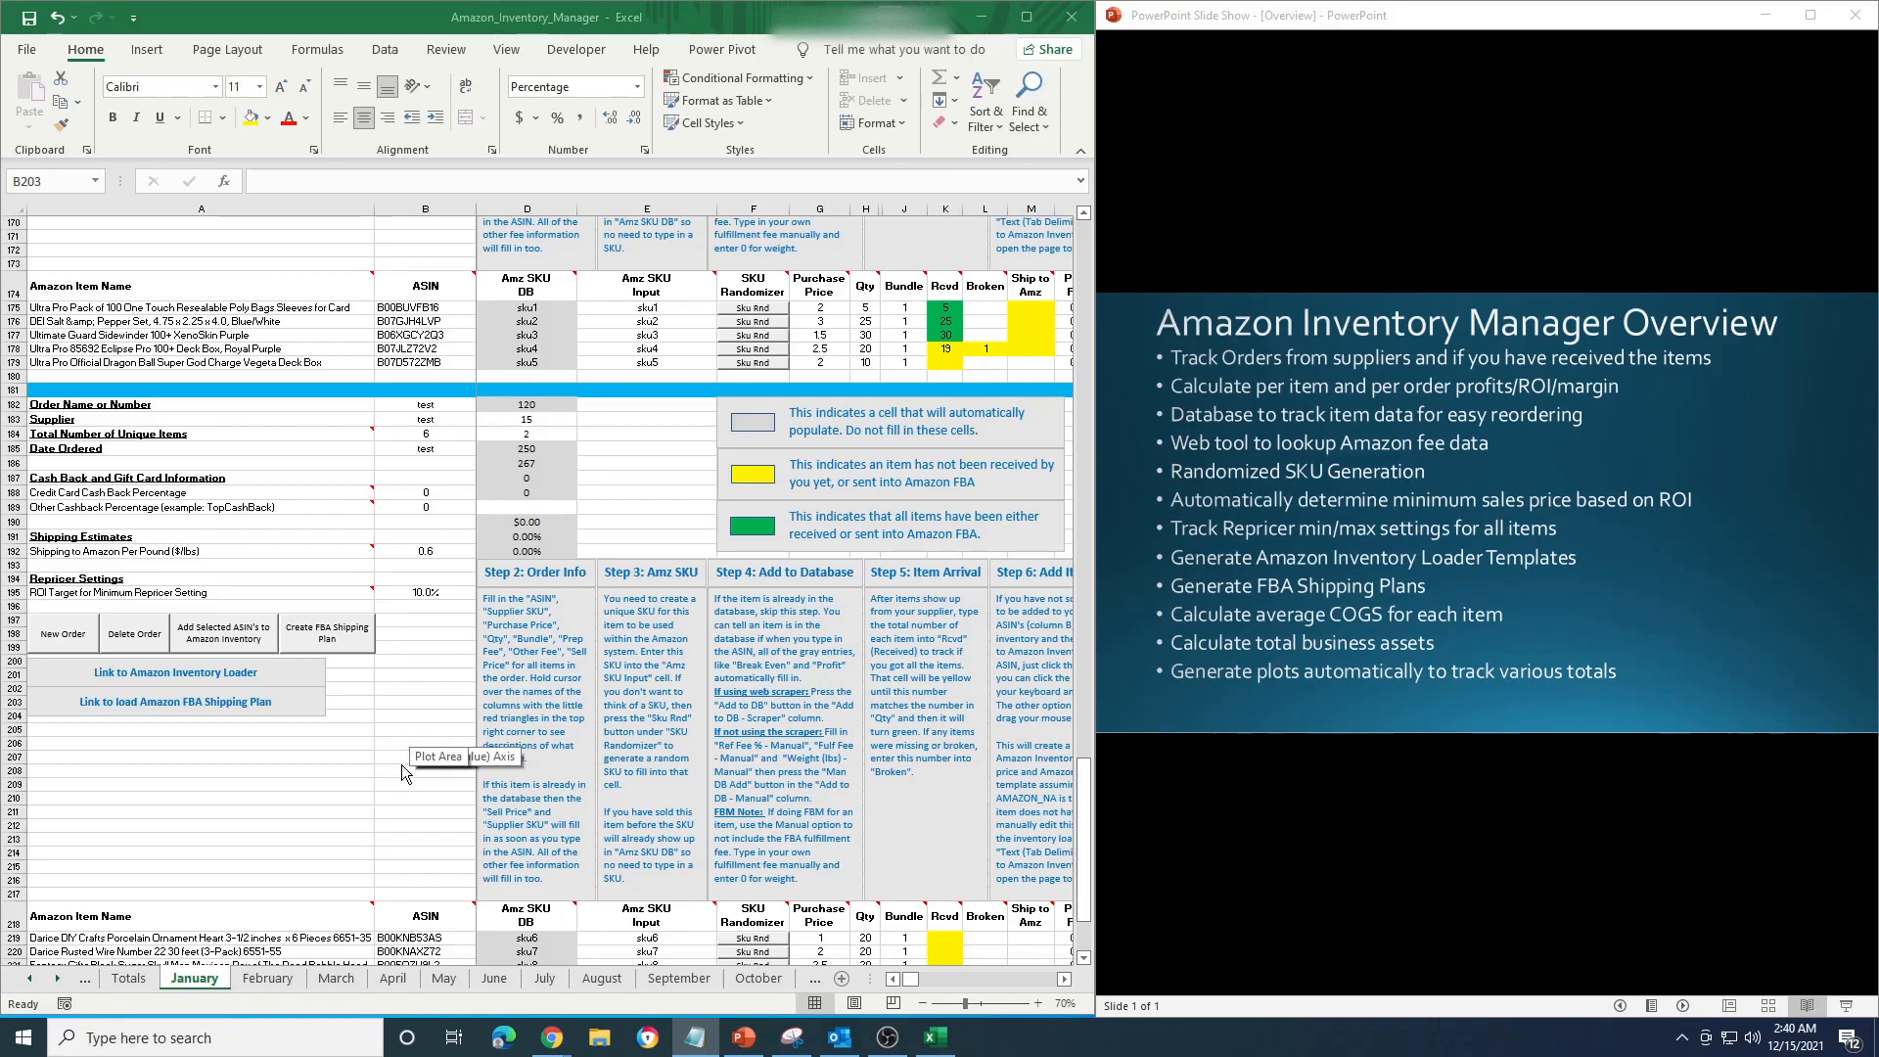
Create a new order on the January sheet named test, with 5 unique items, supplier test and order date test.
{"action": "scroll", "coordinate": [409, 769], "scroll_direction": "down", "scroll_amount": 4}
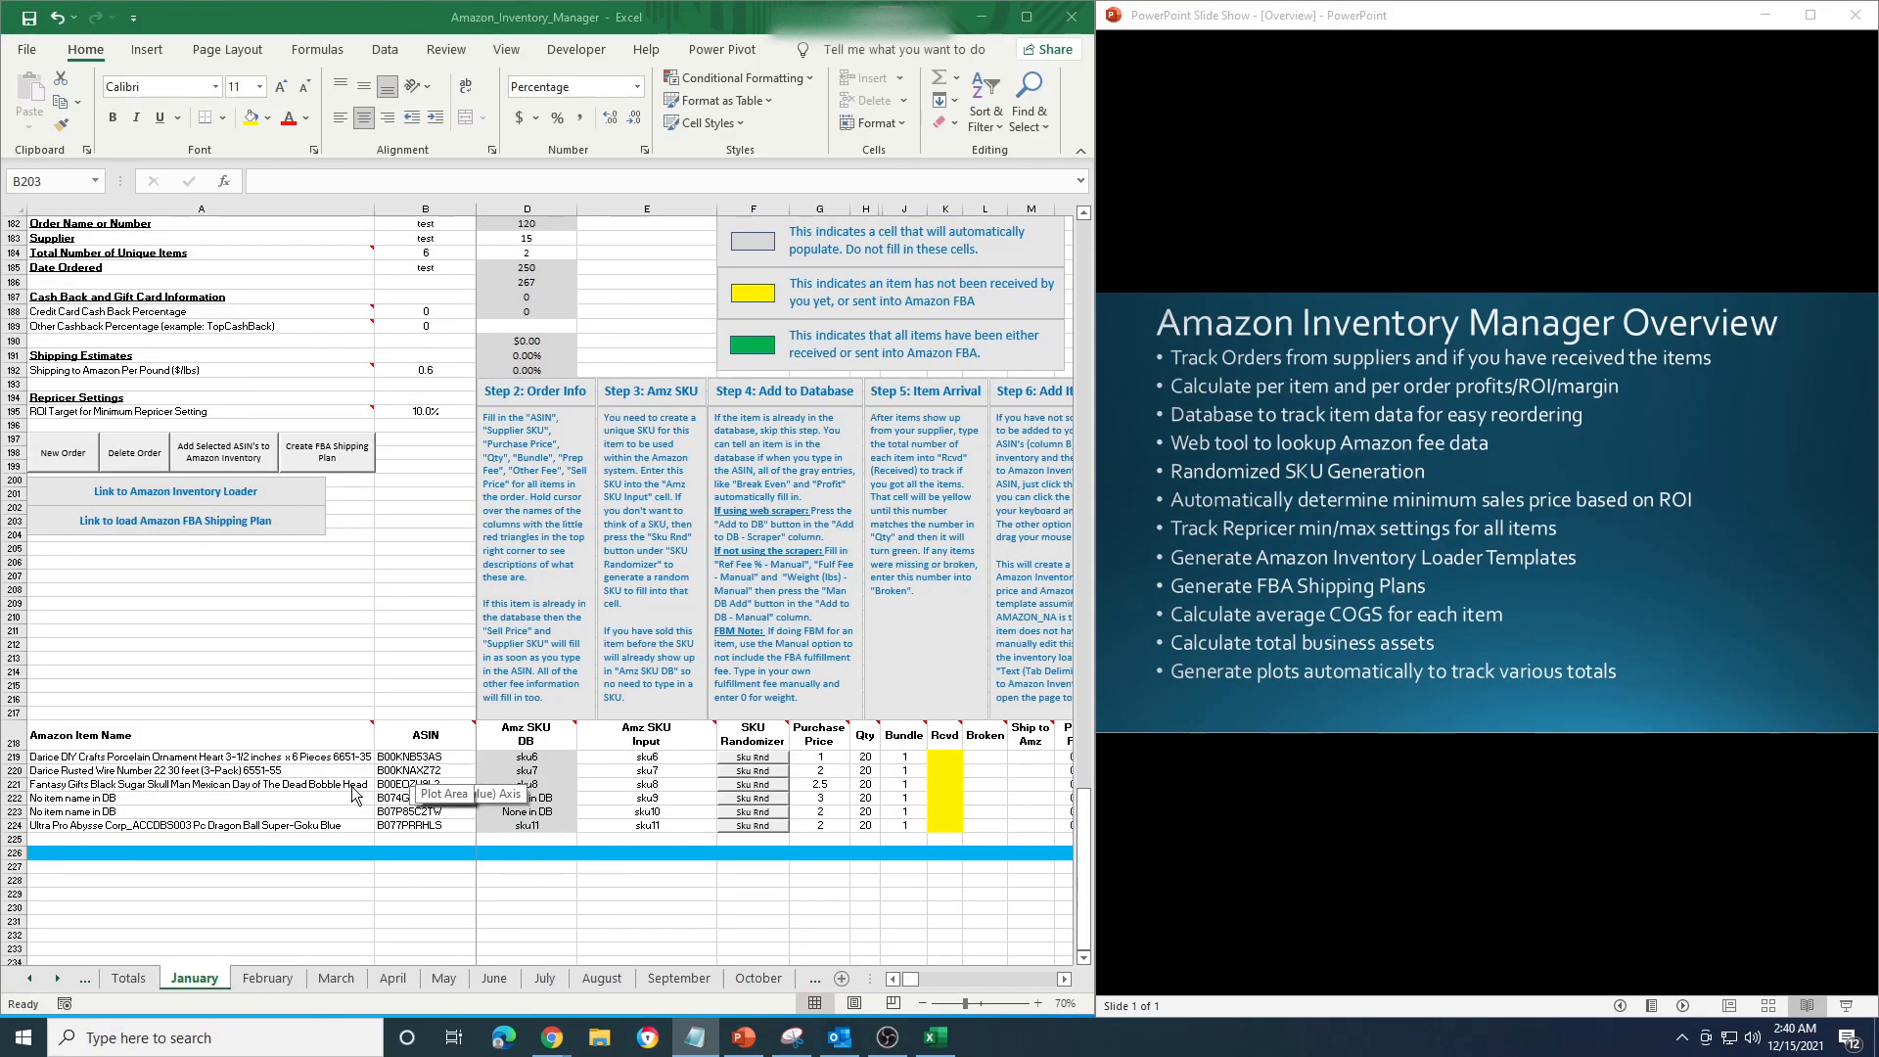
{"action": "left_click", "coordinate": [288, 627]}
{"action": "left_click", "coordinate": [63, 452]}
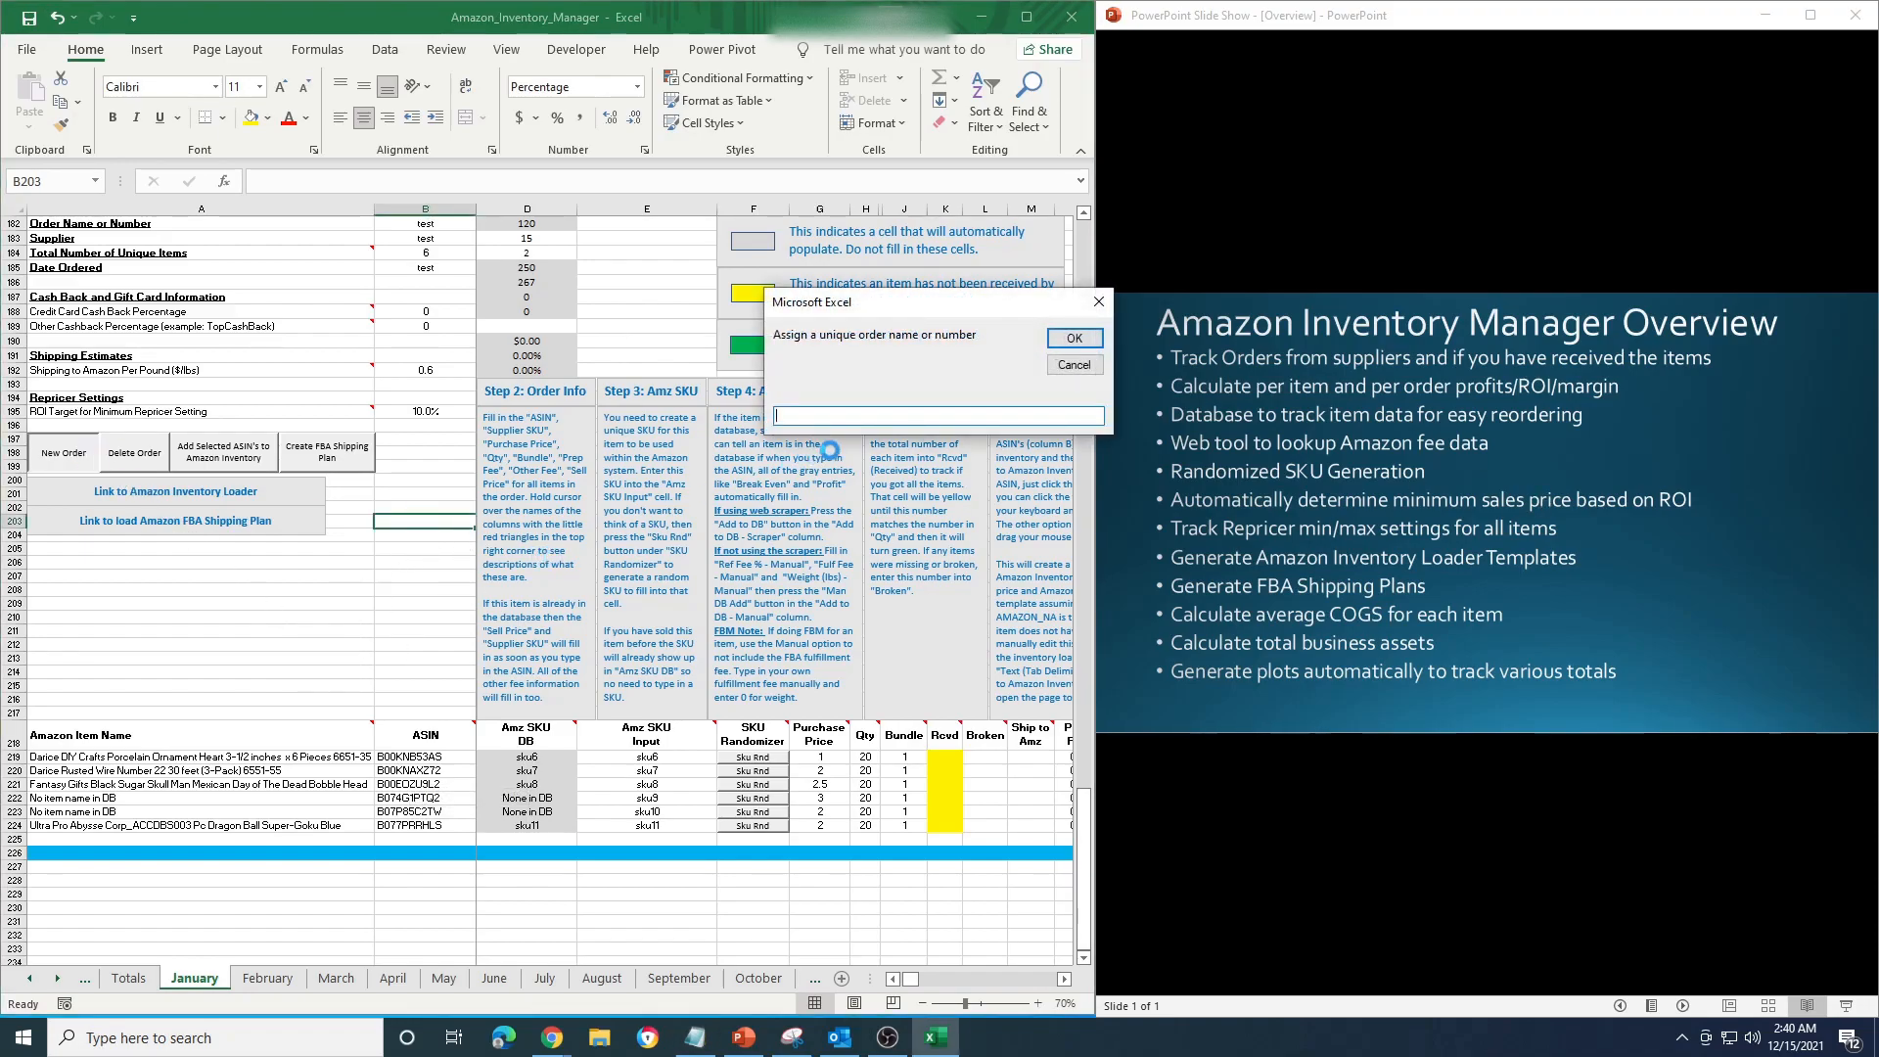
{"action": "type", "text": "test"}
{"action": "key", "text": "Return"}
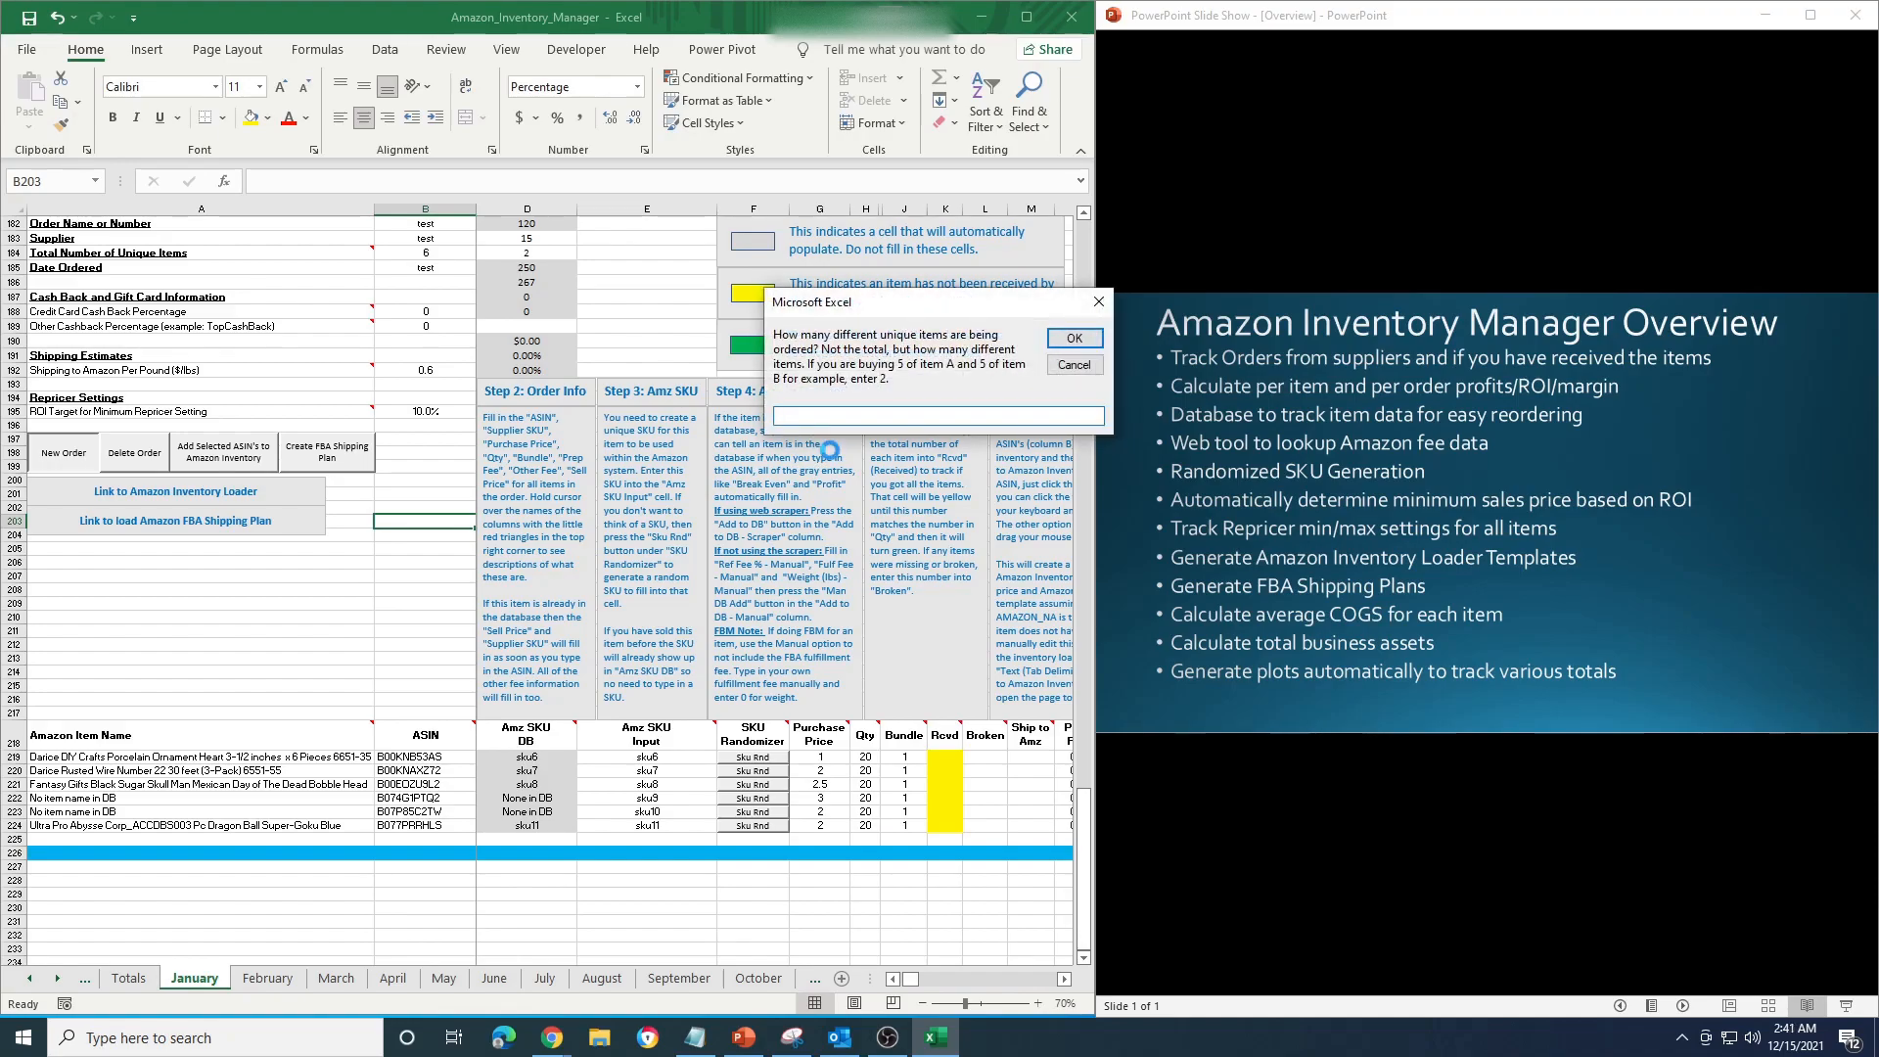
{"action": "type", "text": "5"}
{"action": "key", "text": "Return"}
{"action": "type", "text": "test"}
{"action": "key", "text": "Return"}
{"action": "type", "text": "test"}
{"action": "key", "text": "Return"}
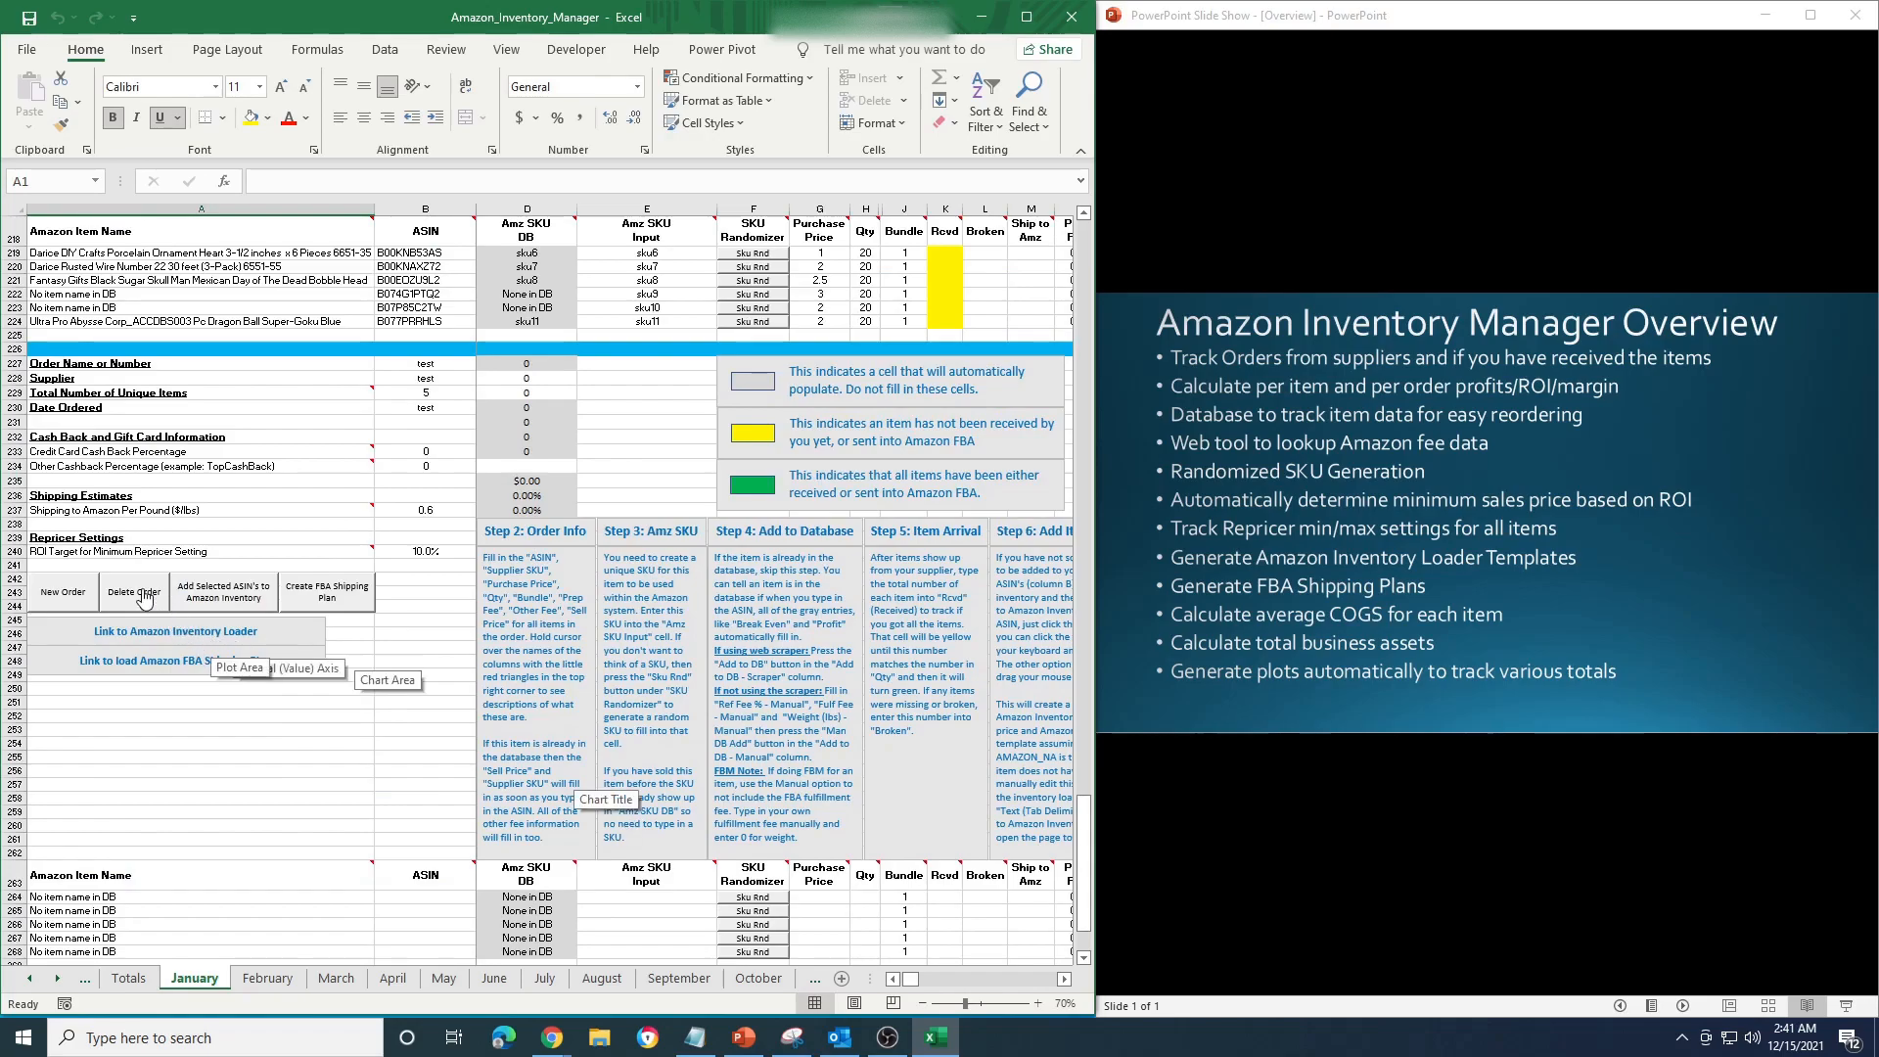
Delete the newly created test order with 5 unique items from the January sheet.
{"action": "left_click", "coordinate": [134, 592]}
{"action": "left_click", "coordinate": [470, 581]}
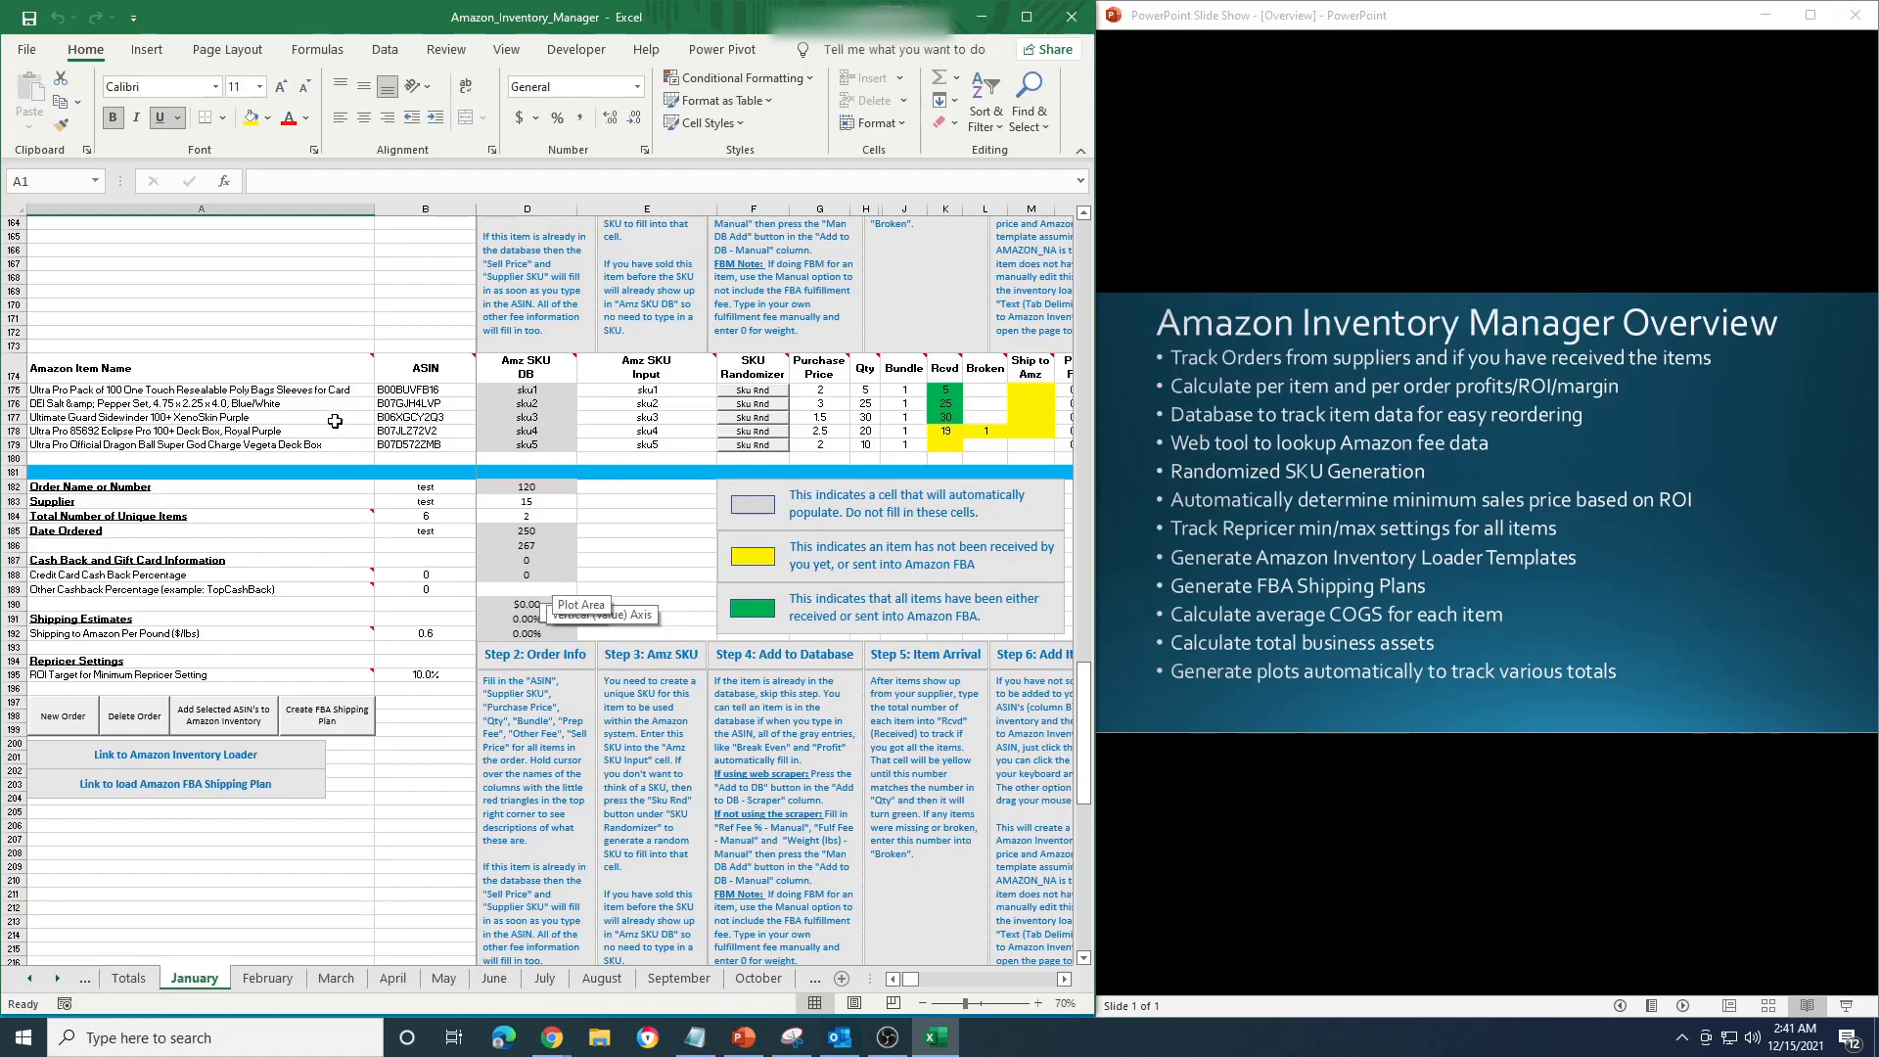
Examine the purchase price, quantity, received and broken columns for the first items of the Ultra Pro order.
{"action": "scroll", "coordinate": [489, 529], "scroll_direction": "up", "scroll_amount": 5}
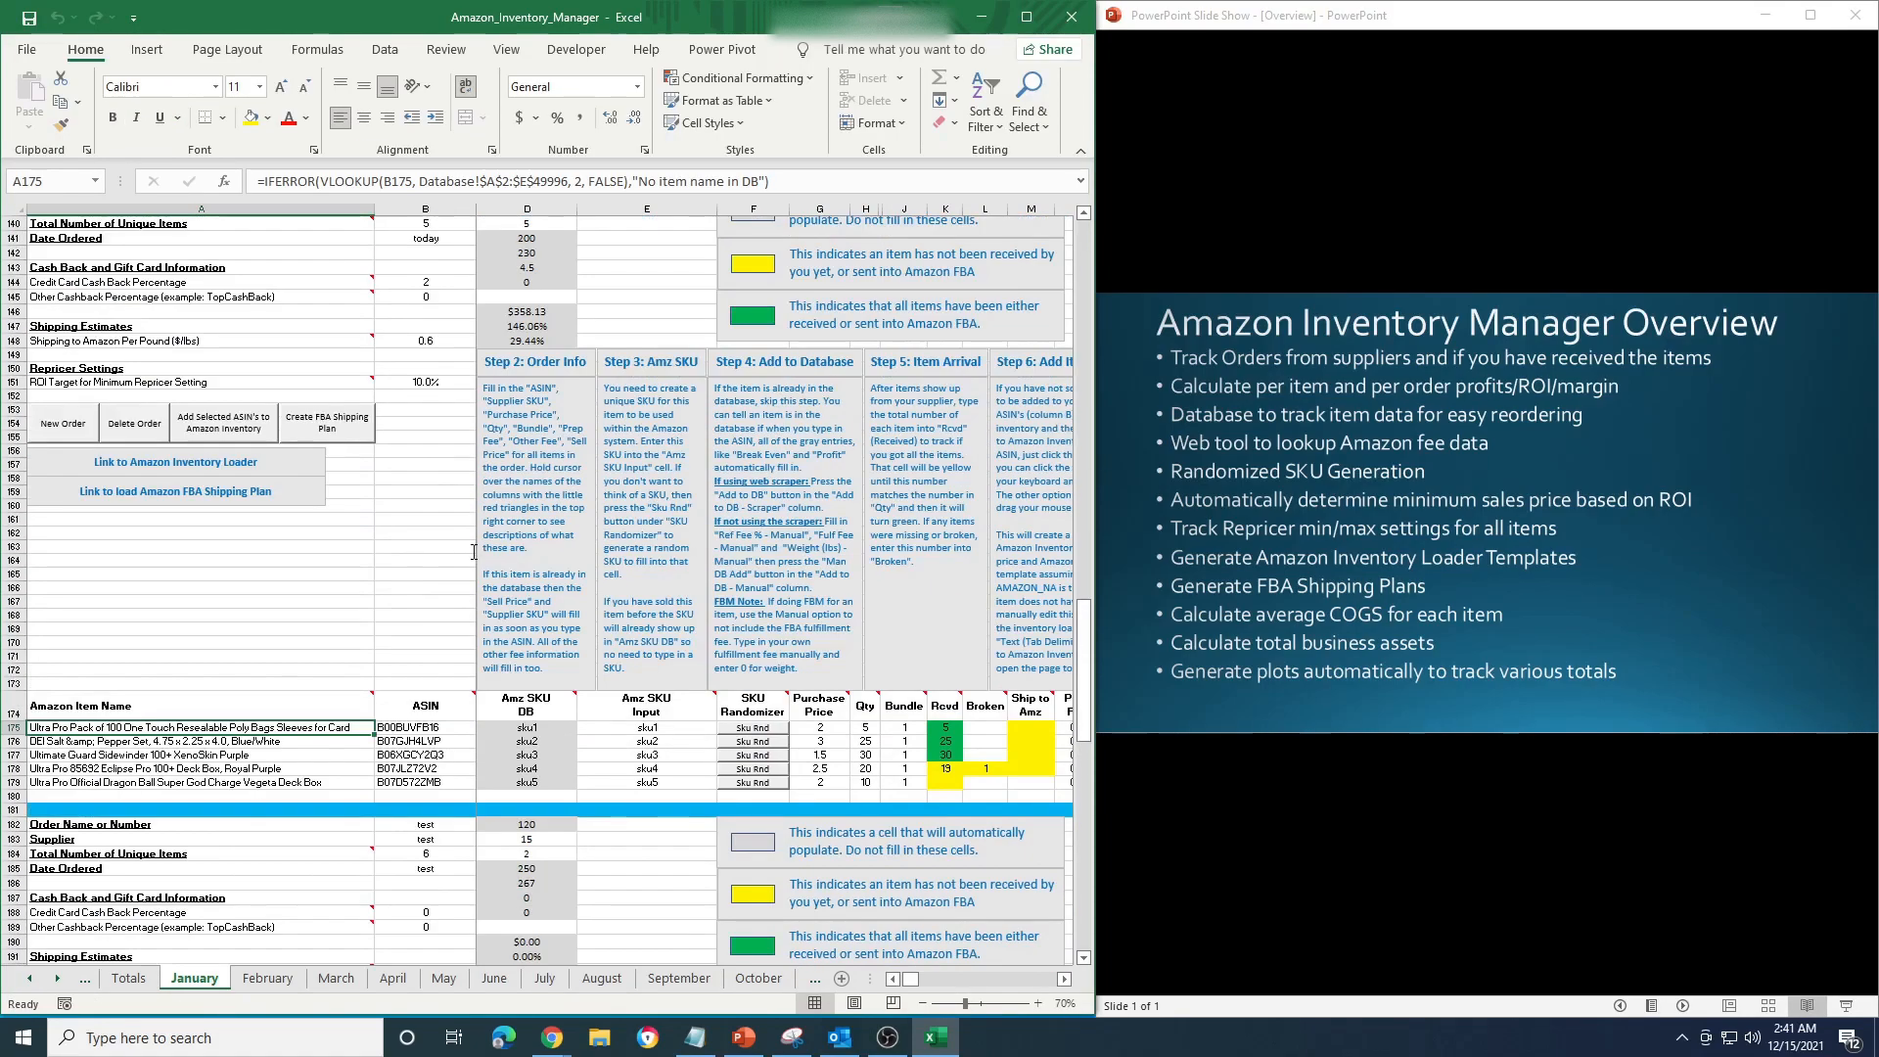
{"action": "key", "text": "Right"}
{"action": "key", "text": "Right"}
{"action": "key", "text": "Right"}
{"action": "key", "text": "Right"}
{"action": "key", "text": "Right"}
{"action": "key", "text": "Right"}
{"action": "key", "text": "Right"}
{"action": "key", "text": "Right"}
{"action": "key", "text": "Right"}
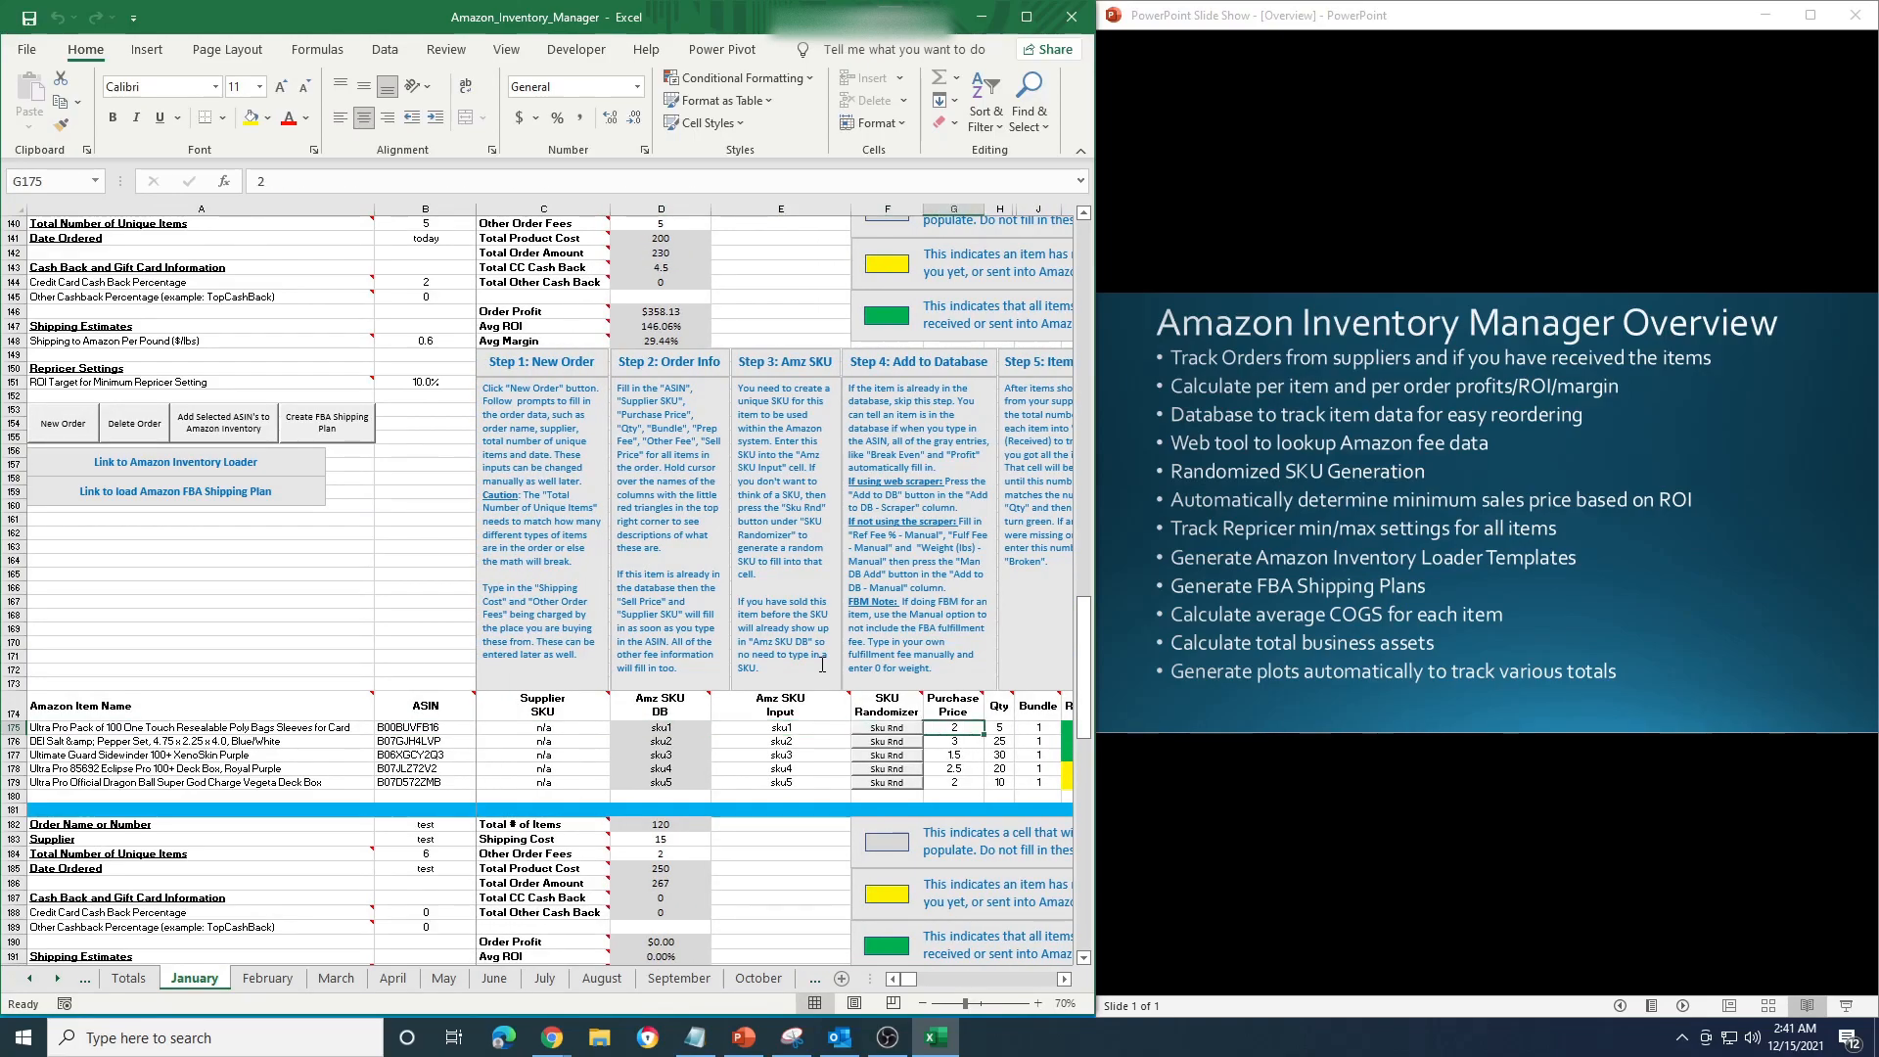
{"action": "key", "text": "Right"}
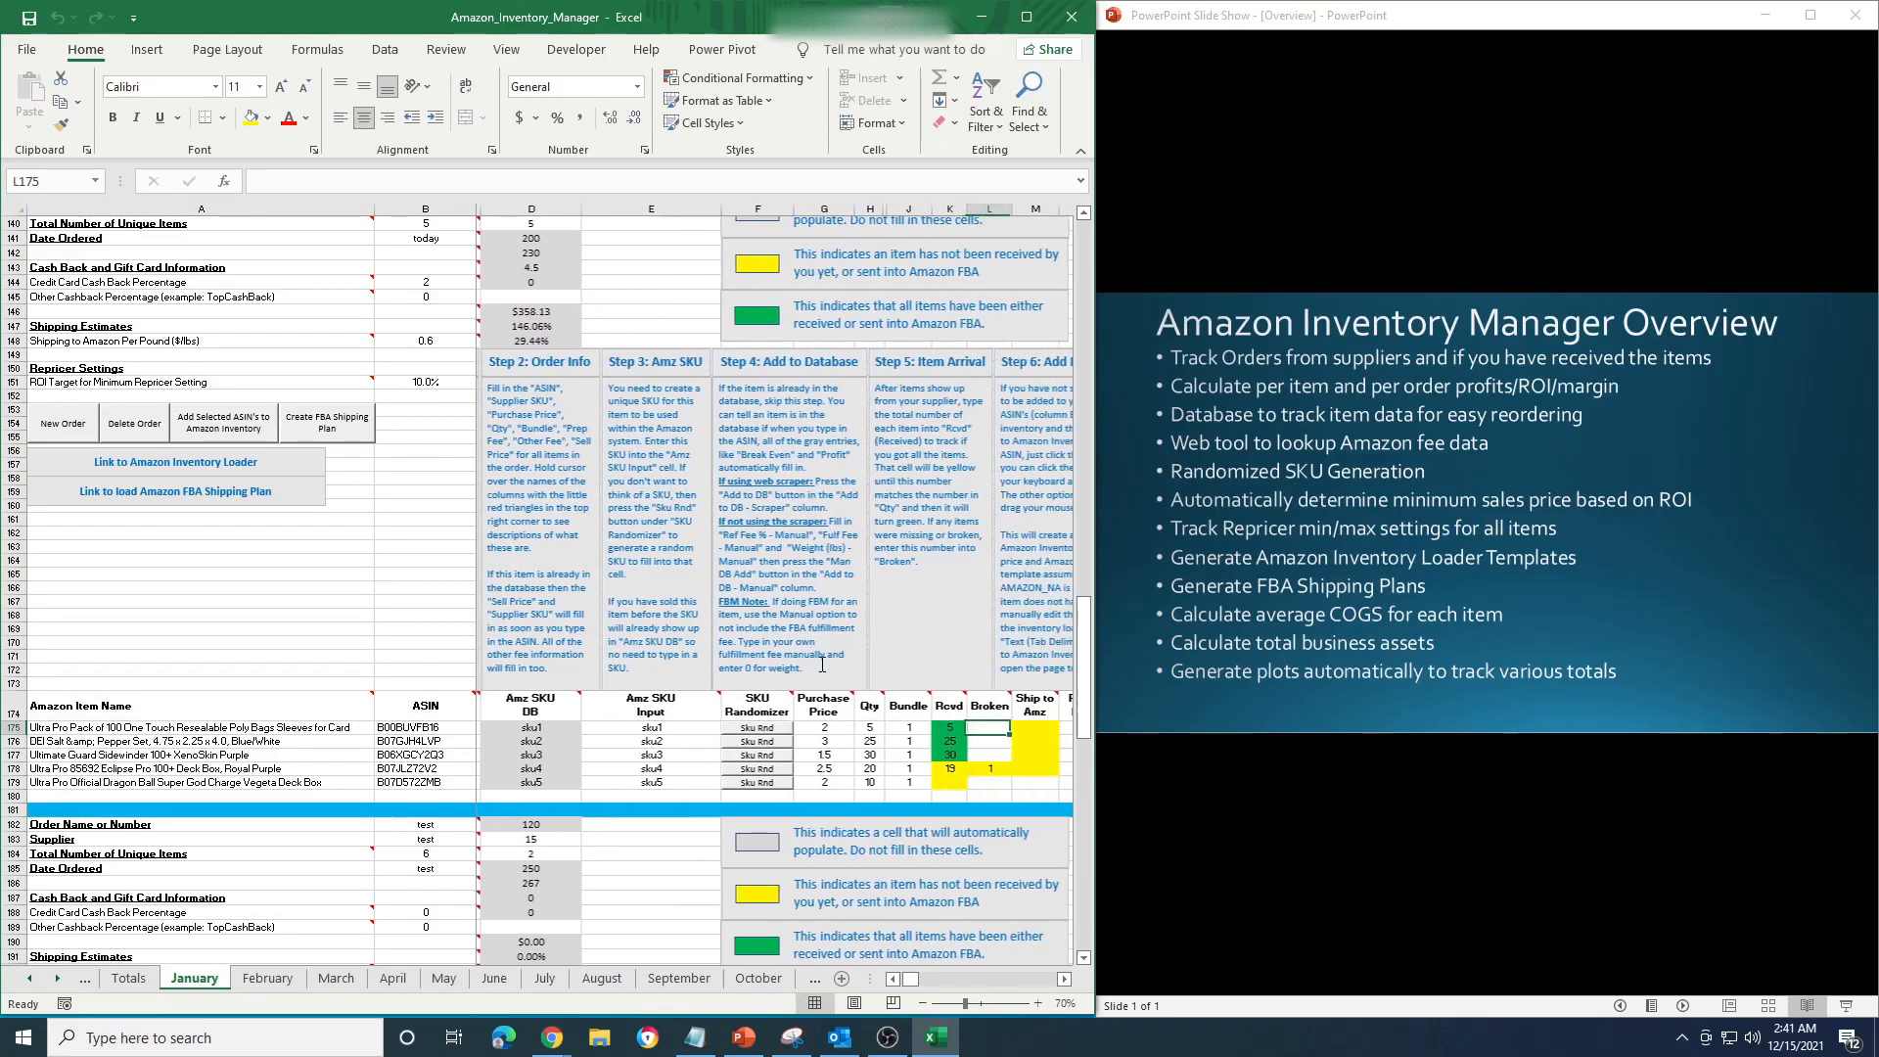
{"action": "key", "text": "Left"}
{"action": "key", "text": "Left"}
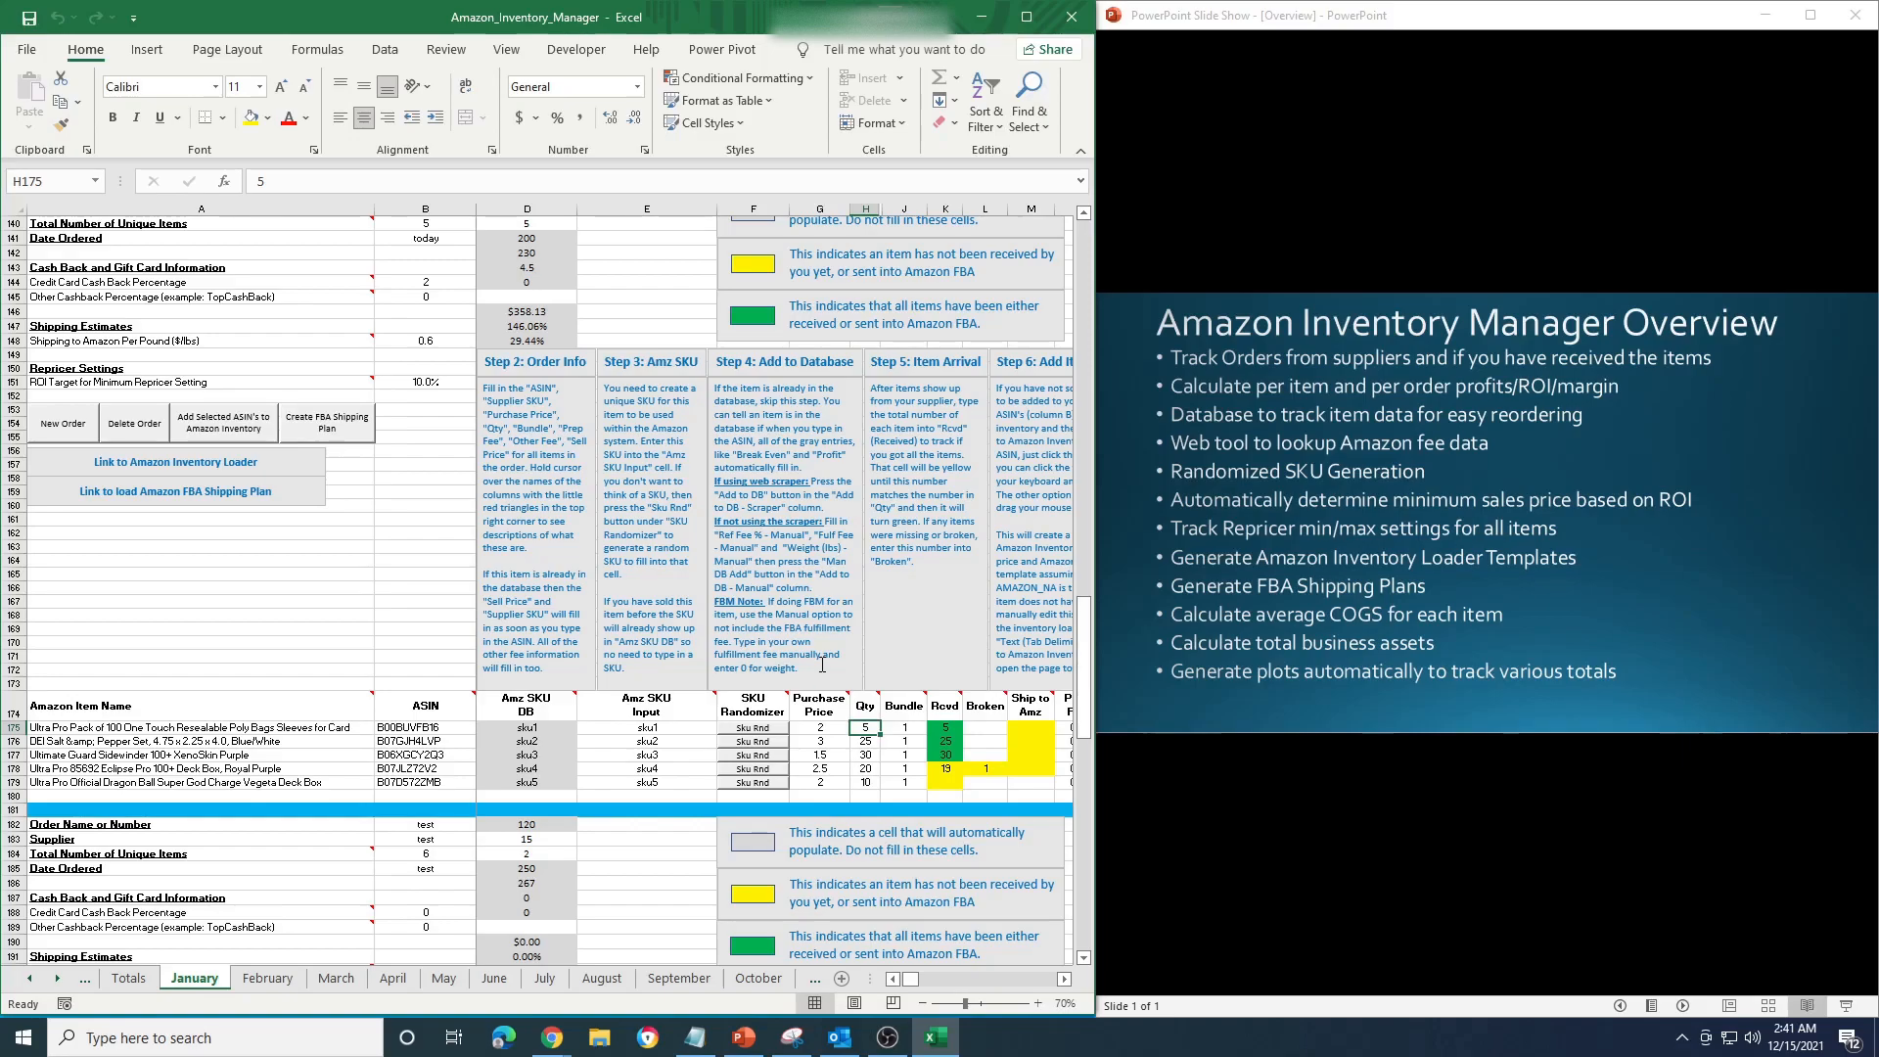
{"action": "key", "text": "Right"}
{"action": "key", "text": "Down"}
{"action": "key", "text": "Right"}
{"action": "key", "text": "Left"}
{"action": "key", "text": "Right"}
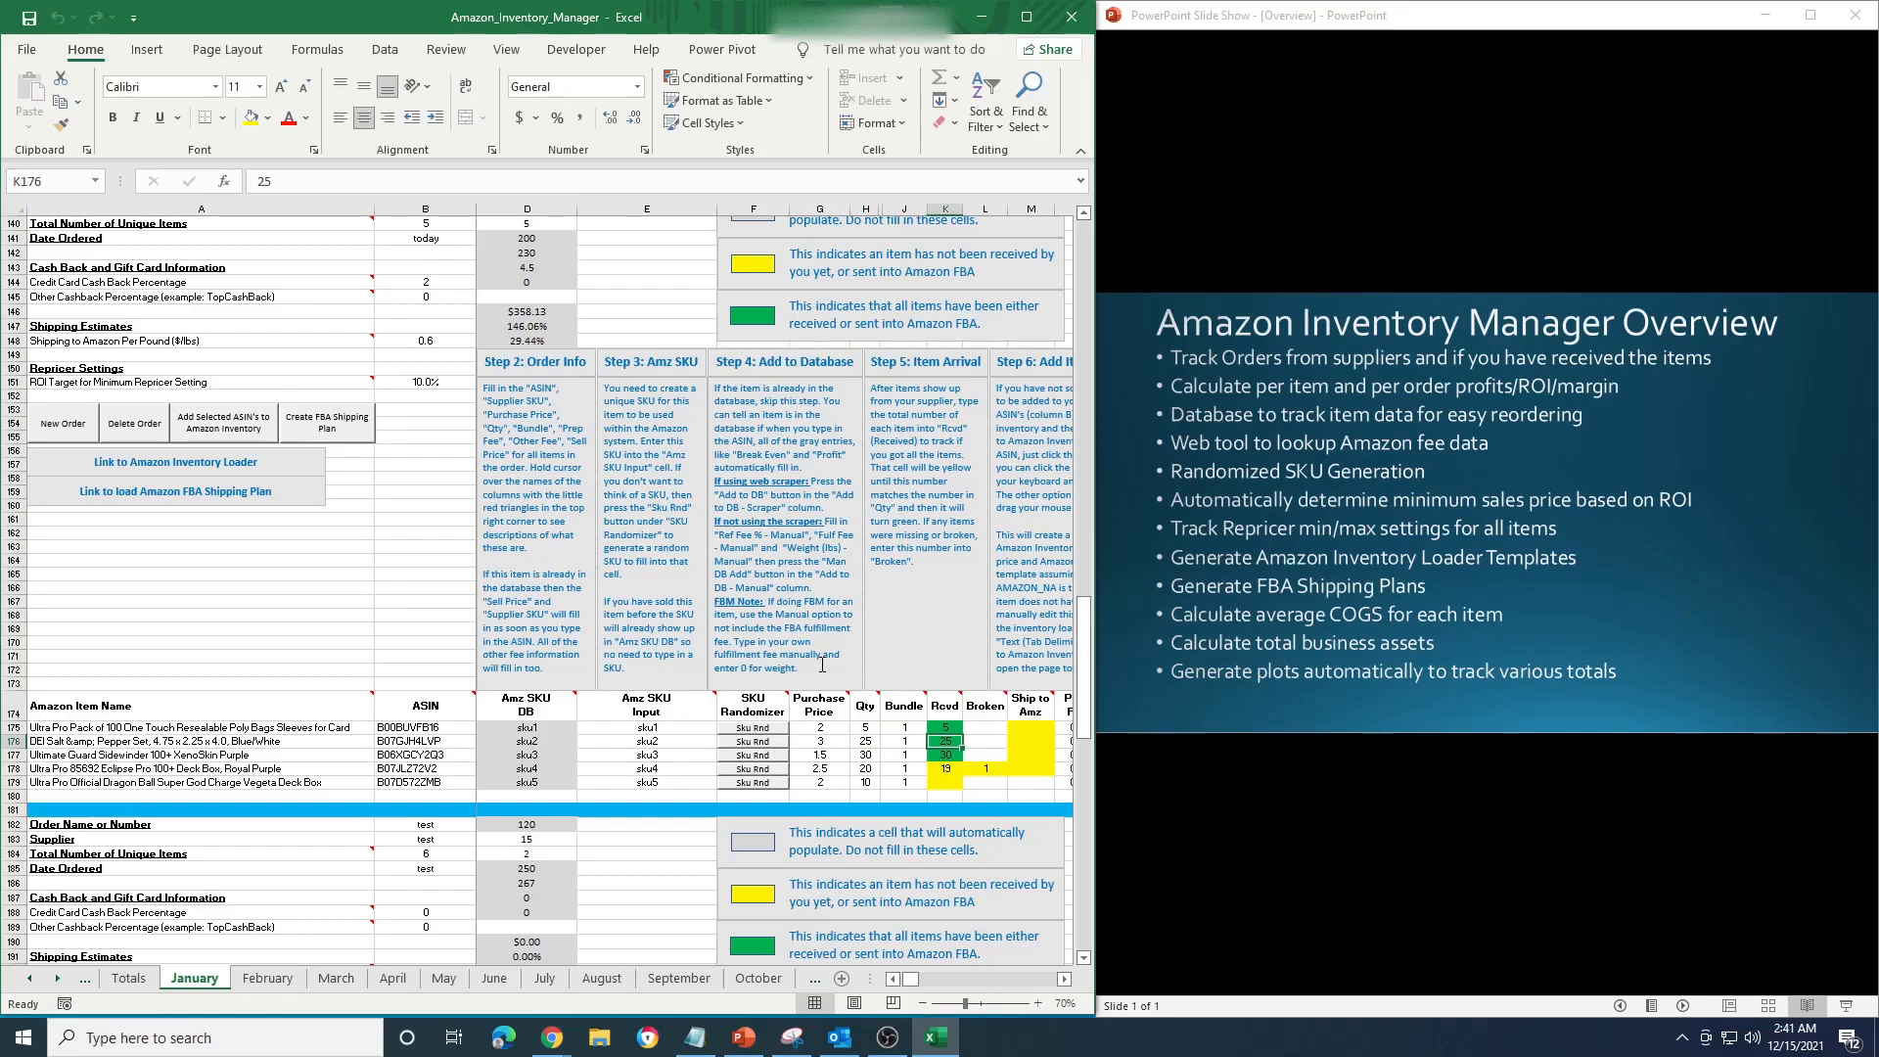
Set the received quantity of the Ultra Pro resealable poly bags to 0, and restore it to 5.
{"action": "key", "text": "Up"}
{"action": "type", "text": "0"}
{"action": "key", "text": "ctrl+Return"}
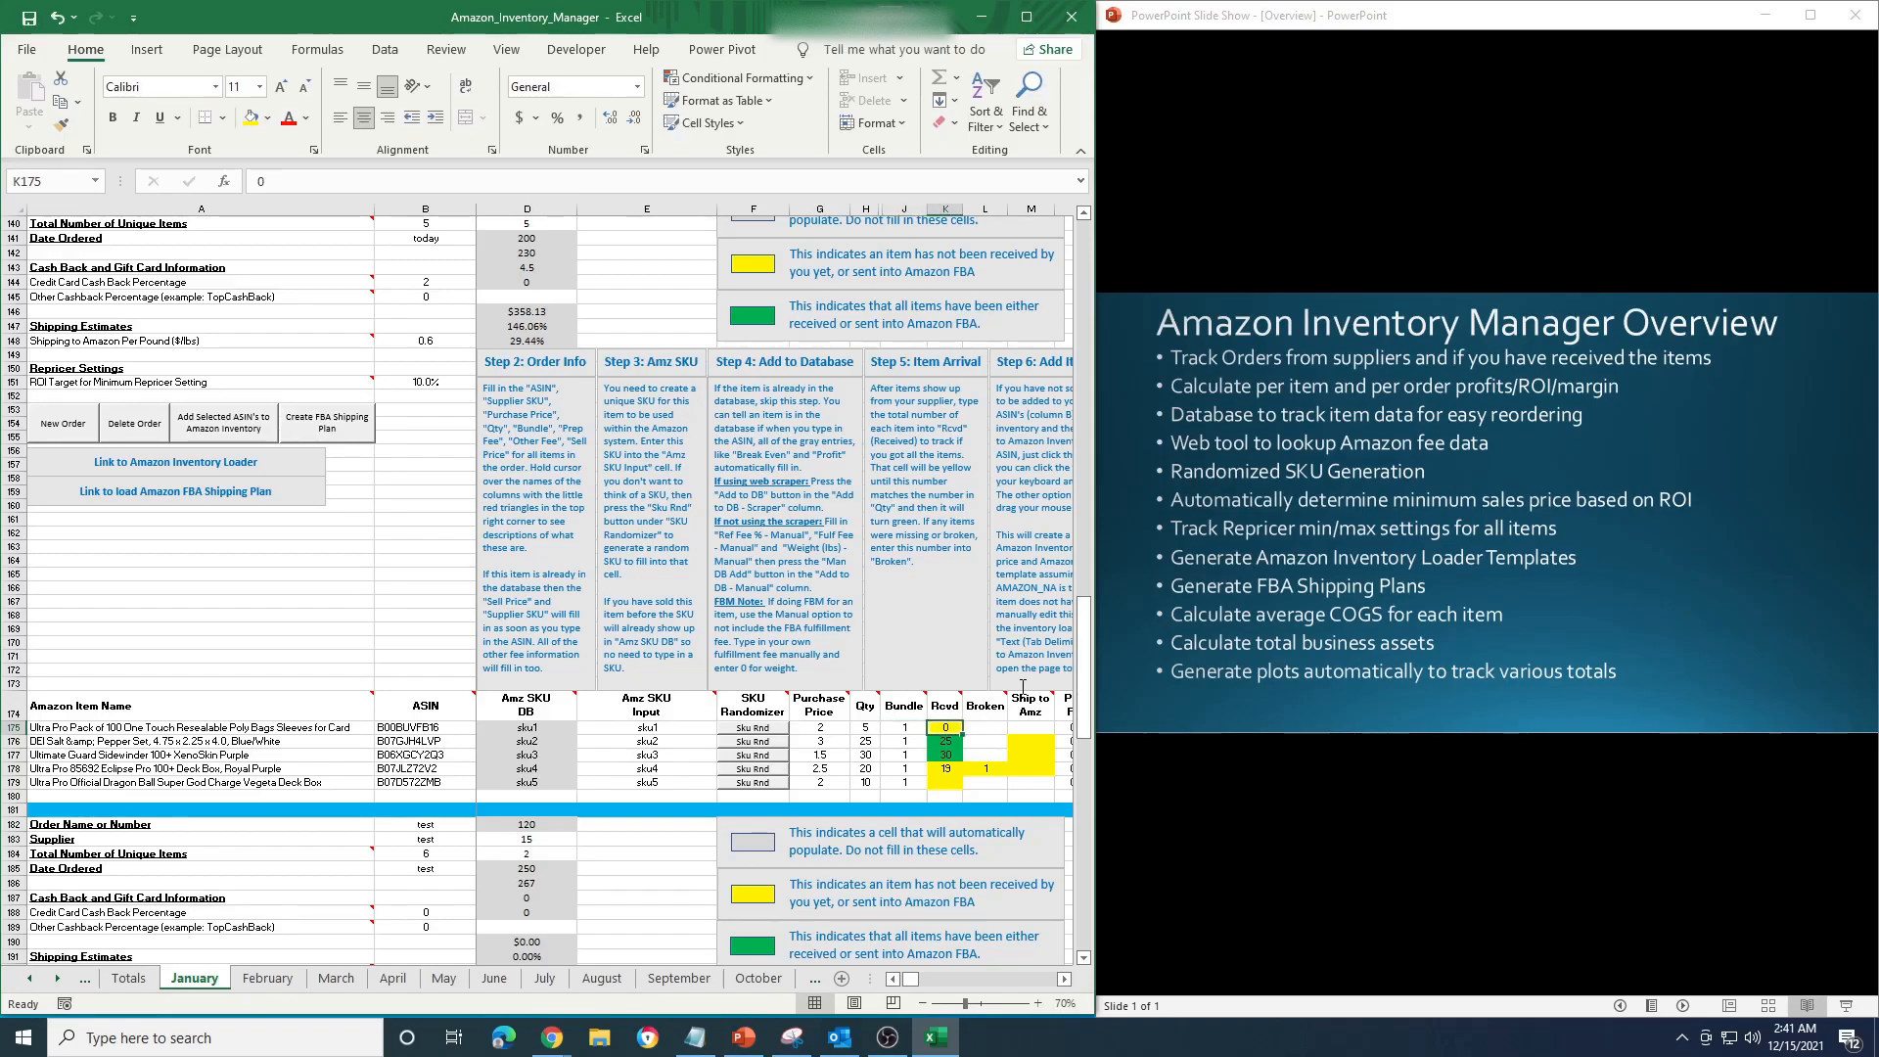
{"action": "type", "text": "5"}
{"action": "key", "text": "Return"}
{"action": "key", "text": "Return"}
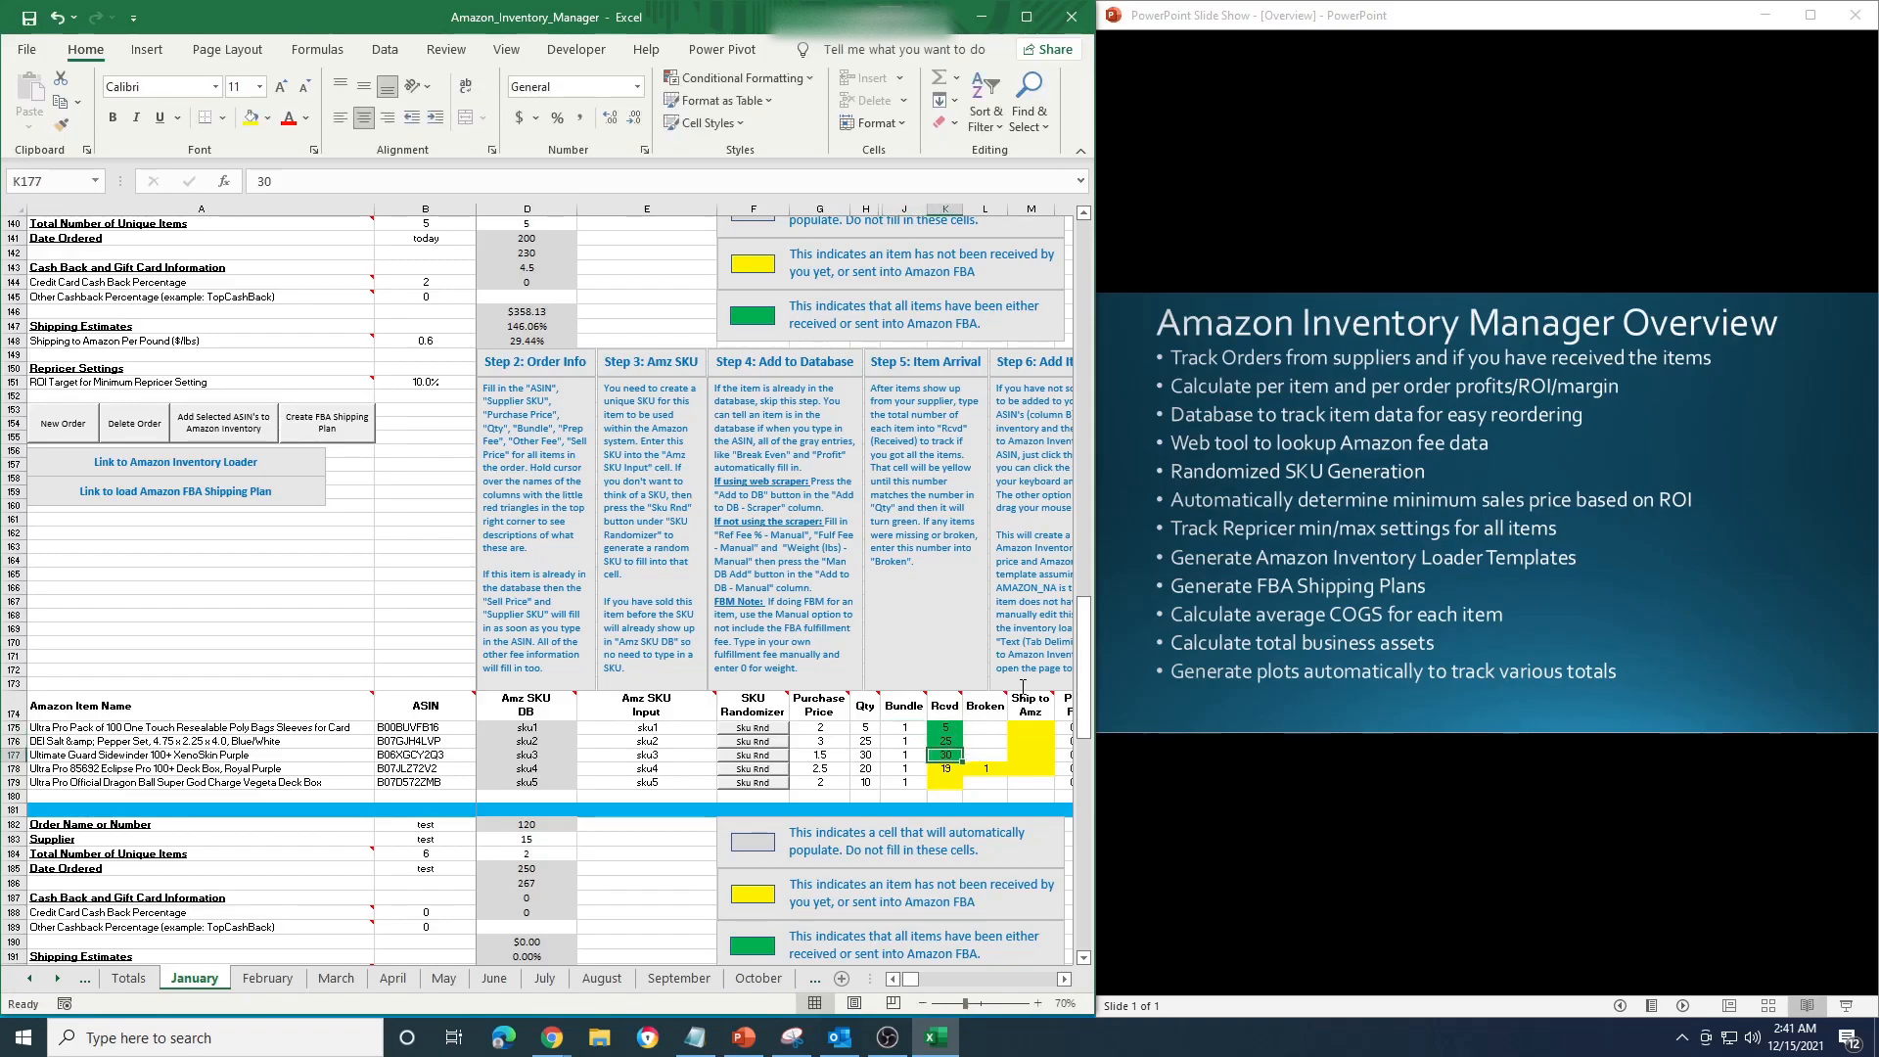
Enter Ship to Amz quantities of 5 for the Ultra Pro poly bags and 25 for the pepper set.
{"action": "key", "text": "Down"}
{"action": "key", "text": "Right"}
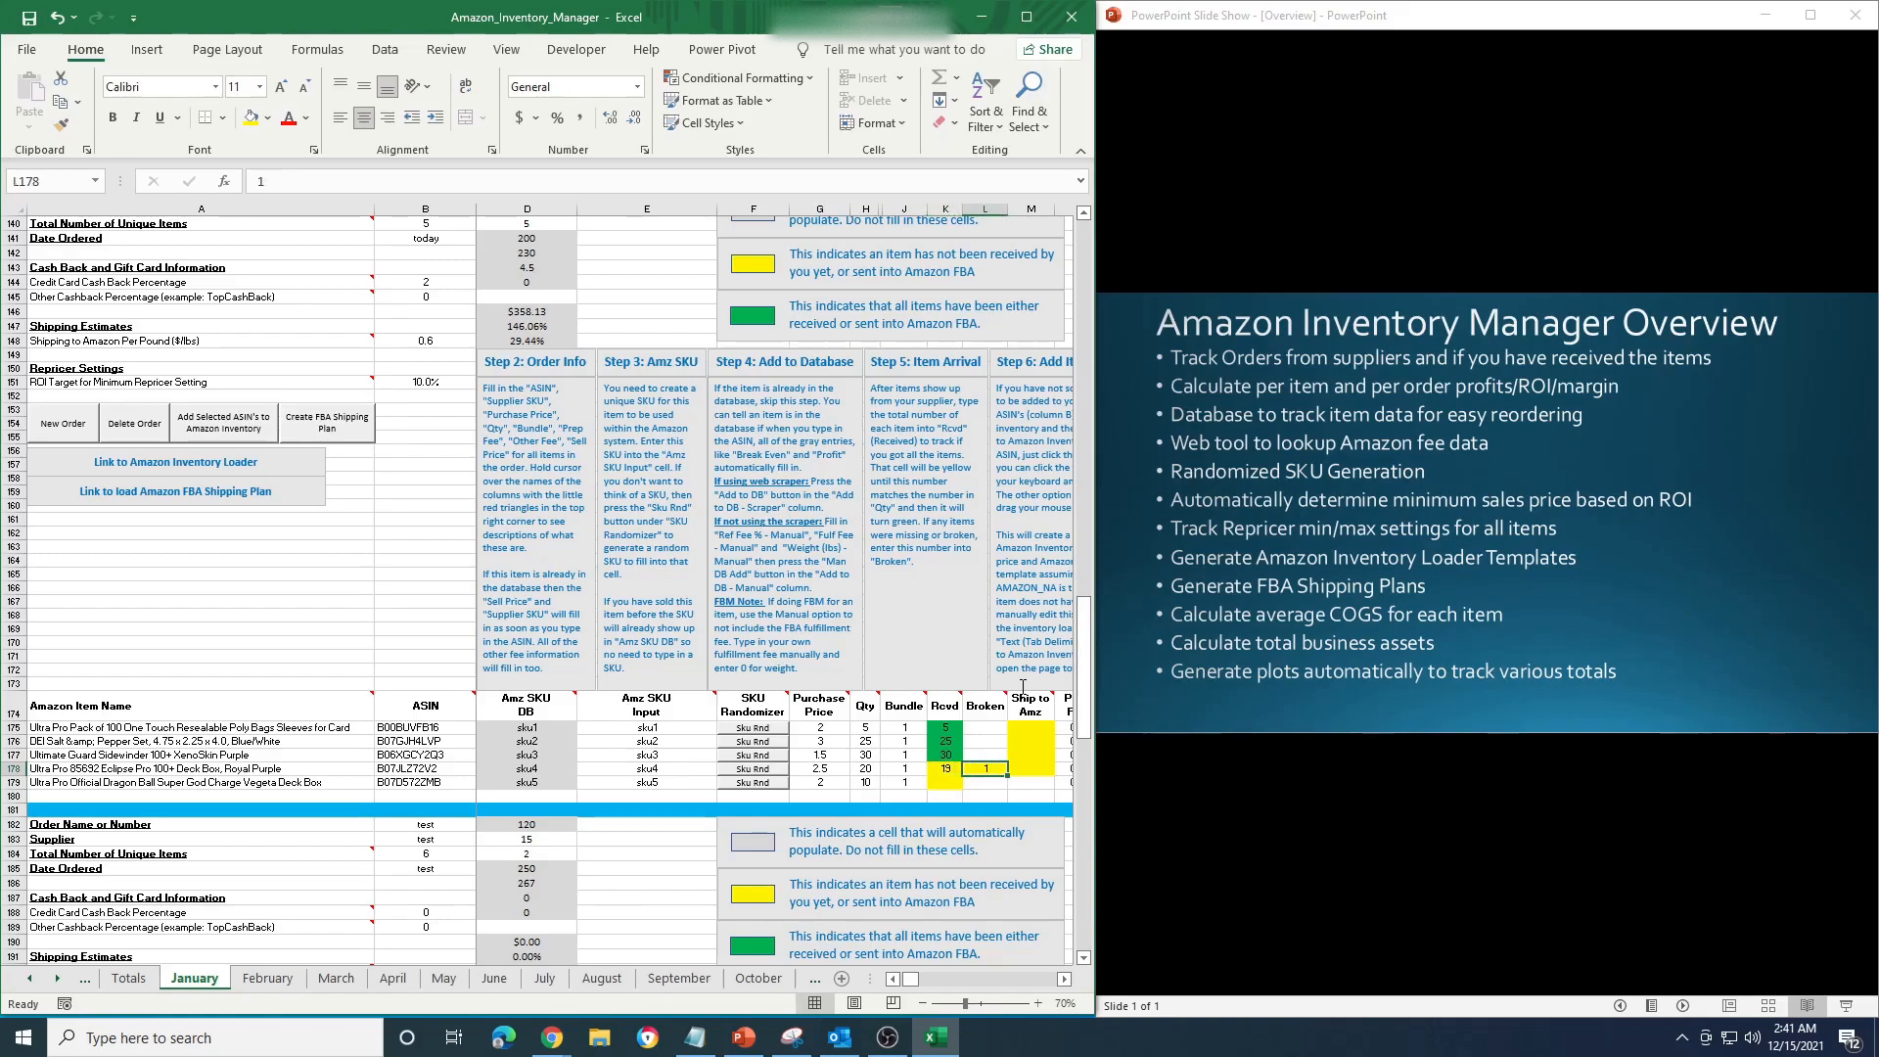
{"action": "key", "text": "Right"}
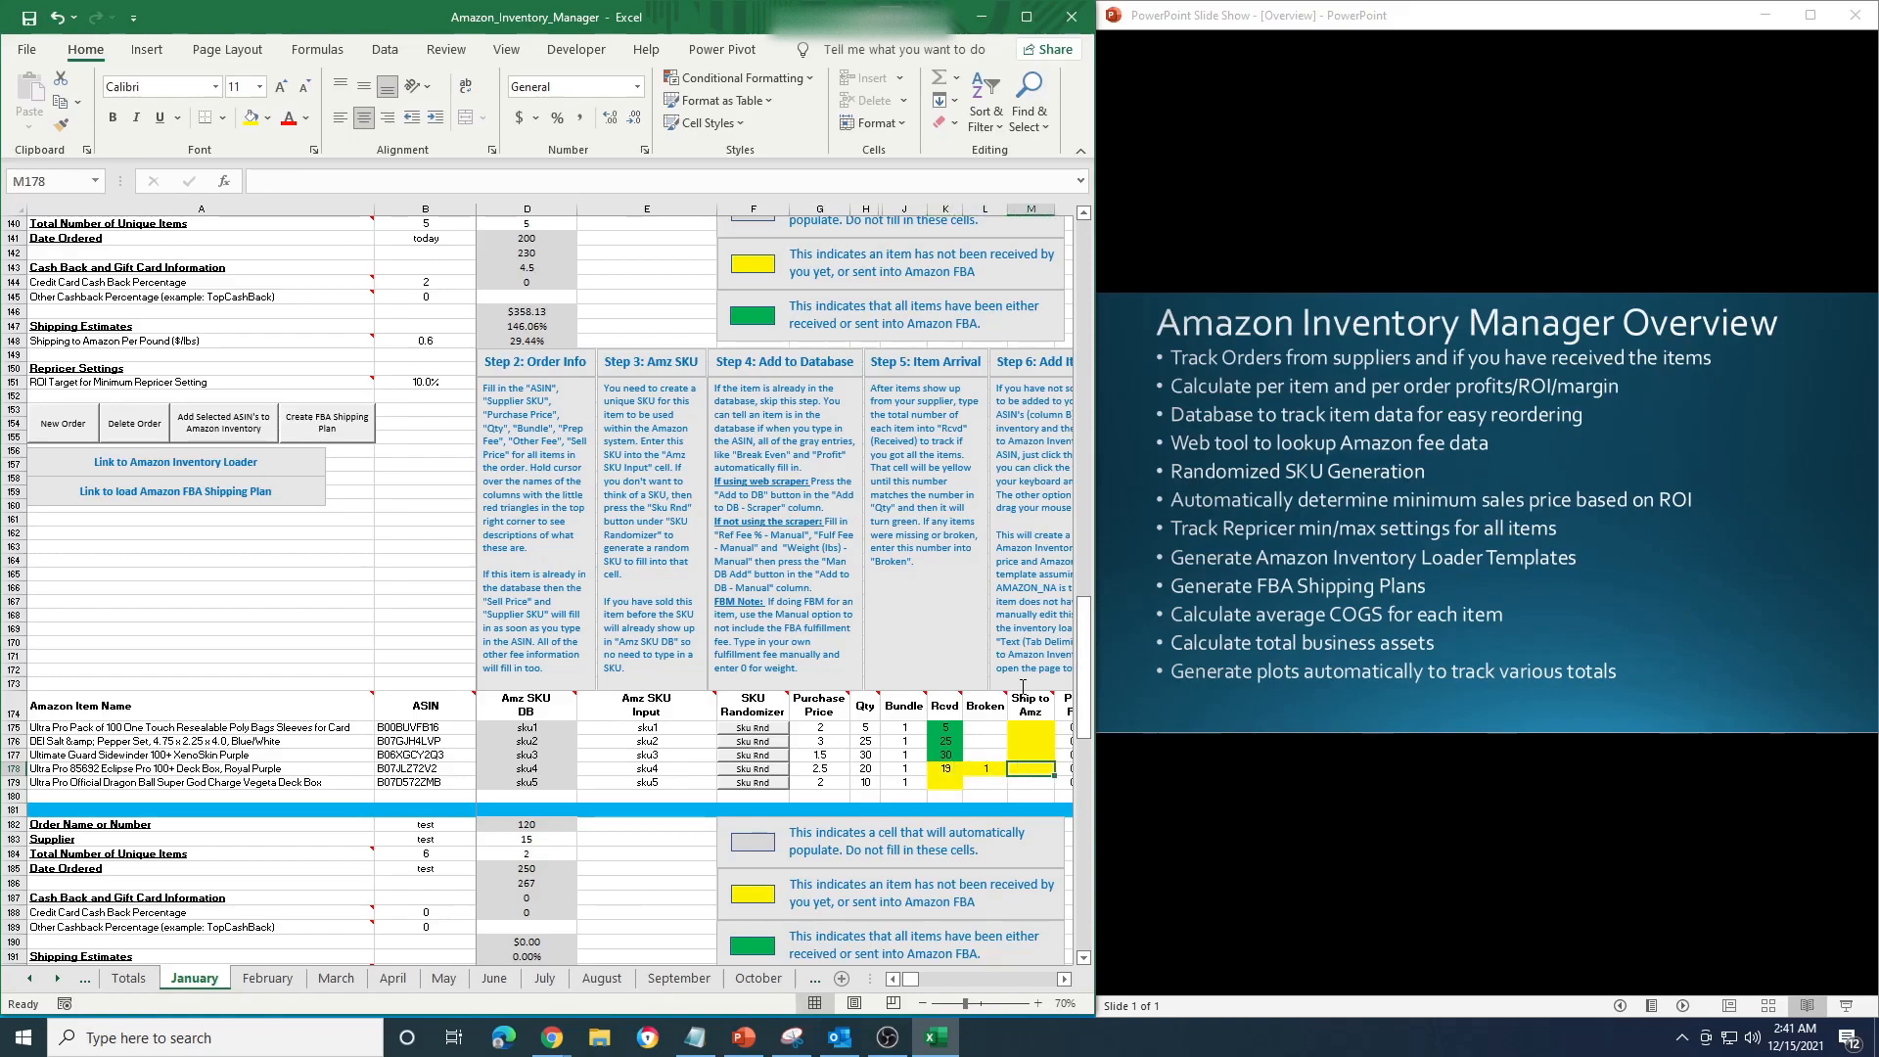
{"action": "key", "text": "Up"}
{"action": "key", "text": "Up"}
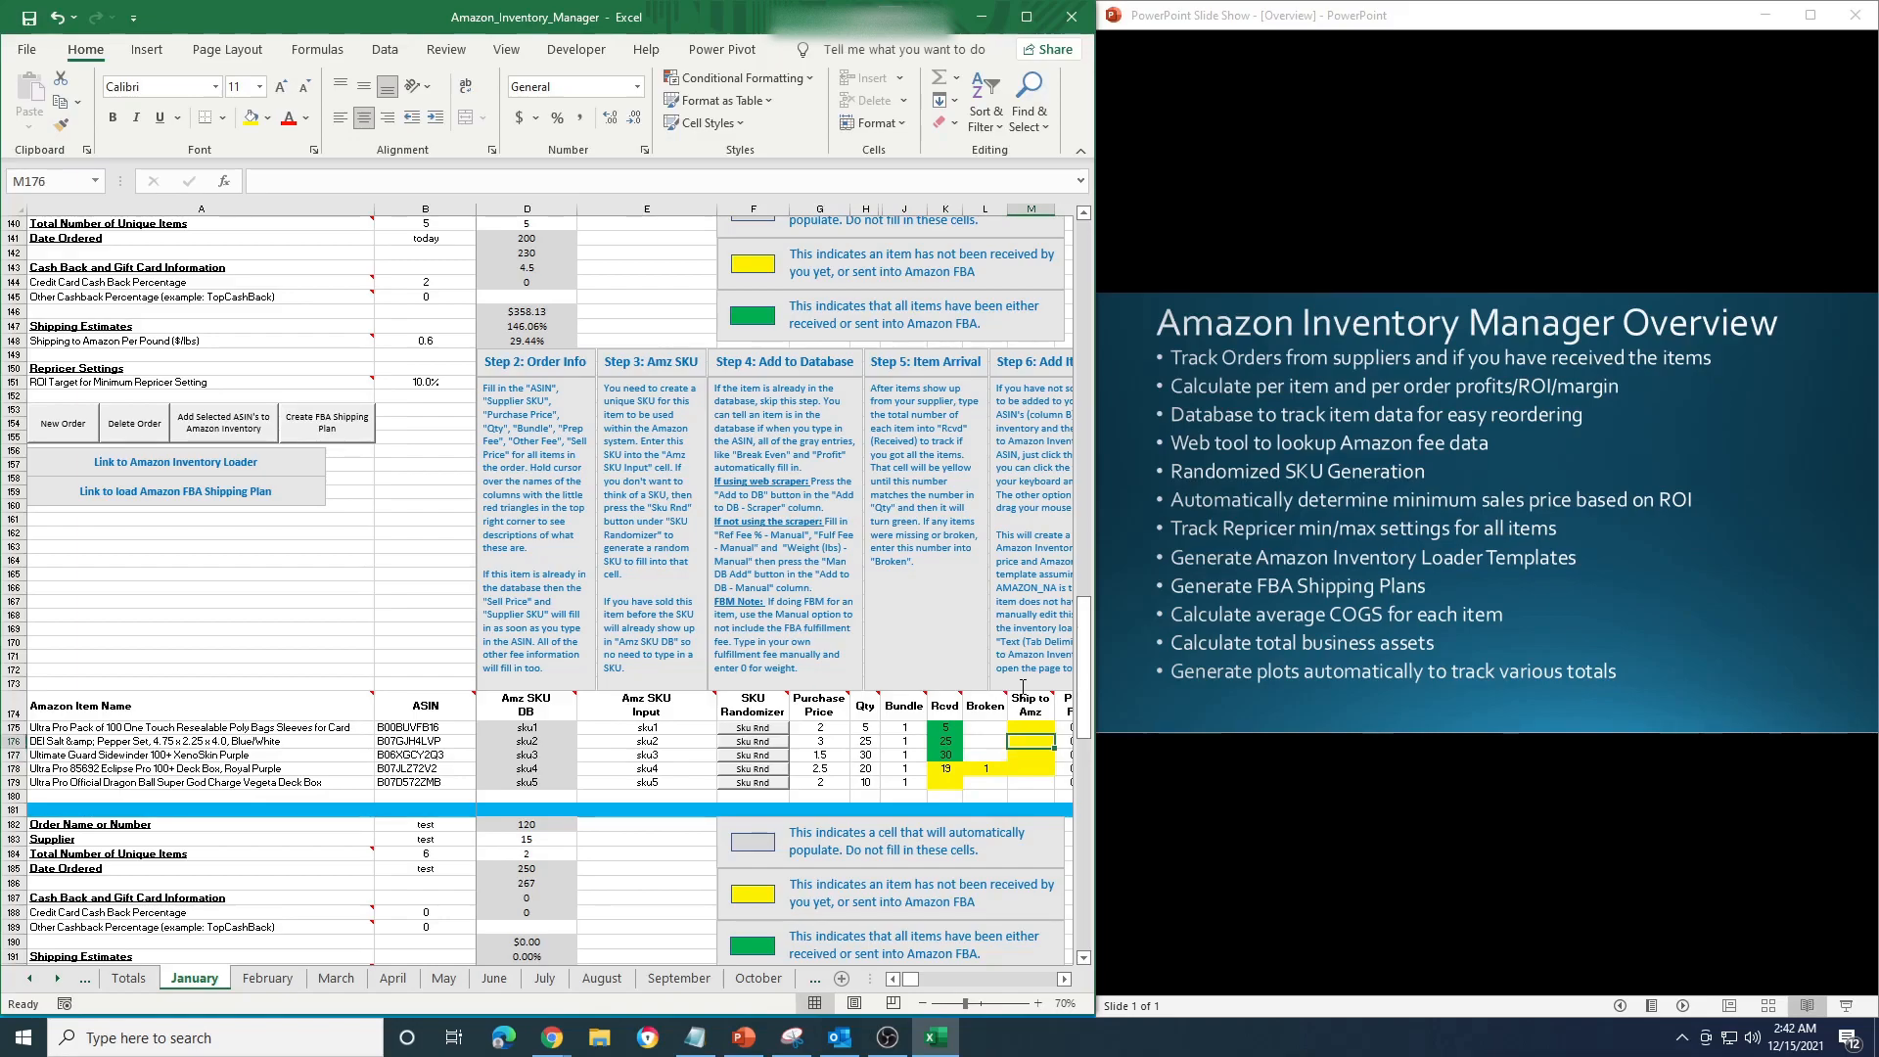
{"action": "key", "text": "Up"}
{"action": "type", "text": "5"}
{"action": "key", "text": "Return"}
{"action": "type", "text": "25"}
{"action": "key", "text": "Return"}
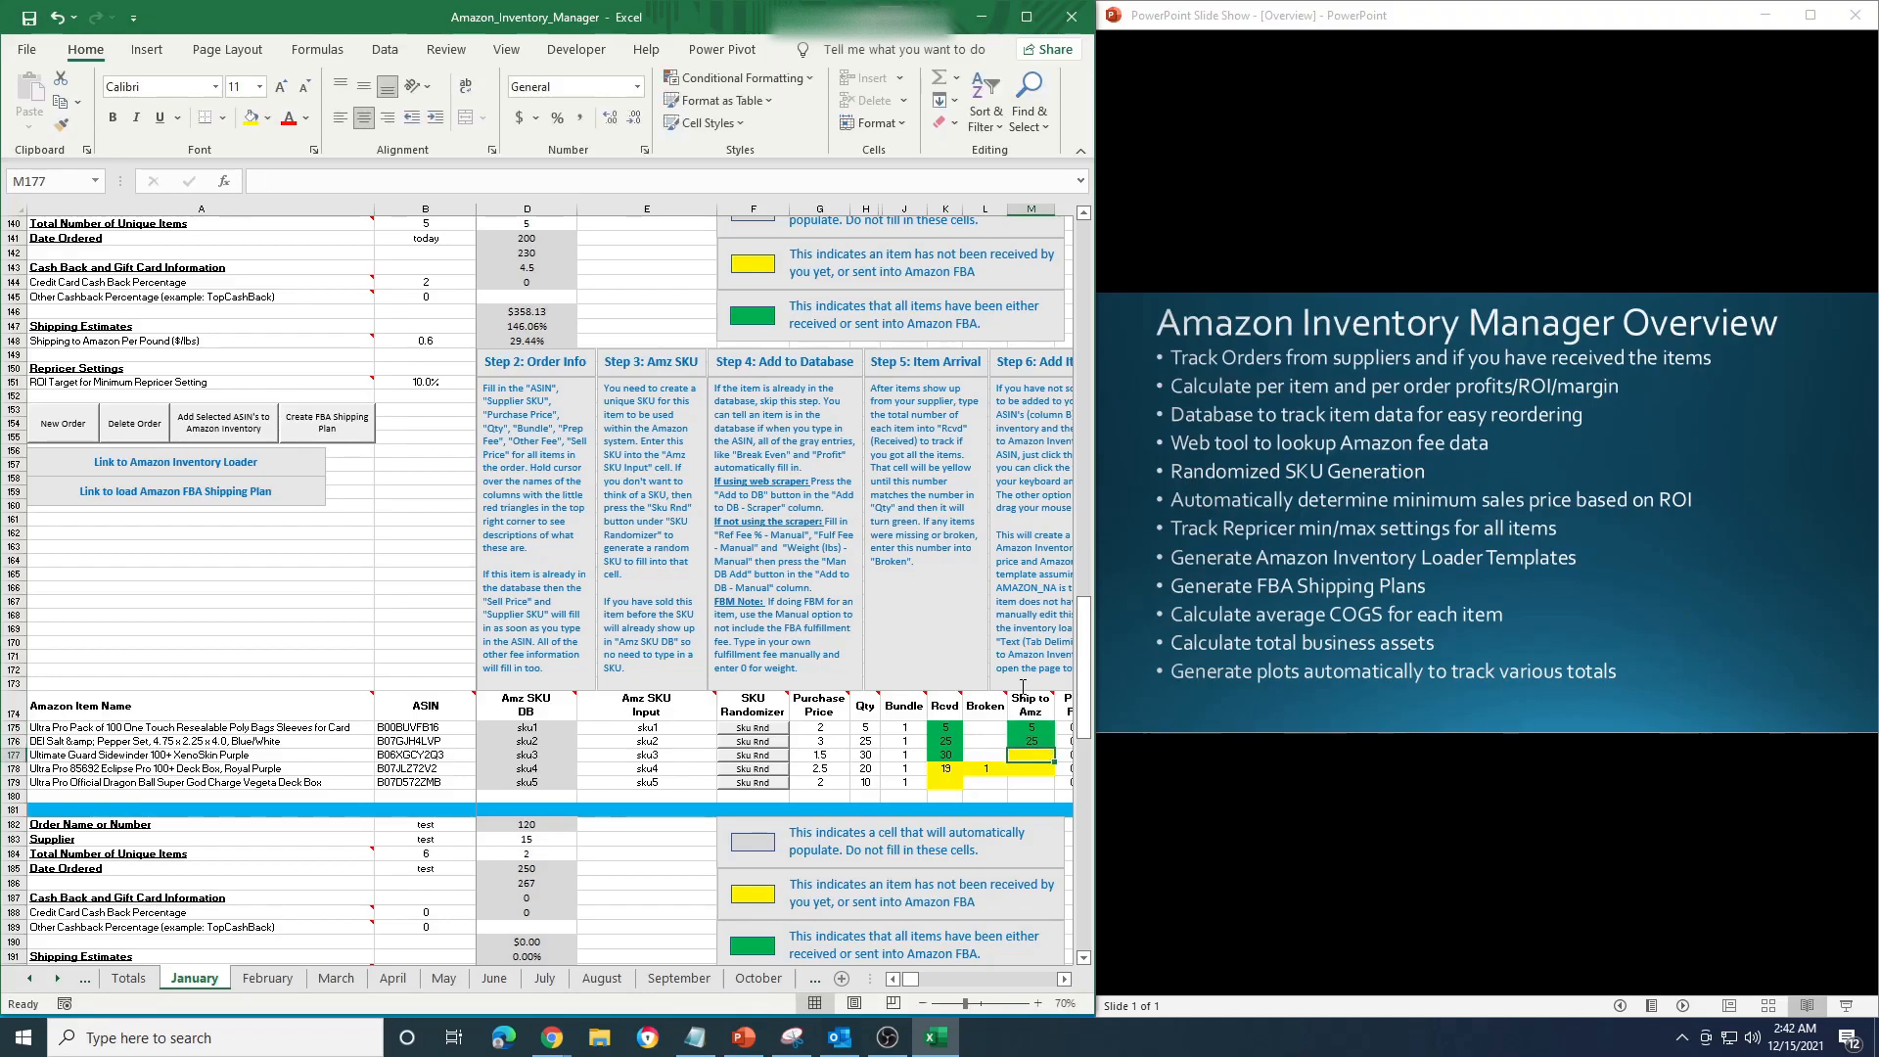
Examine the fee, sell price, break-even, profit, ROI, margin and minimum repricer columns for the items in the Ultra Pro order.
{"action": "left_click", "coordinate": [966, 730]}
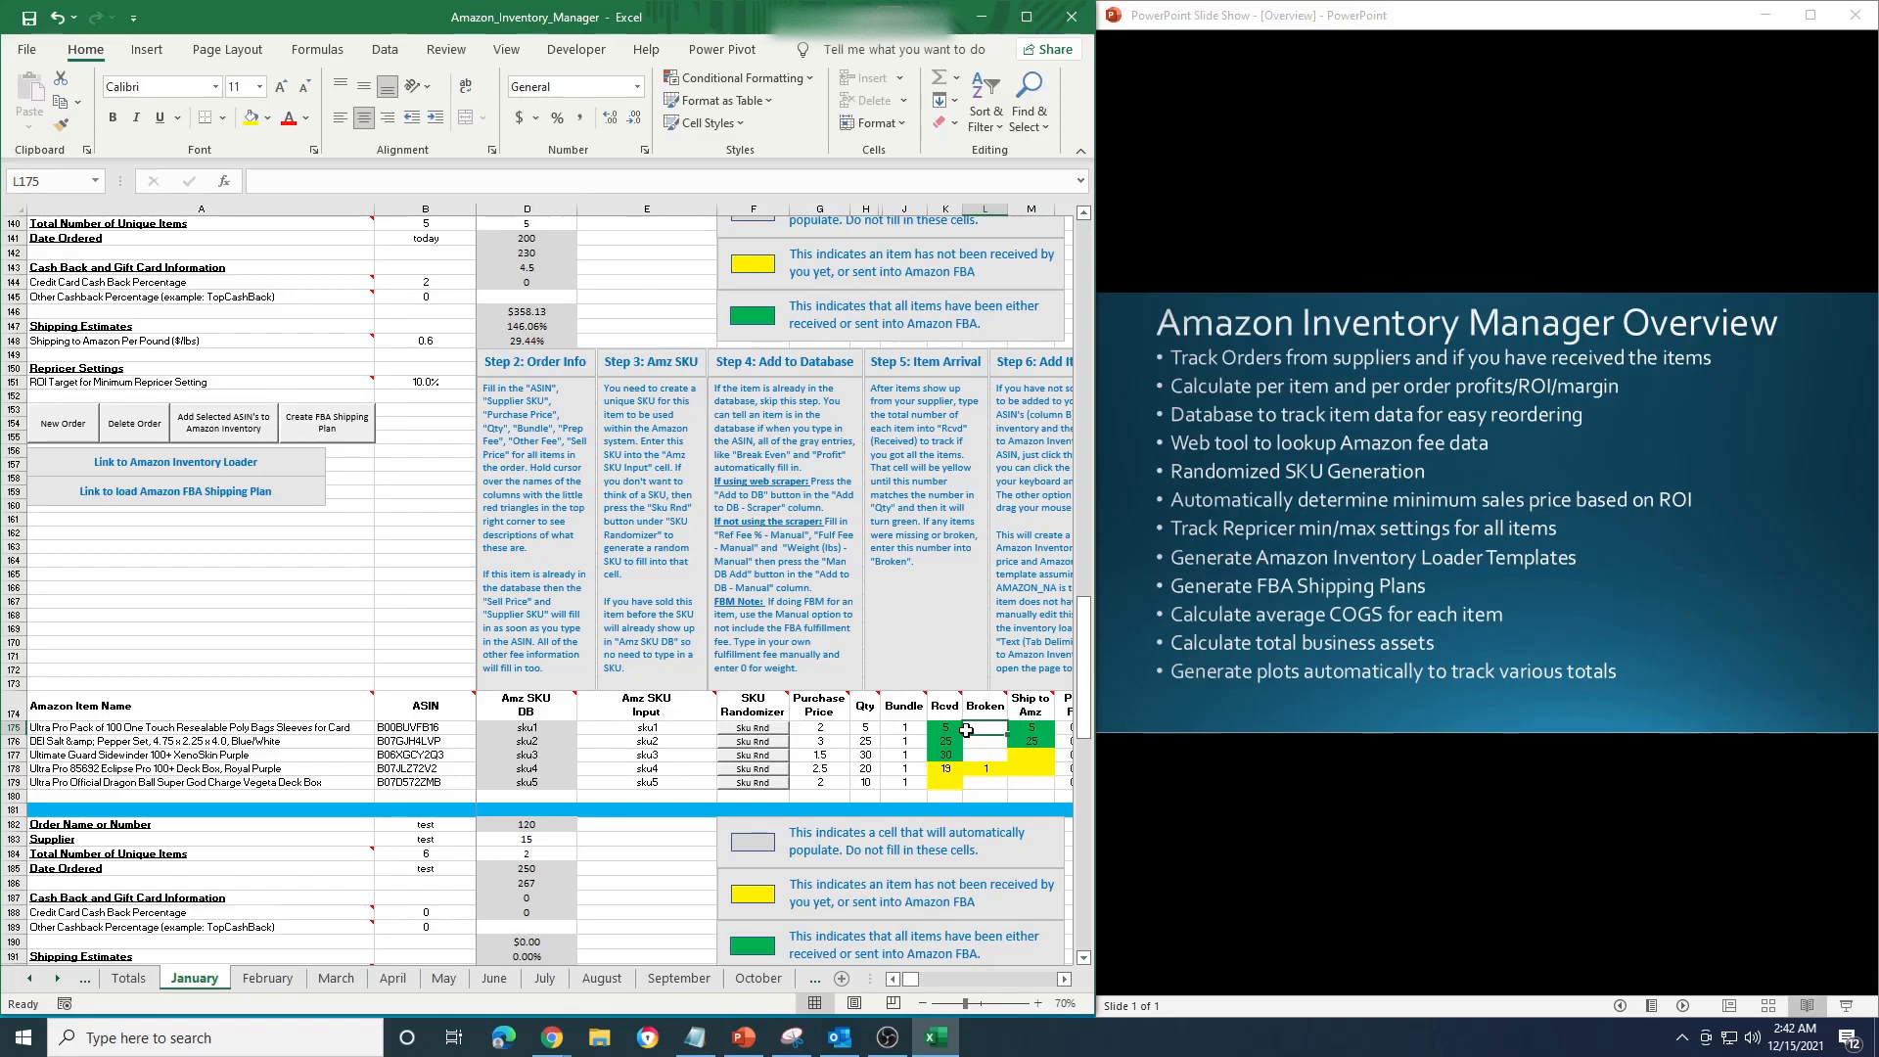
{"action": "key", "text": "Right"}
{"action": "key", "text": "Right"}
{"action": "key", "text": "Right"}
{"action": "key", "text": "Right"}
{"action": "key", "text": "Right"}
{"action": "key", "text": "Right"}
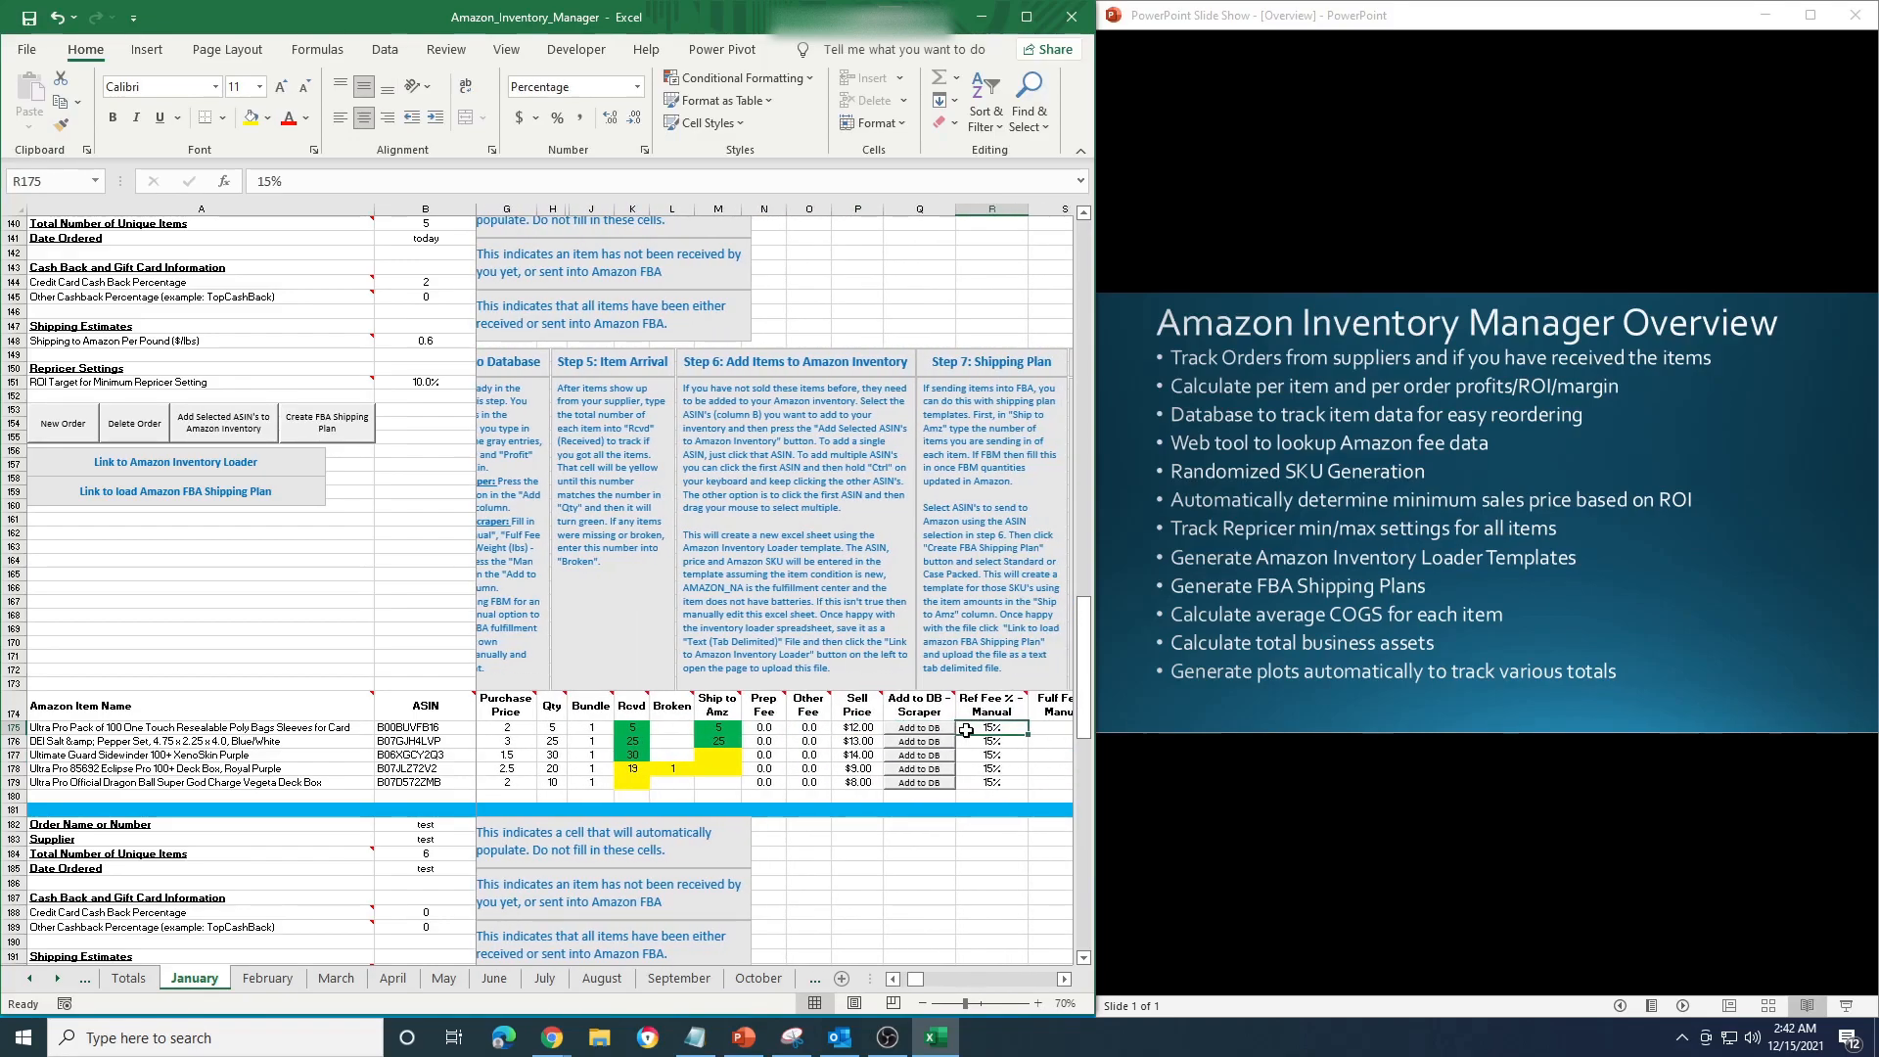
{"action": "key", "text": "Right"}
{"action": "key", "text": "Right"}
{"action": "key", "text": "Right"}
{"action": "key", "text": "Right"}
{"action": "key", "text": "Right"}
{"action": "key", "text": "Right"}
{"action": "key", "text": "Right"}
{"action": "key", "text": "Right"}
{"action": "key", "text": "Right"}
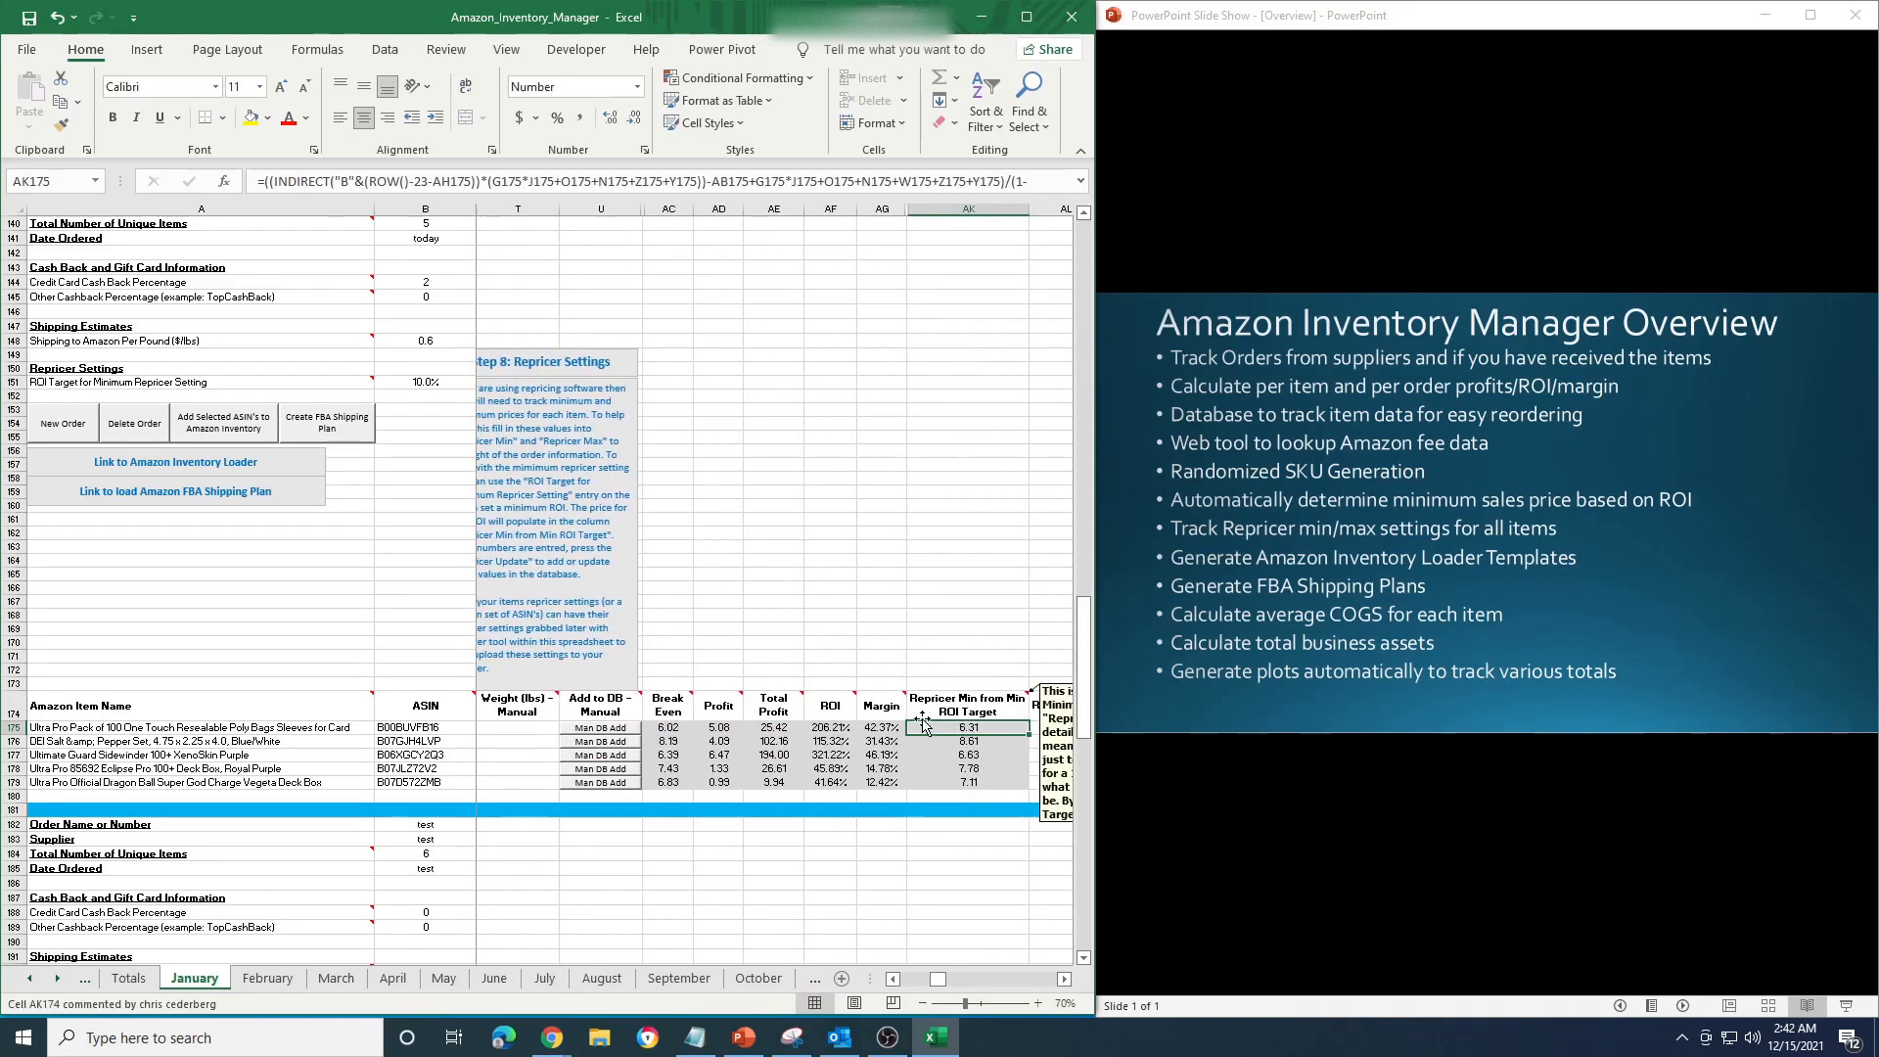
{"action": "left_click_drag", "start_coordinate": [718, 730], "coordinate": [714, 786]}
{"action": "left_click_drag", "start_coordinate": [819, 728], "coordinate": [886, 783]}
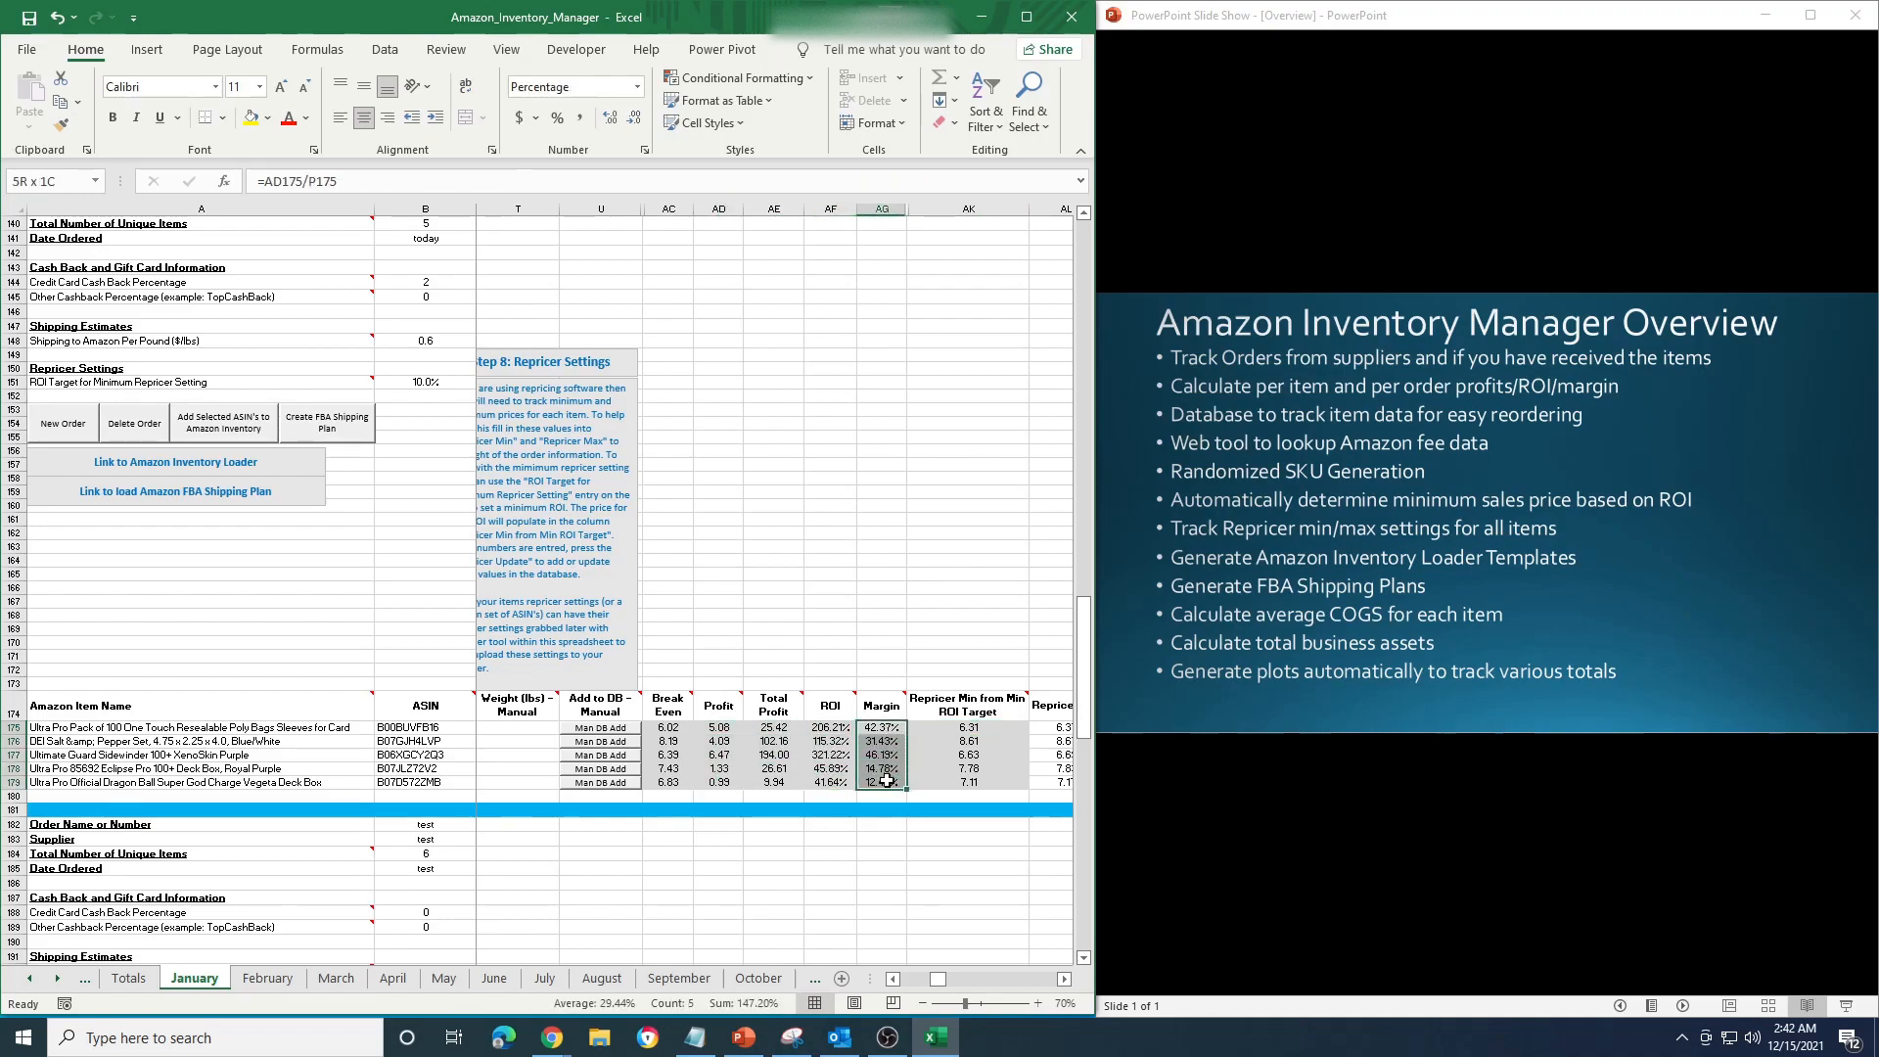
{"action": "left_click", "coordinate": [916, 638]}
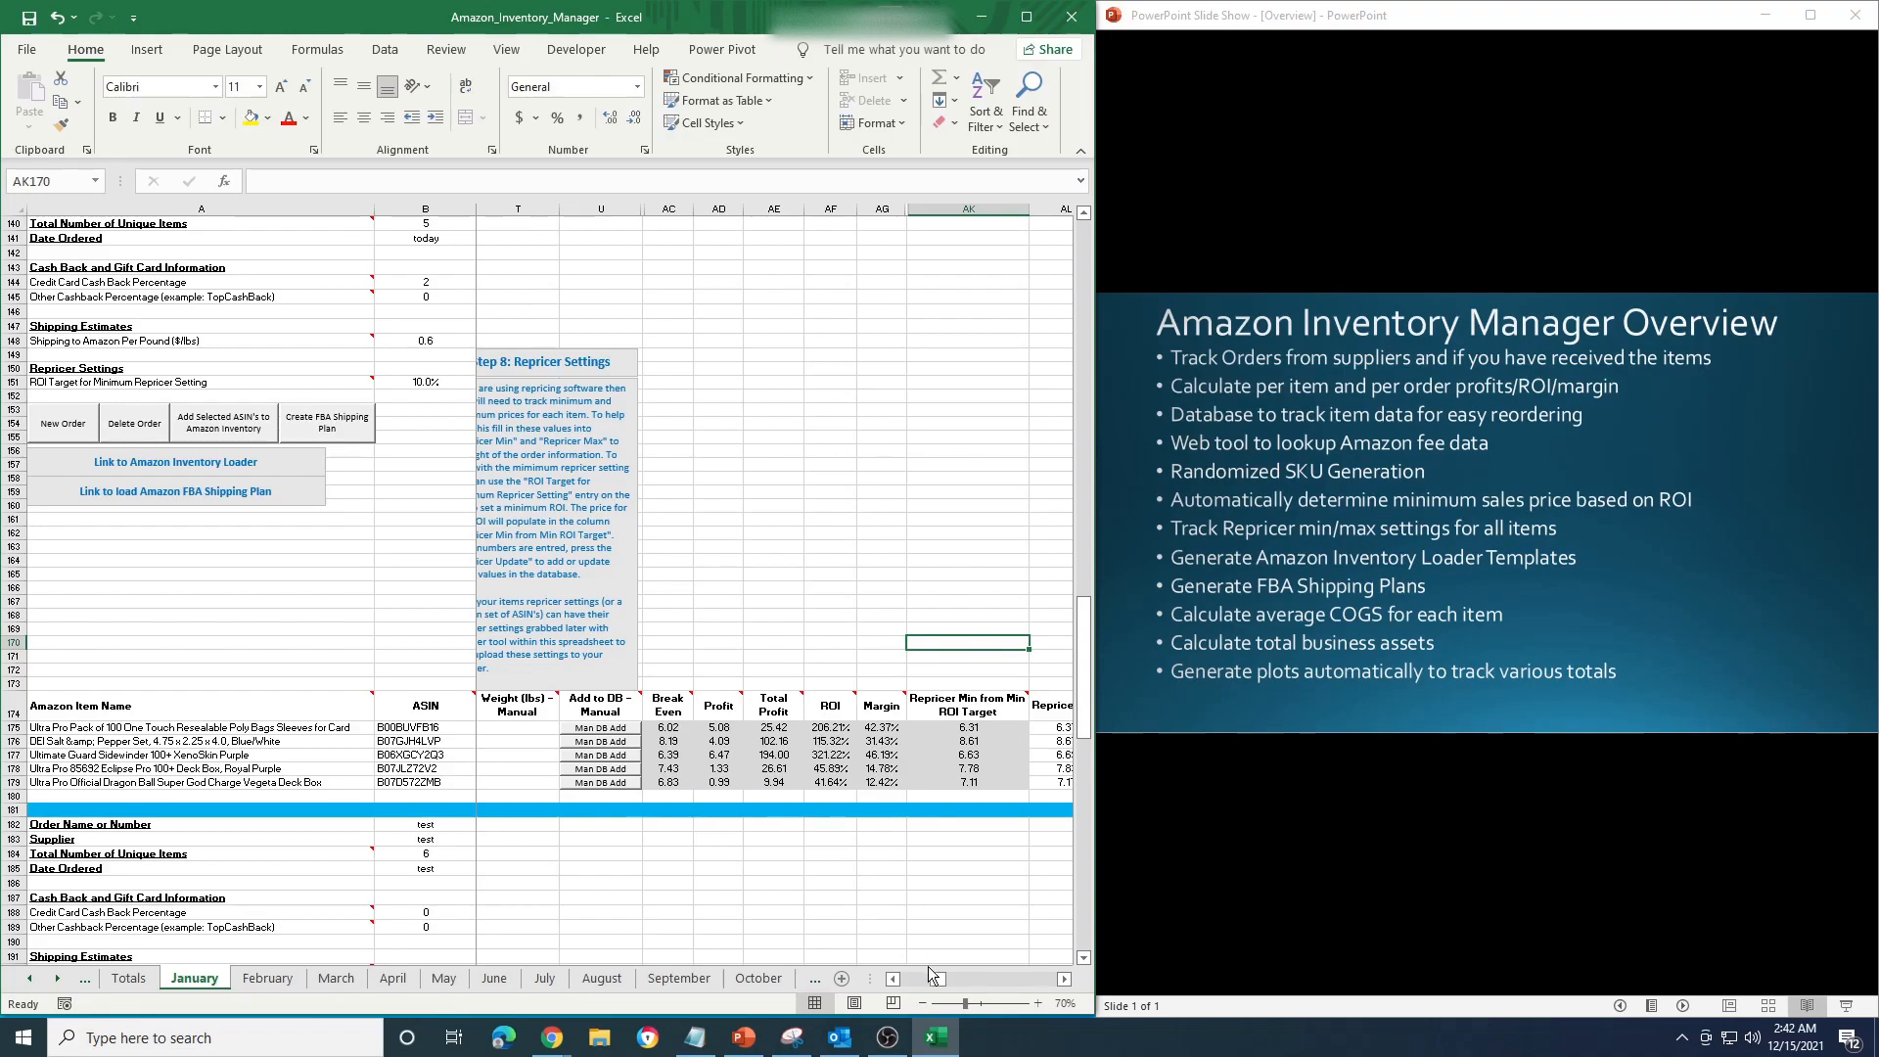
Review the order profit, average ROI and average margin in the summary of the Ultra Pro order.
{"action": "left_click_drag", "start_coordinate": [939, 977], "coordinate": [906, 979]}
{"action": "scroll", "coordinate": [751, 464], "scroll_direction": "up", "scroll_amount": 3}
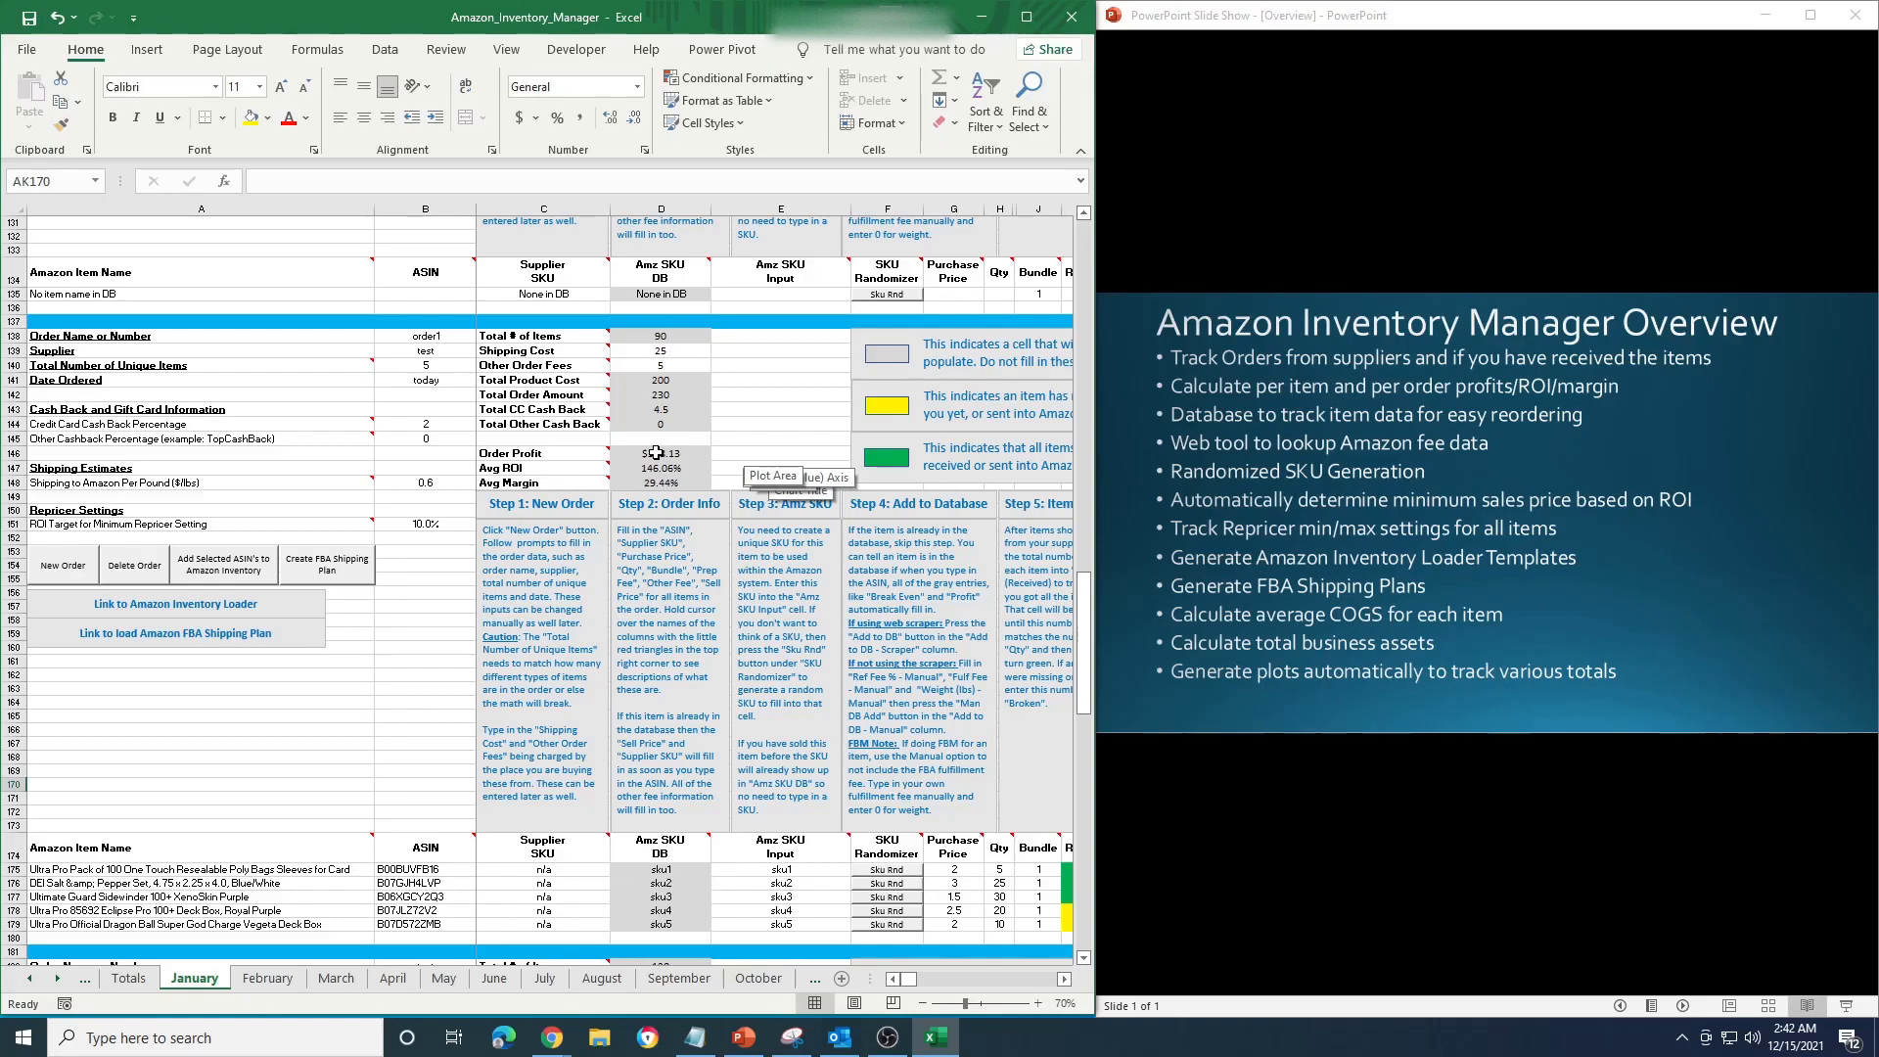
{"action": "left_click_drag", "start_coordinate": [656, 467], "coordinate": [656, 482]}
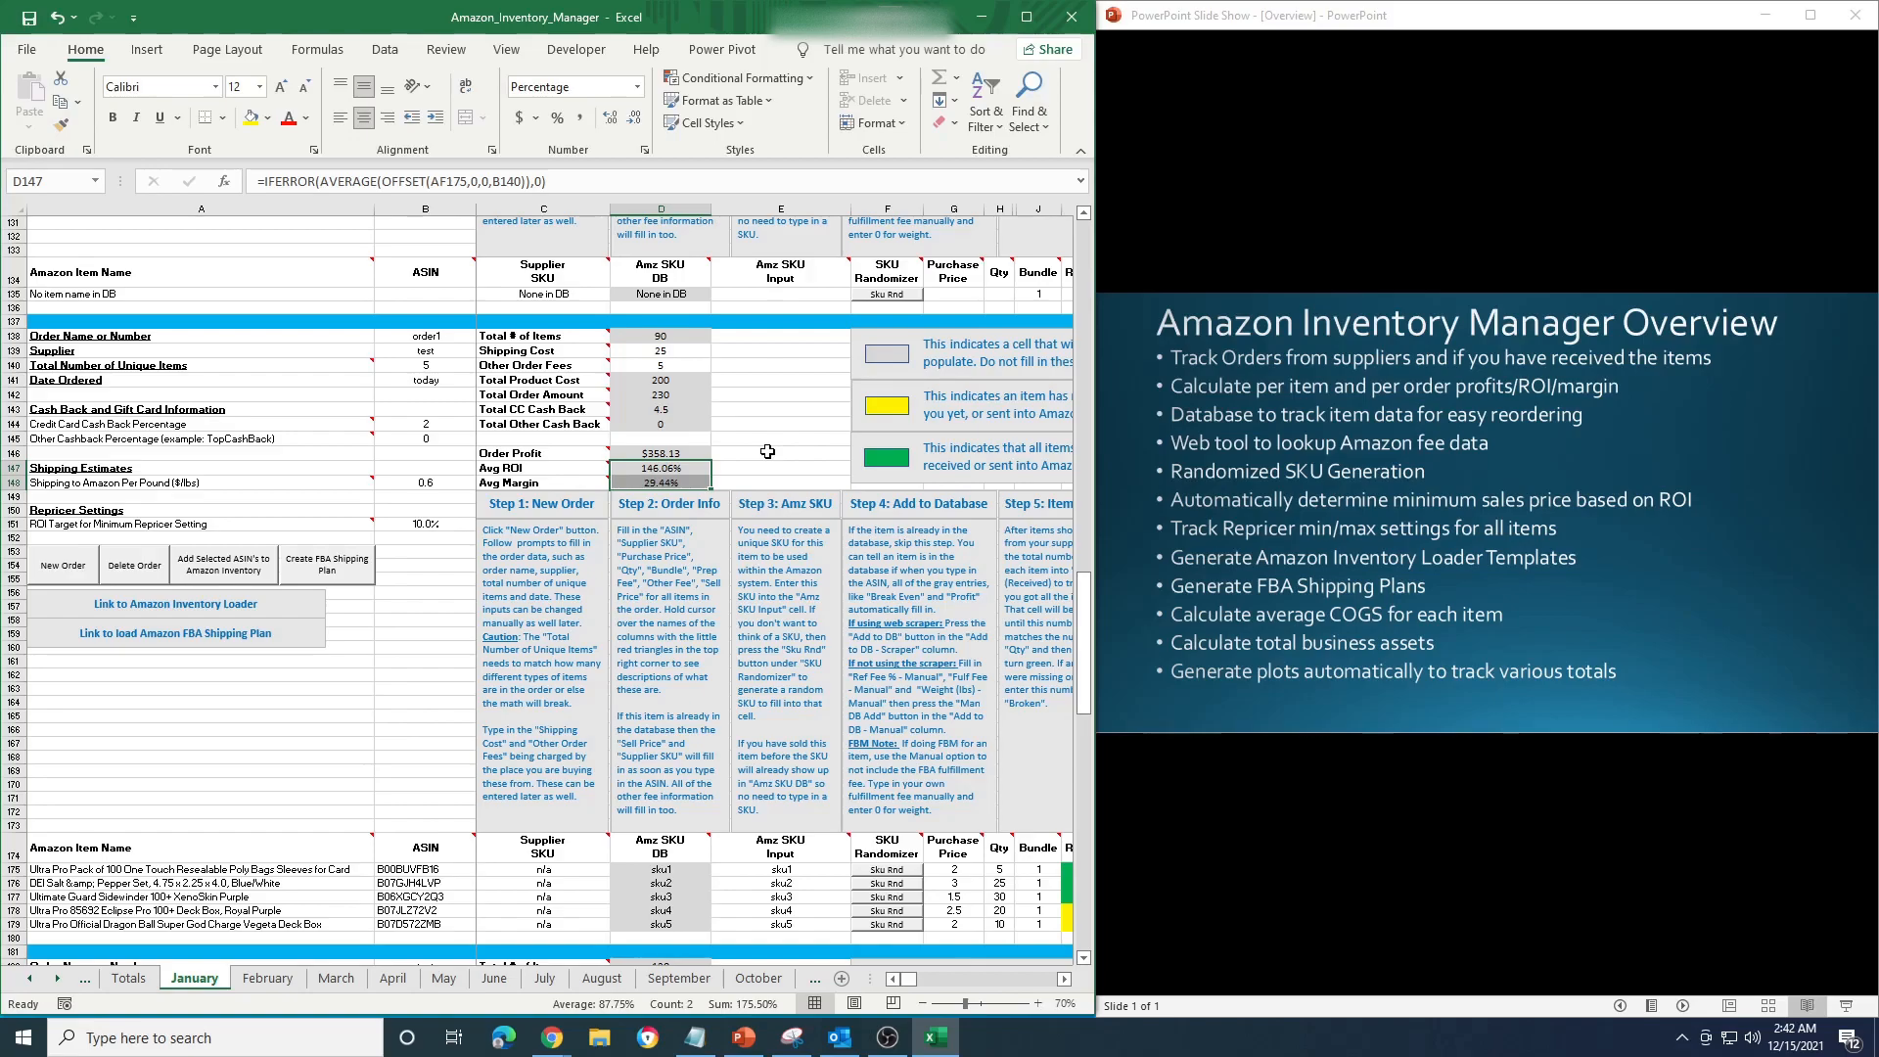
Create a new order below the last one, named tets, with 5 unique items, supplier test and order date test.
{"action": "scroll", "coordinate": [710, 552], "scroll_direction": "down", "scroll_amount": 3}
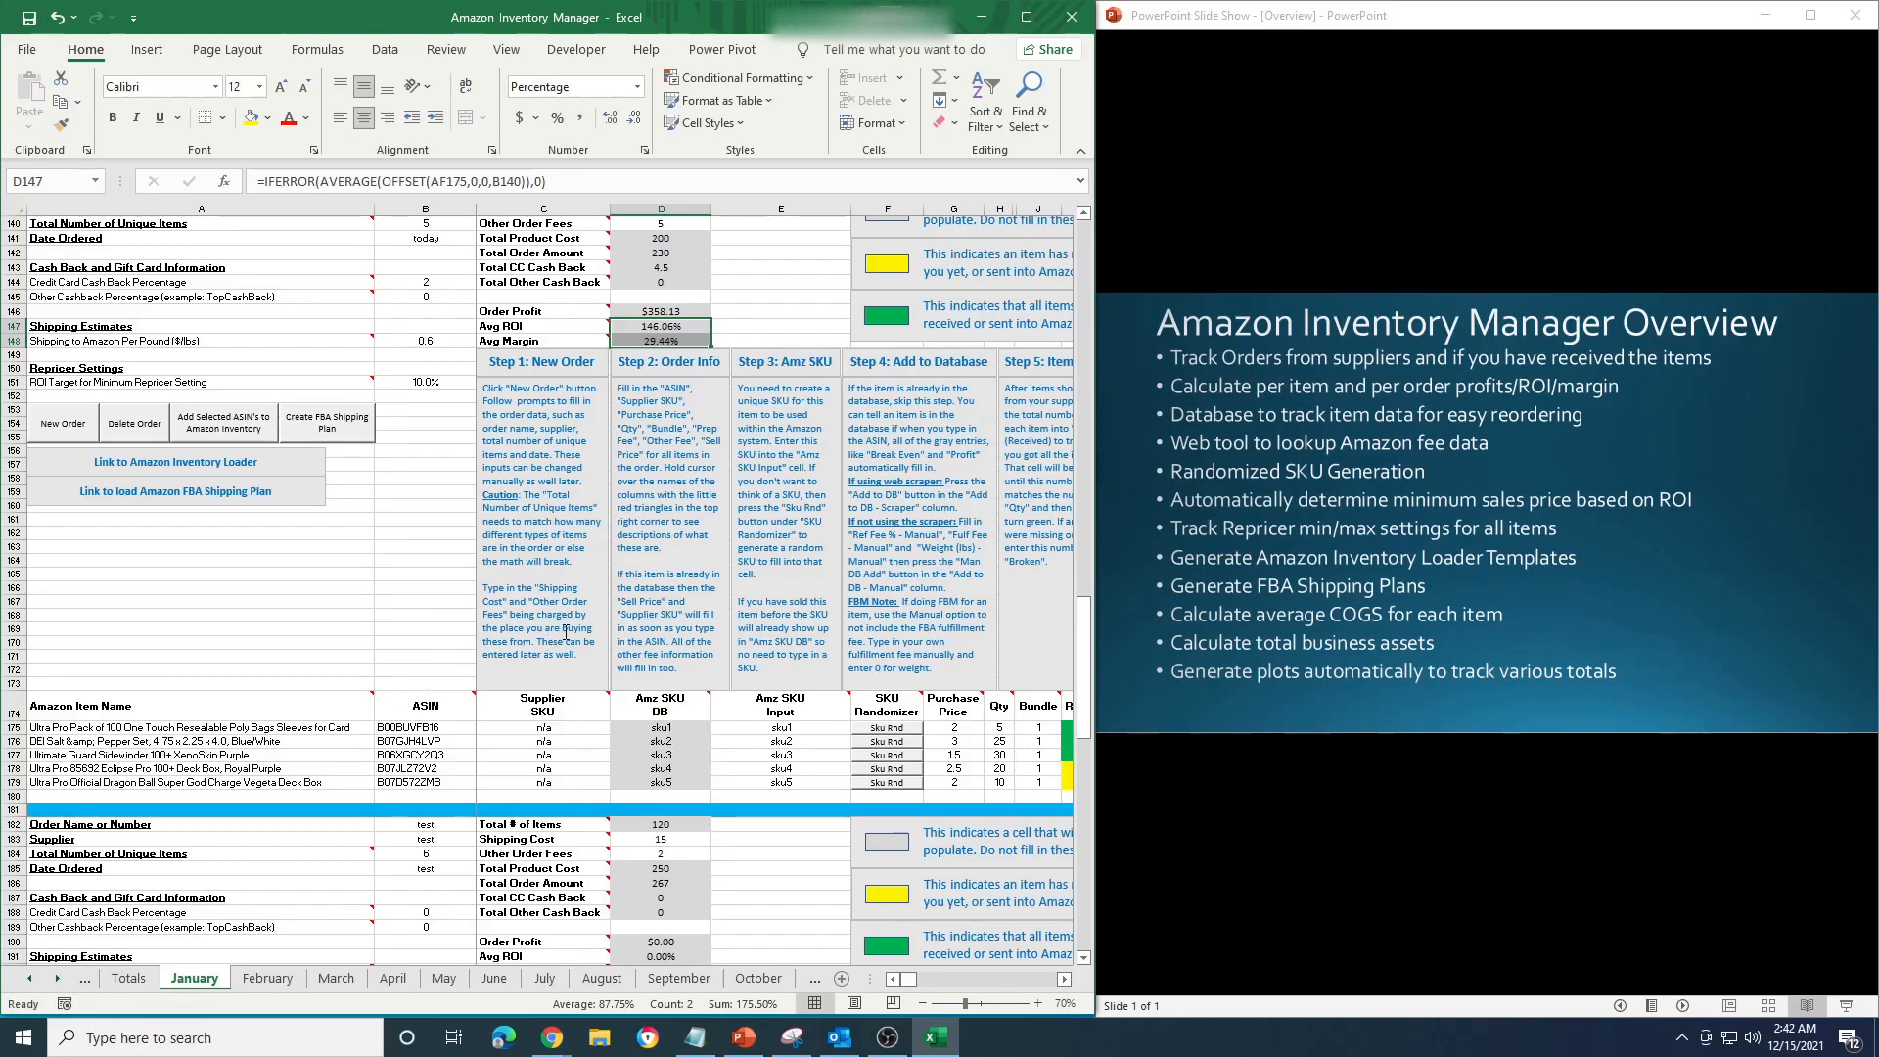
{"action": "scroll", "coordinate": [568, 623], "scroll_direction": "down", "scroll_amount": 12}
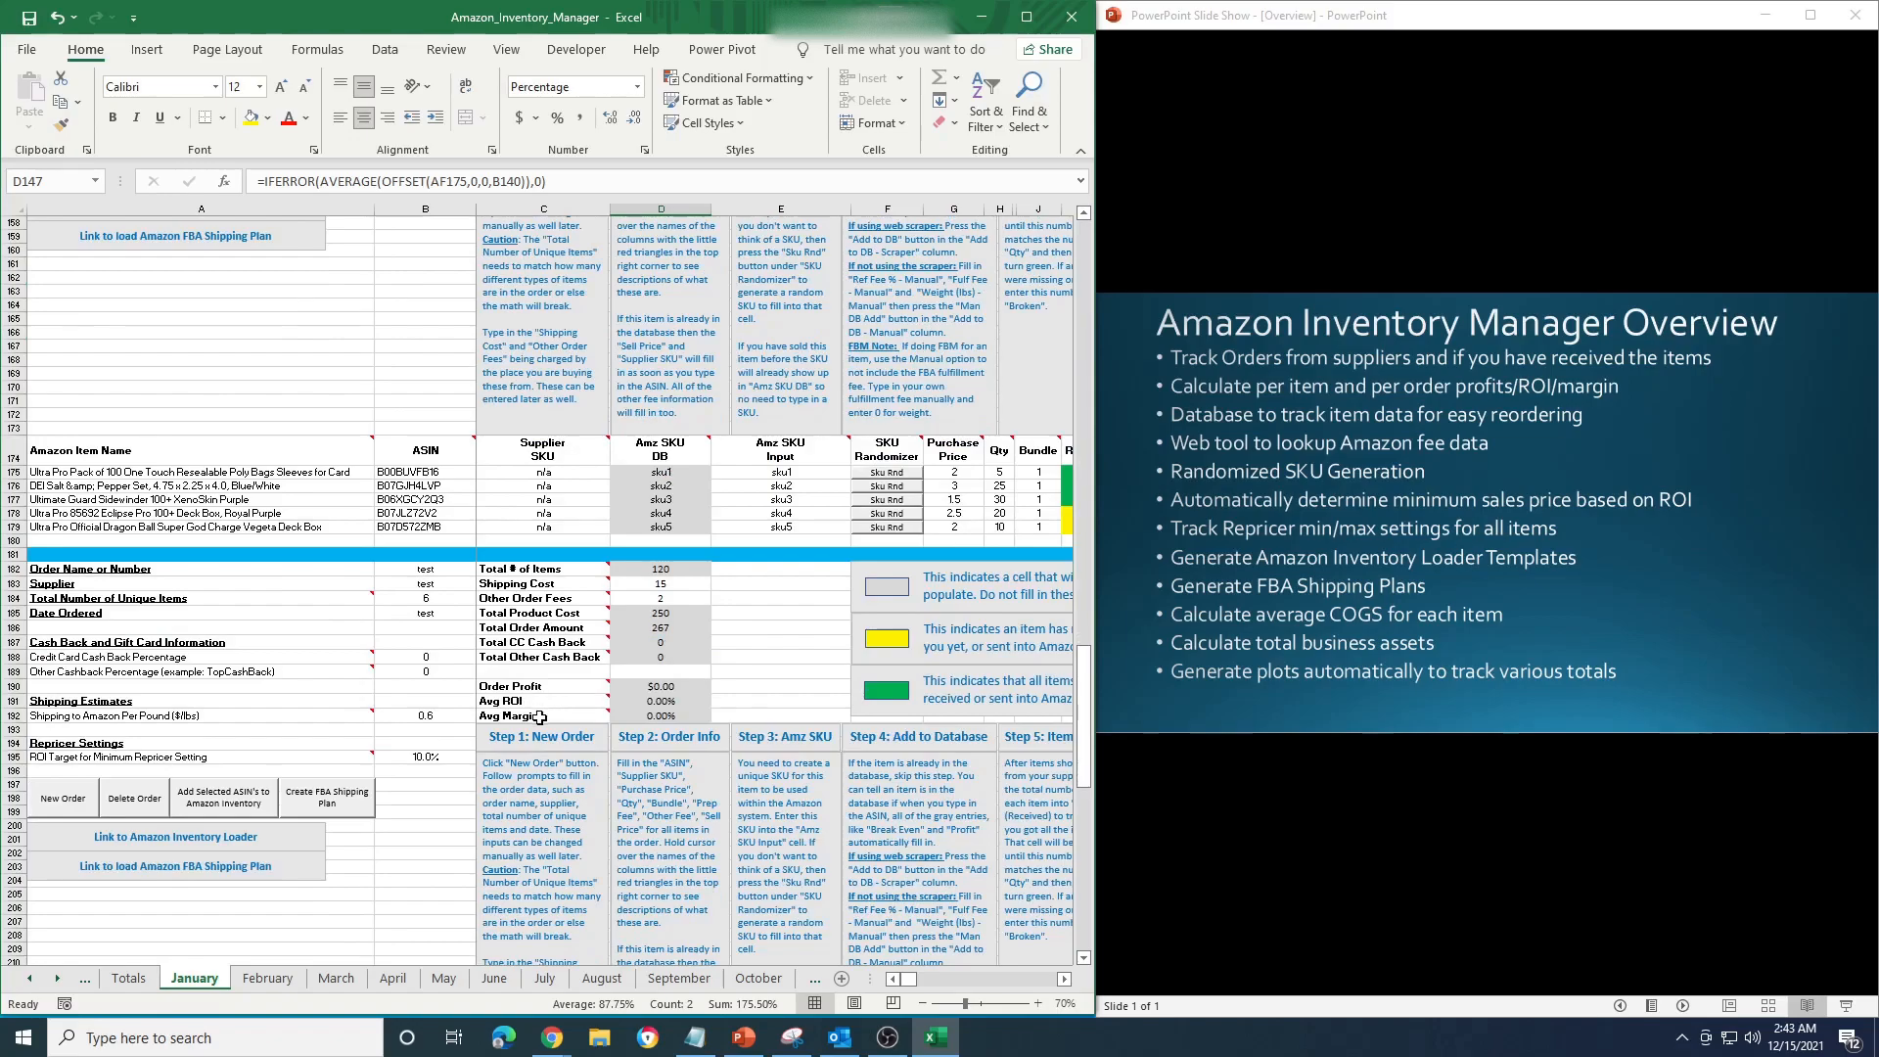
{"action": "left_click", "coordinate": [77, 541]}
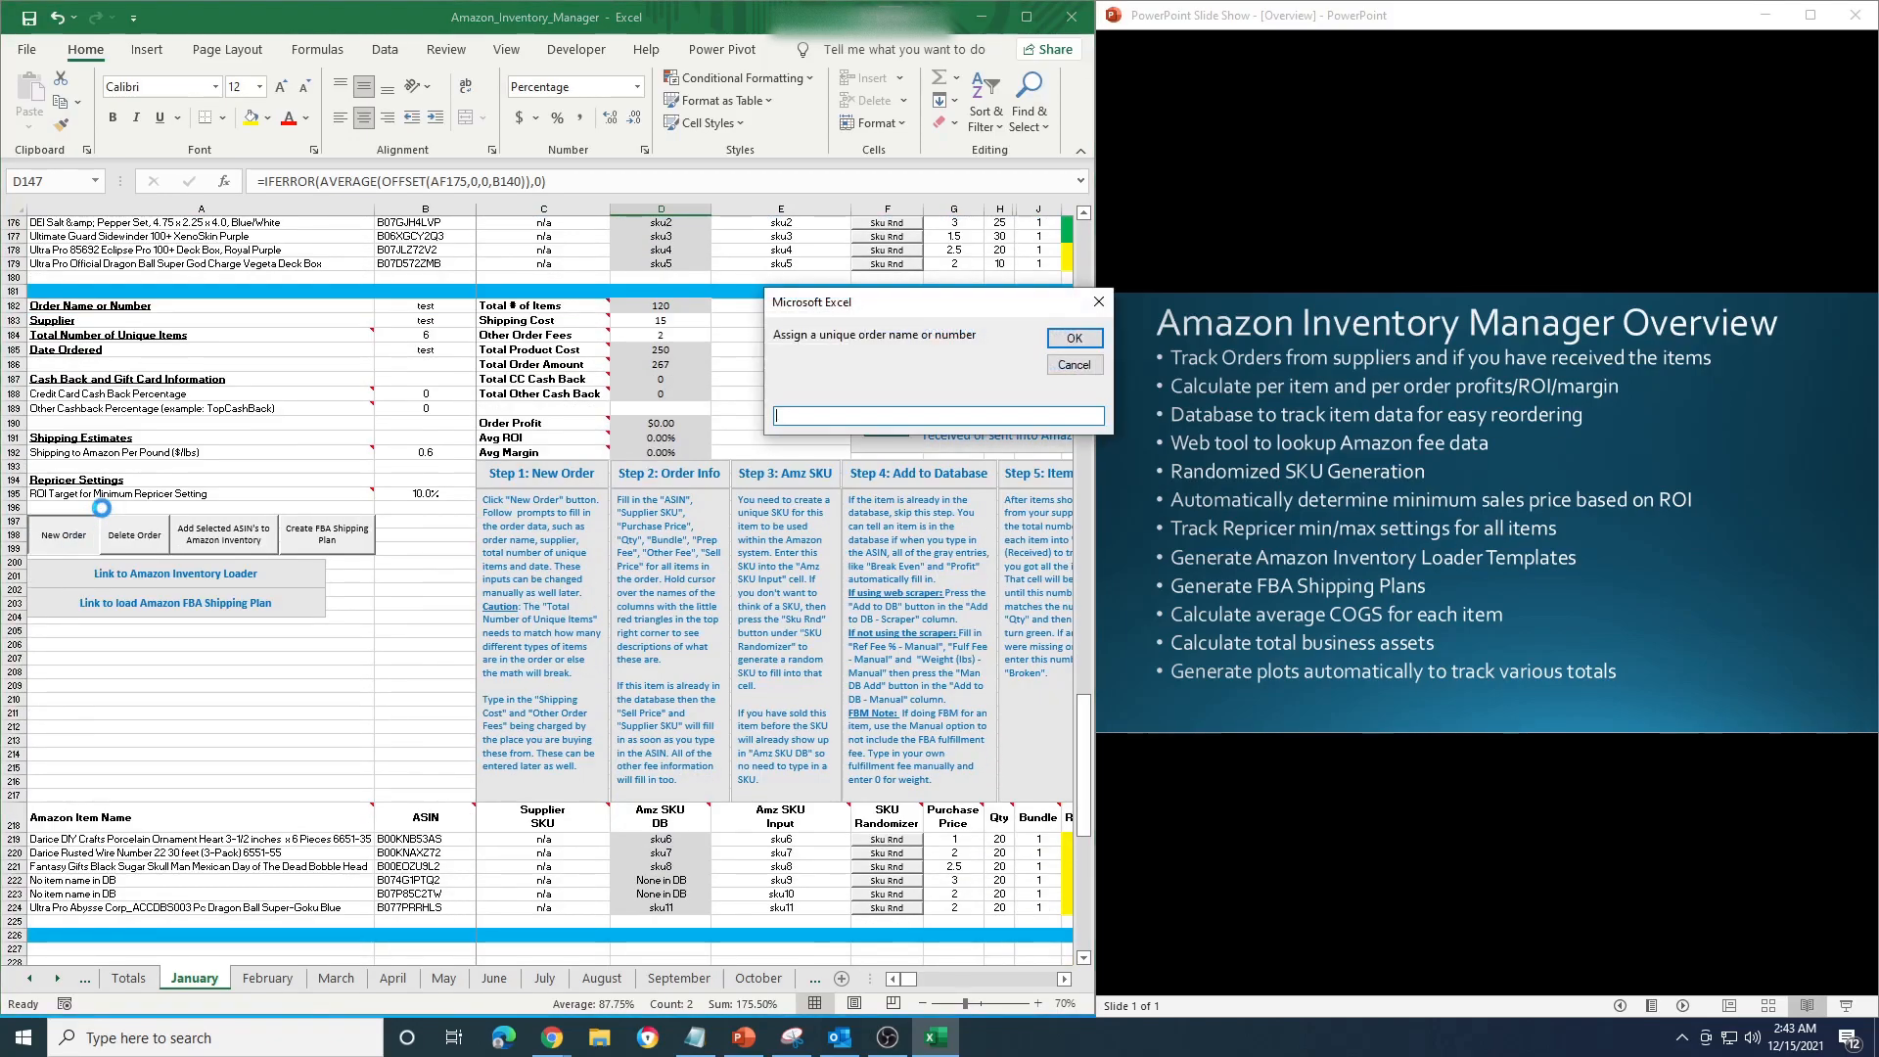
{"action": "key", "text": "Return"}
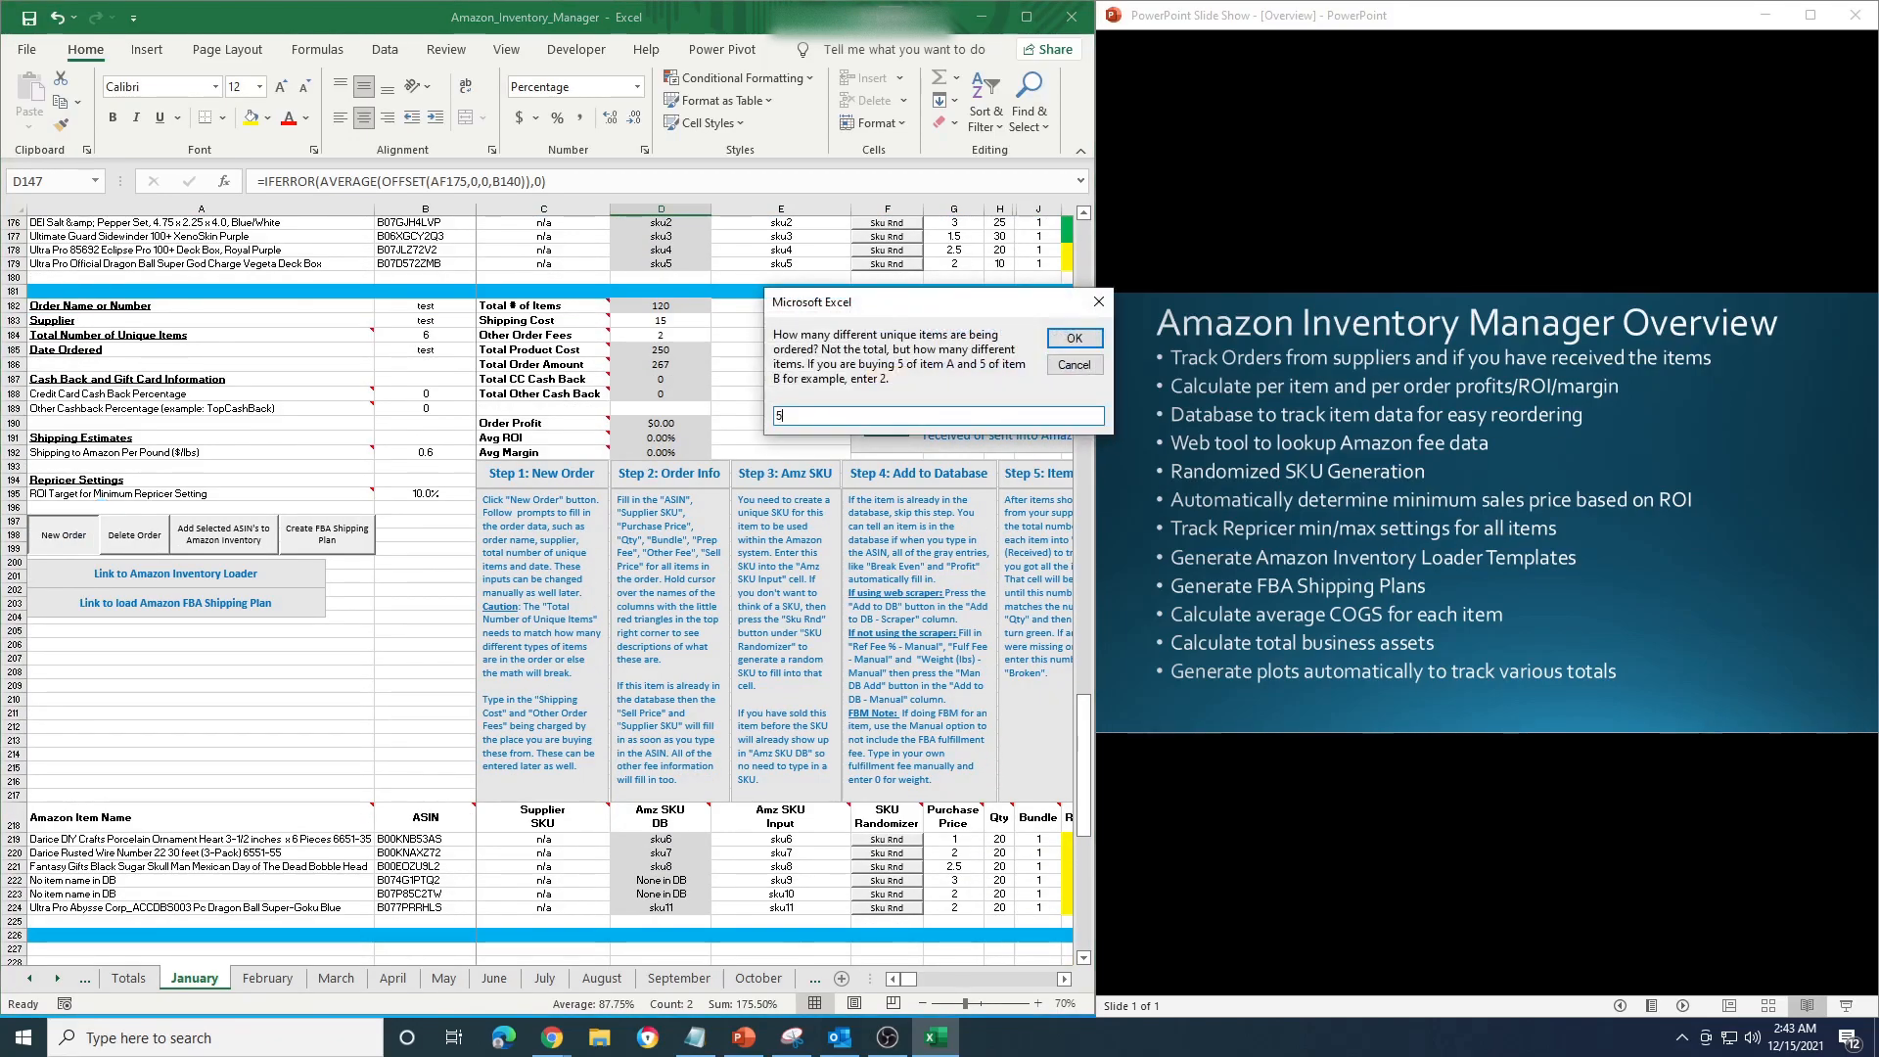
{"action": "key", "text": "Return"}
{"action": "type", "text": "test"}
{"action": "key", "text": "Return"}
{"action": "type", "text": "test"}
{"action": "key", "text": "Return"}
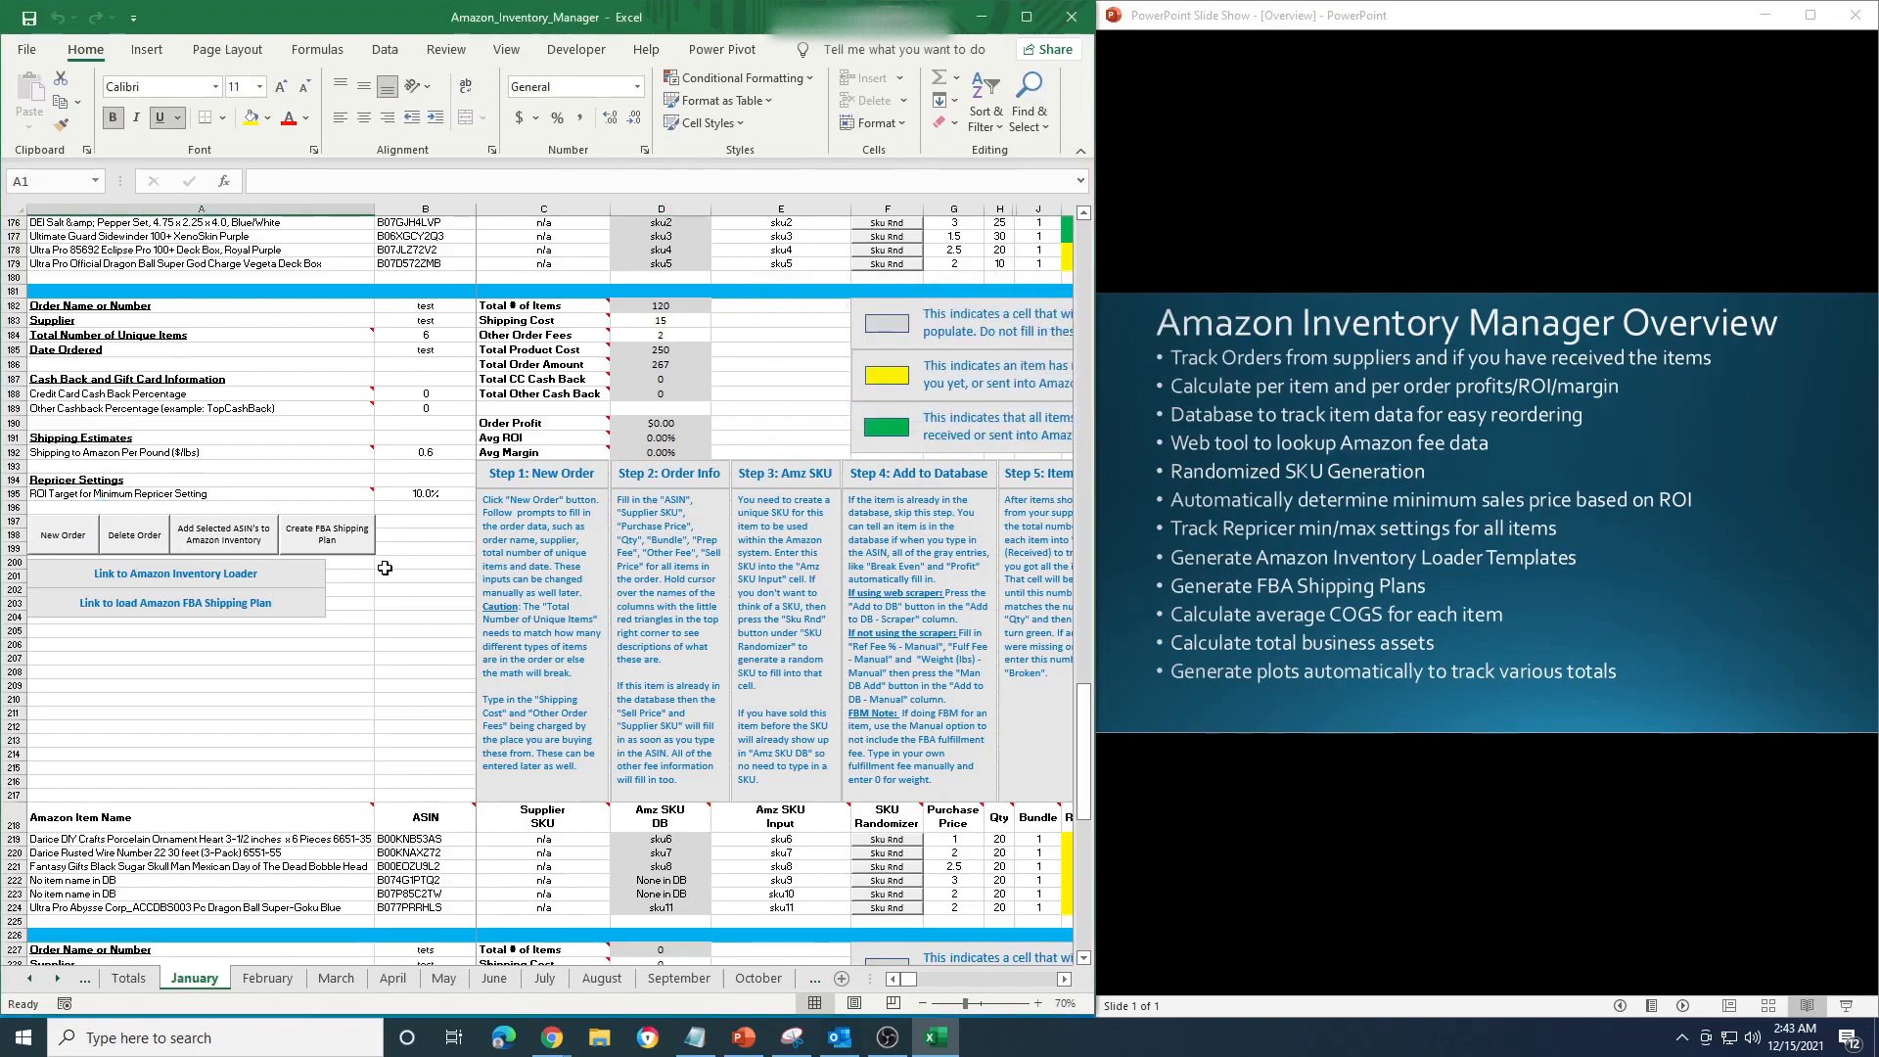
Copy the ASIN B00KNB53AS from the previous order's first item into the first ASIN cell of the new order.
{"action": "scroll", "coordinate": [386, 563], "scroll_direction": "down", "scroll_amount": 6}
{"action": "left_click", "coordinate": [425, 417]}
{"action": "key", "text": "ctrl+c"}
{"action": "scroll", "coordinate": [557, 700], "scroll_direction": "down", "scroll_amount": 7}
{"action": "left_click", "coordinate": [427, 755]}
{"action": "key", "text": "ctrl+v"}
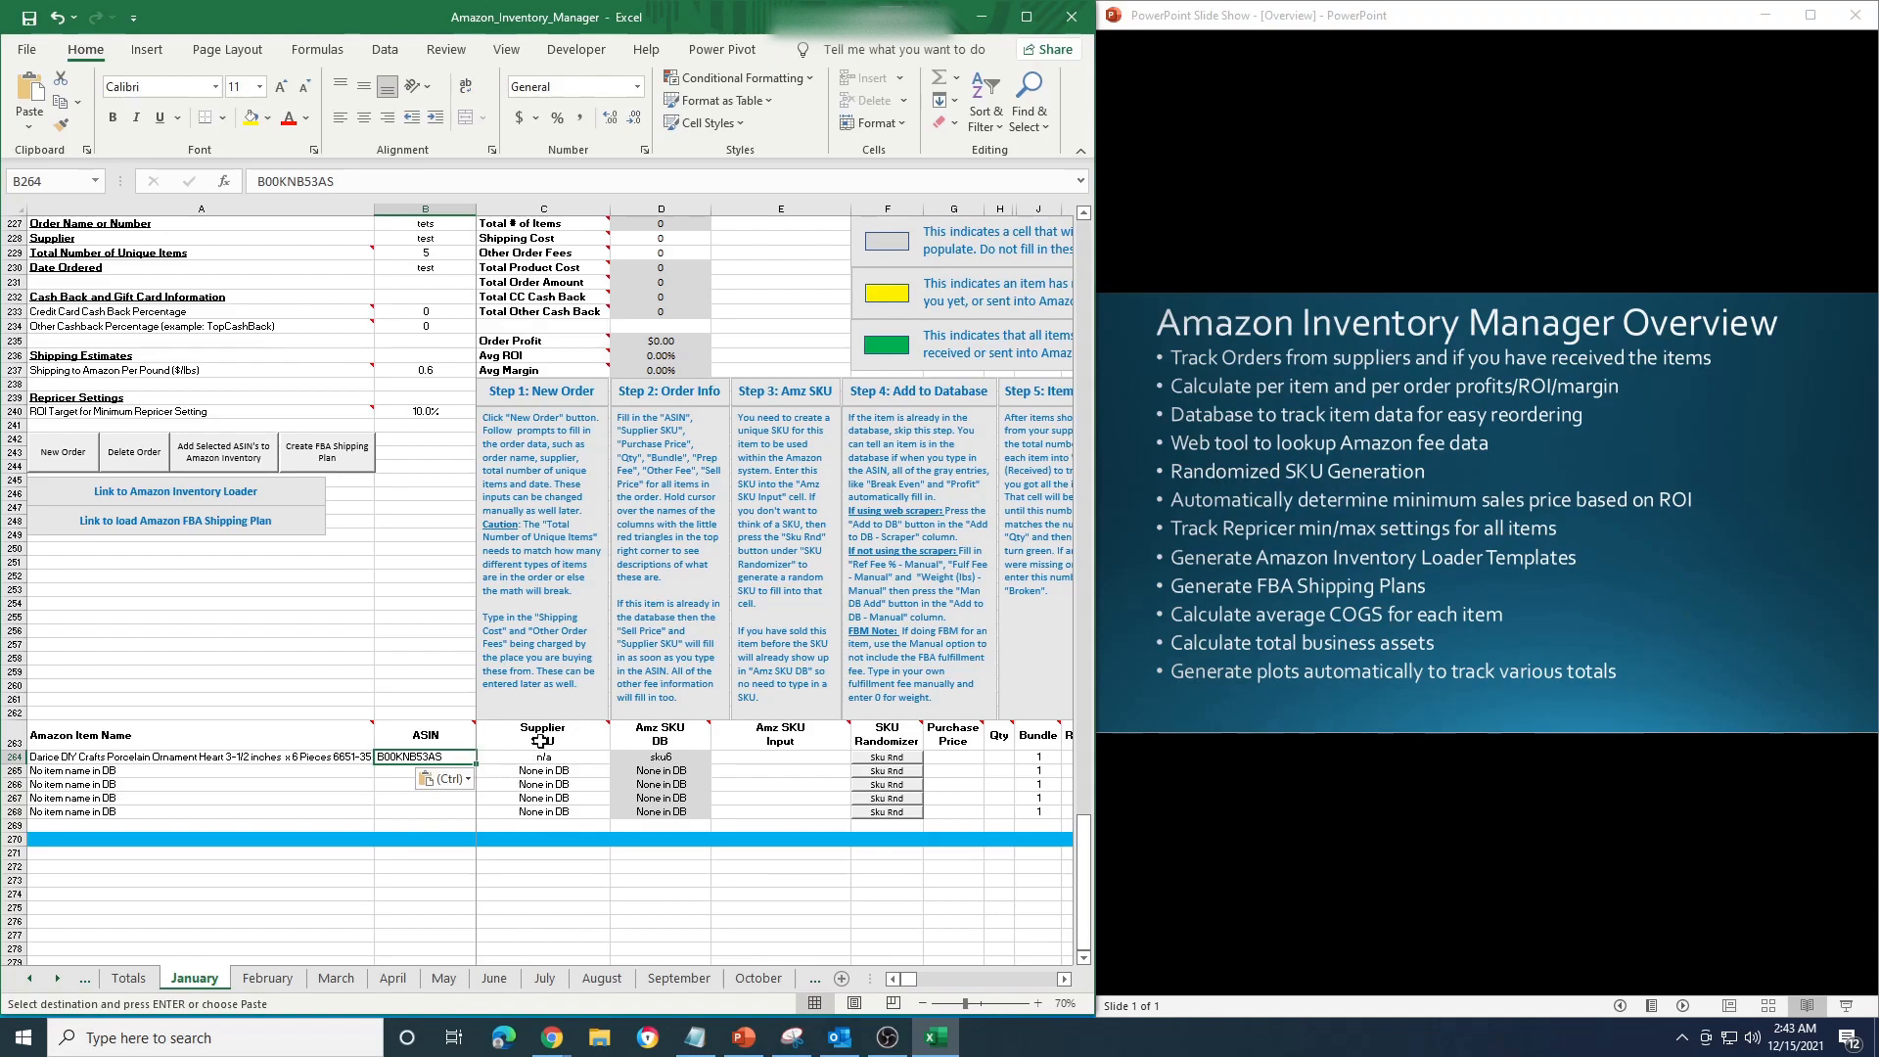
Examine the SKU, fee, sell price and database-entry columns of the new order, comparing the filled first item with the empty second row.
{"action": "key", "text": "Right"}
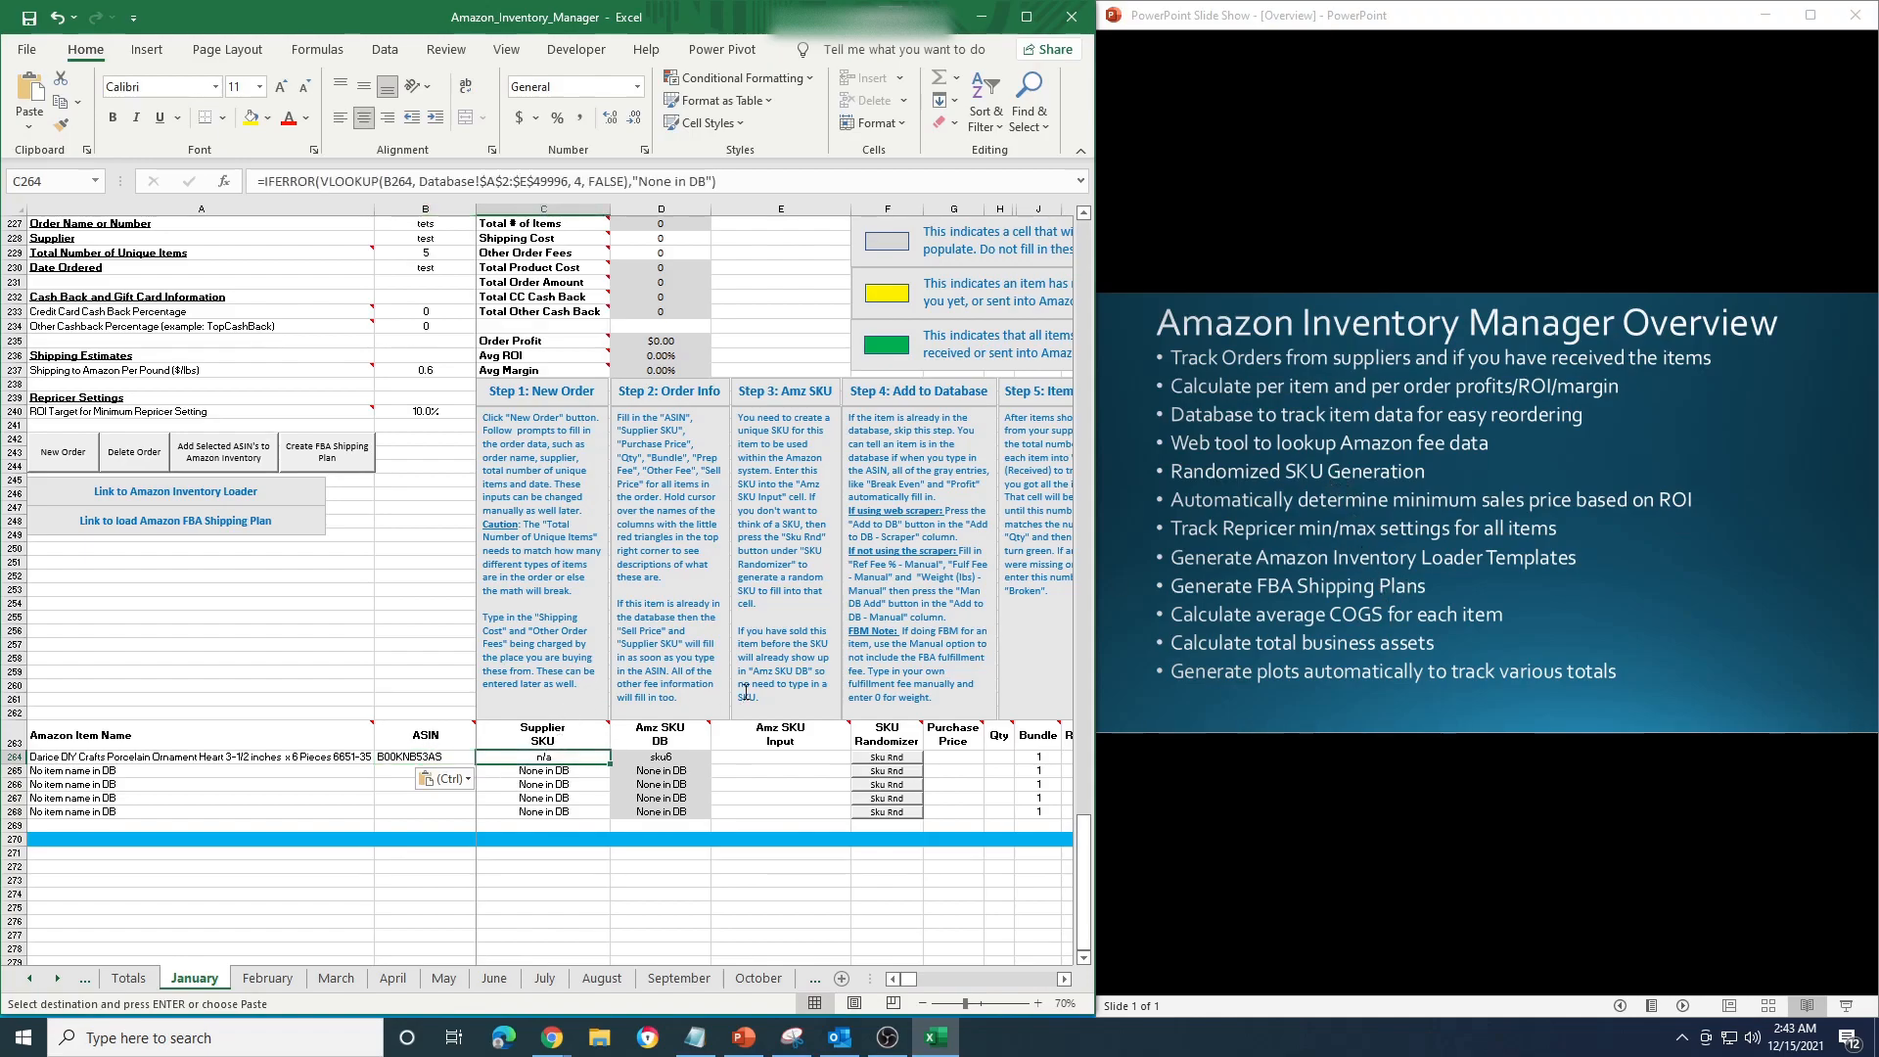
{"action": "key", "text": "Down"}
{"action": "key", "text": "Left"}
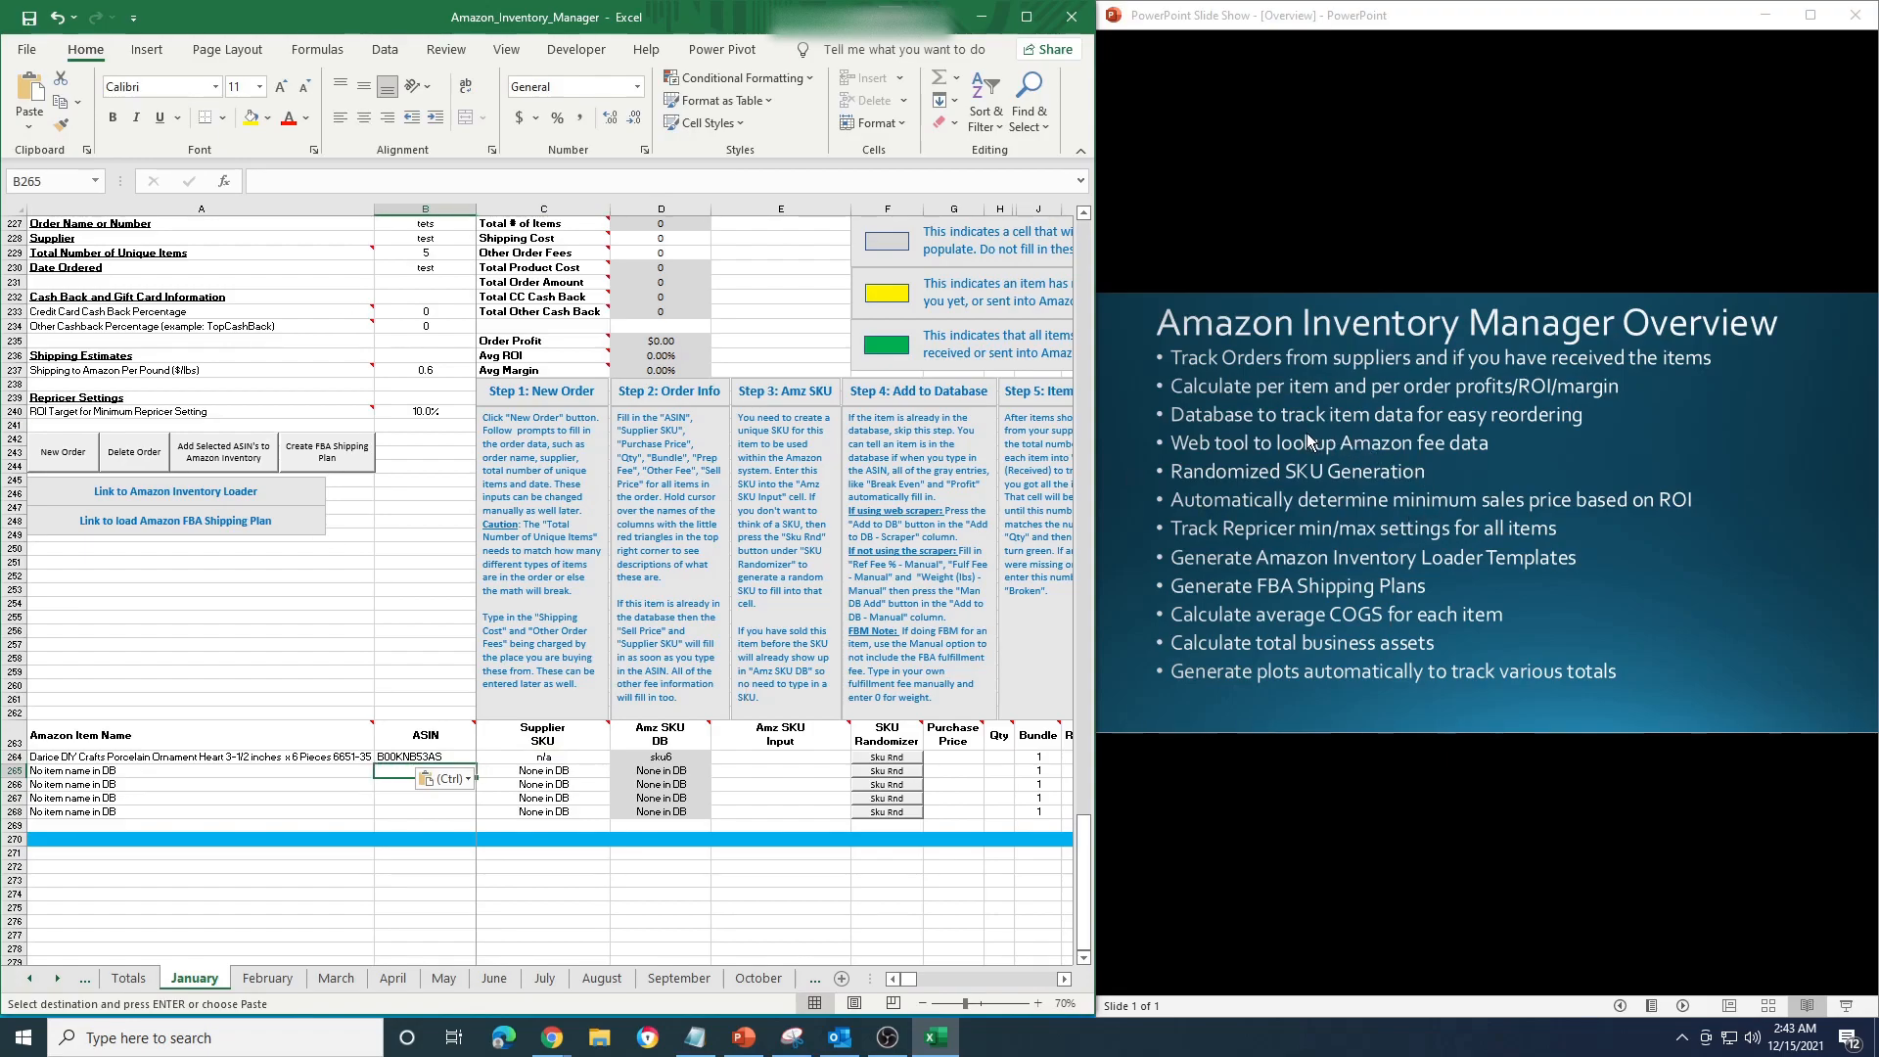
{"action": "left_click", "coordinate": [191, 771]}
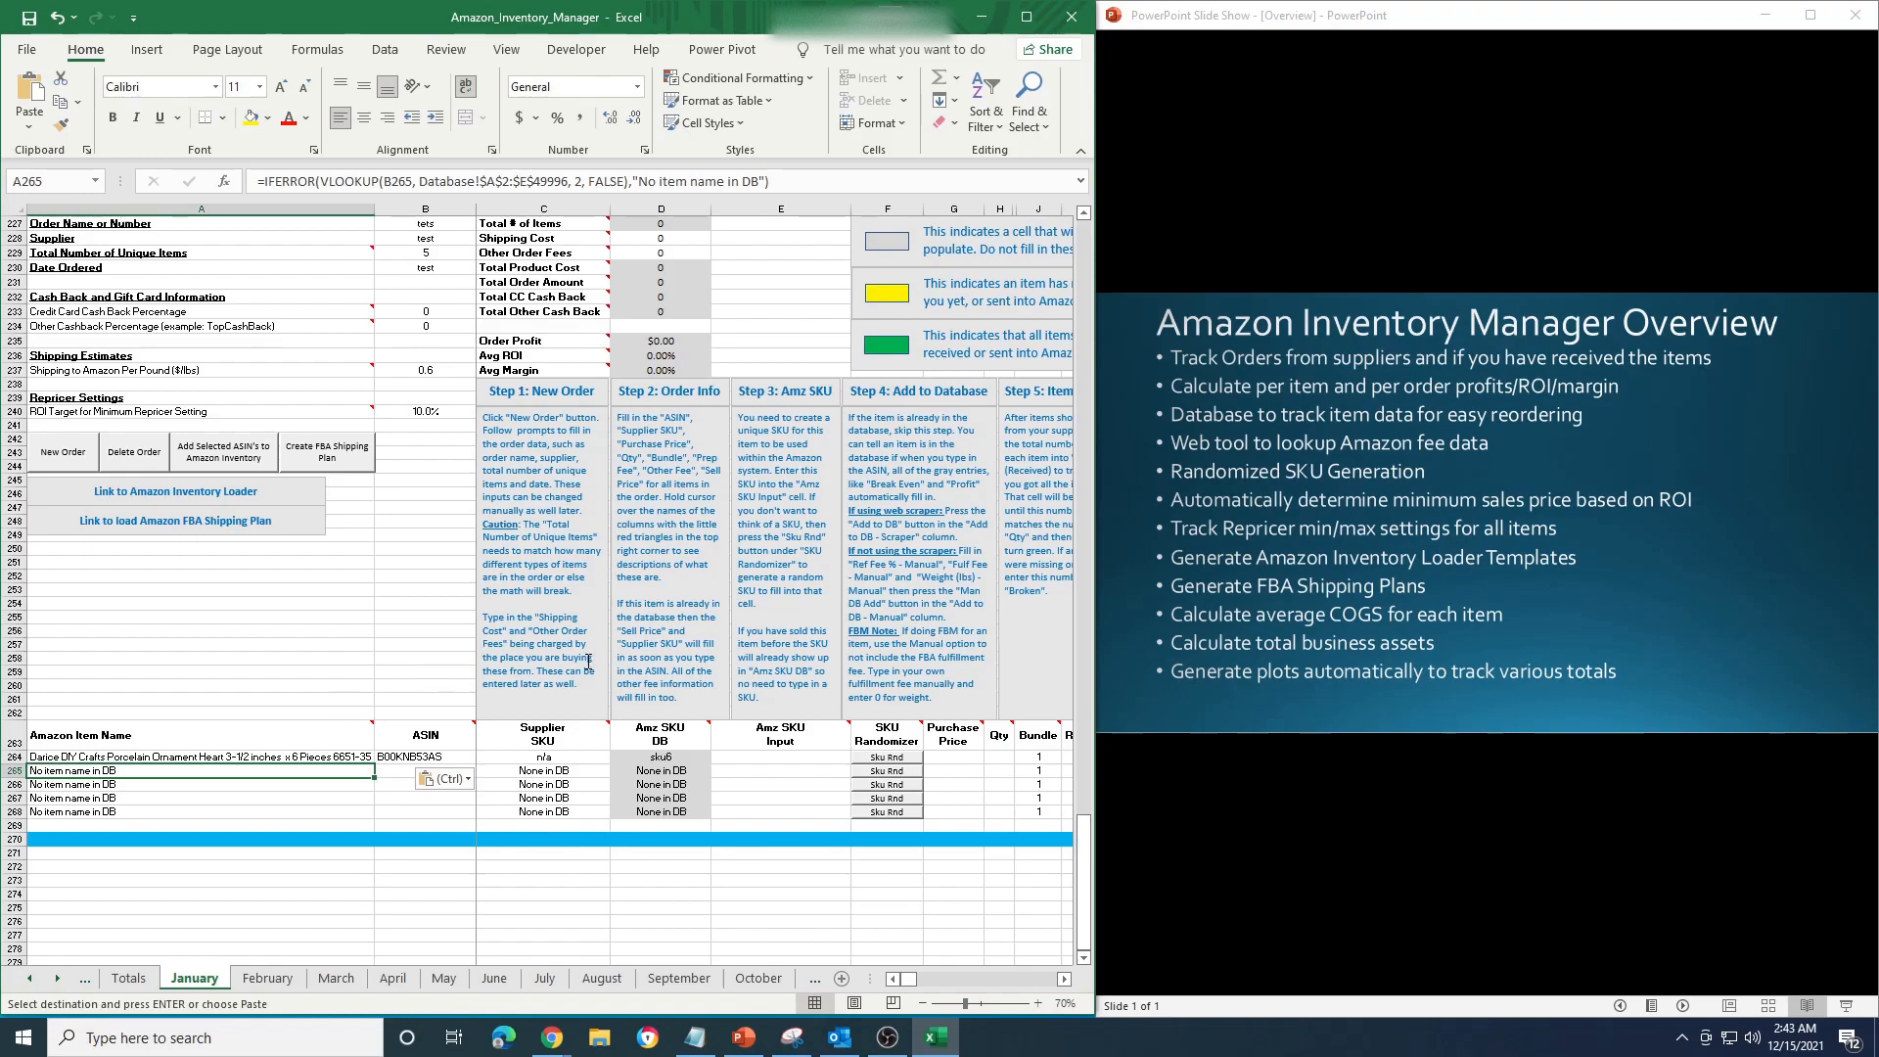
{"action": "key", "text": "Right"}
{"action": "key", "text": "Right"}
{"action": "key", "text": "Right"}
{"action": "key", "text": "Right"}
{"action": "key", "text": "Right"}
{"action": "key", "text": "Right"}
{"action": "key", "text": "Right"}
{"action": "key", "text": "Right"}
{"action": "key", "text": "Right"}
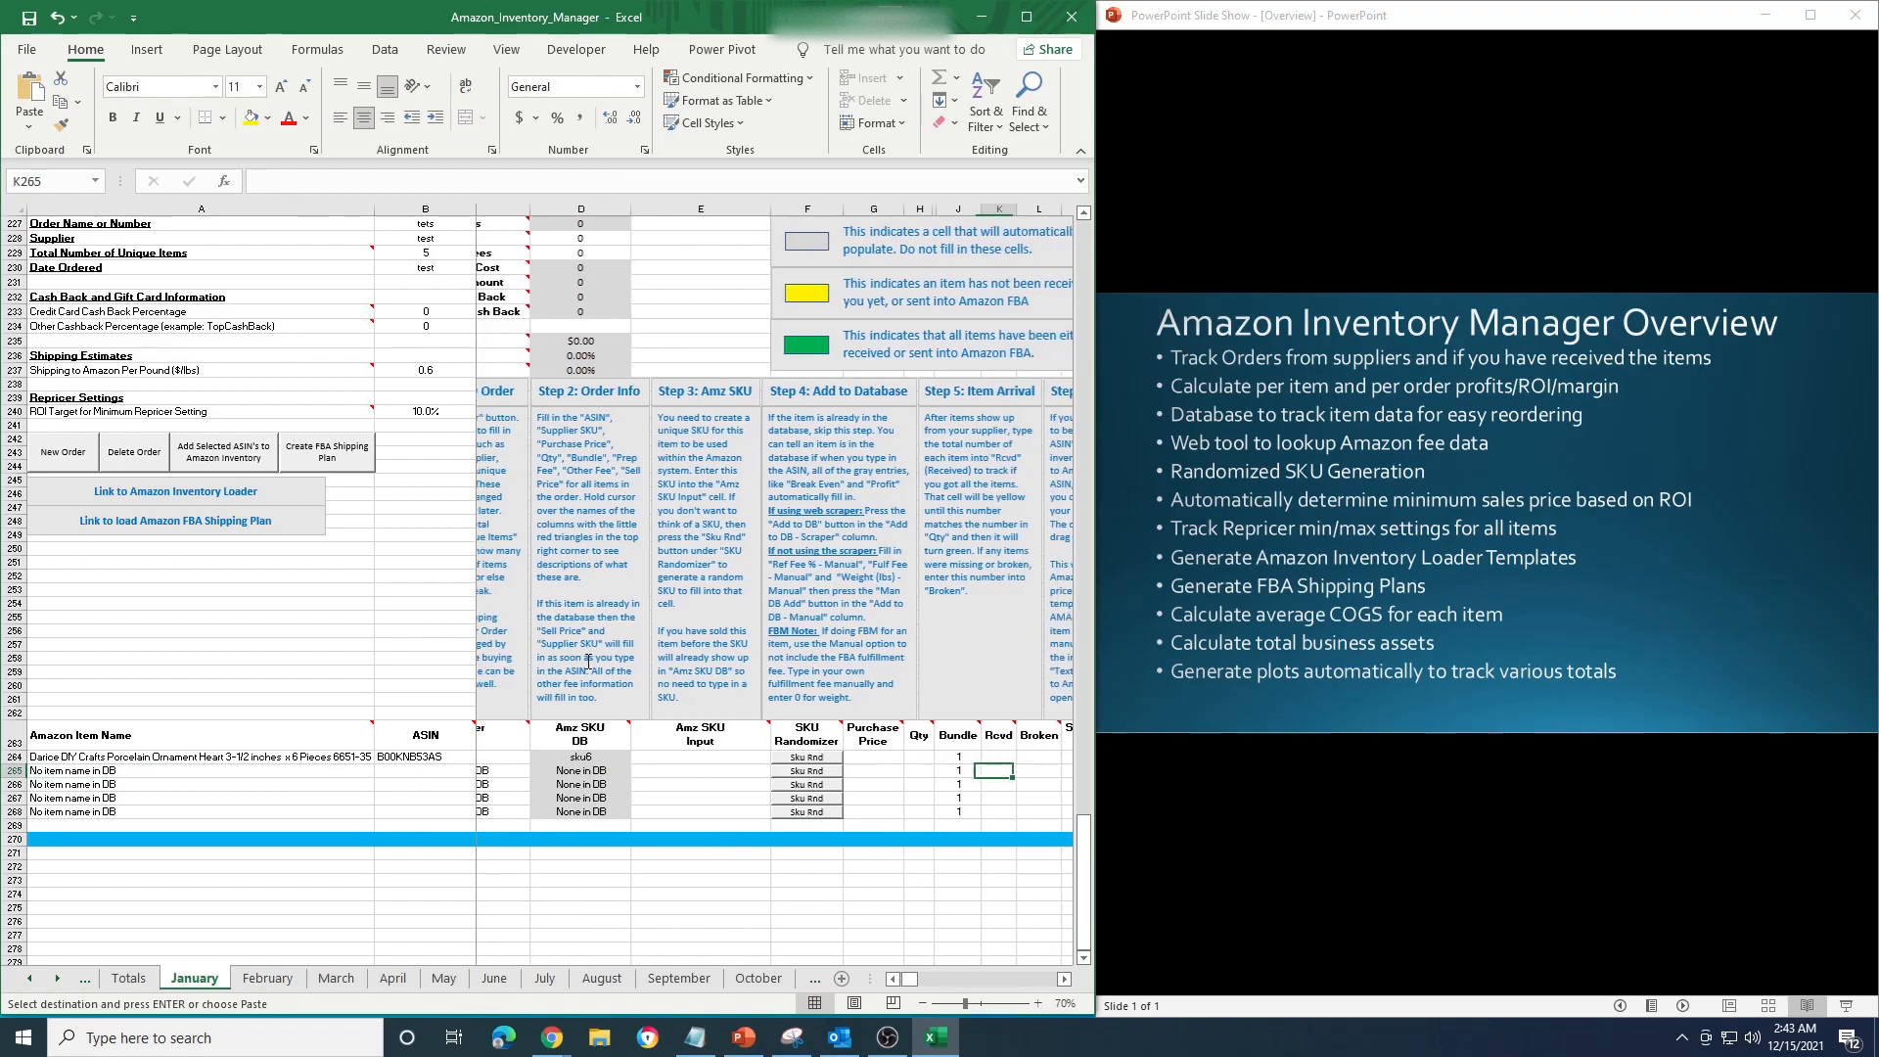
{"action": "key", "text": "Right"}
{"action": "key", "text": "Right"}
{"action": "key", "text": "Right"}
{"action": "key", "text": "Right"}
{"action": "key", "text": "Right"}
{"action": "key", "text": "Right"}
{"action": "key", "text": "Right"}
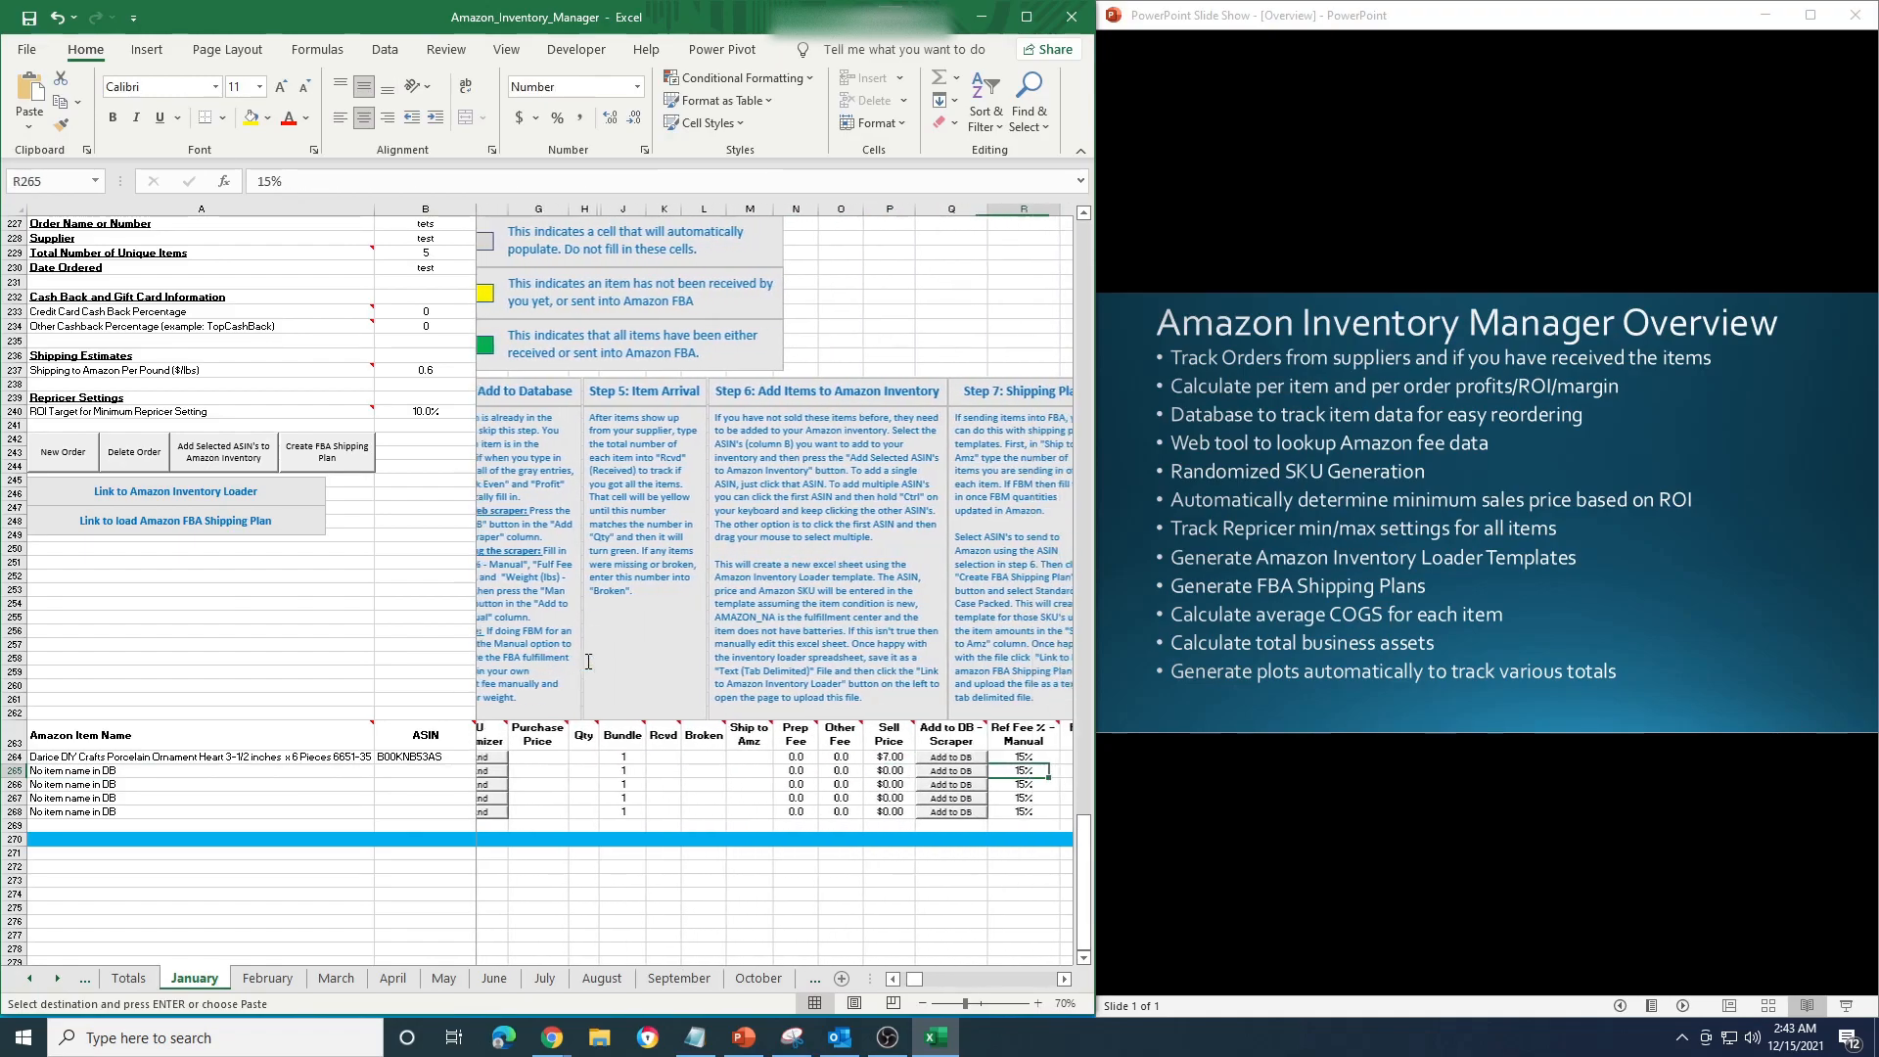
{"action": "key", "text": "Right"}
{"action": "key", "text": "Right"}
{"action": "key", "text": "Right"}
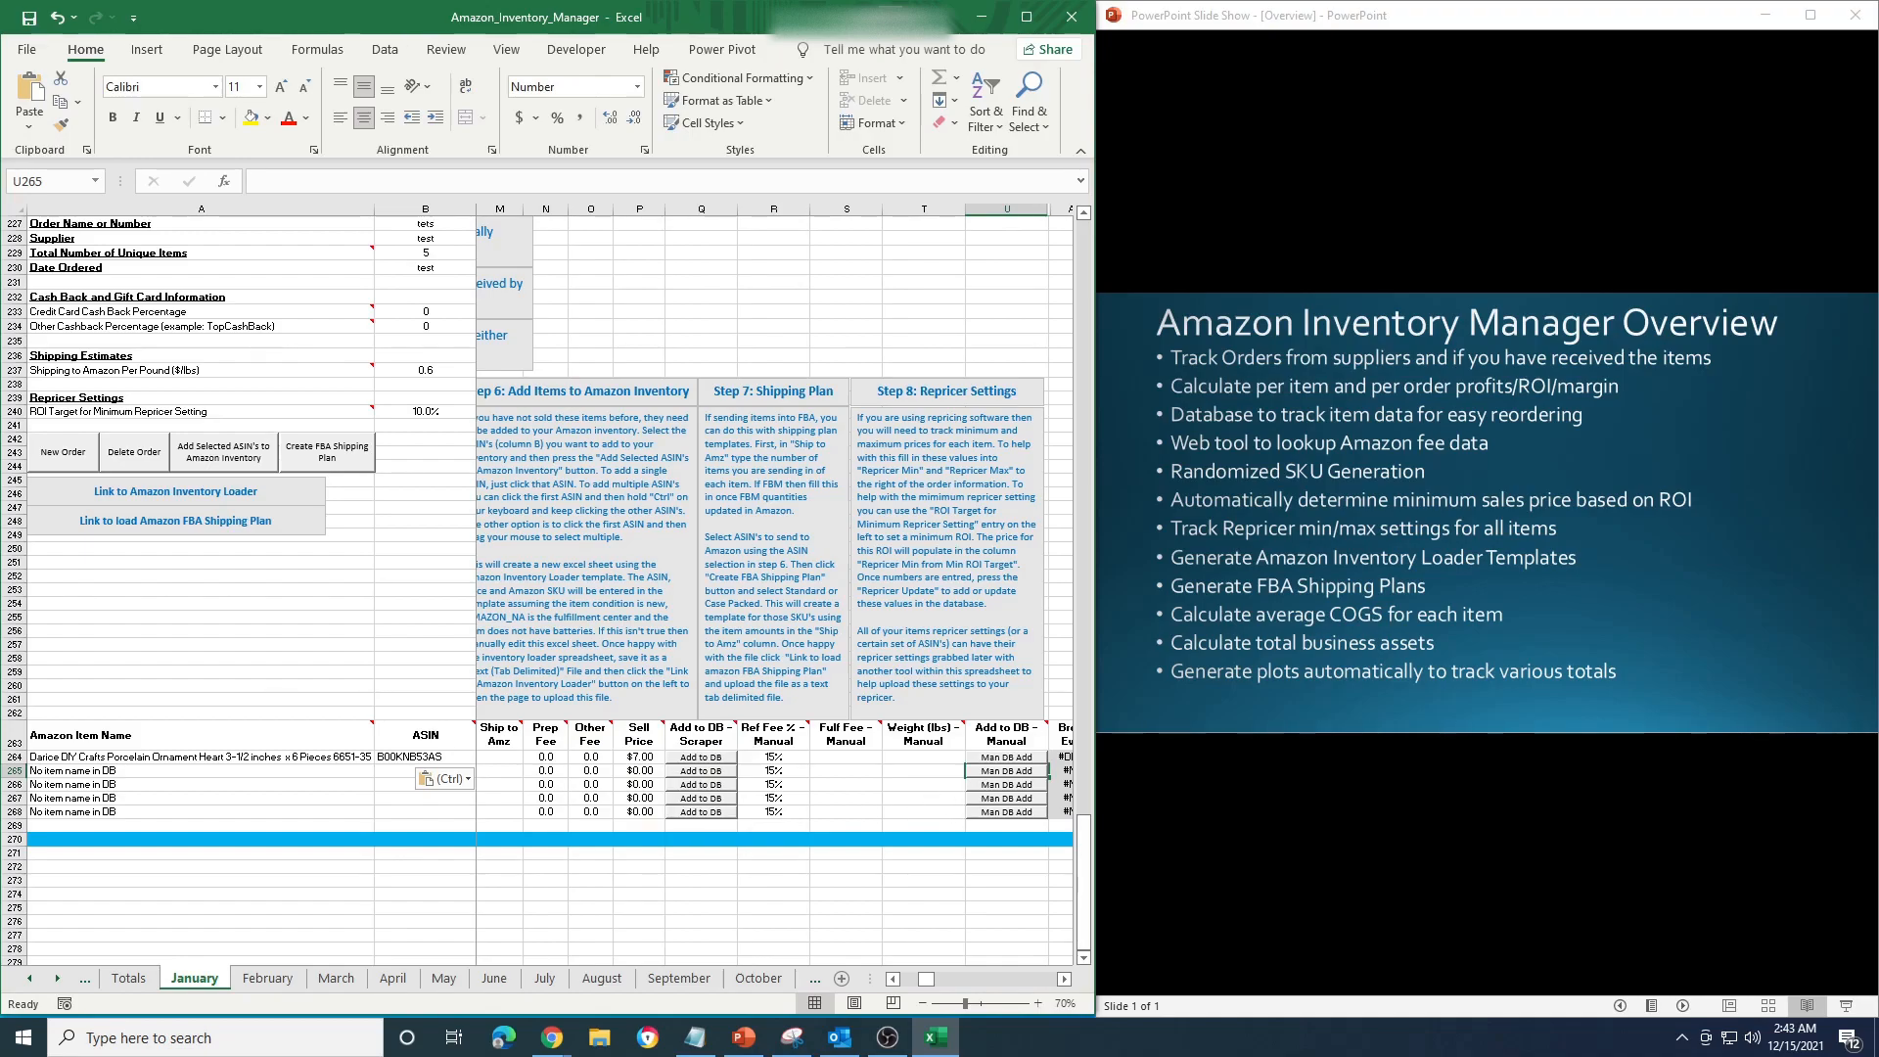
Copy the ASIN B07M98NH5L from the text notes into the second item's ASIN cell of the new order.
{"action": "key", "text": "alt+Tab"}
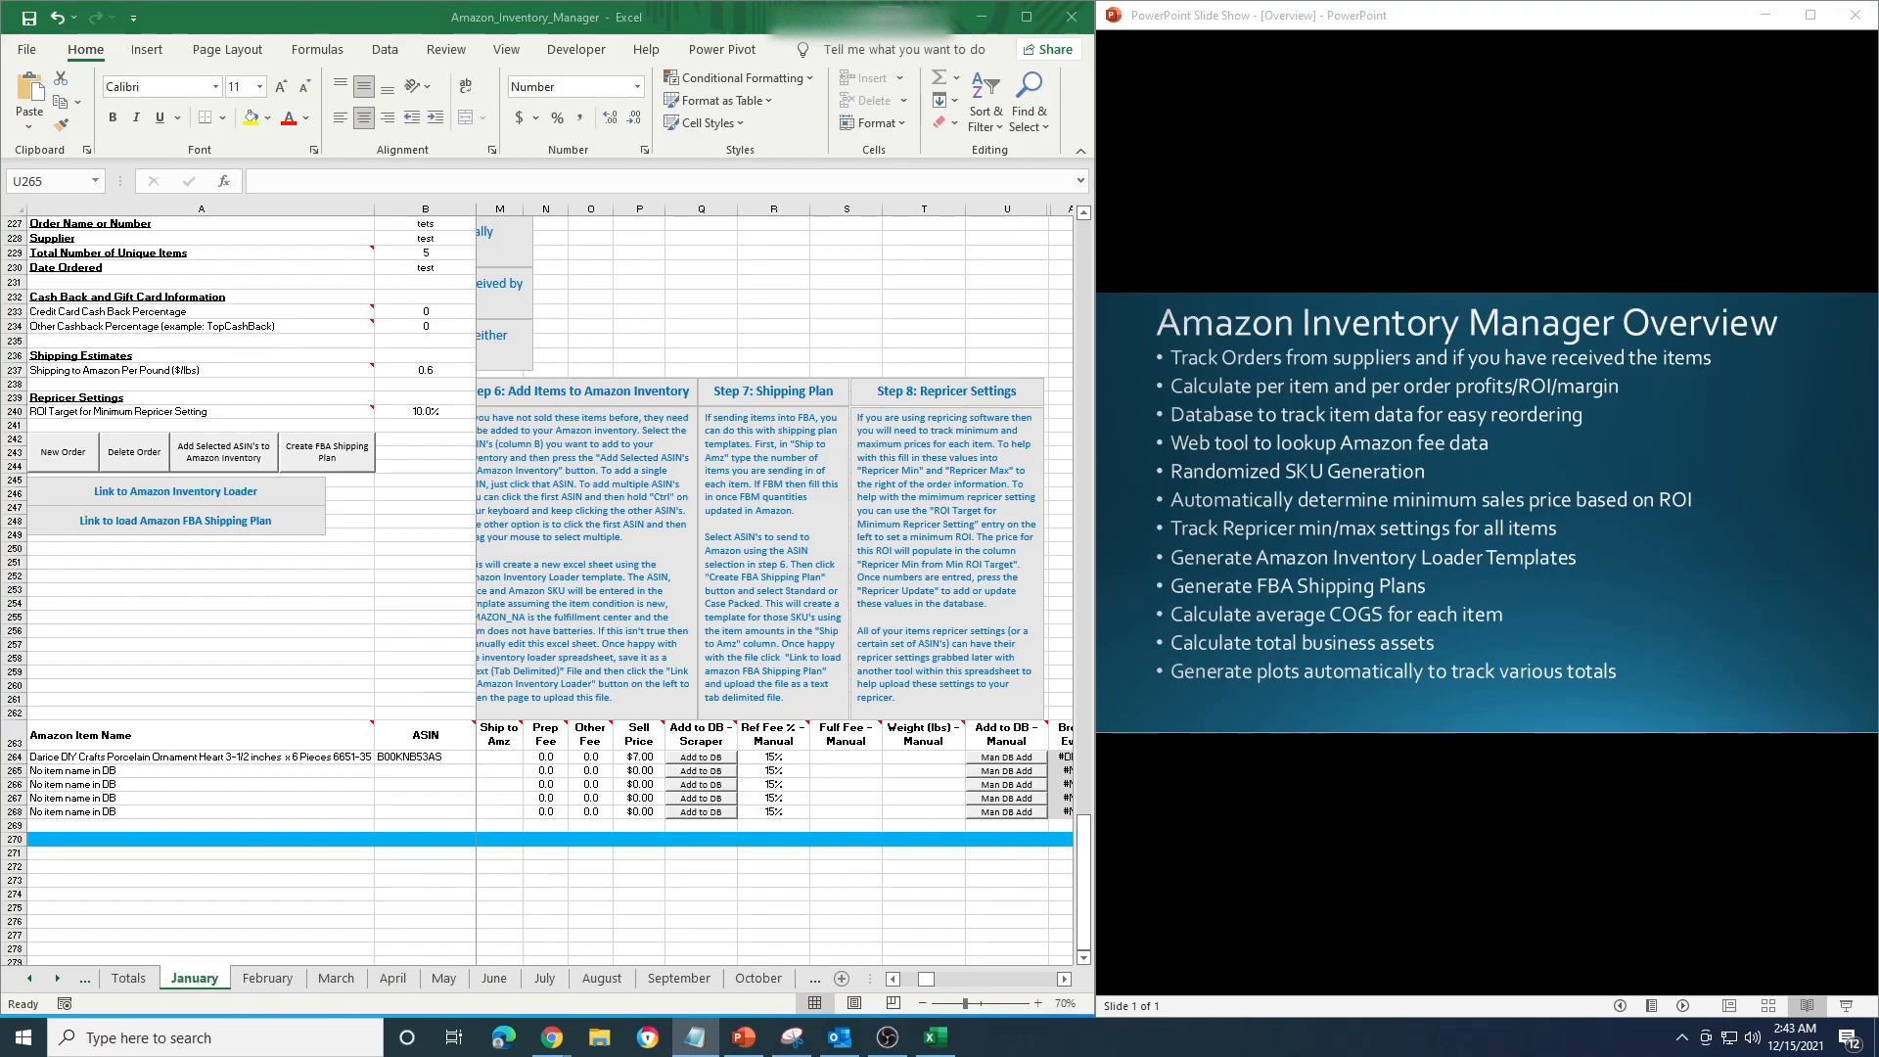
{"action": "left_click", "coordinate": [928, 981]}
{"action": "left_click_drag", "start_coordinate": [925, 982], "coordinate": [905, 982]}
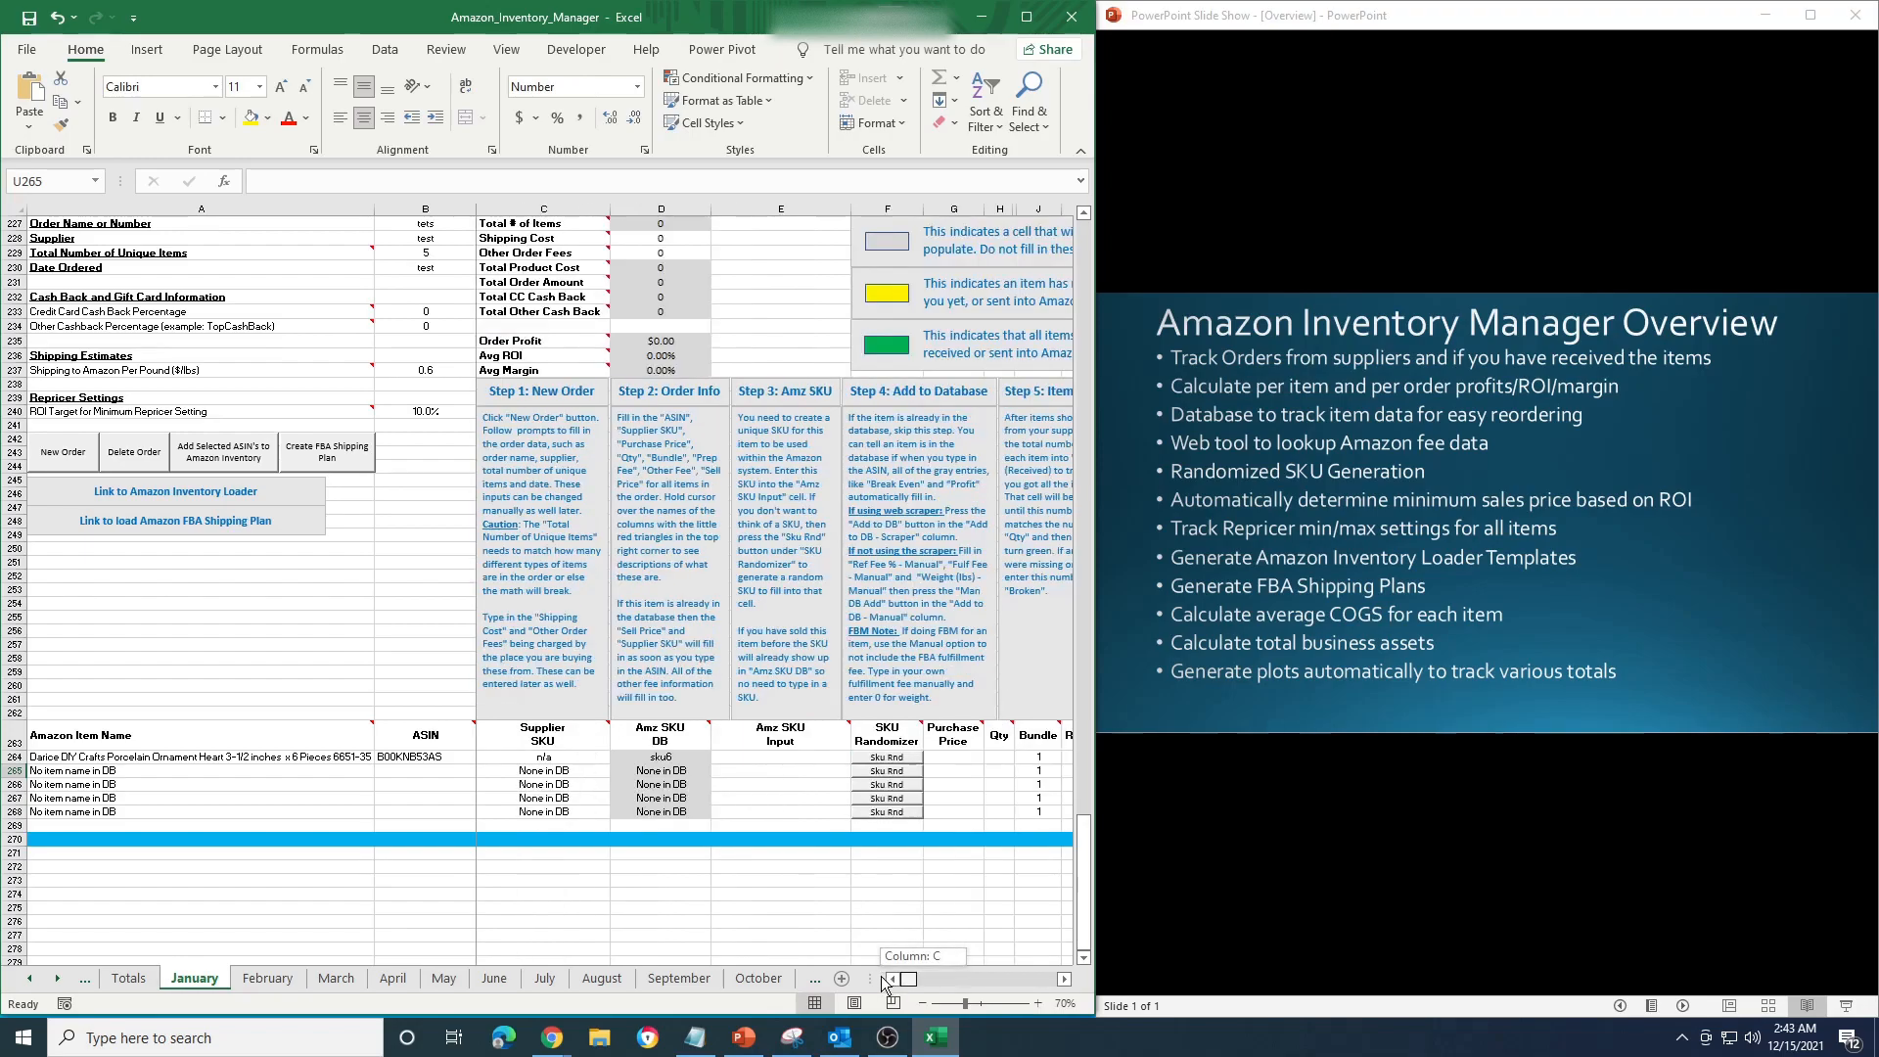
{"action": "left_click", "coordinate": [422, 770]}
{"action": "key", "text": "ctrl+v"}
{"action": "left_click", "coordinate": [521, 771]}
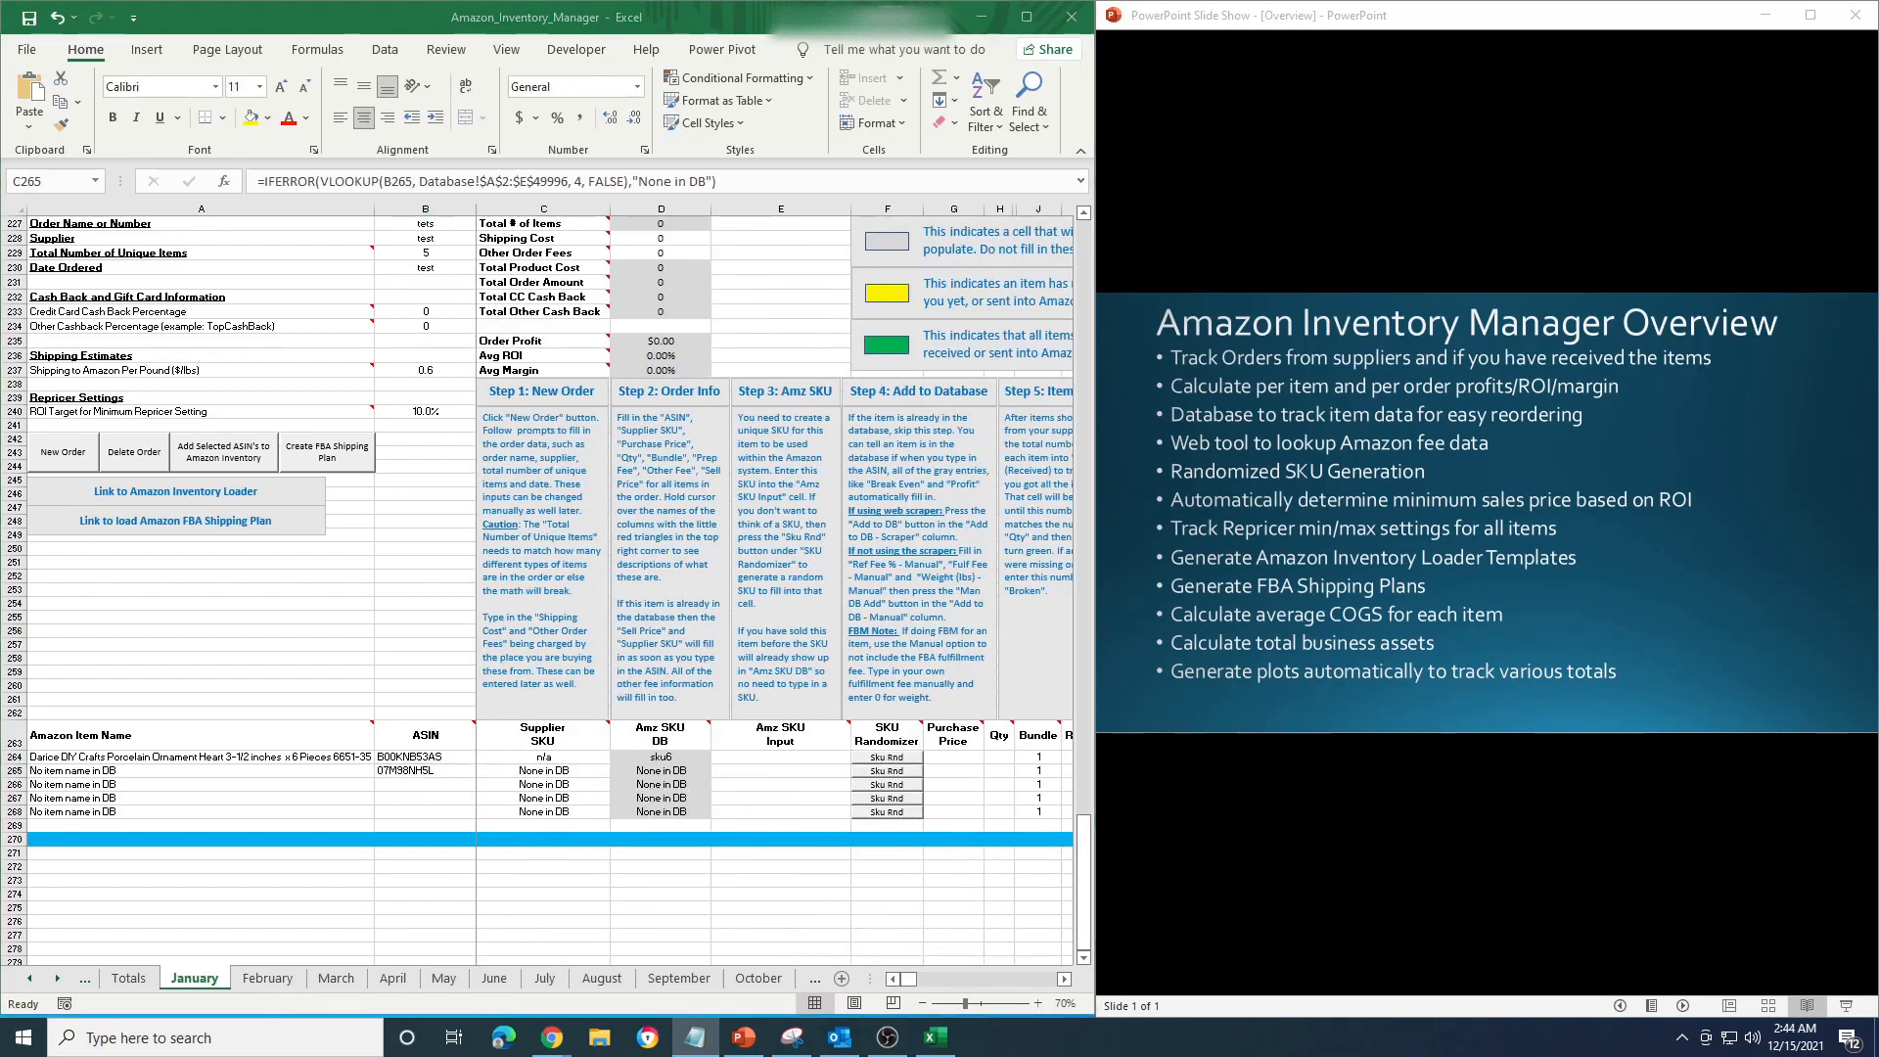
{"action": "left_click", "coordinate": [399, 770]}
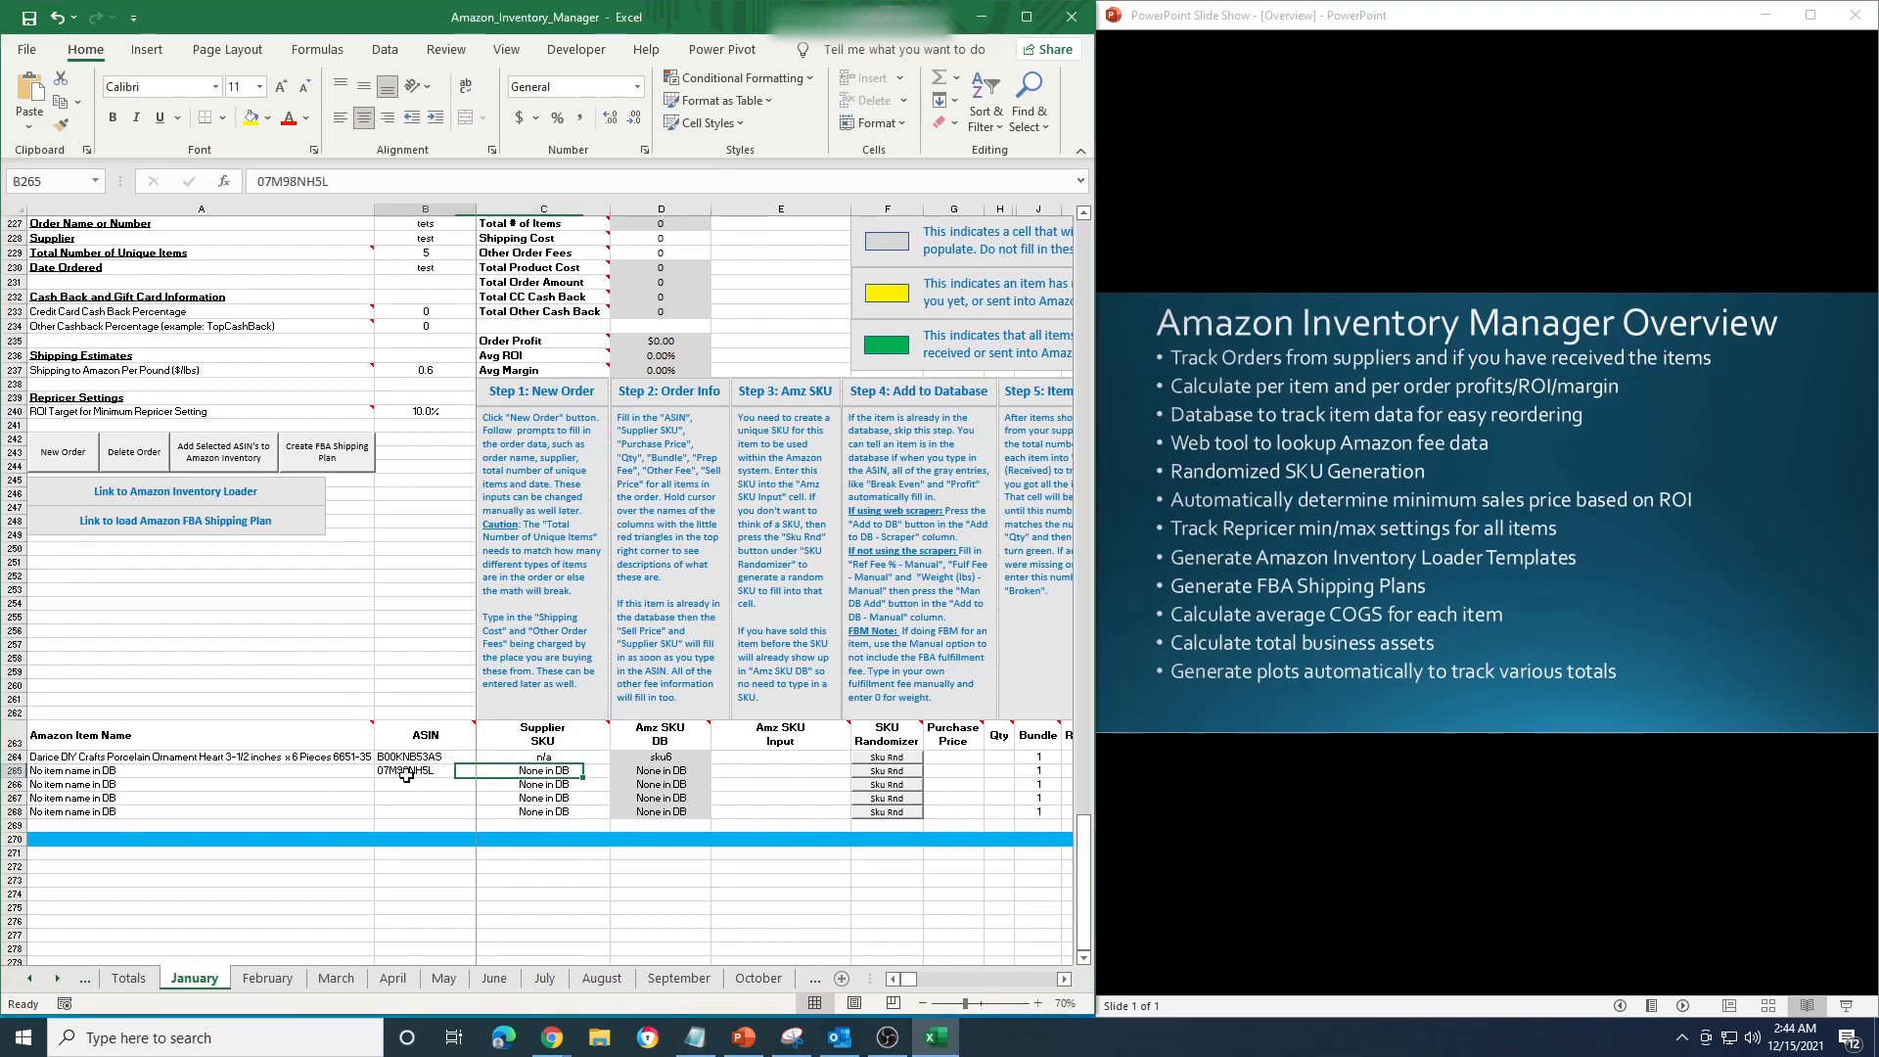
{"action": "key", "text": "ctrl+v"}
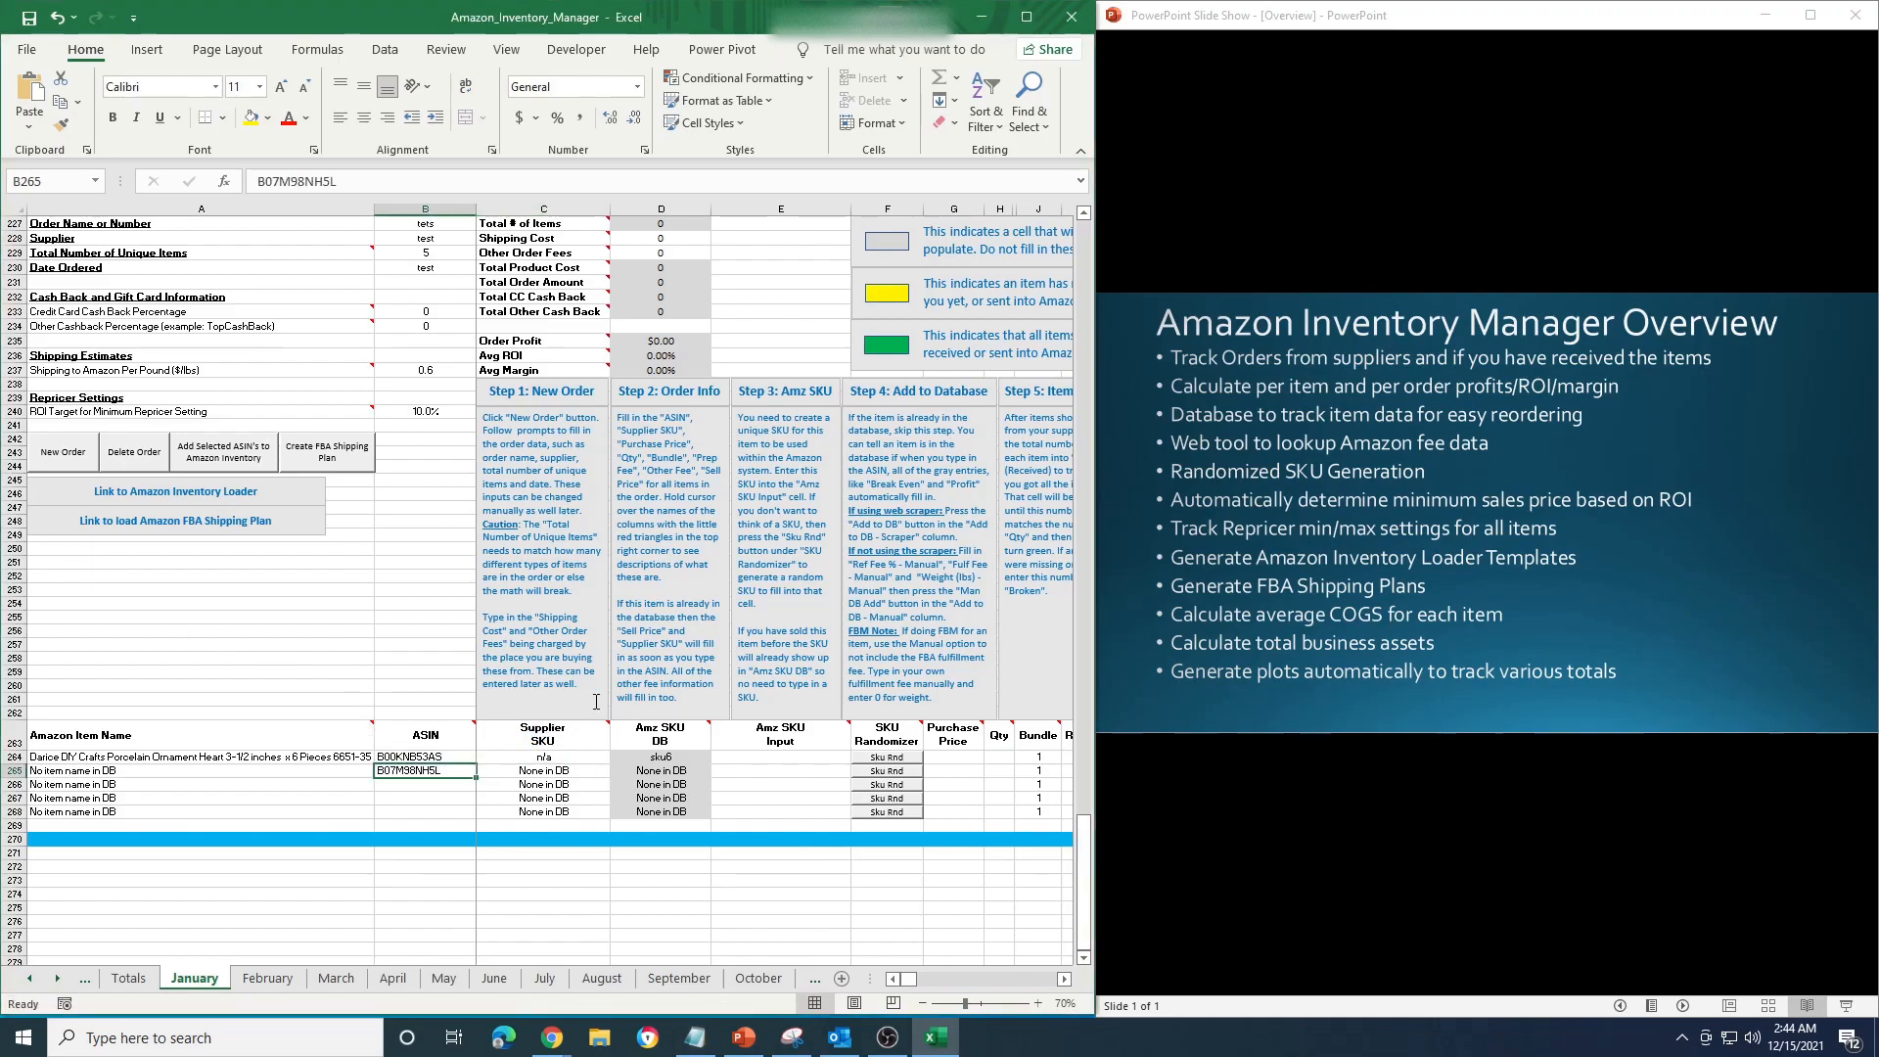
Give the second item supplier SKU test, a random Amazon SKU, purchase price 2 and quantity 5.
{"action": "left_click", "coordinate": [568, 772]}
{"action": "type", "text": "test"}
{"action": "key", "text": "Tab"}
{"action": "left_click", "coordinate": [887, 771]}
{"action": "left_click", "coordinate": [953, 770]}
{"action": "type", "text": "2"}
{"action": "key", "text": "Tab"}
{"action": "type", "text": "5"}
{"action": "key", "text": "Tab"}
Set the second item's sell price to 15 and add the item to the database with the web scraper.
{"action": "key", "text": "Tab"}
{"action": "key", "text": "Tab"}
{"action": "key", "text": "Tab"}
{"action": "key", "text": "Tab"}
{"action": "key", "text": "Tab"}
{"action": "key", "text": "Tab"}
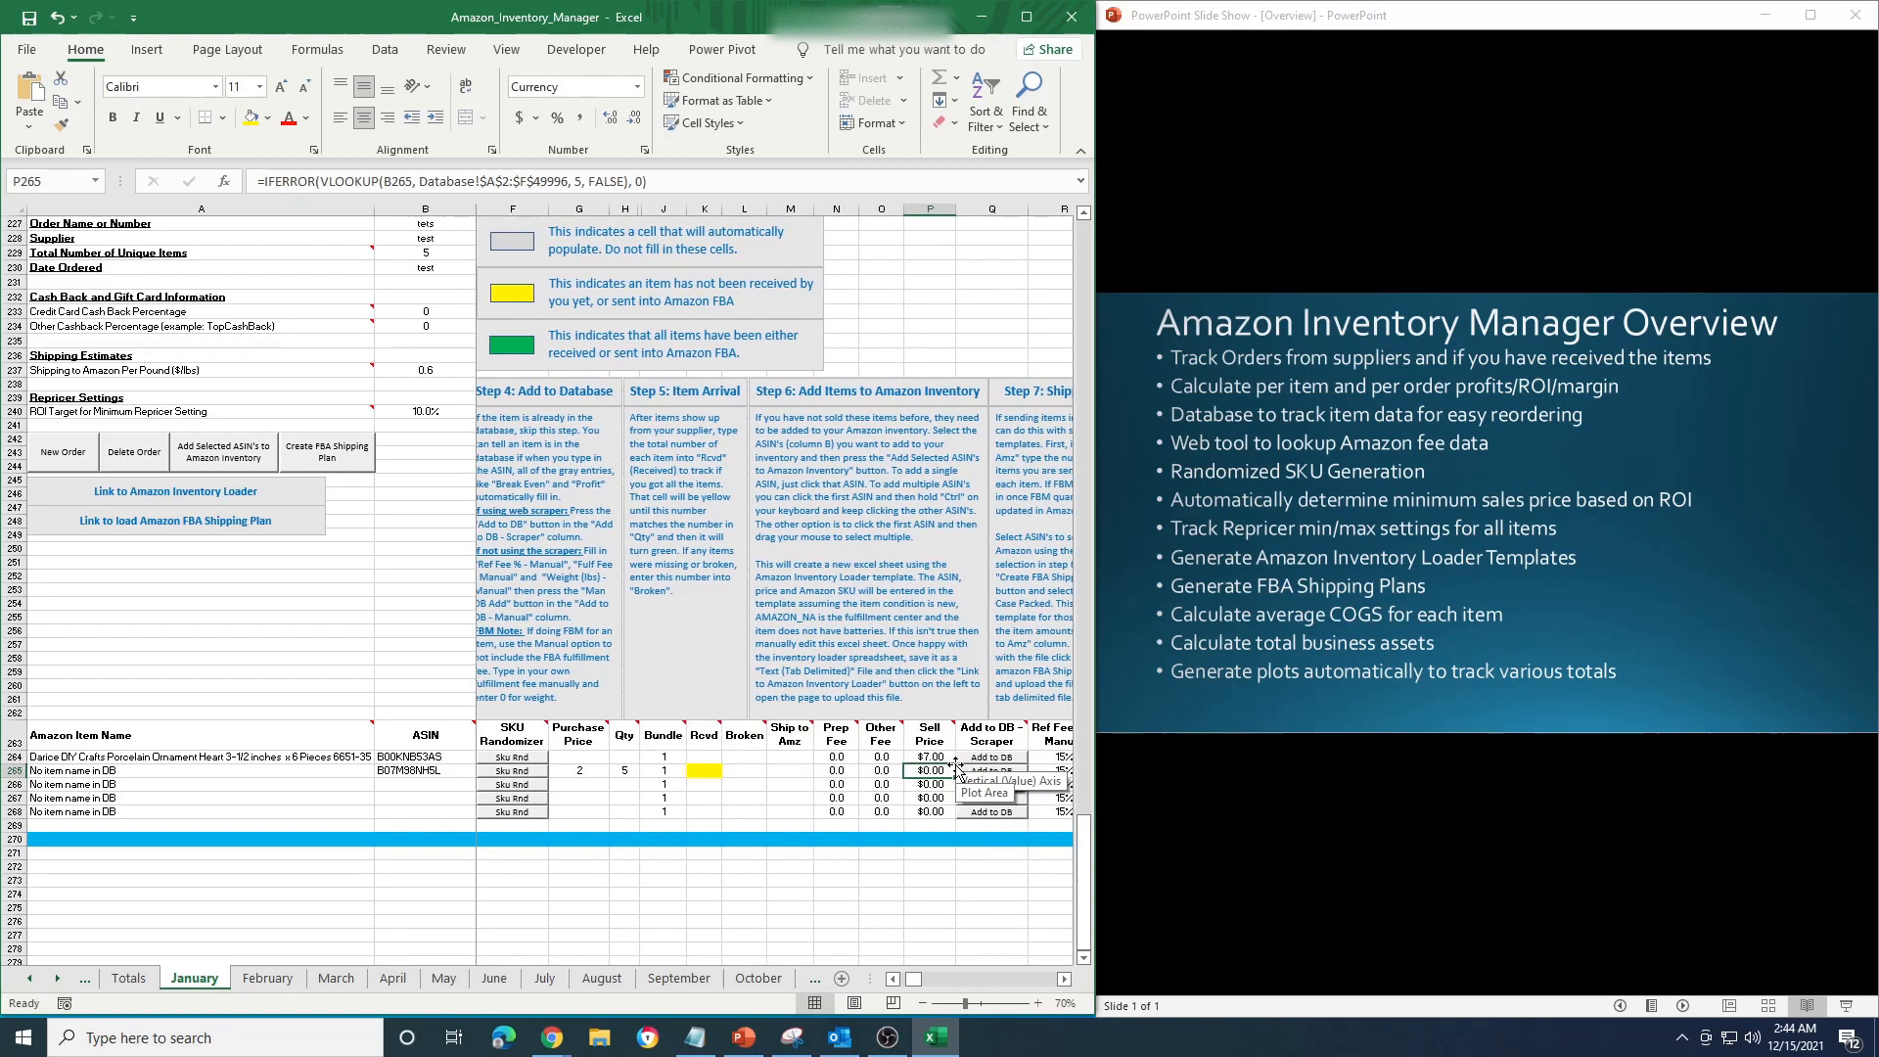
{"action": "type", "text": "15"}
{"action": "key", "text": "Tab"}
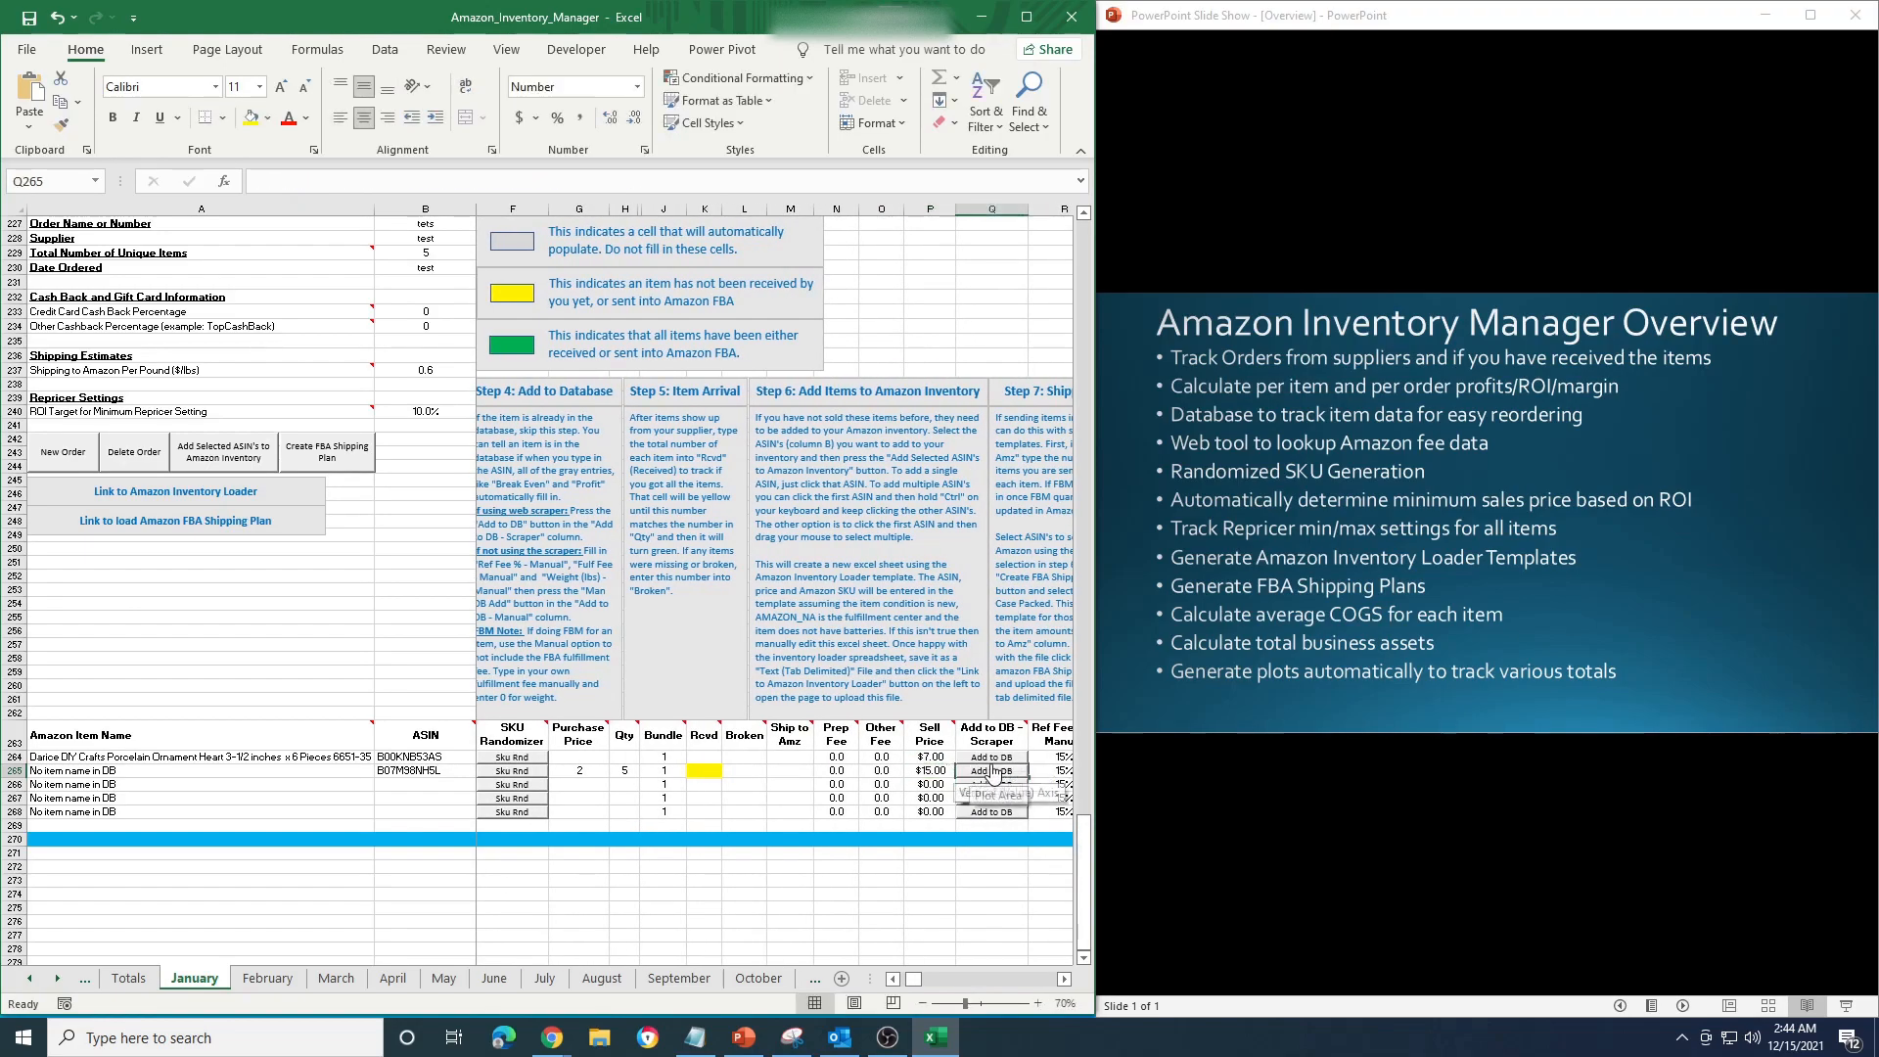
{"action": "left_click", "coordinate": [995, 771]}
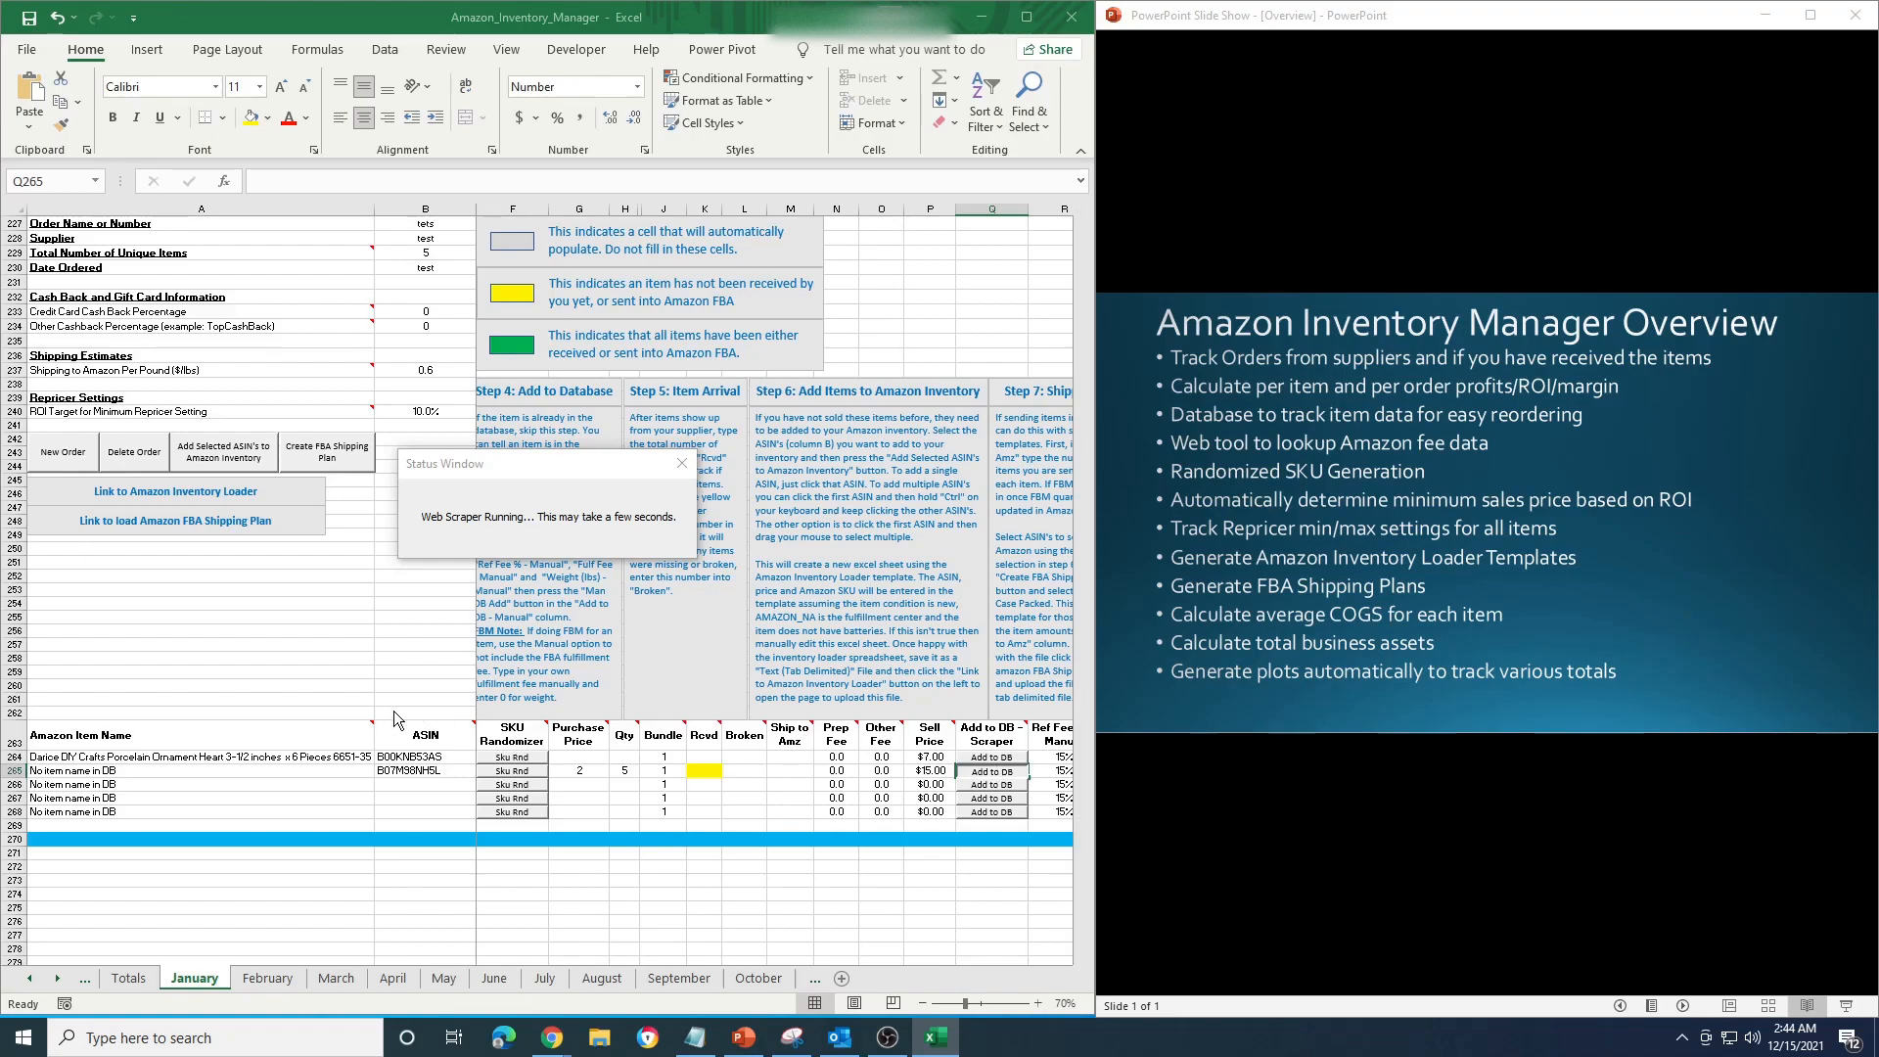
Examine the second item's name, supplier SKU, database SKU, SKU input, purchase price and quantity cells.
{"action": "left_click", "coordinate": [223, 770]}
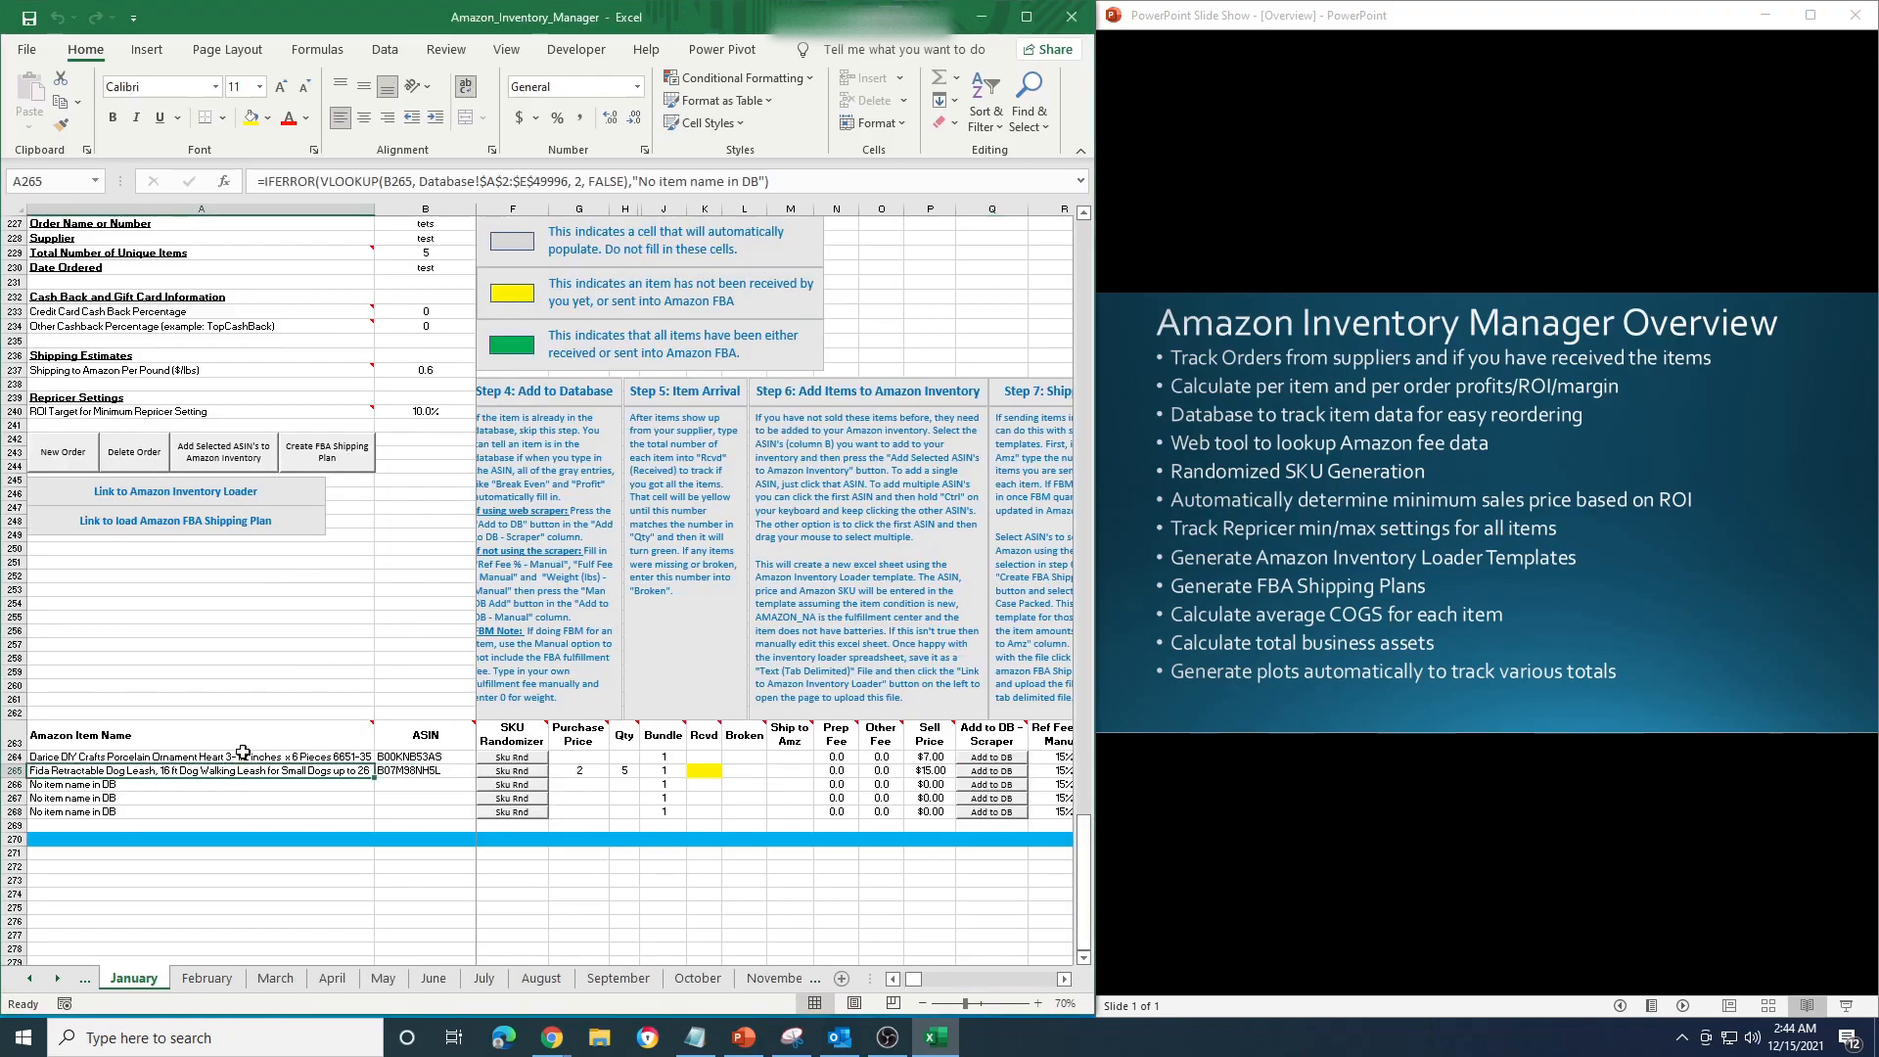
{"action": "key", "text": "Right"}
{"action": "key", "text": "Right"}
{"action": "key", "text": "Right"}
{"action": "key", "text": "Right"}
{"action": "key", "text": "Right"}
{"action": "key", "text": "Right"}
{"action": "key", "text": "Right"}
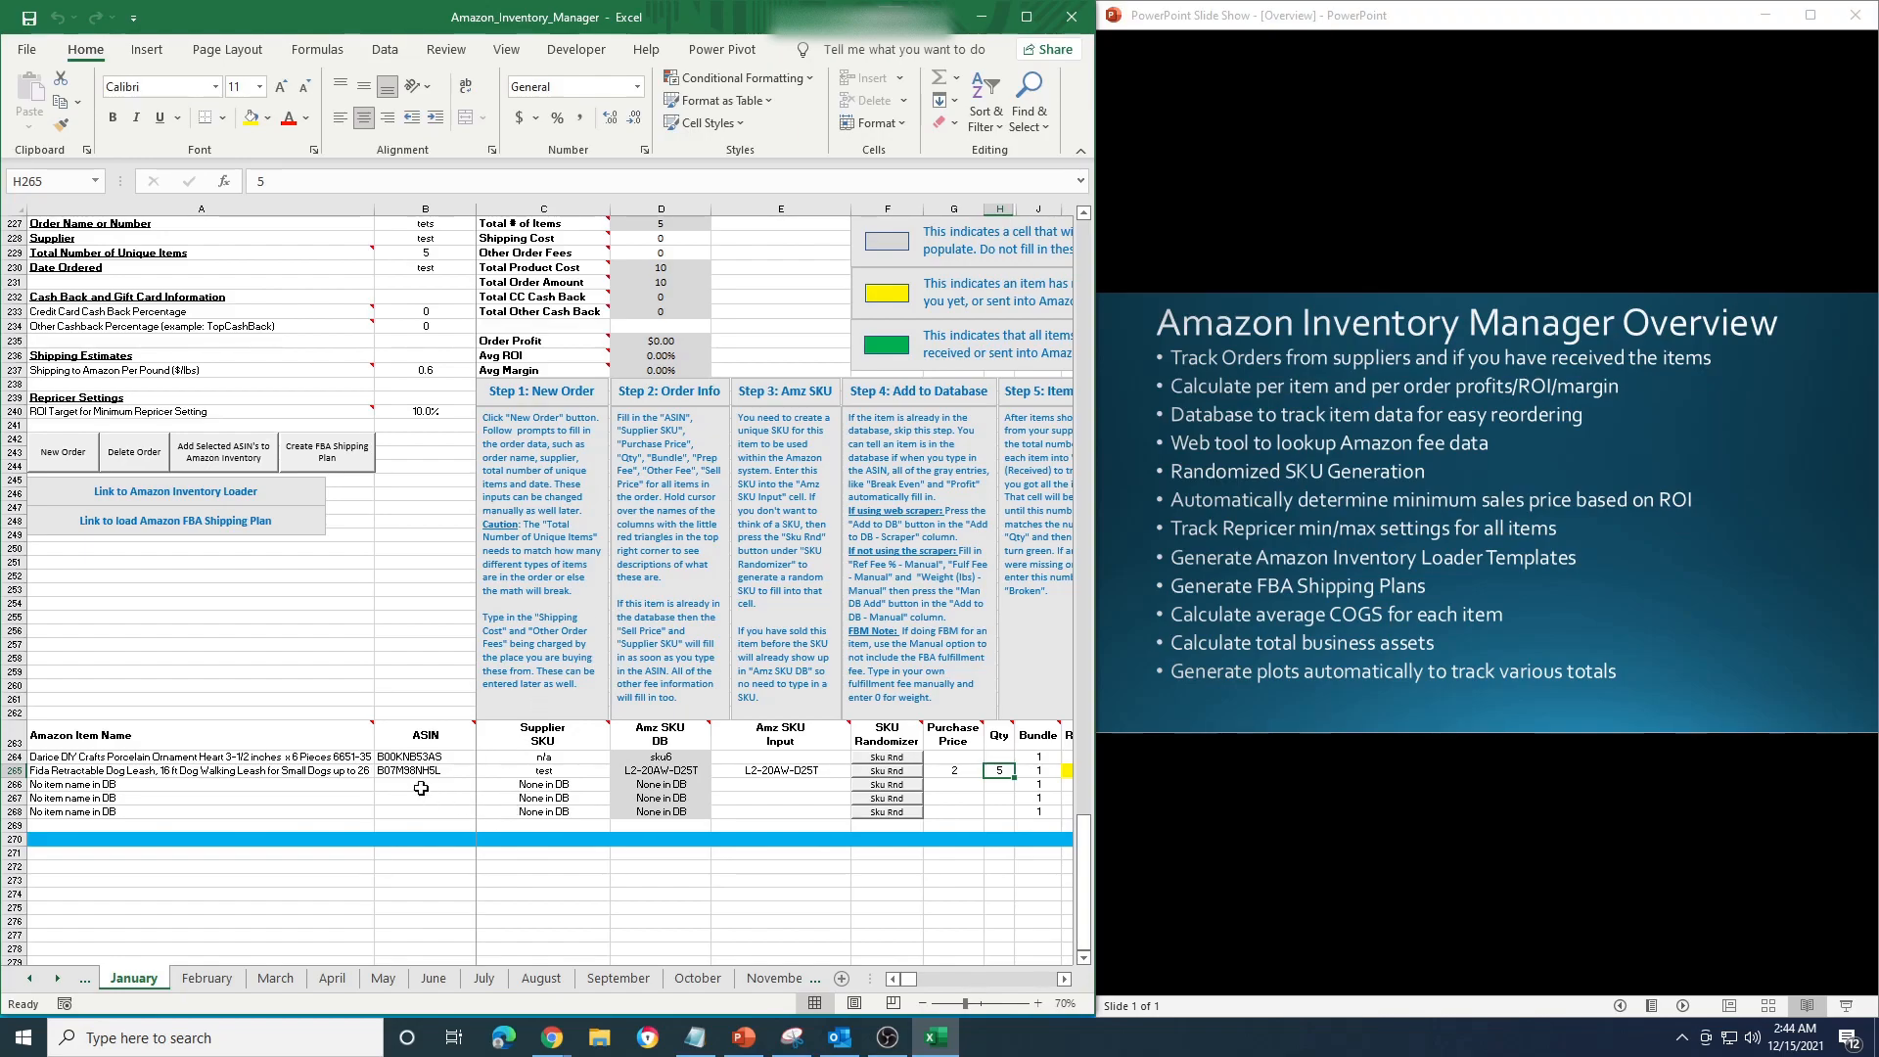
{"action": "left_click", "coordinate": [649, 770]}
{"action": "key", "text": "Right"}
{"action": "key", "text": "Right"}
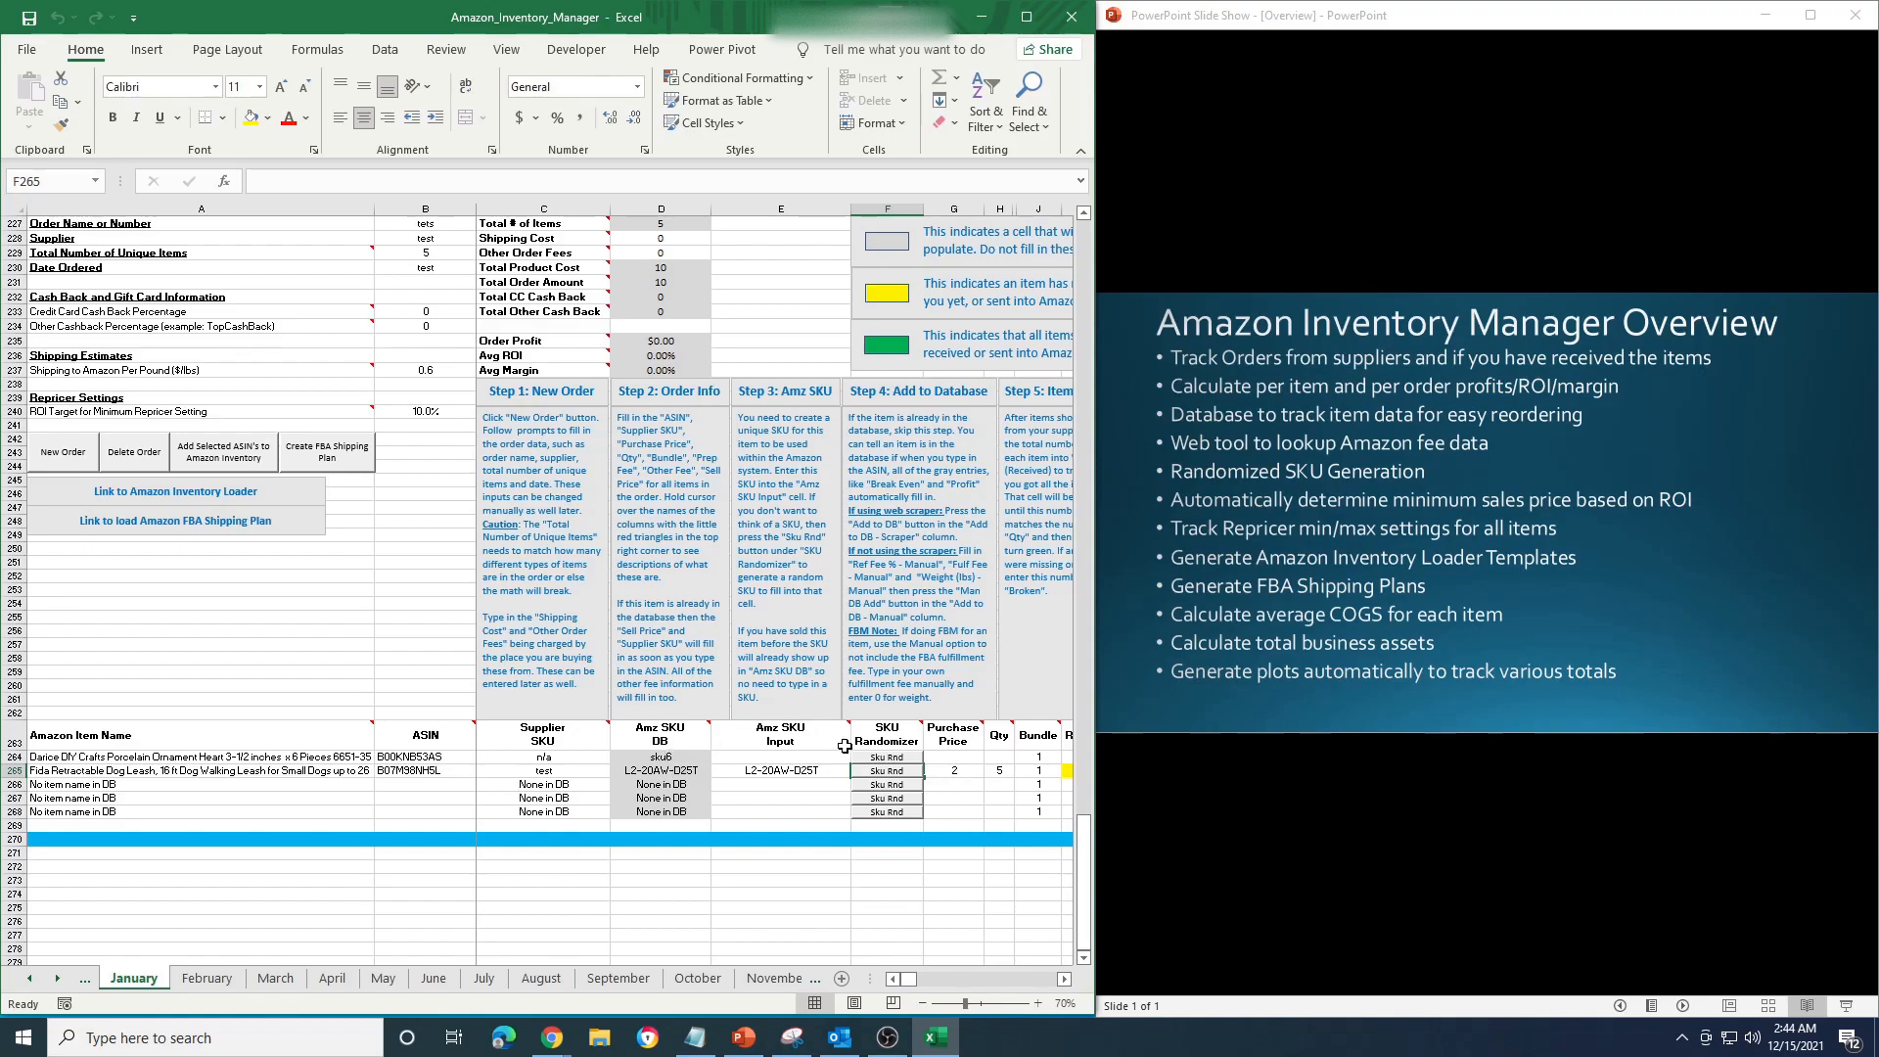
Generate random Amazon SKUs for the three empty item rows and a new one for the second item.
{"action": "left_click", "coordinate": [887, 787]}
{"action": "left_click", "coordinate": [888, 800]}
{"action": "left_click", "coordinate": [890, 812]}
{"action": "left_click", "coordinate": [892, 813]}
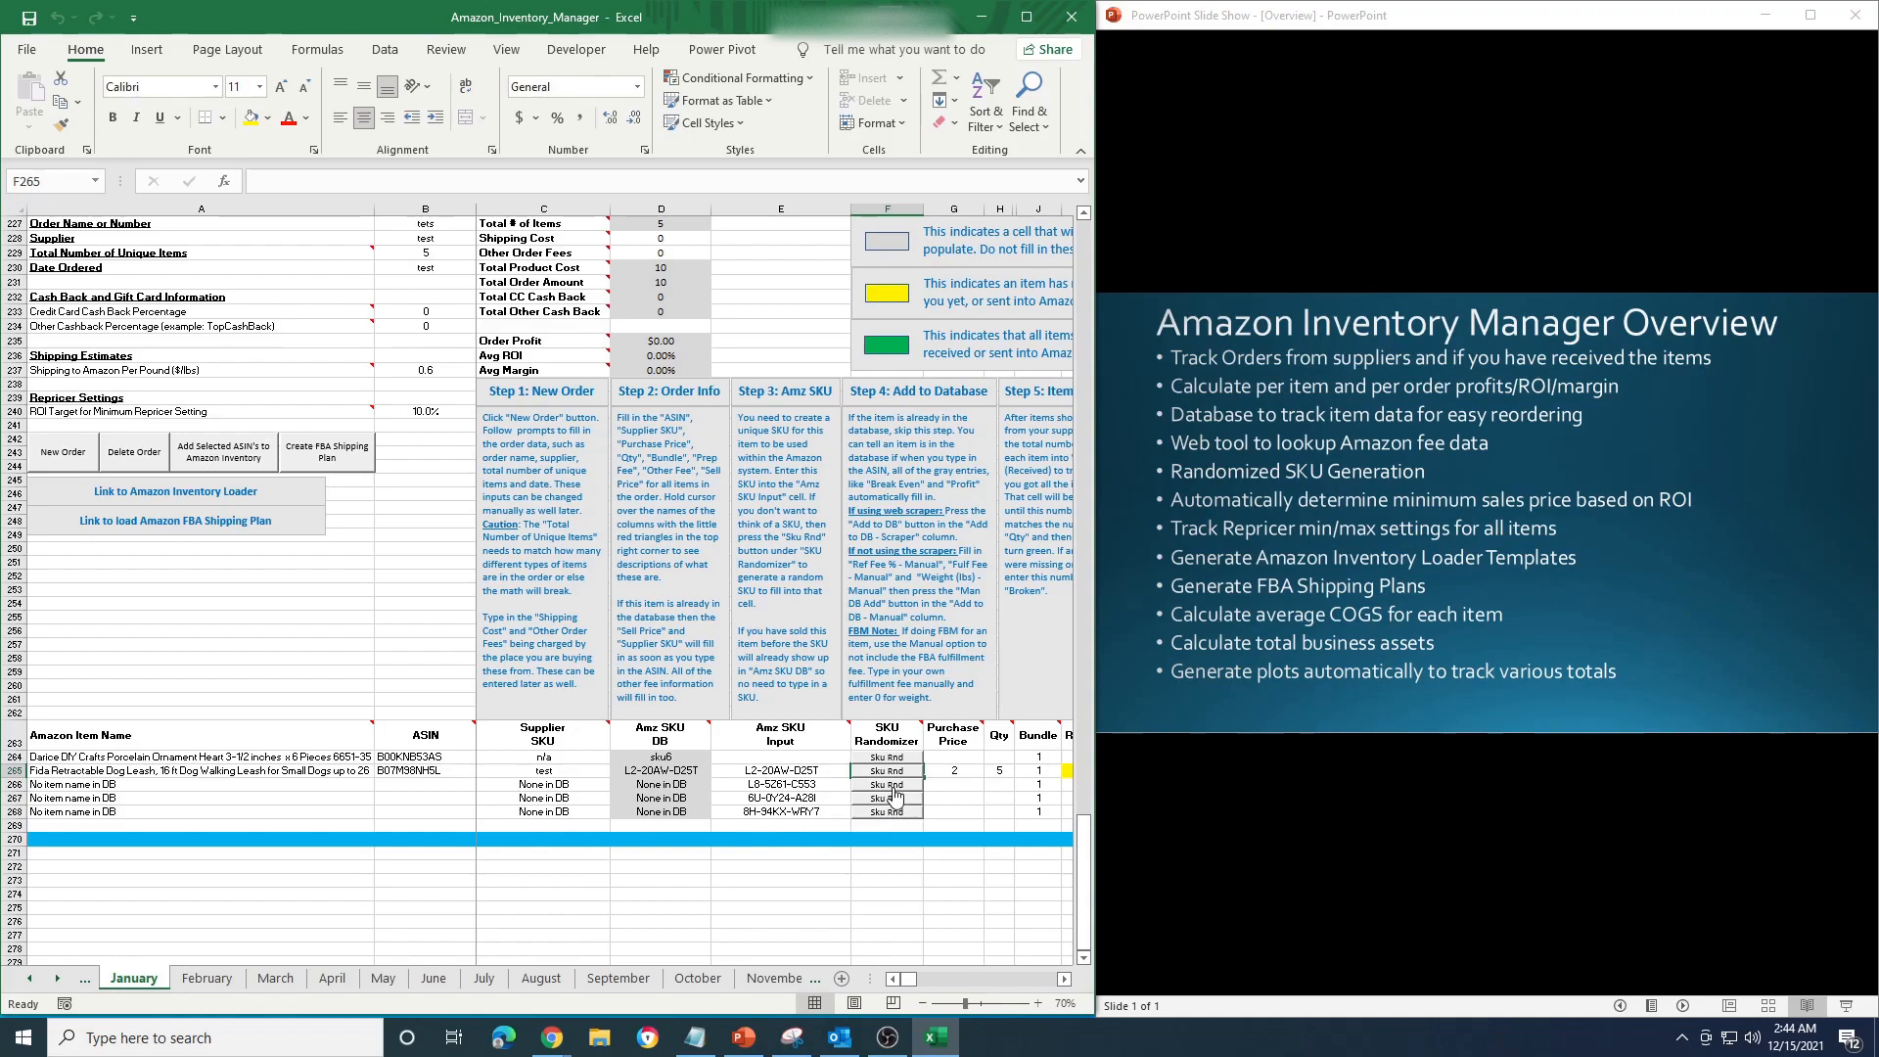
{"action": "left_click", "coordinate": [783, 771]}
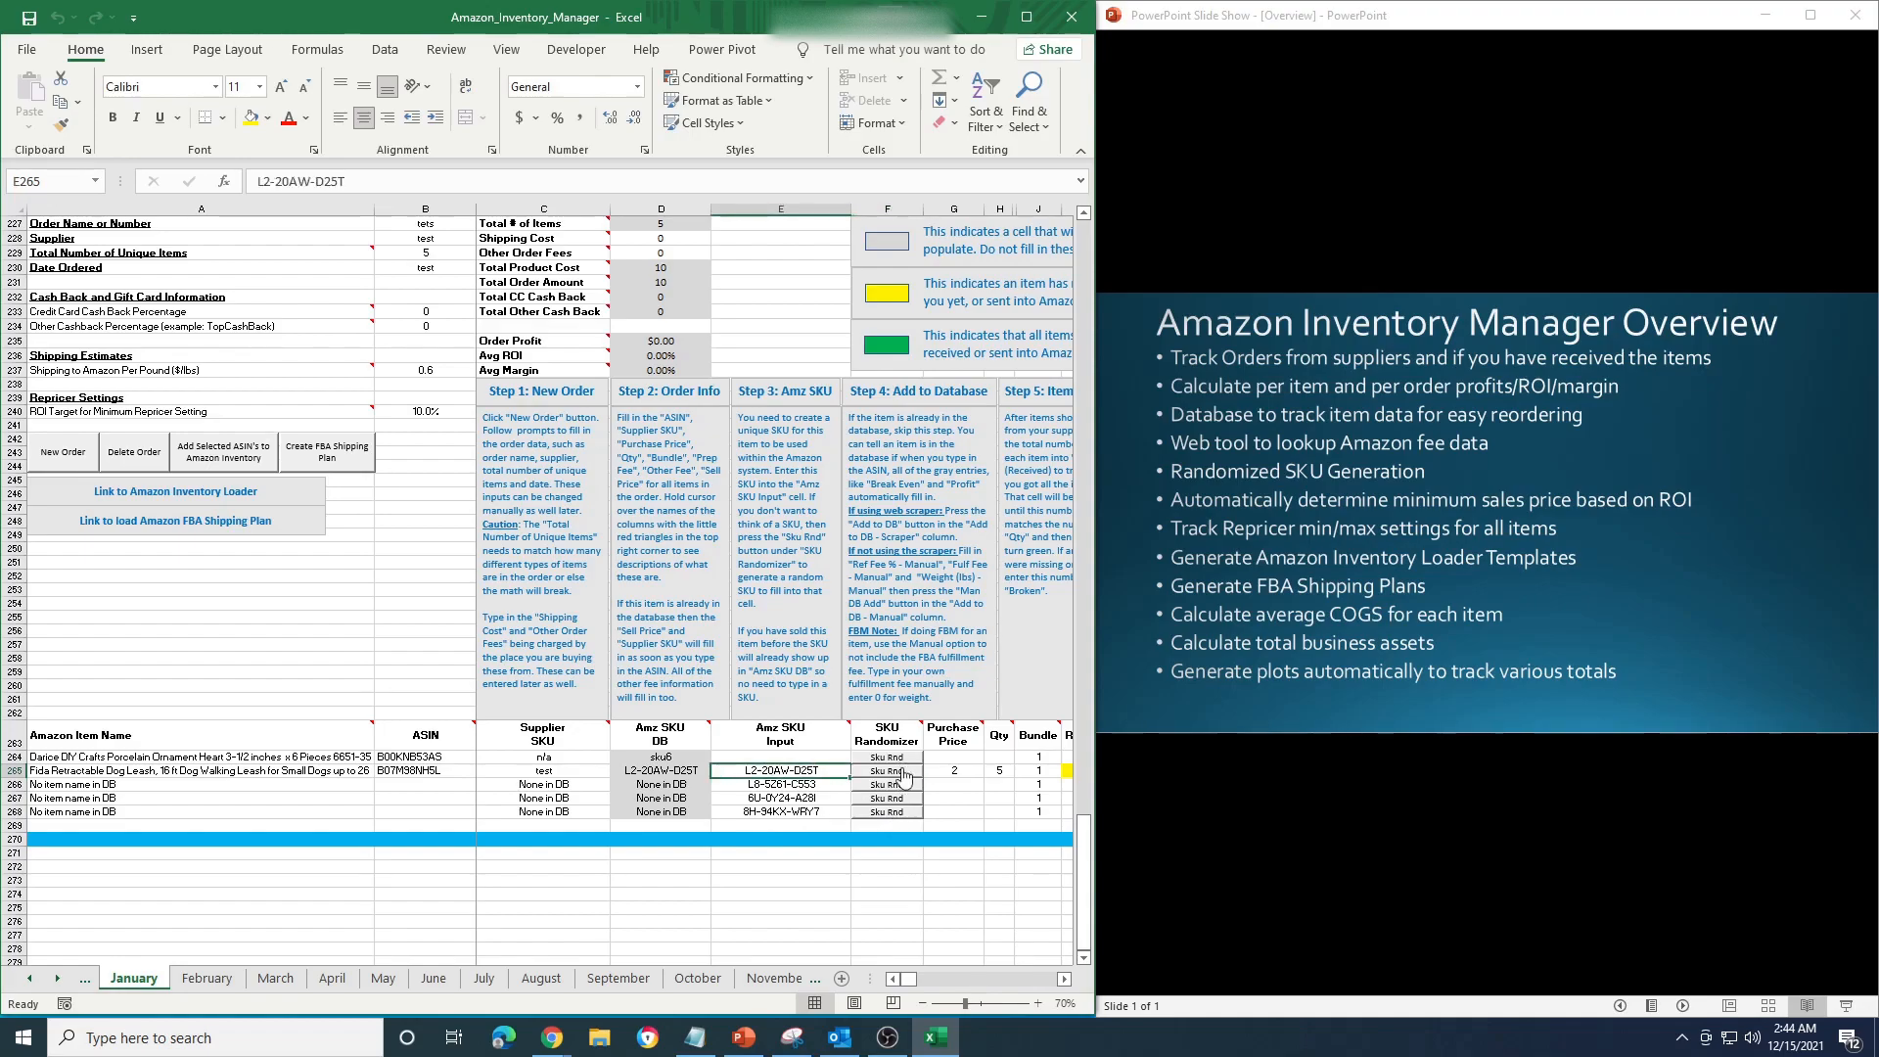
{"action": "left_click", "coordinate": [891, 771]}
{"action": "left_click", "coordinate": [890, 771]}
Compare the order's ROI target for the minimum repricer setting with the Repricer Min from Min ROI Target and profit columns.
{"action": "left_click", "coordinate": [433, 412]}
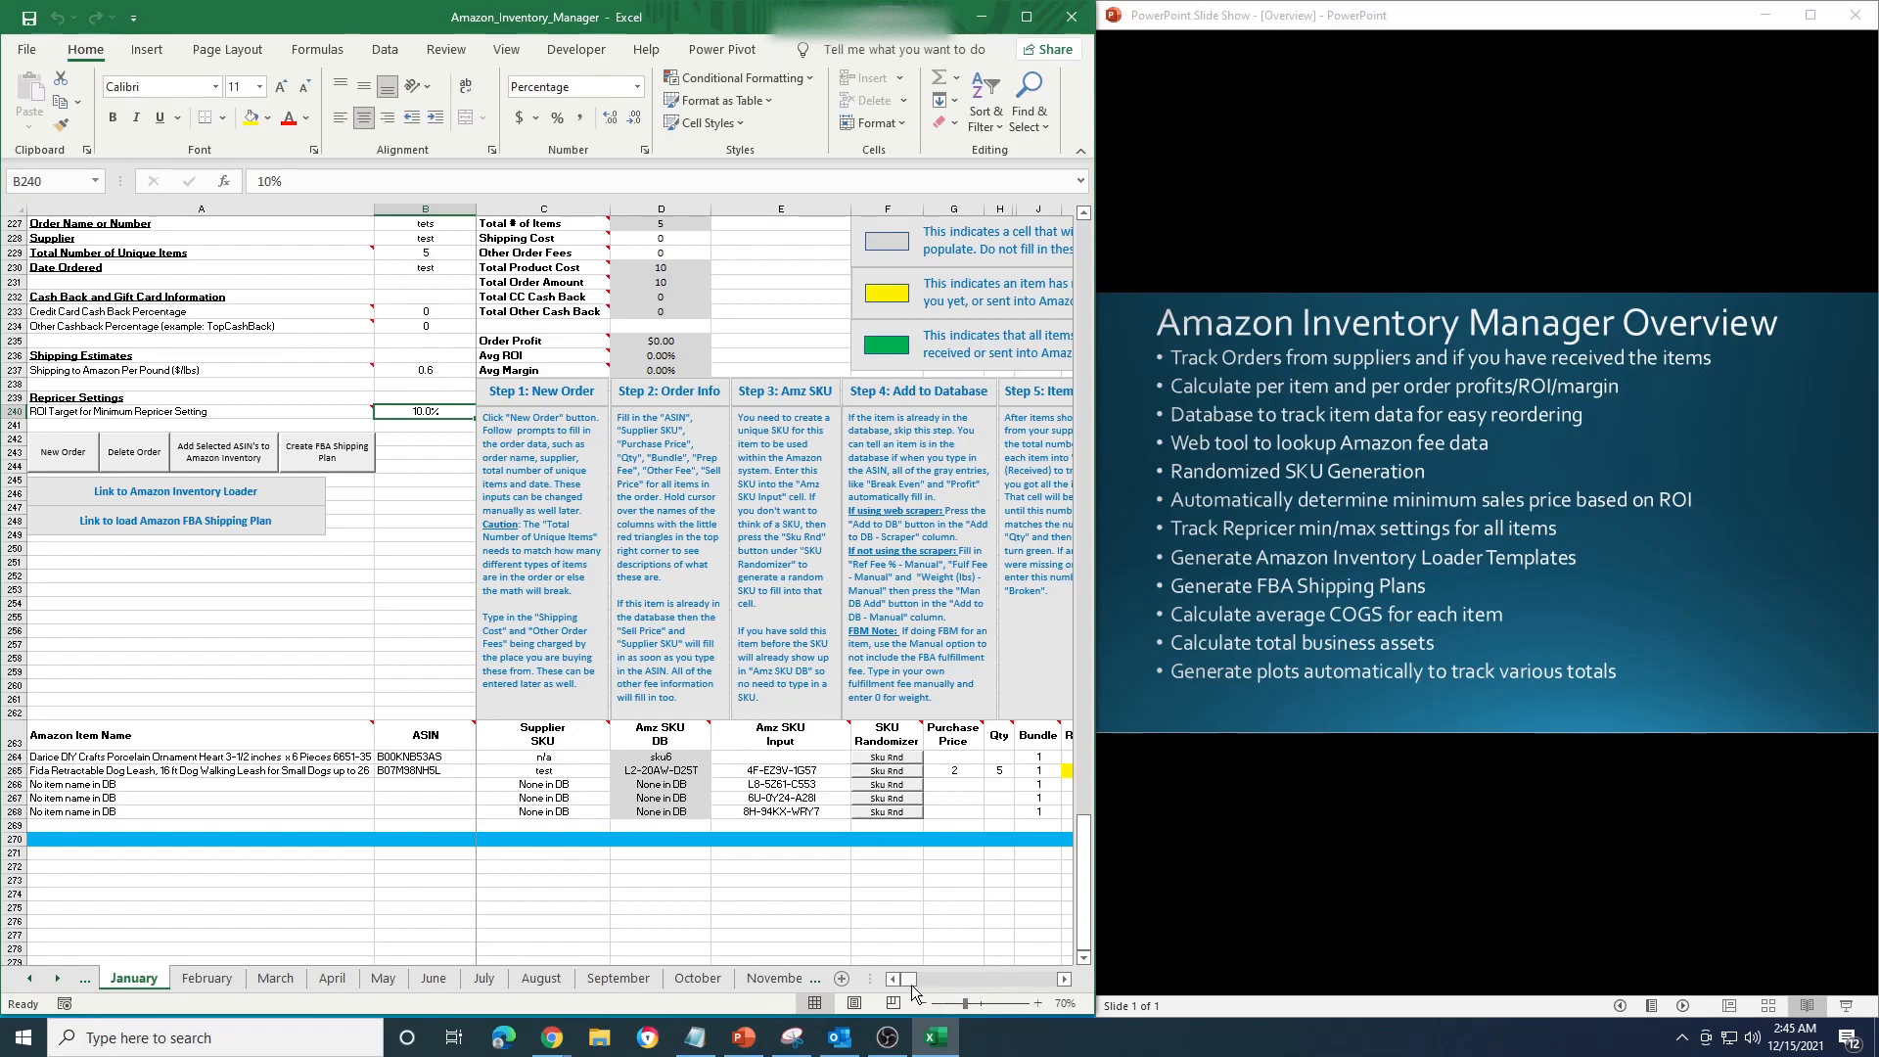
{"action": "left_click_drag", "start_coordinate": [909, 984], "coordinate": [944, 983]}
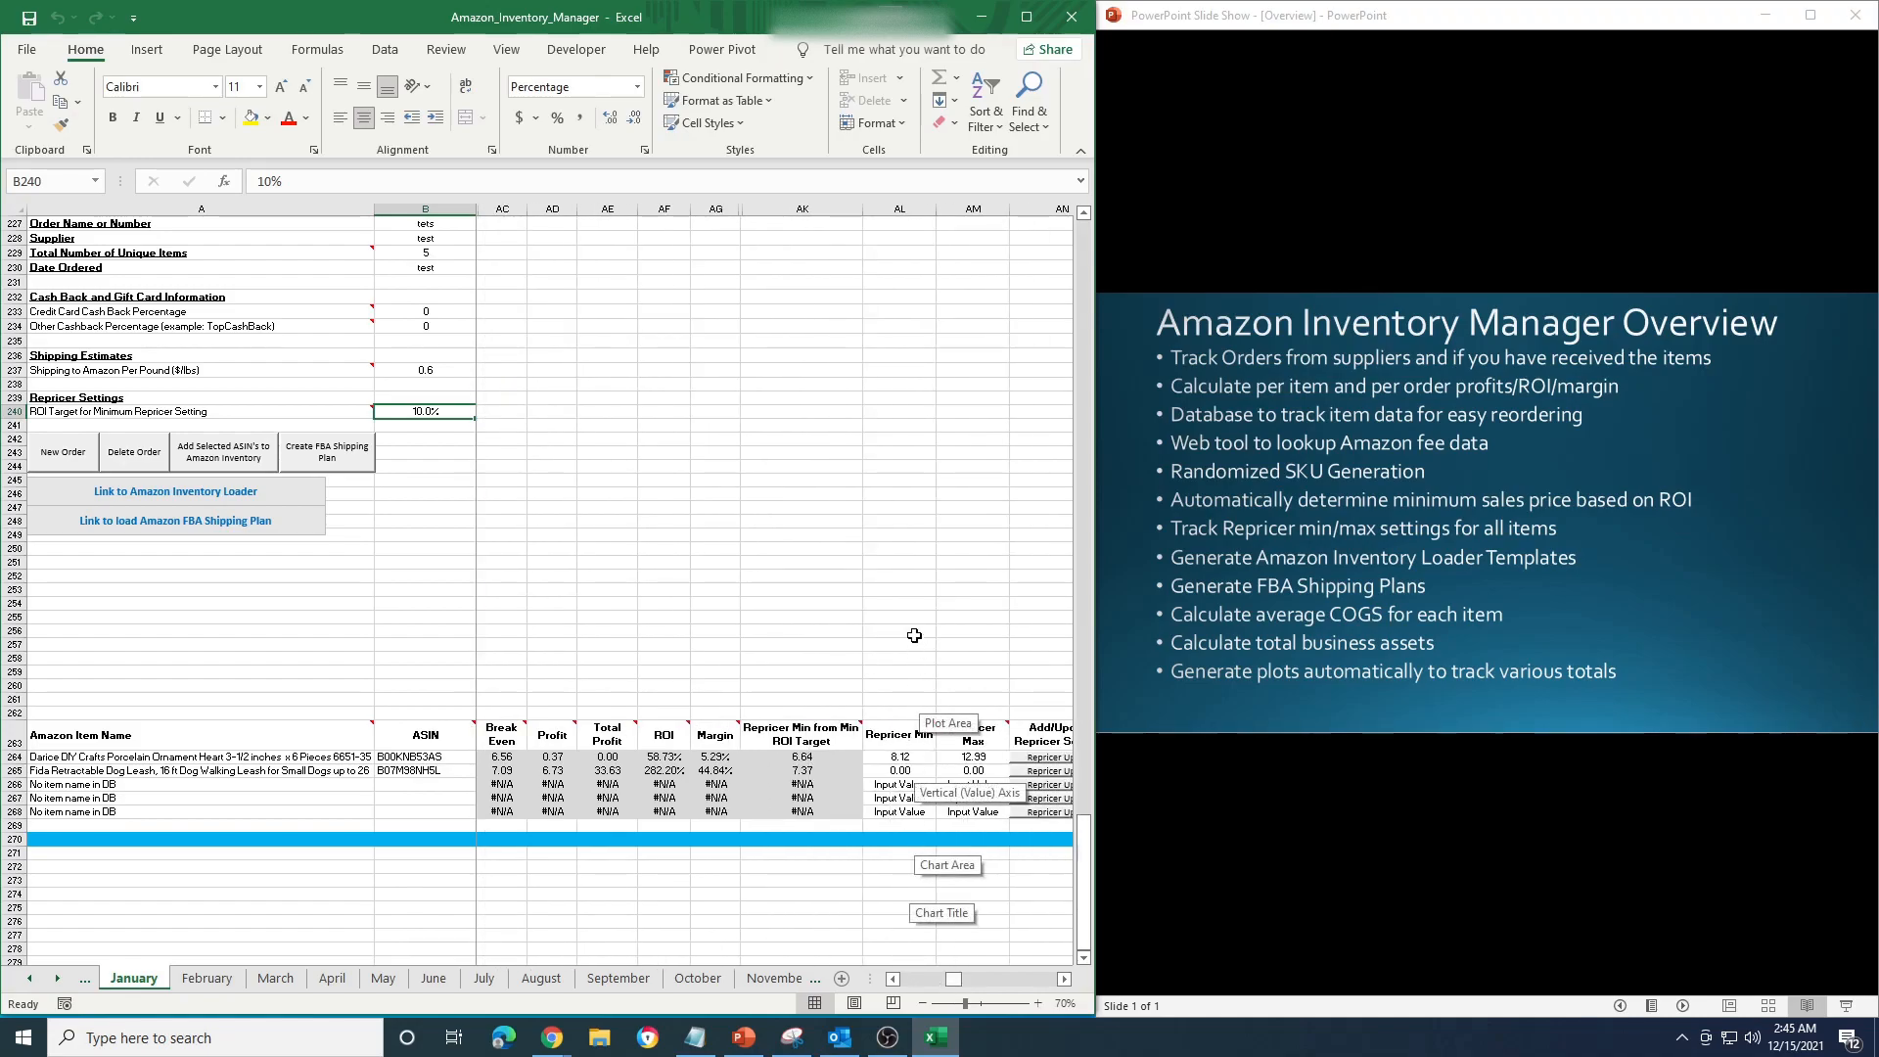
{"action": "left_click", "coordinate": [848, 579]}
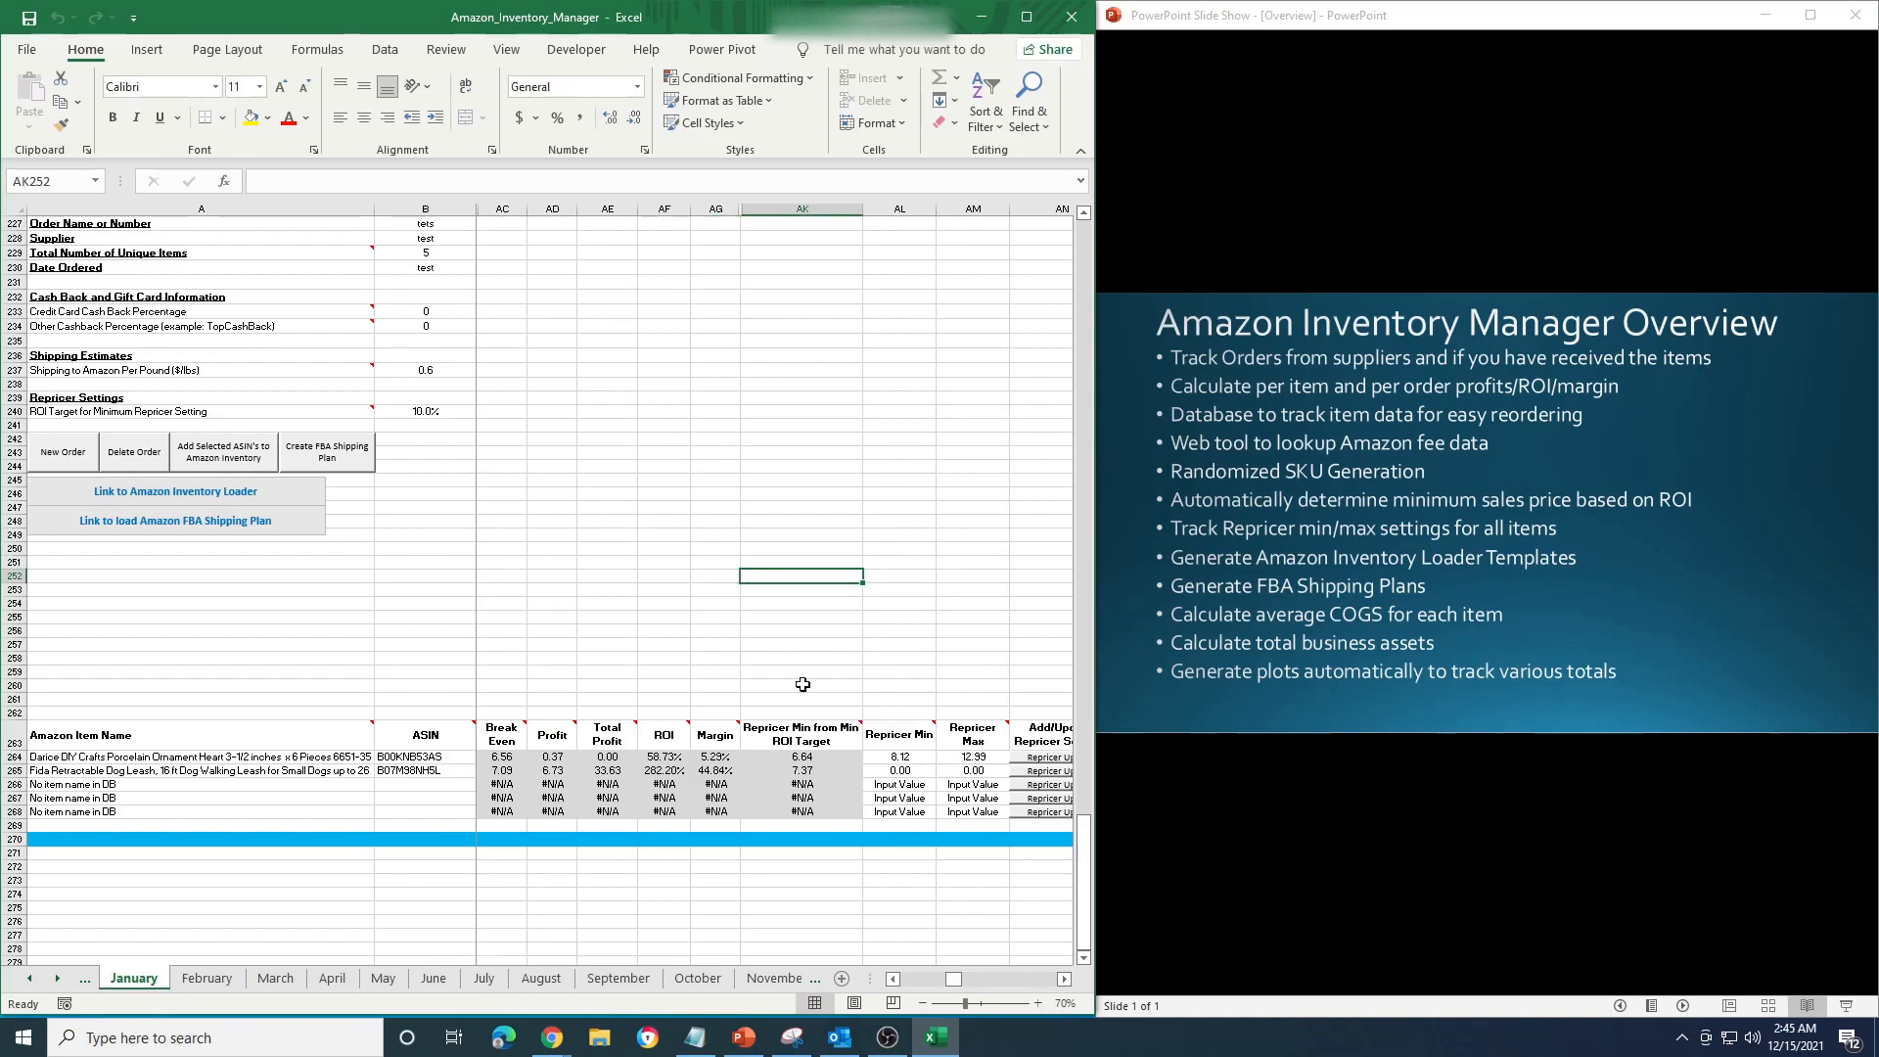
{"action": "left_click", "coordinate": [437, 412]}
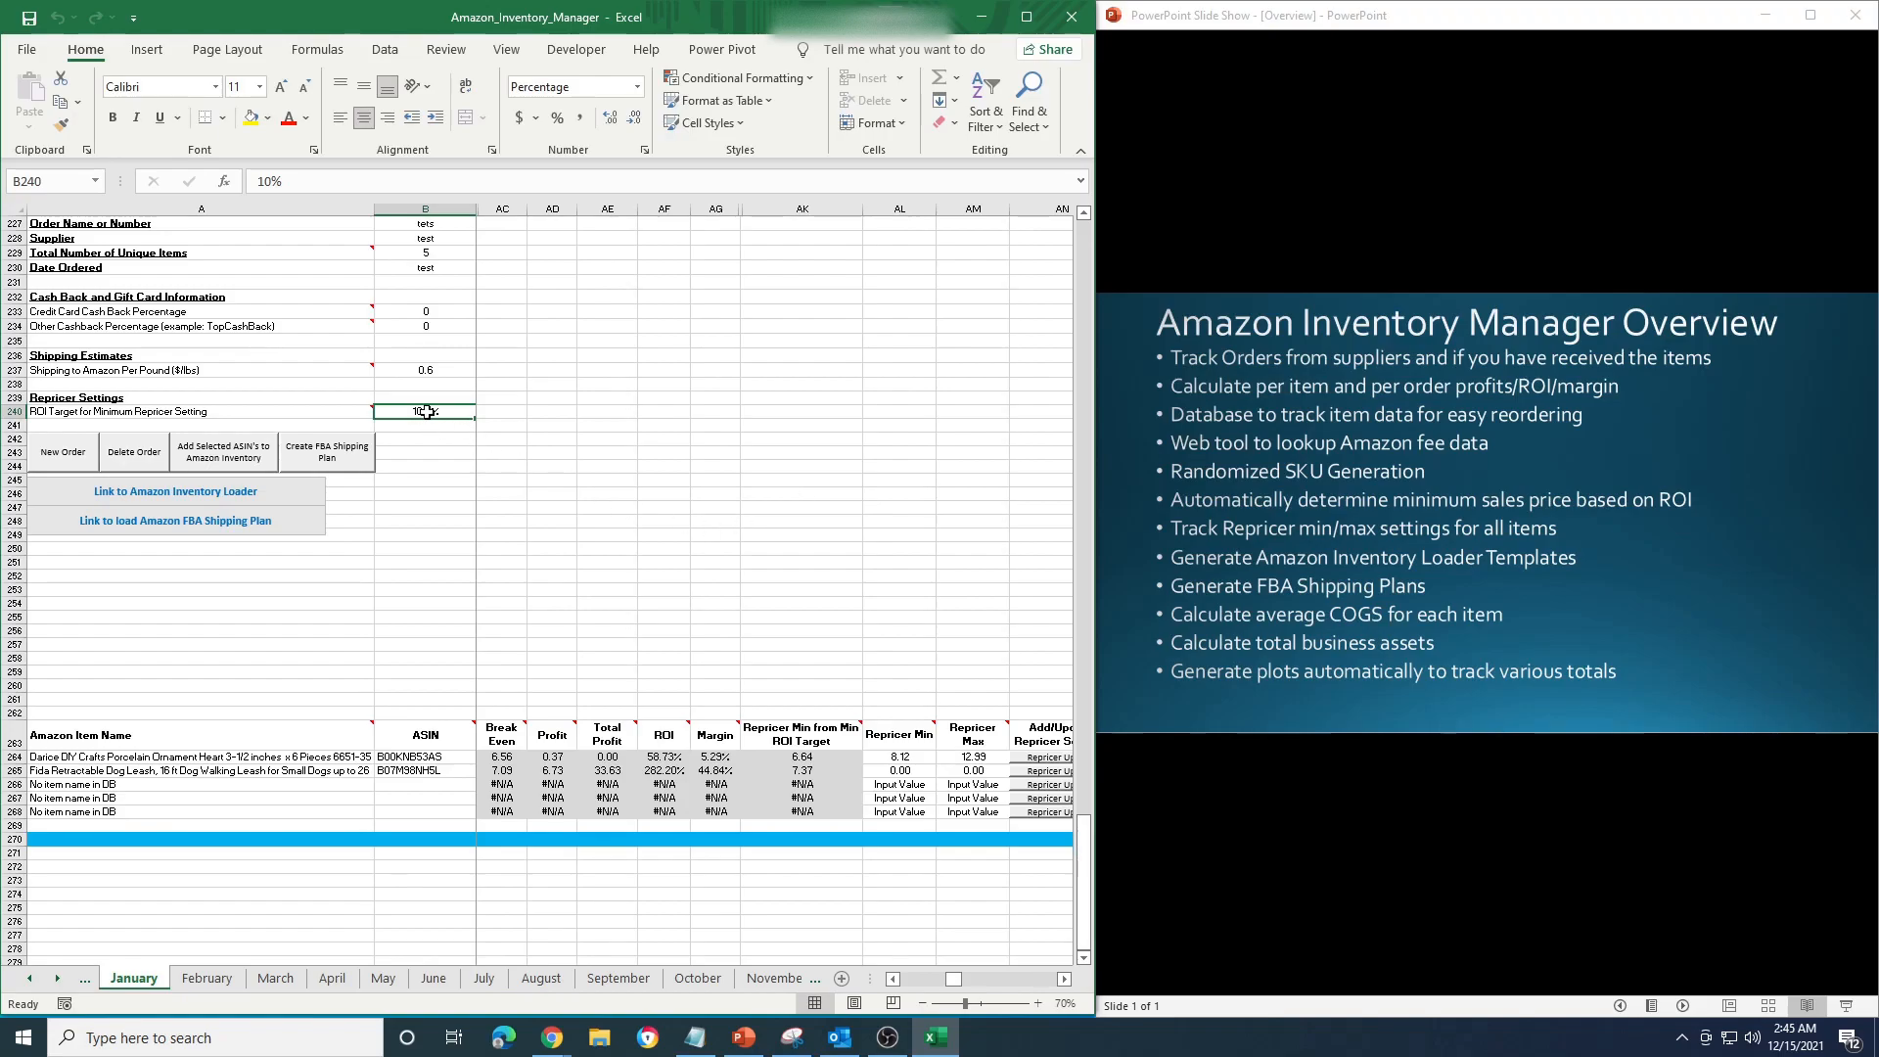
{"action": "left_click", "coordinate": [832, 757]}
{"action": "mouse_move", "coordinate": [825, 728]}
{"action": "key", "text": "Left"}
{"action": "key", "text": "Left"}
{"action": "key", "text": "Left"}
{"action": "key", "text": "Left"}
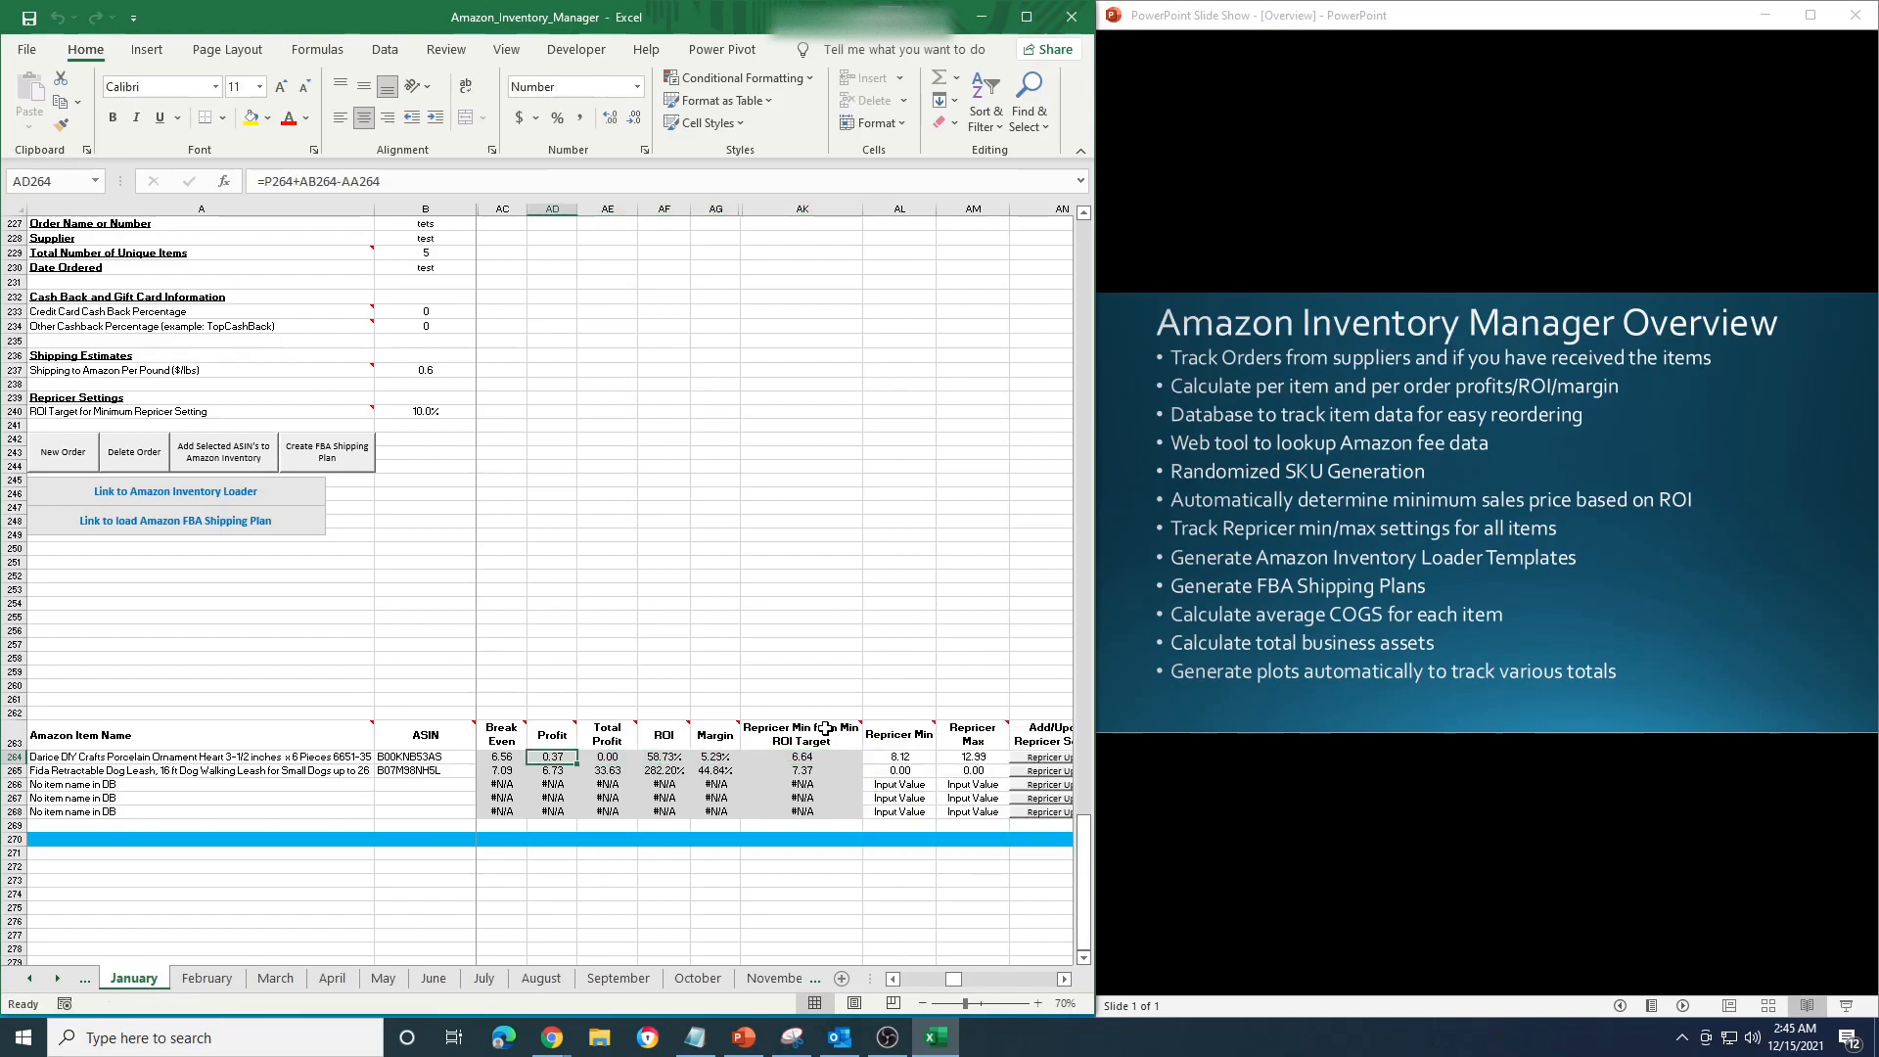
{"action": "left_click", "coordinate": [827, 756]}
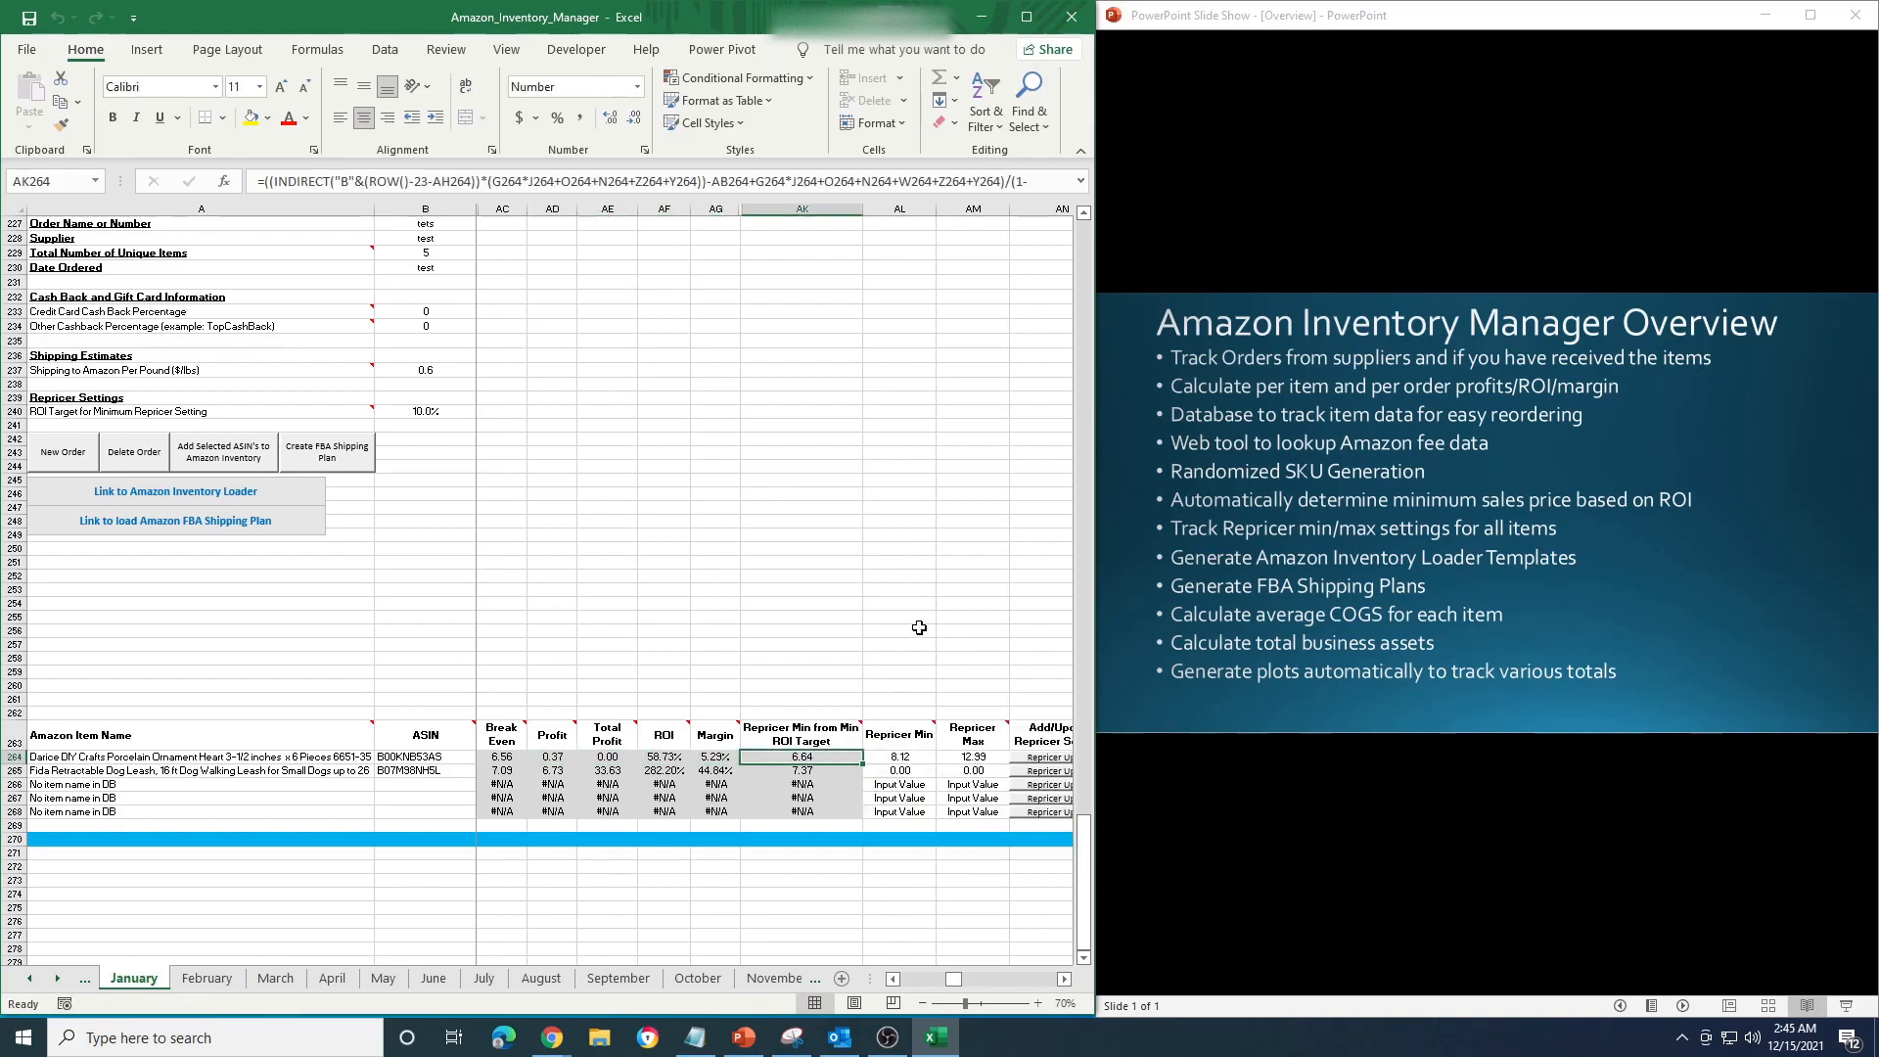
Try an ROI target of 5% for the minimum repricer setting, and set it to 15%.
{"action": "left_click", "coordinate": [441, 412]}
{"action": "type", "text": "5"}
{"action": "left_click", "coordinate": [602, 452]}
{"action": "left_click", "coordinate": [451, 412]}
{"action": "type", "text": "15"}
{"action": "left_click", "coordinate": [793, 466]}
{"action": "left_click", "coordinate": [795, 770]}
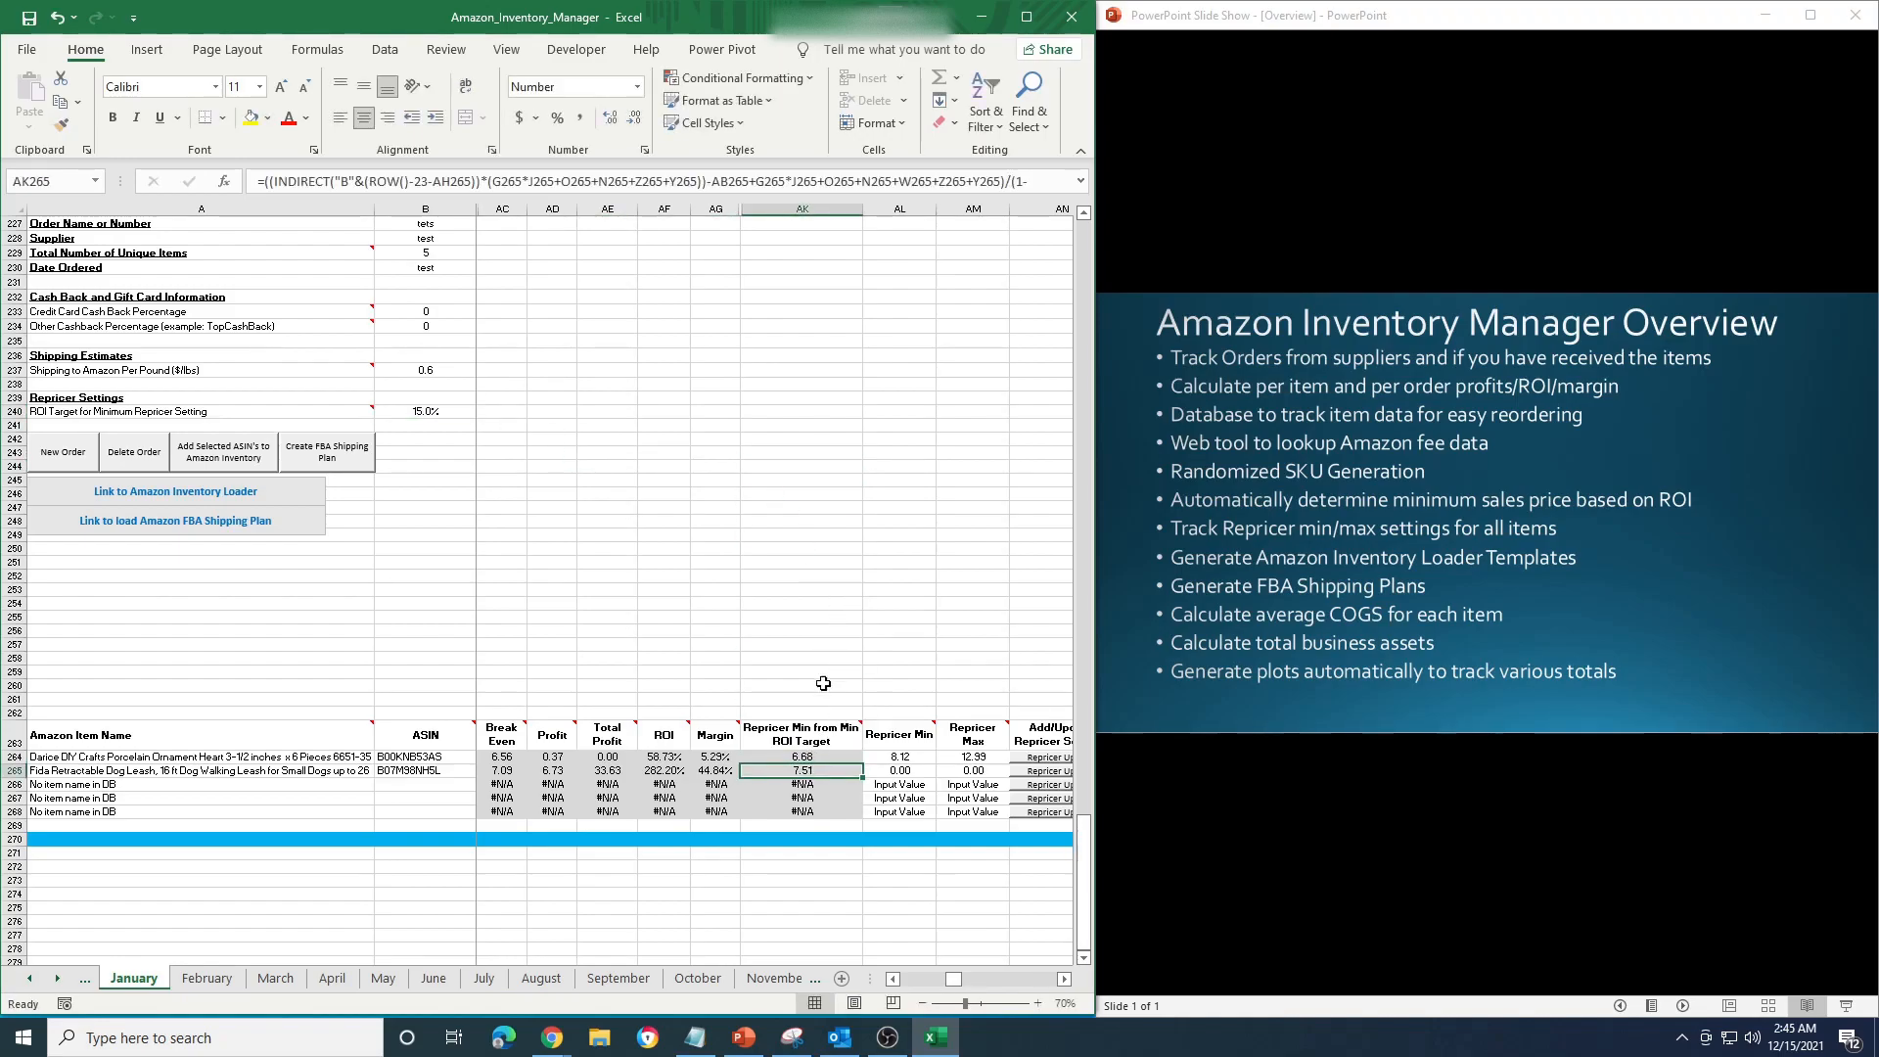
Examine the Repricer Min and Repricer Max values of both items against the minimum derived from the ROI target.
{"action": "mouse_move", "coordinate": [800, 721]}
{"action": "left_click_drag", "start_coordinate": [899, 756], "coordinate": [974, 805]}
{"action": "left_click", "coordinate": [899, 770]}
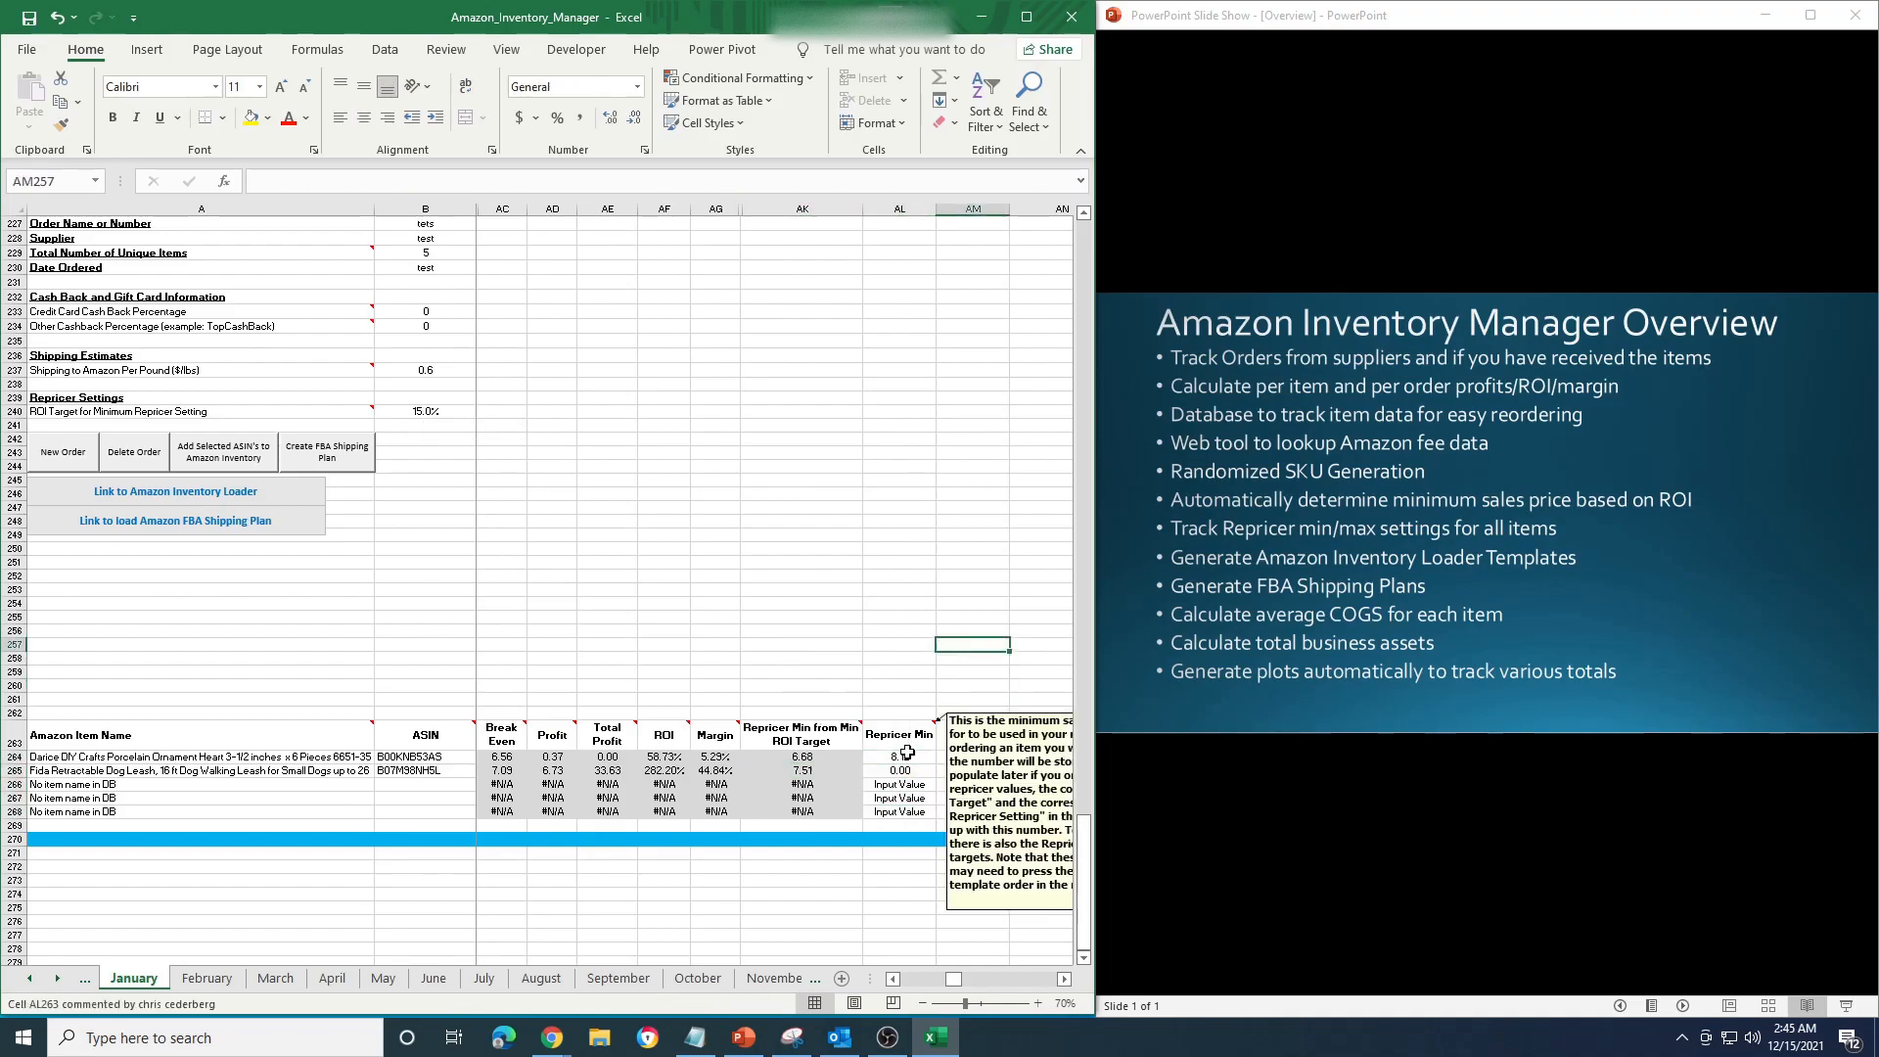
{"action": "key", "text": "Up"}
{"action": "key", "text": "Right"}
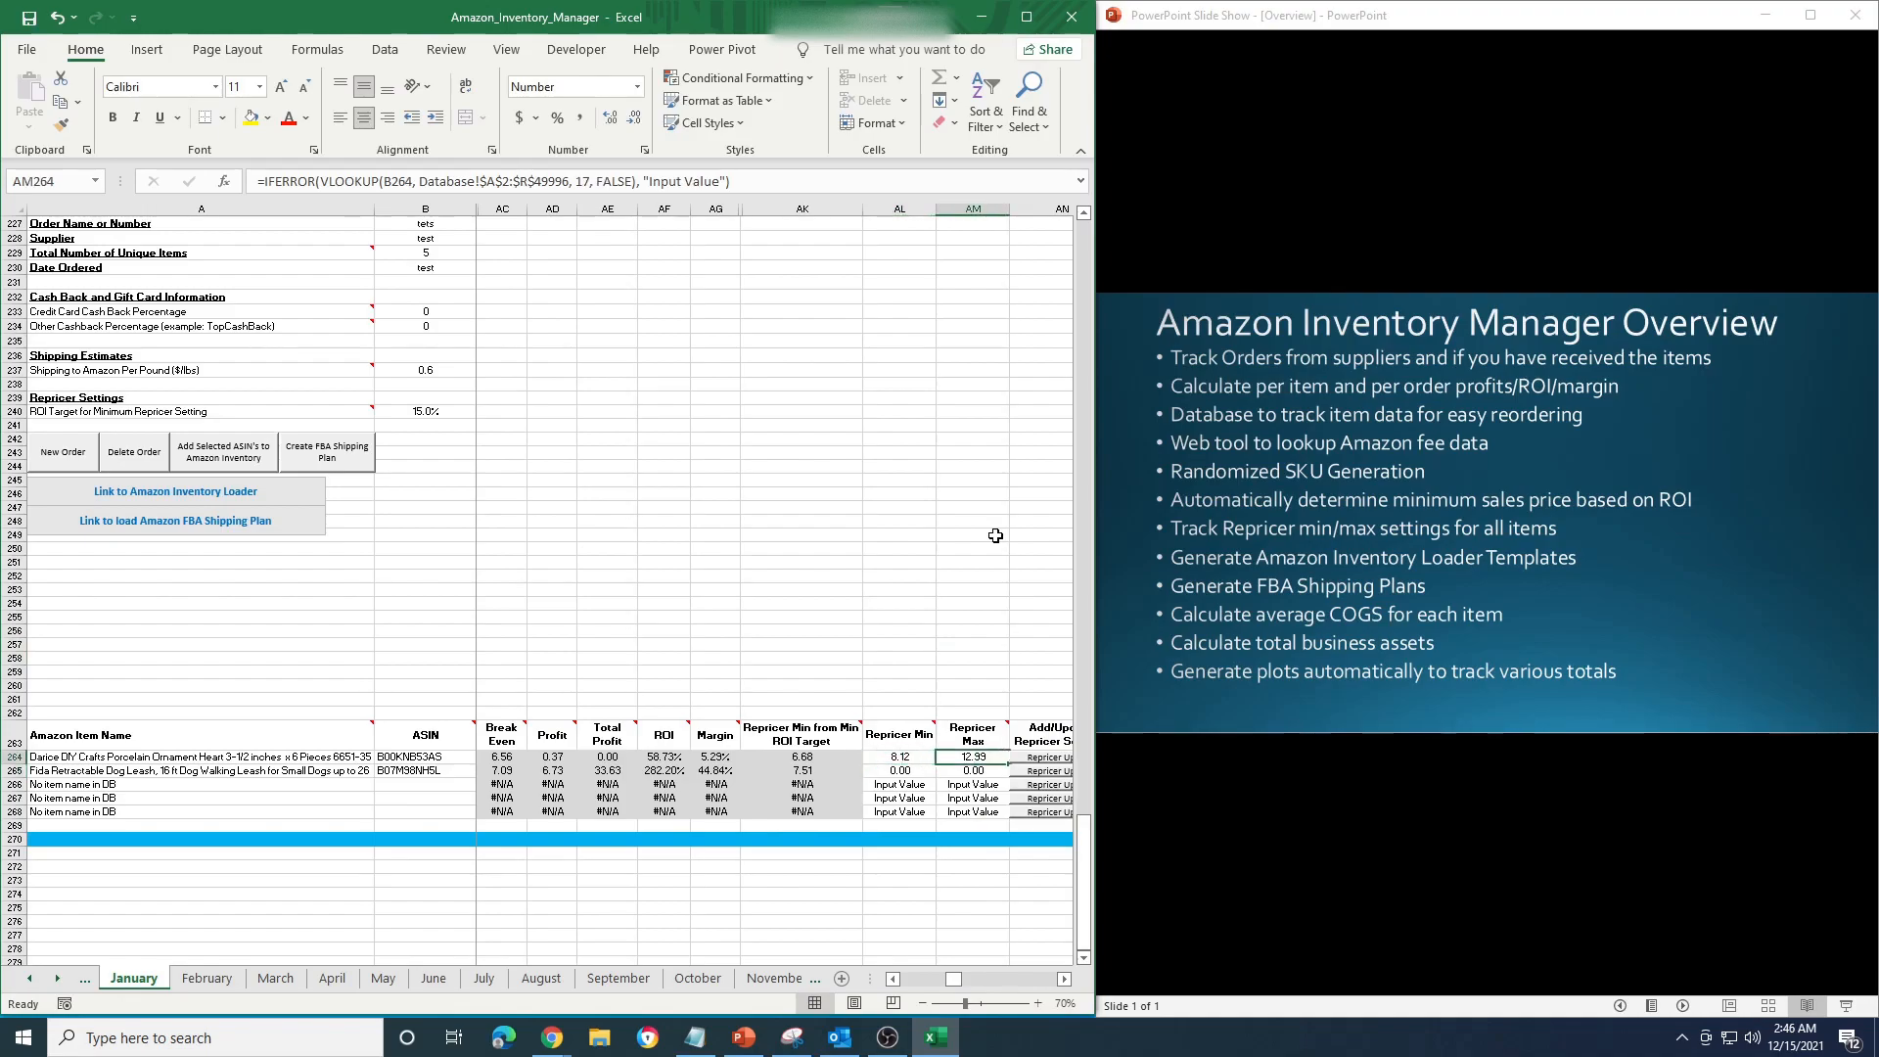
{"action": "key", "text": "Left"}
{"action": "key", "text": "Left"}
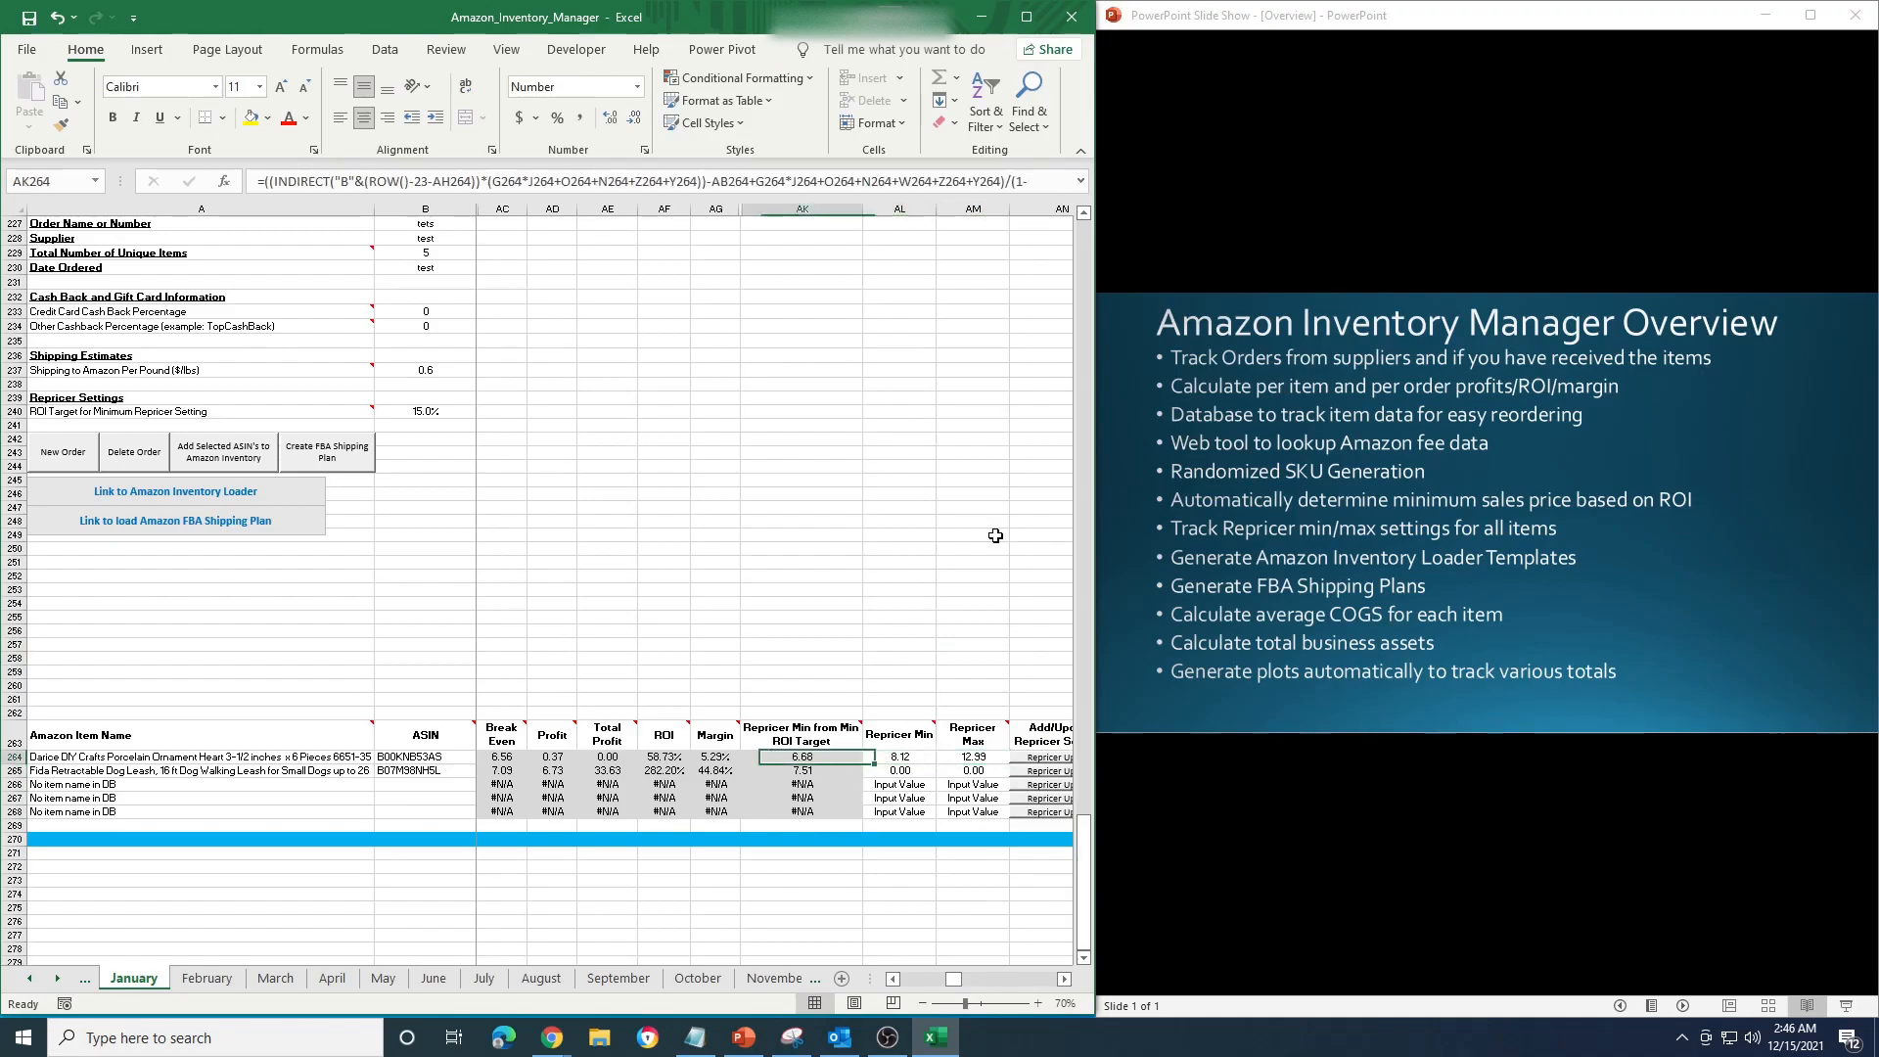
{"action": "left_click_drag", "start_coordinate": [827, 756], "coordinate": [822, 784]}
{"action": "left_click", "coordinate": [411, 411]}
Run the repricer settings update for an item of the new order to store its values in the database.
{"action": "left_click", "coordinate": [930, 771]}
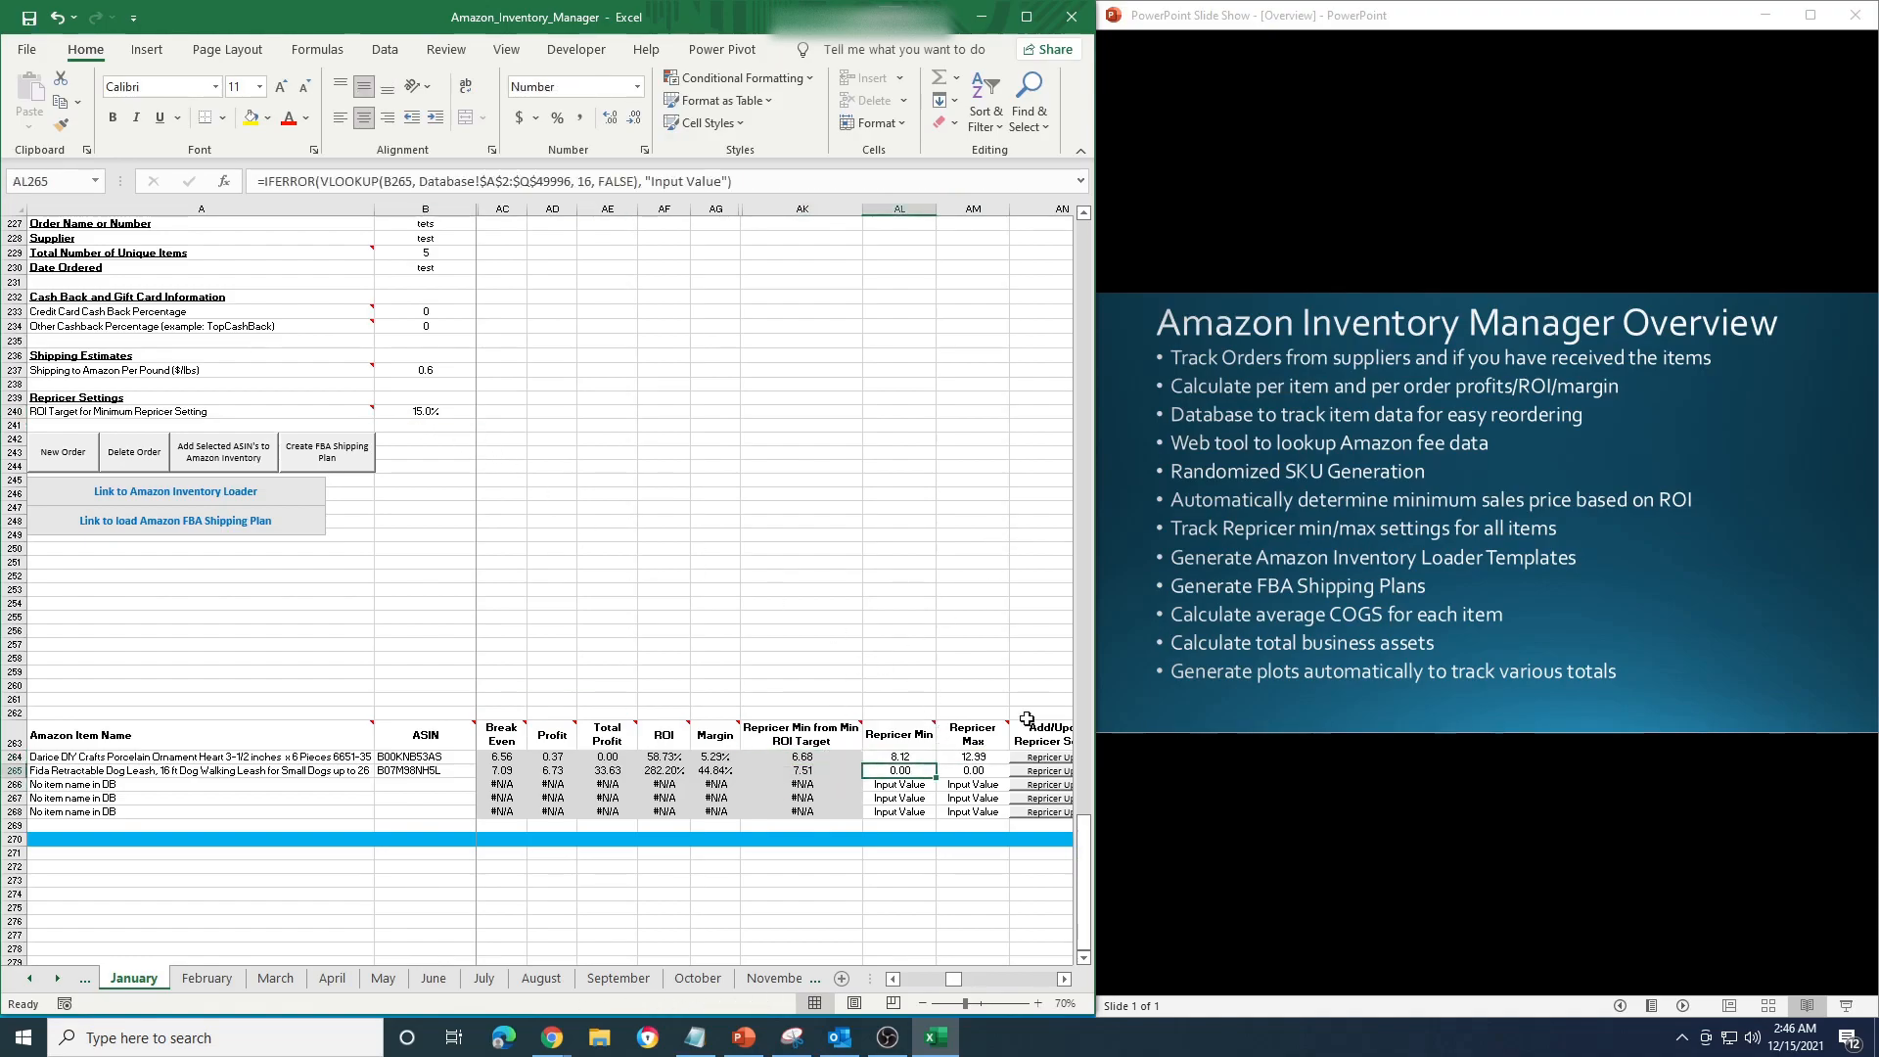
{"action": "left_click", "coordinate": [1051, 763]}
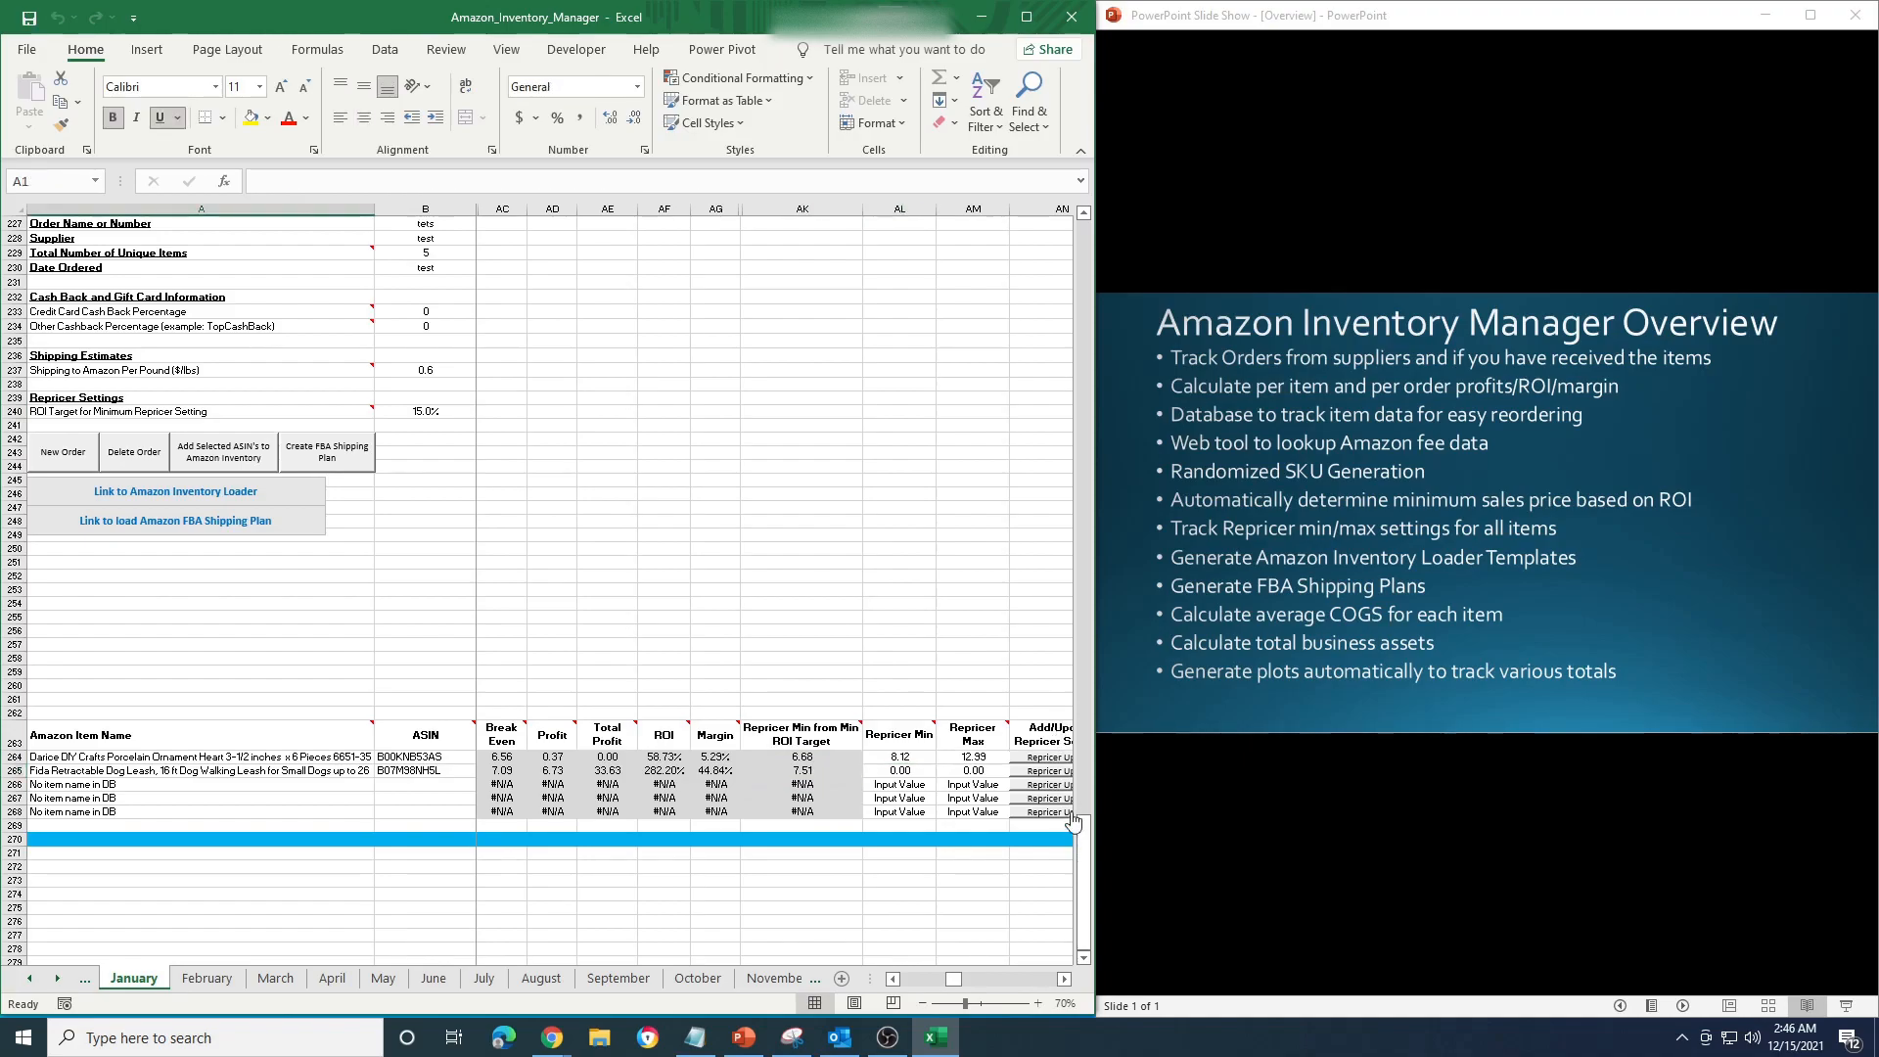
{"action": "left_click", "coordinate": [1066, 979]}
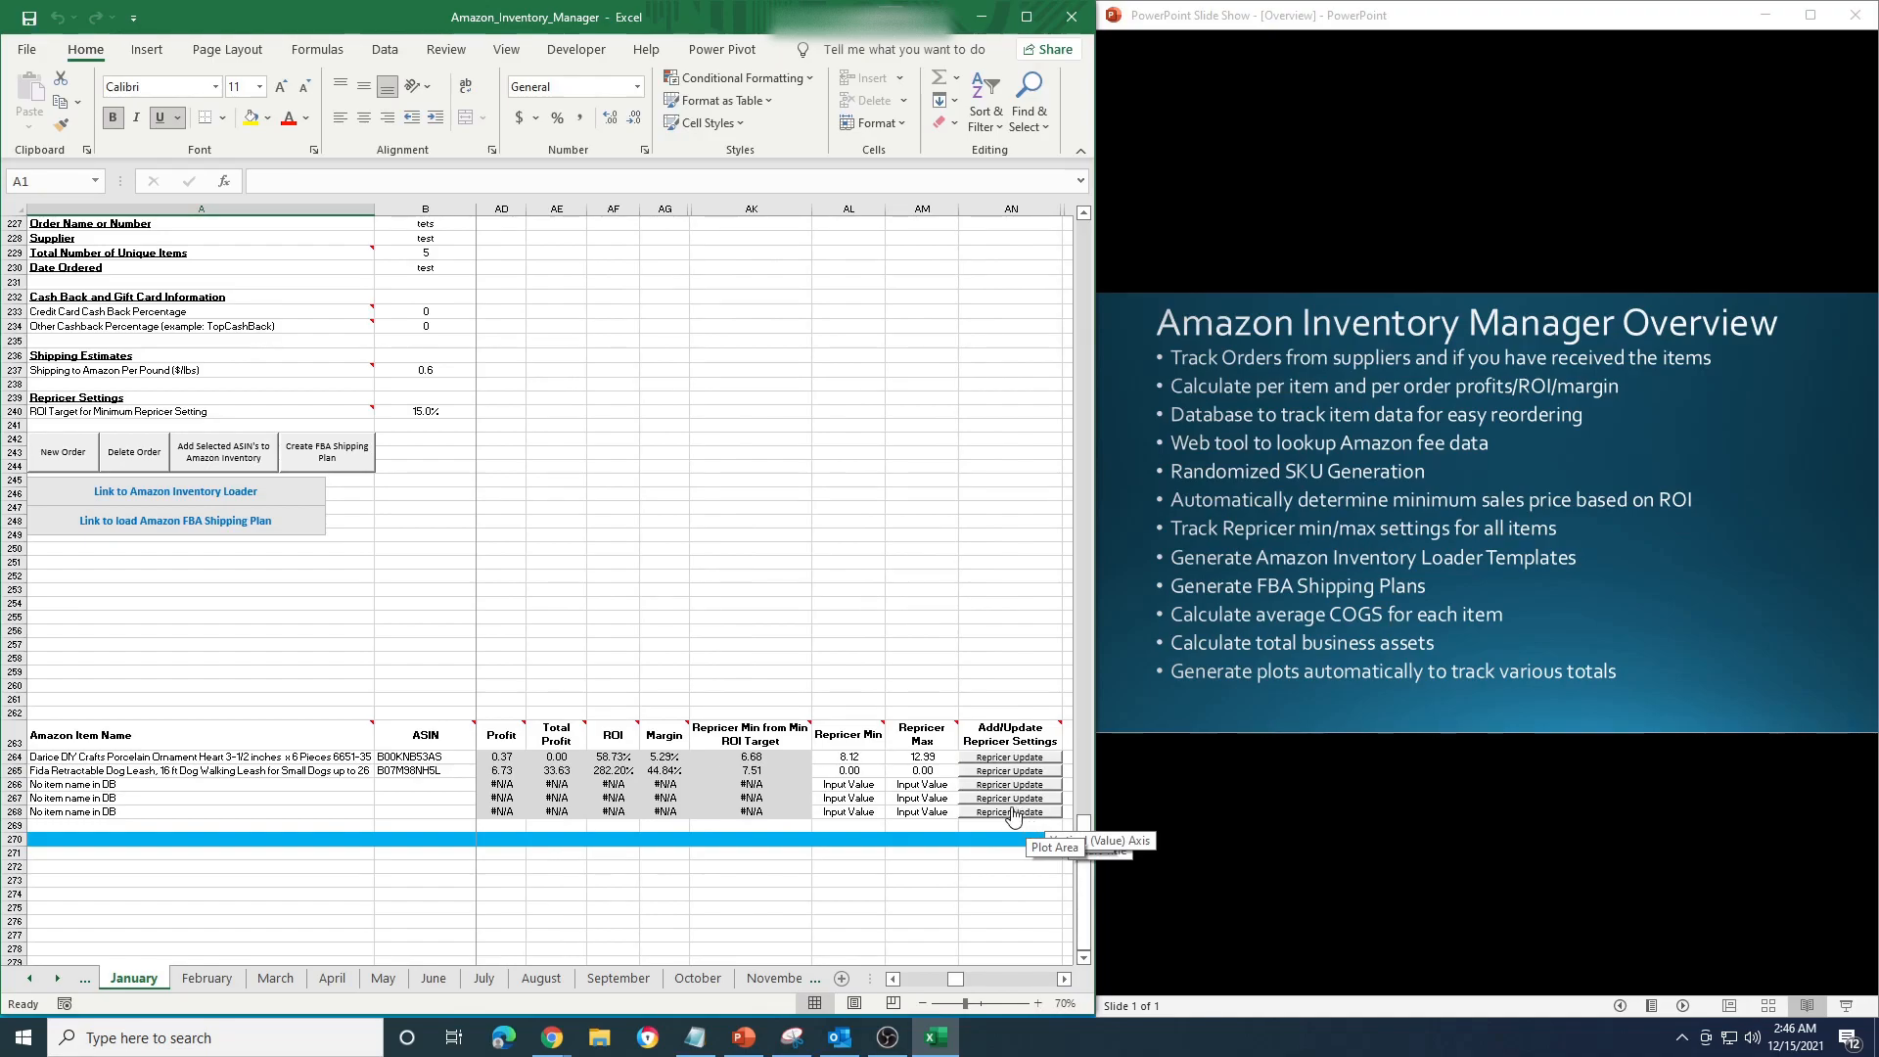
Open the Repricer sheet and display all database items in its table.
{"action": "left_click", "coordinate": [39, 977]}
{"action": "left_click", "coordinate": [38, 977]}
{"action": "left_click", "coordinate": [38, 977]}
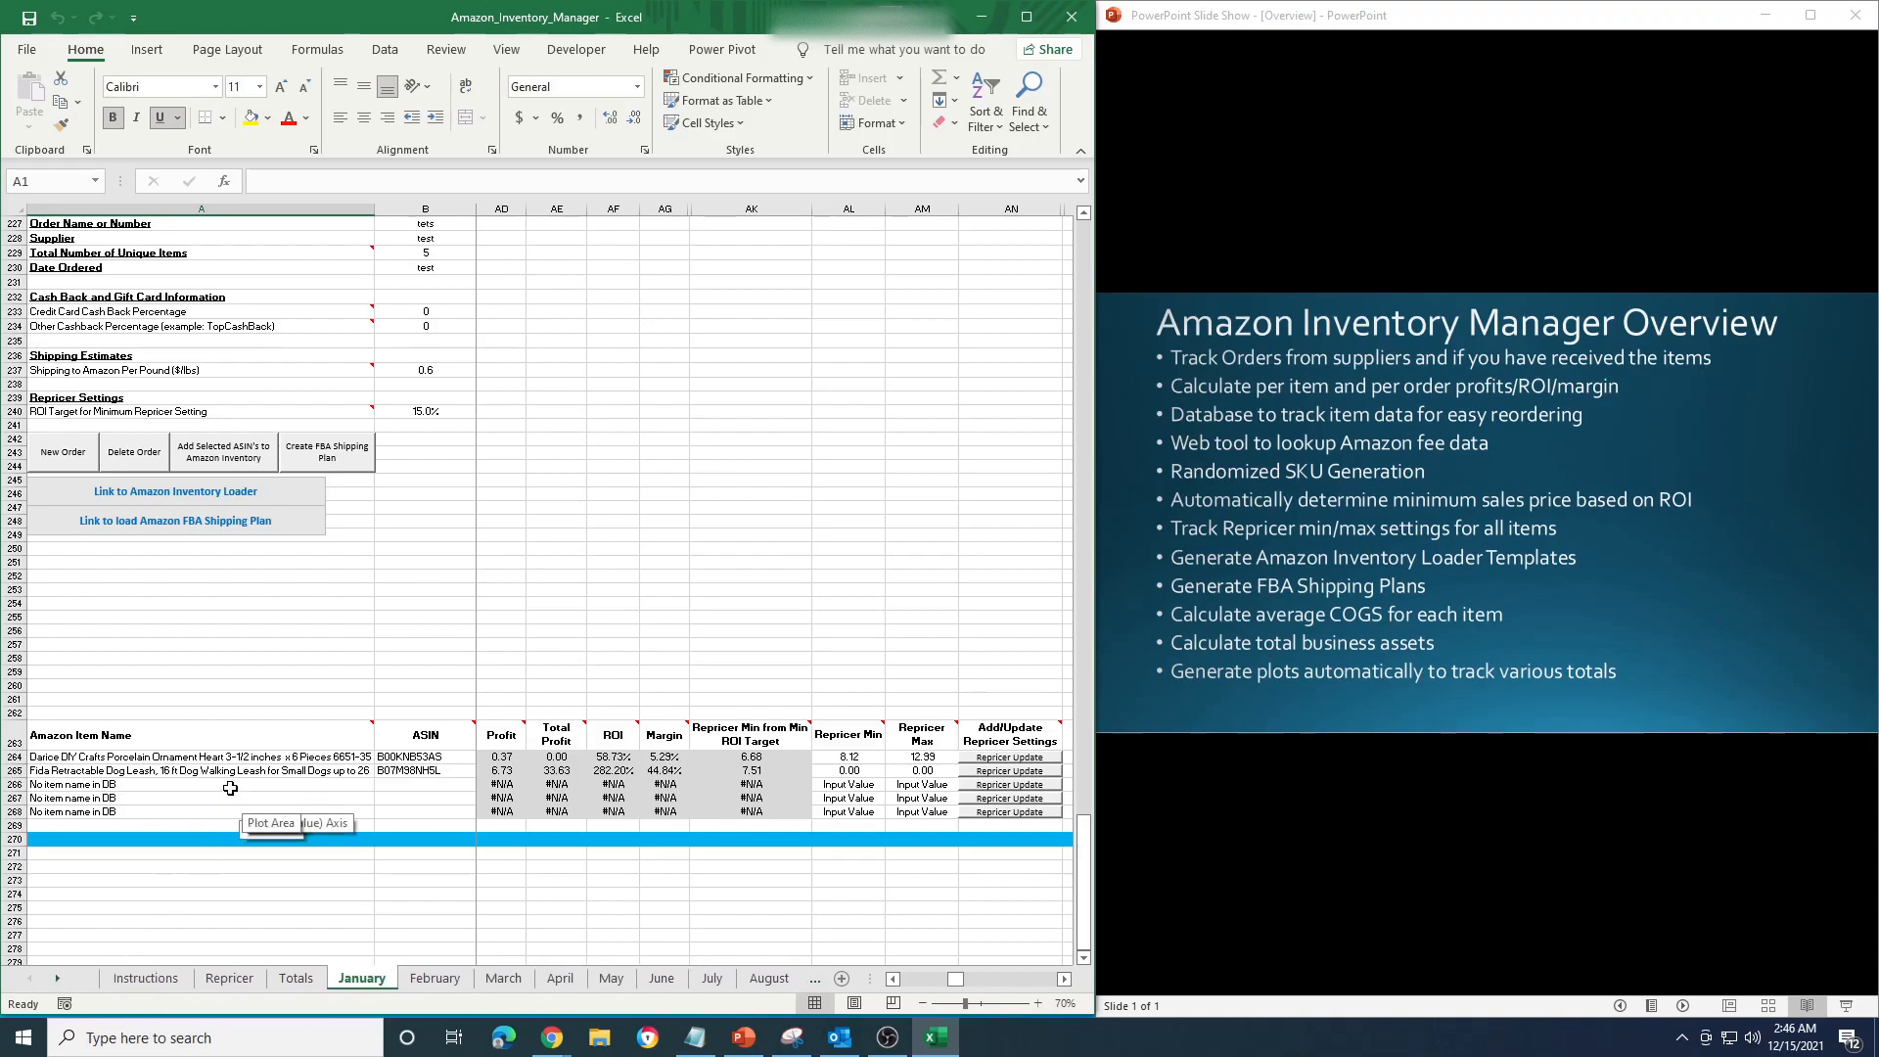
{"action": "left_click", "coordinate": [231, 978]}
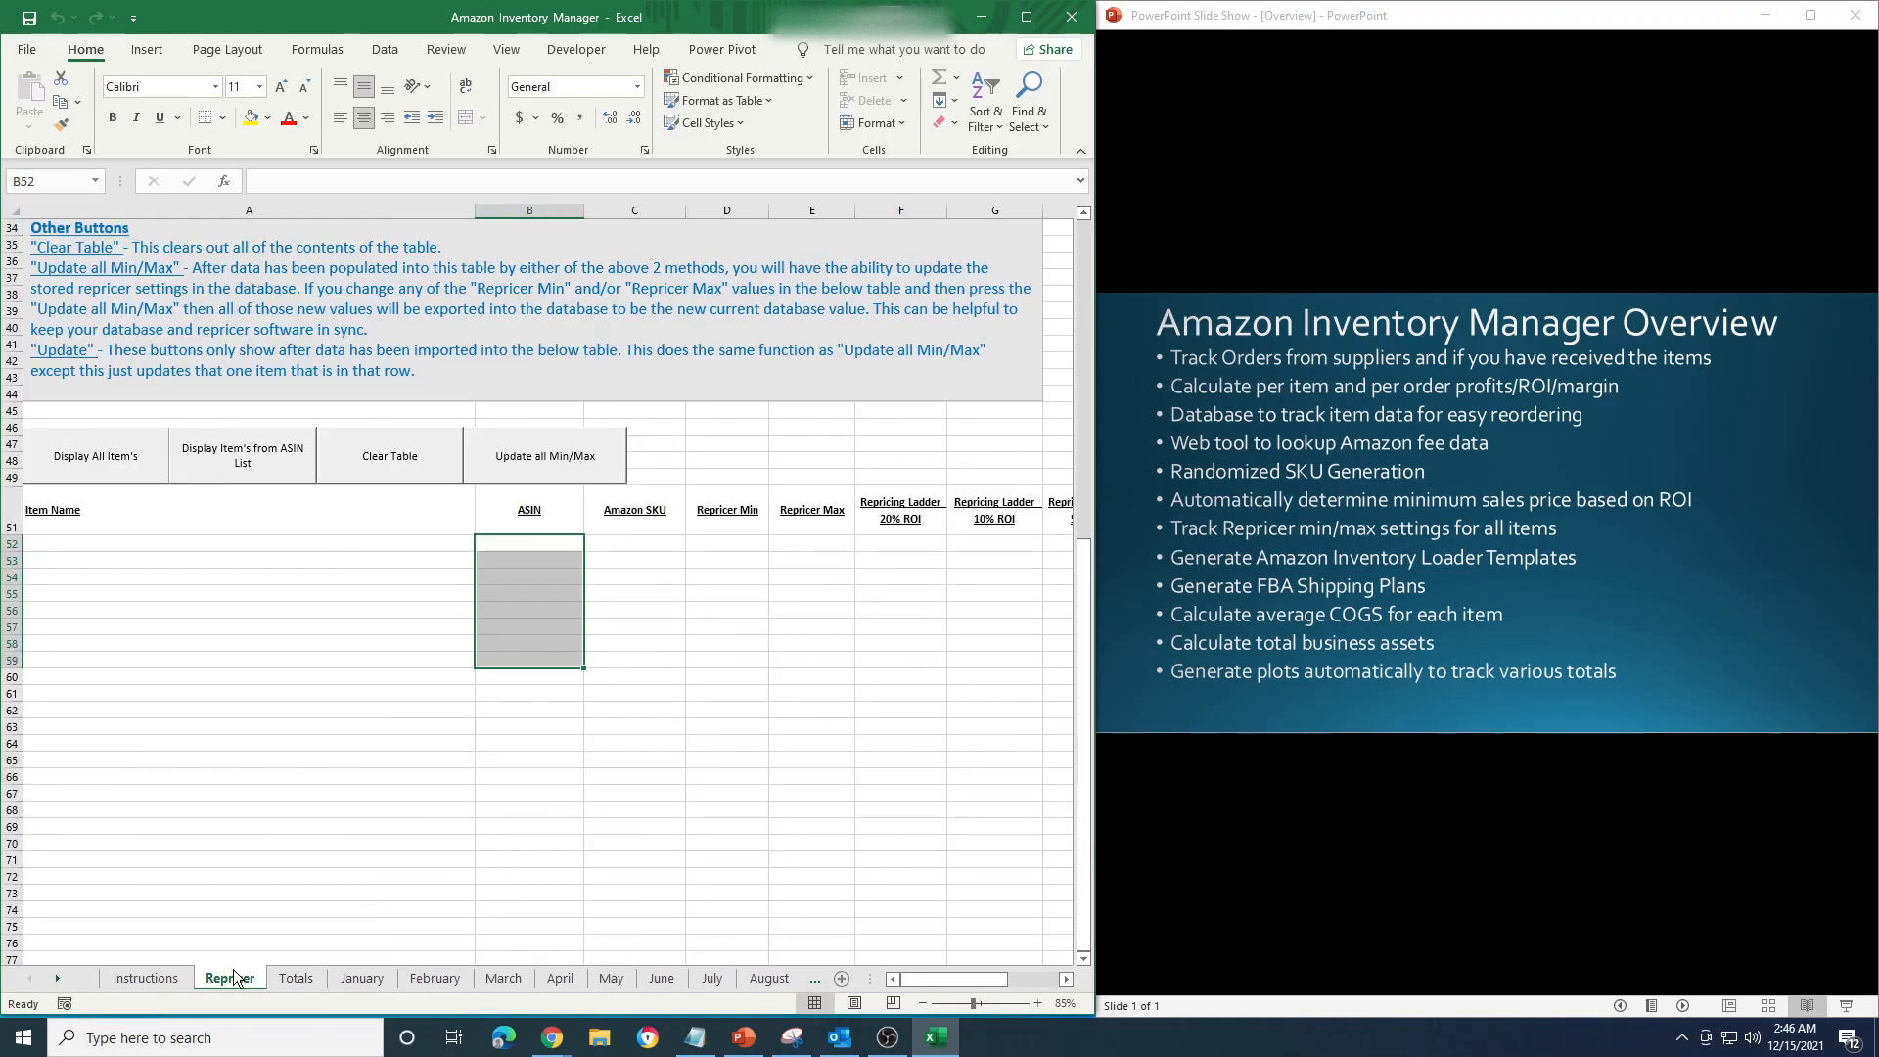
{"action": "left_click", "coordinate": [290, 756]}
{"action": "left_click", "coordinate": [96, 462]}
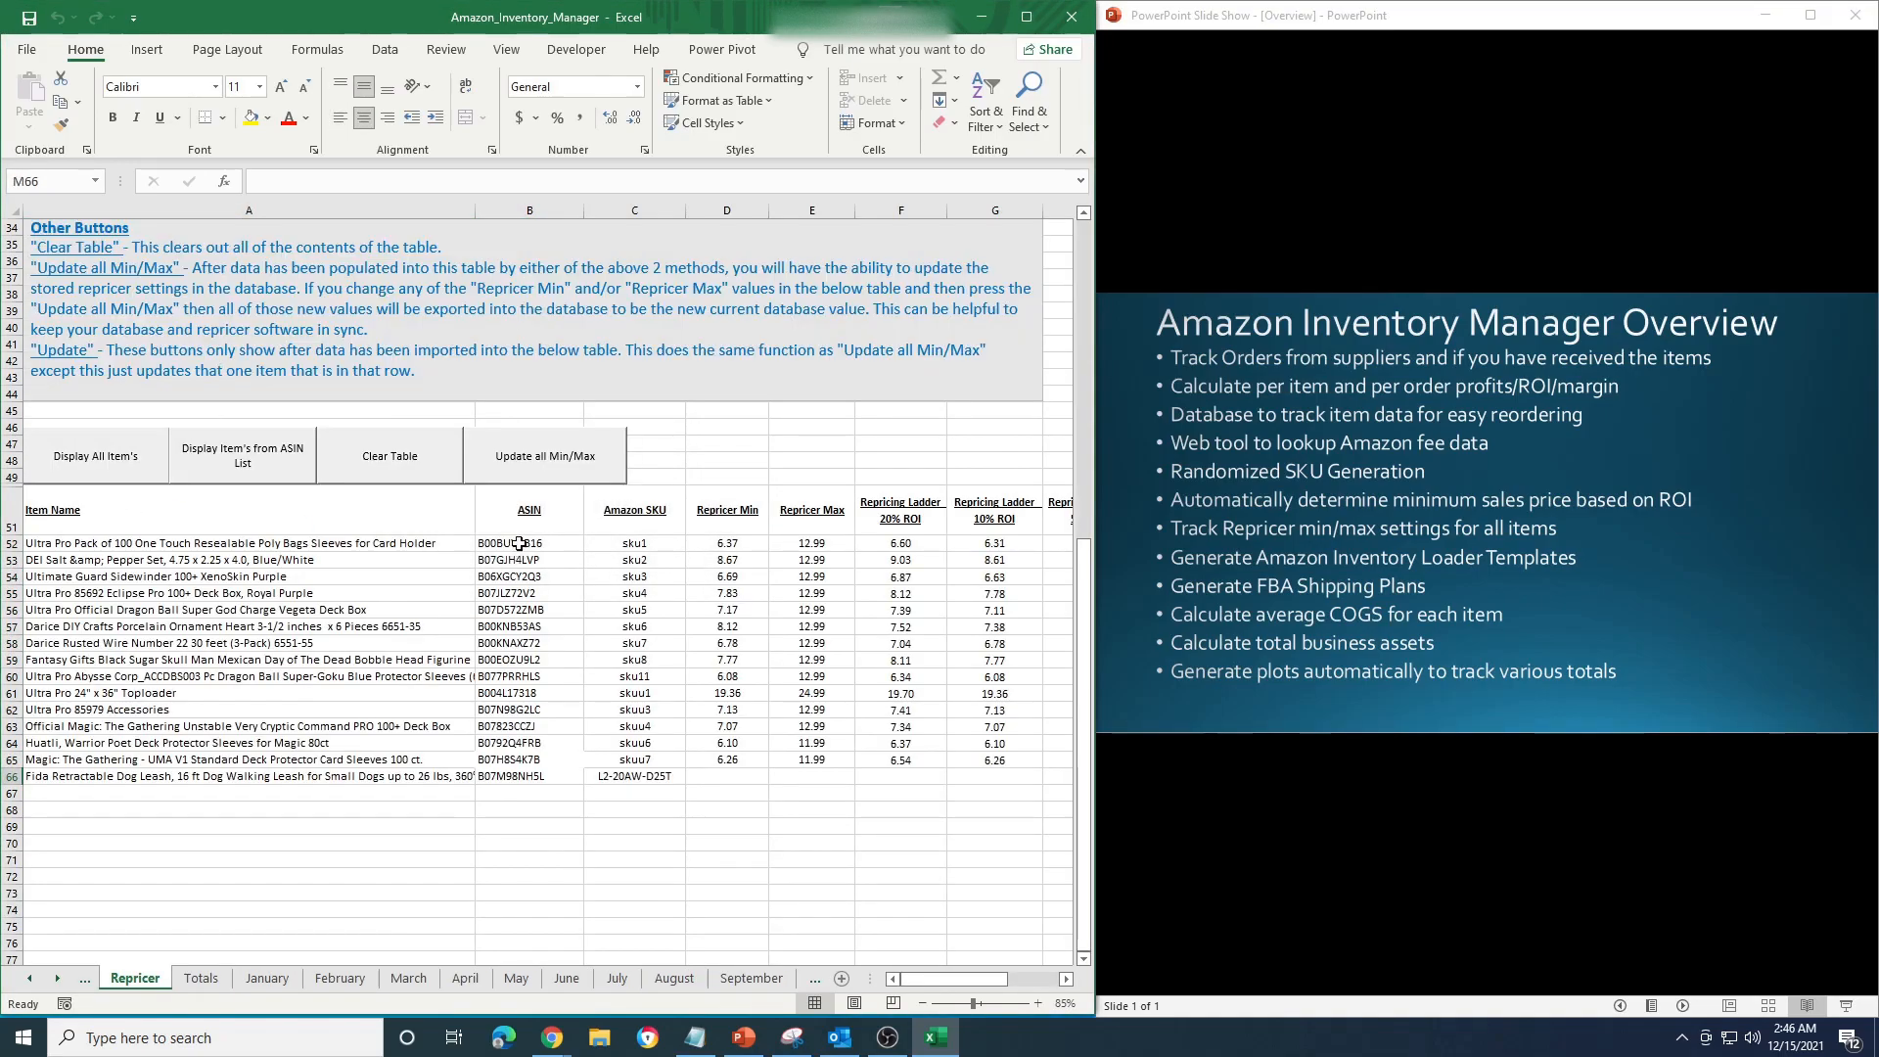
Examine the Repricer table's ASIN, SKU, repricer min and max, repricing ladder and break-even columns.
{"action": "left_click_drag", "start_coordinate": [519, 543], "coordinate": [813, 743]}
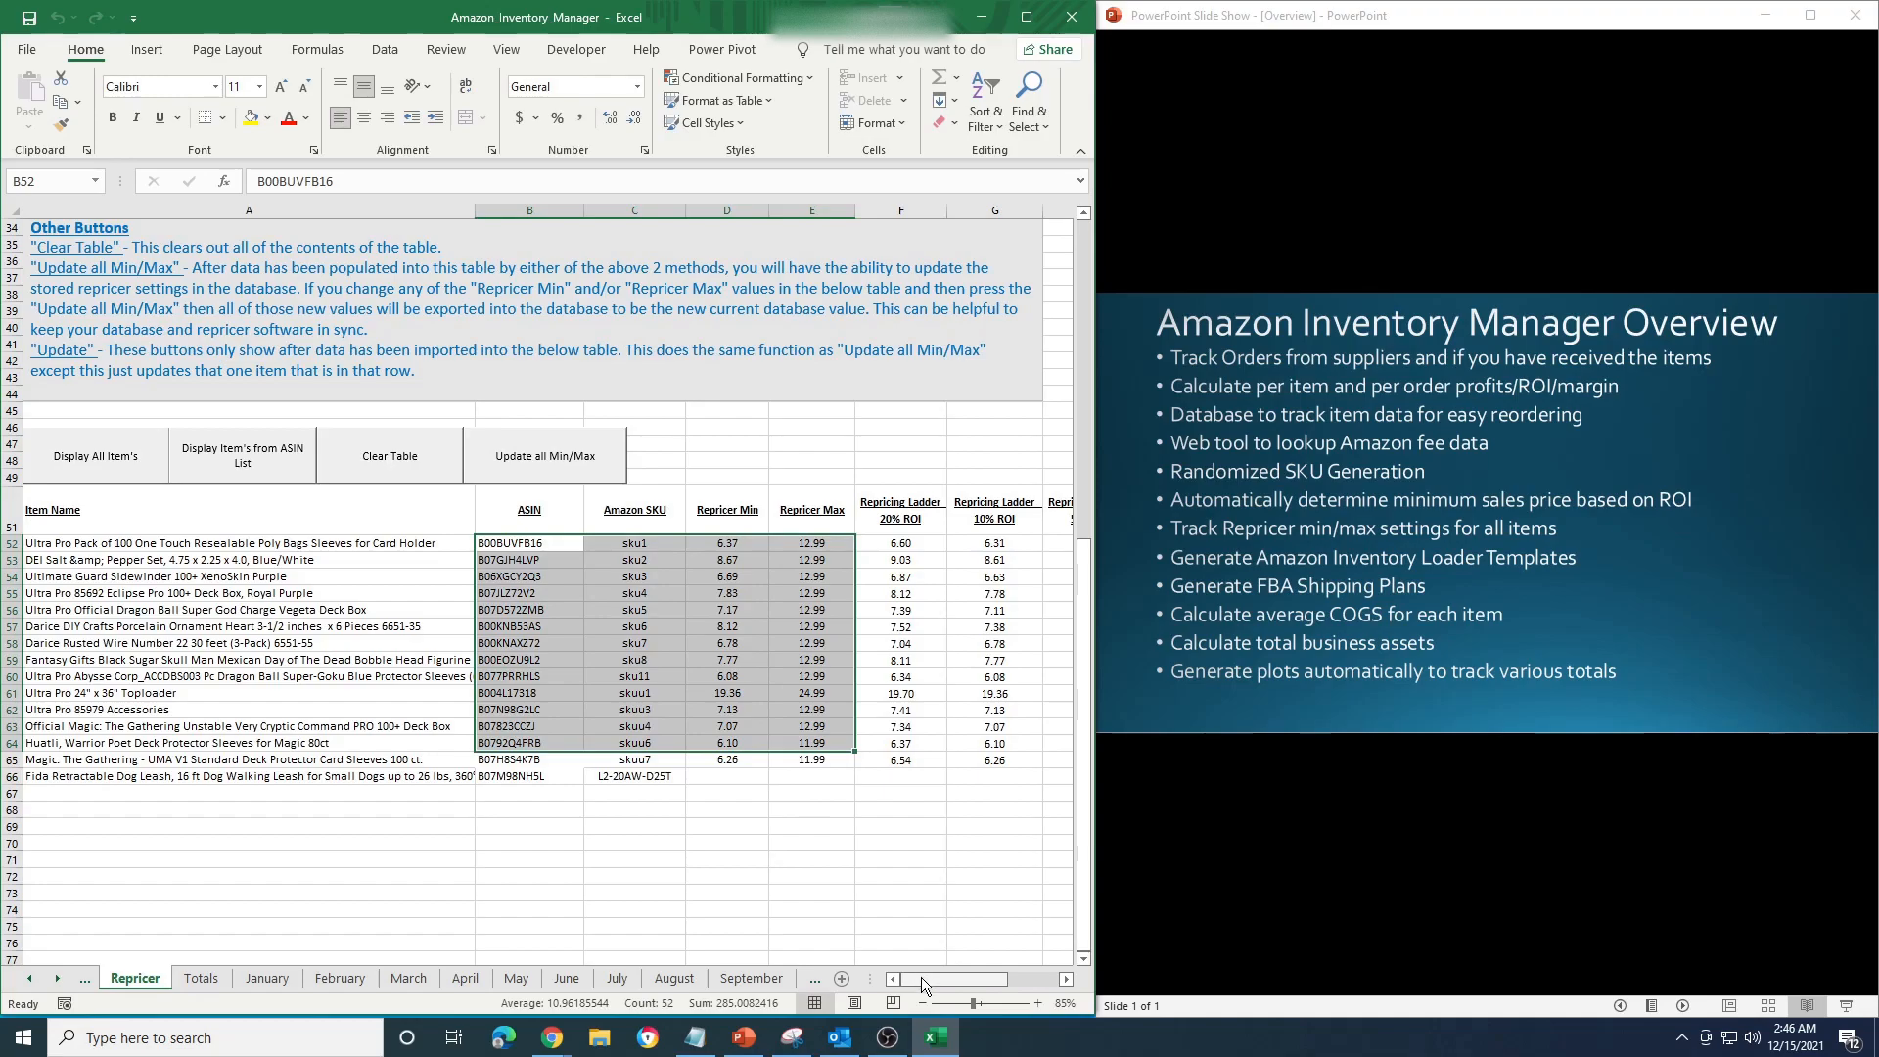
{"action": "left_click_drag", "start_coordinate": [926, 979], "coordinate": [904, 967]}
{"action": "left_click", "coordinate": [641, 543]}
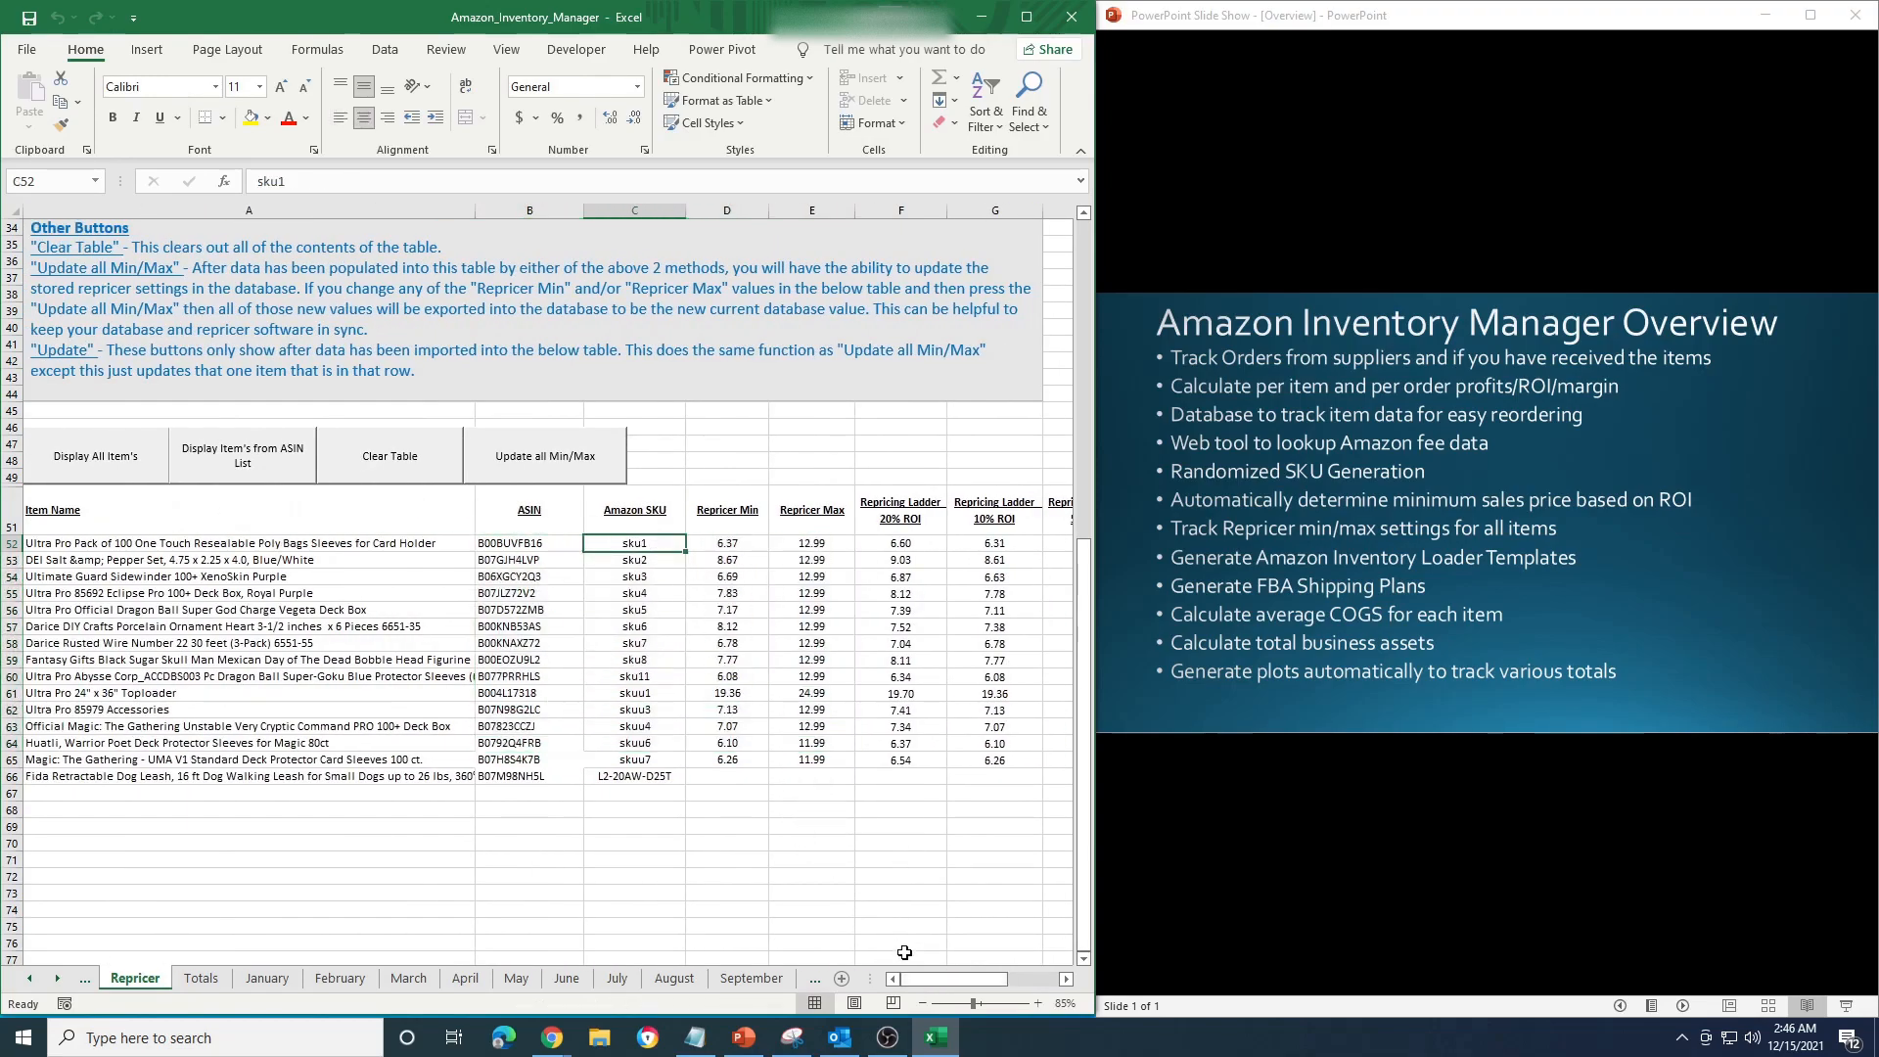
{"action": "left_click_drag", "start_coordinate": [925, 977], "coordinate": [938, 977]}
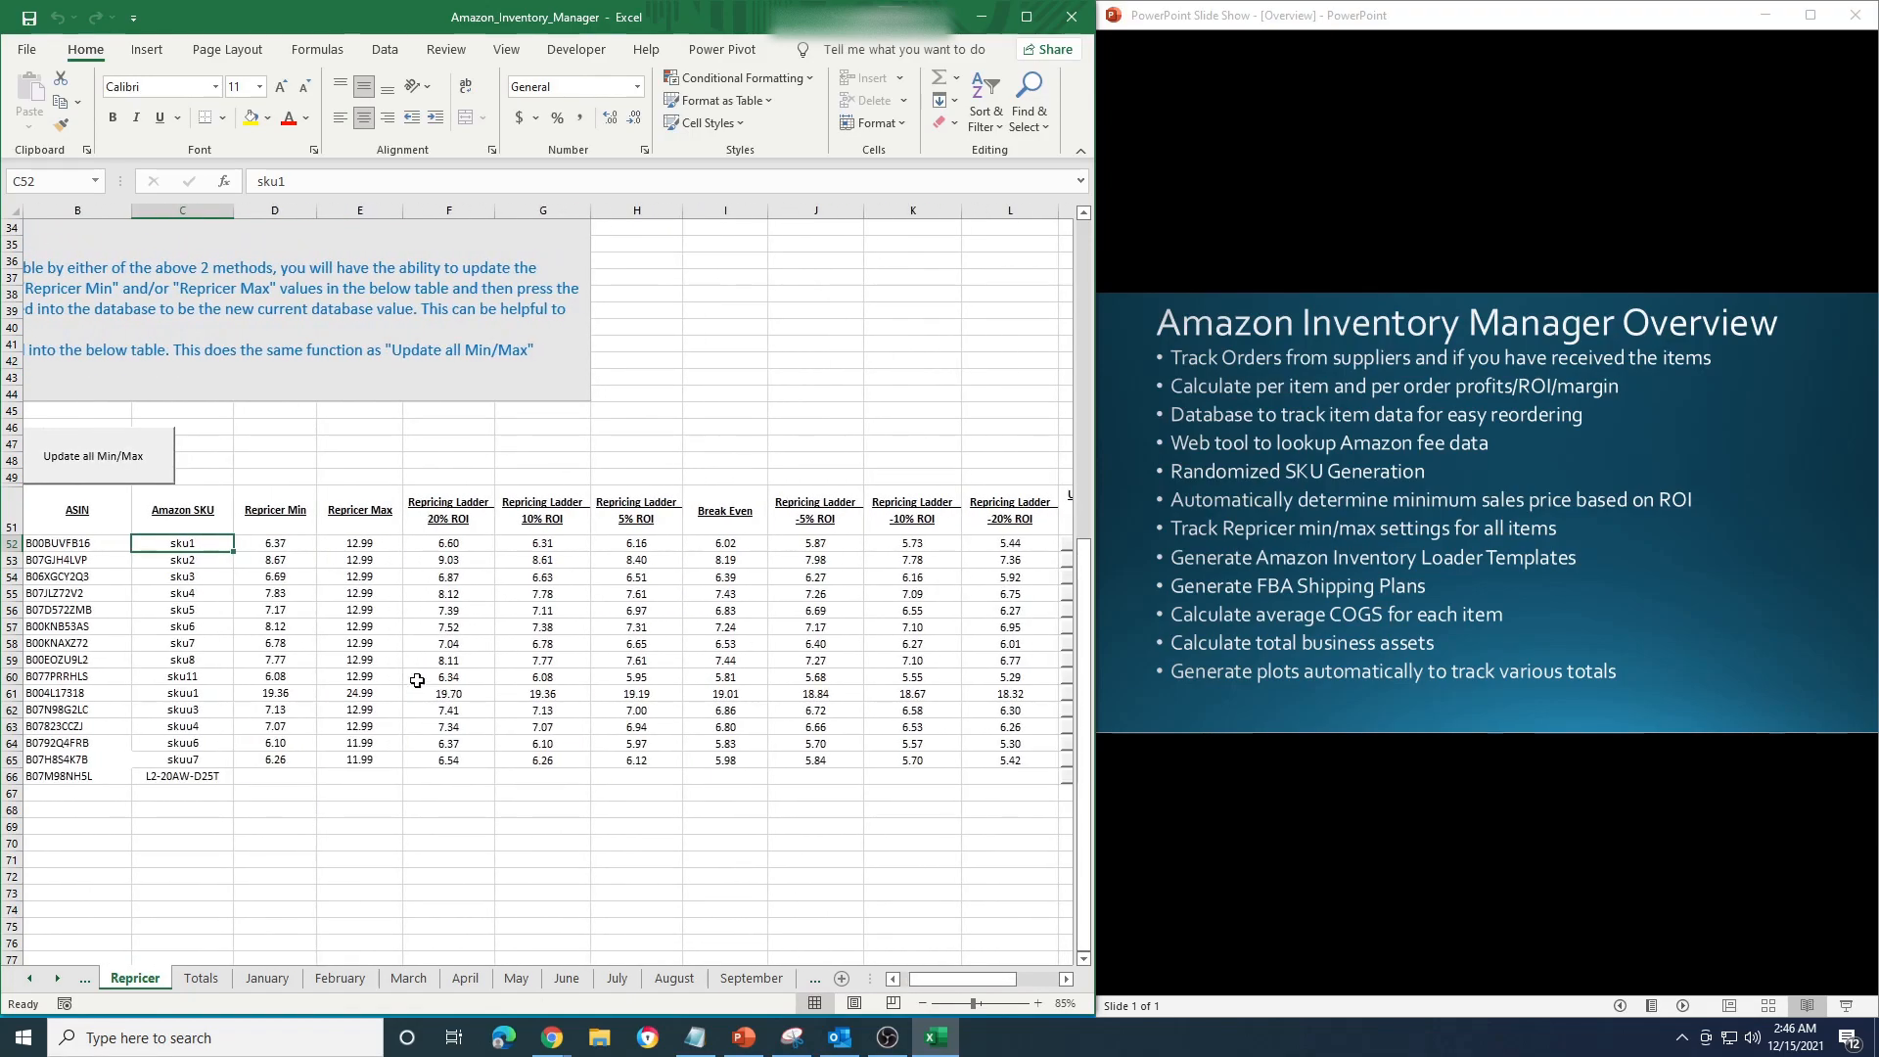
{"action": "left_click_drag", "start_coordinate": [298, 547], "coordinate": [368, 759]}
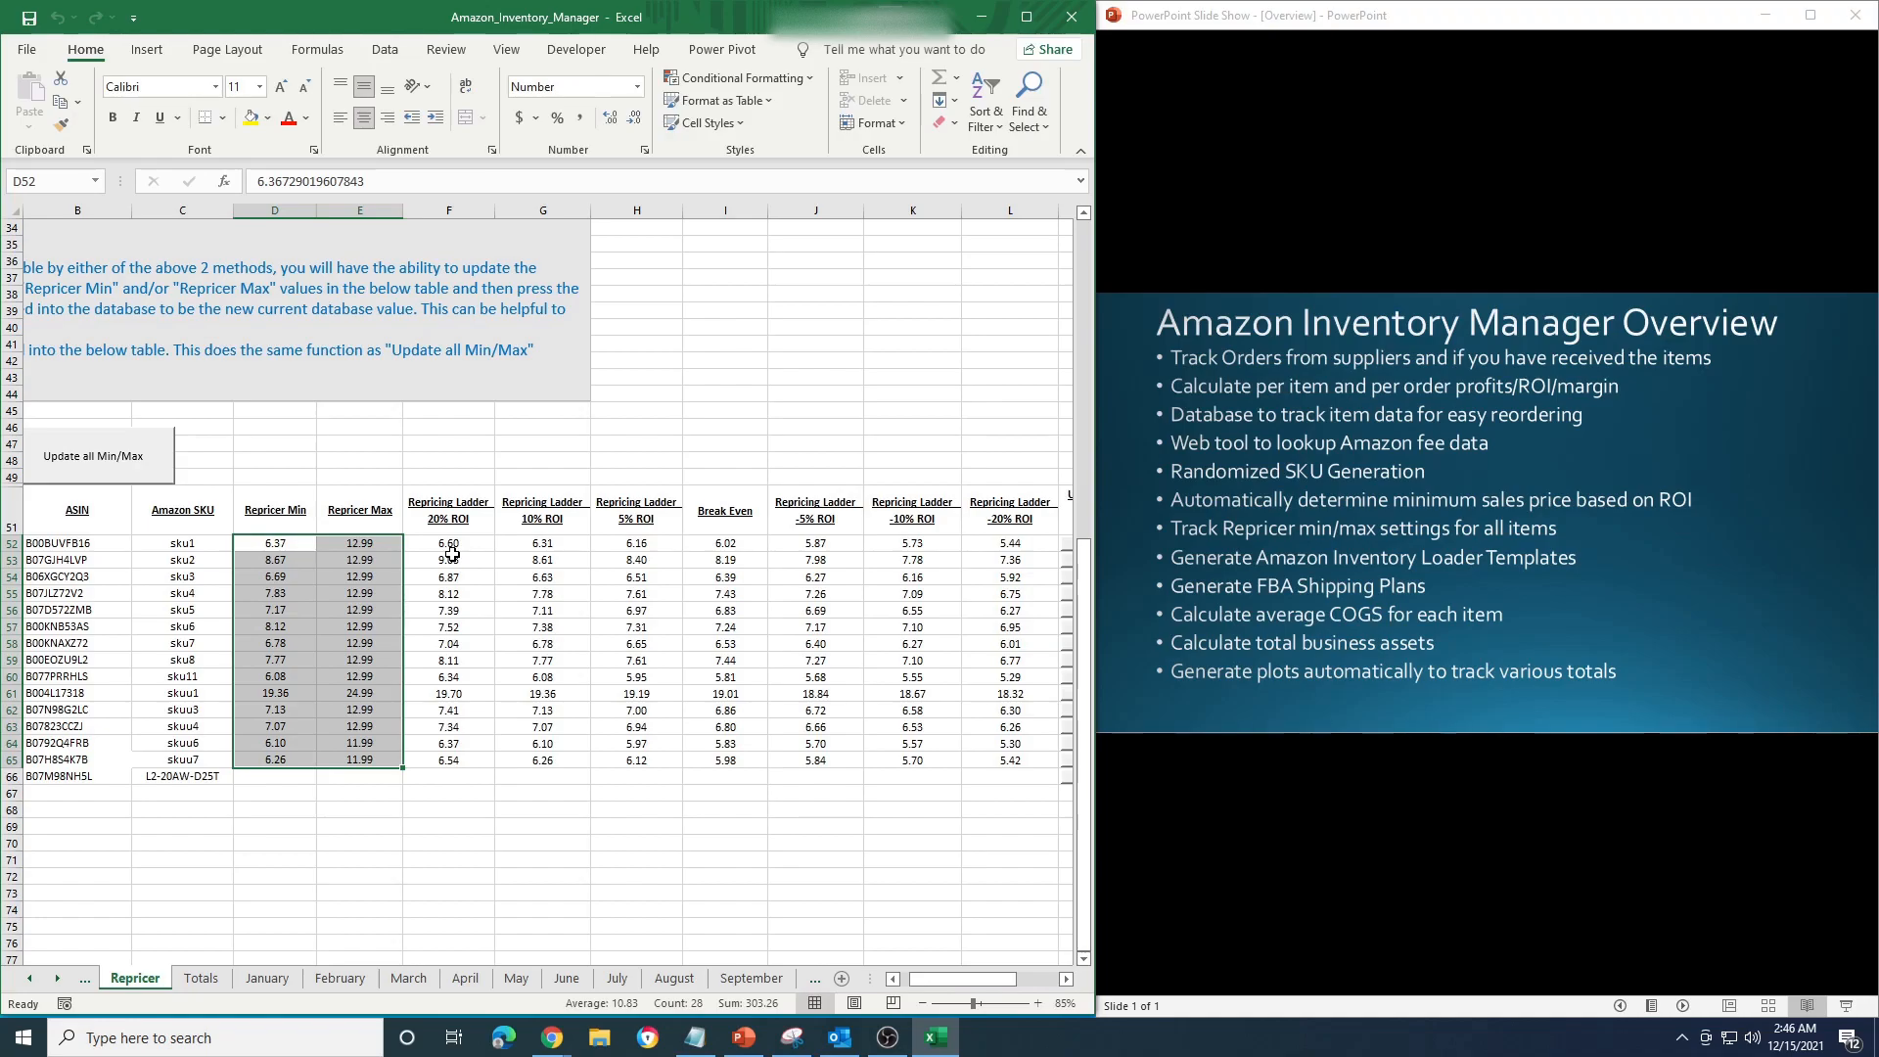
{"action": "left_click_drag", "start_coordinate": [453, 543], "coordinate": [546, 545]}
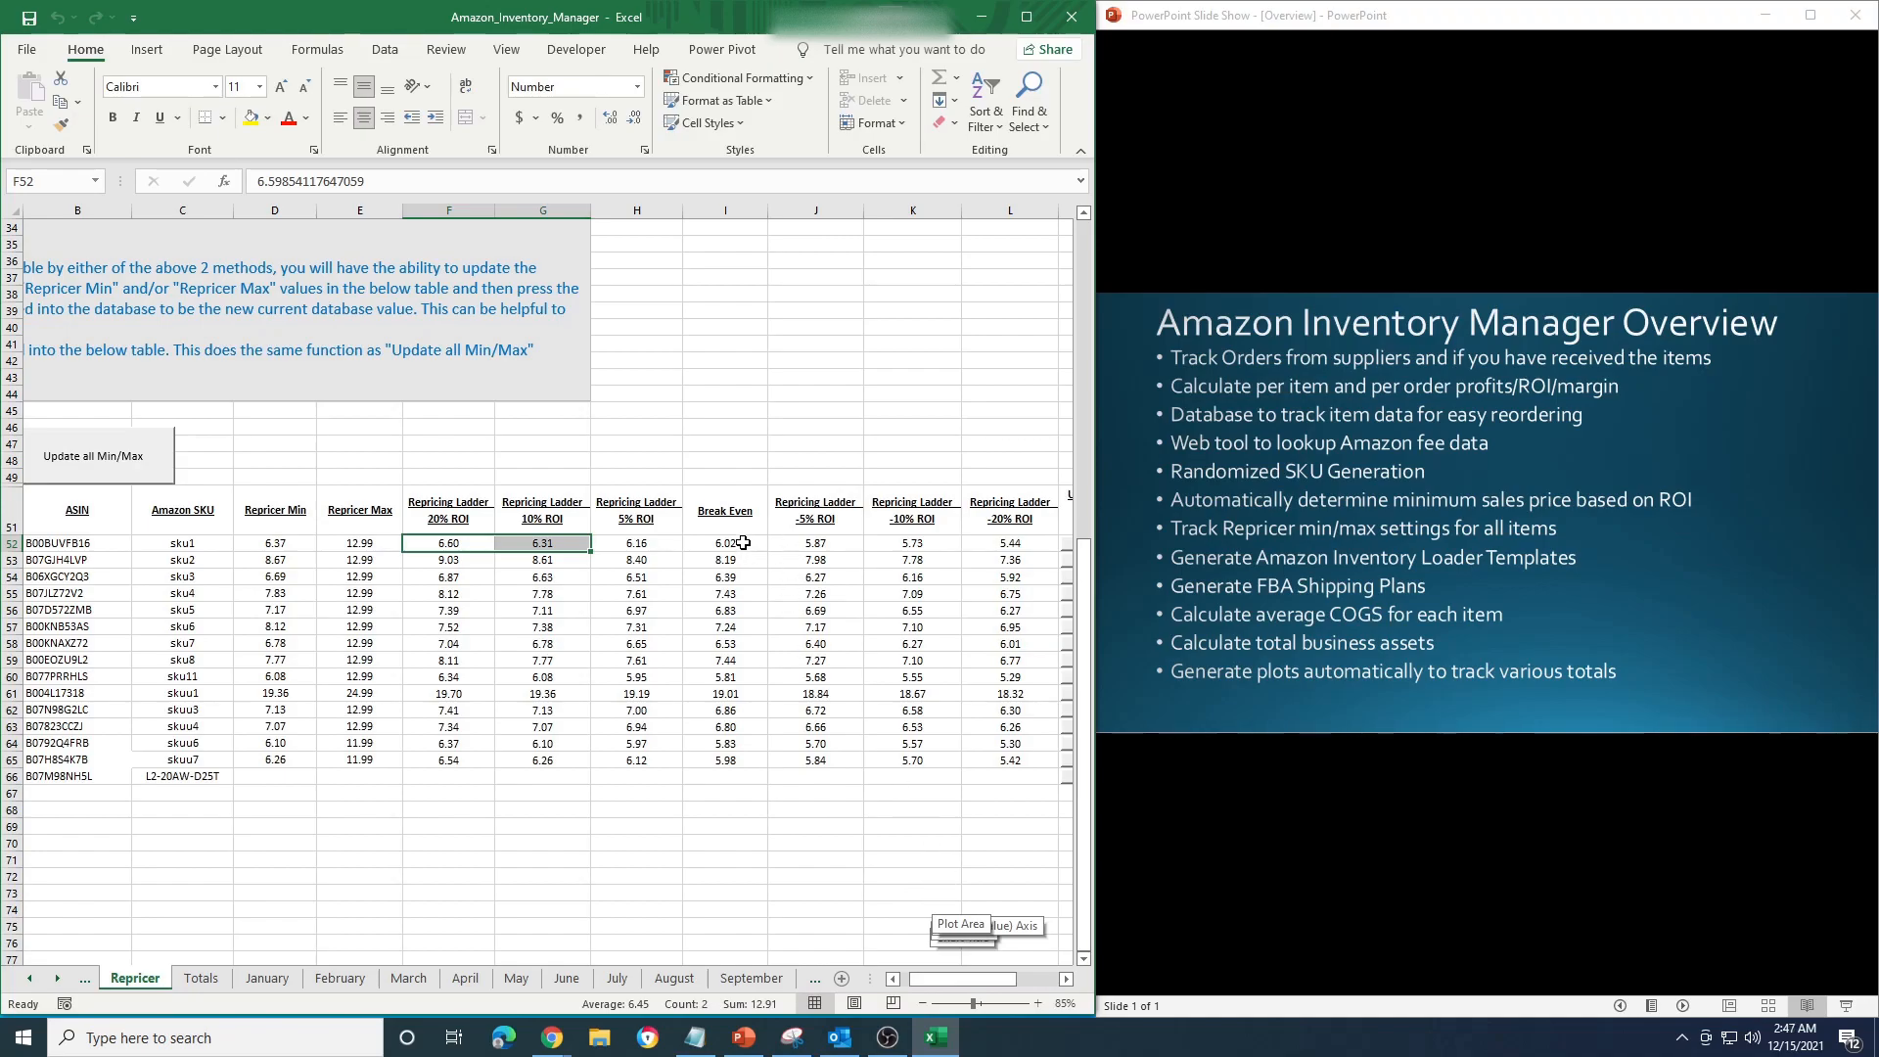
{"action": "left_click_drag", "start_coordinate": [744, 542], "coordinate": [747, 761]}
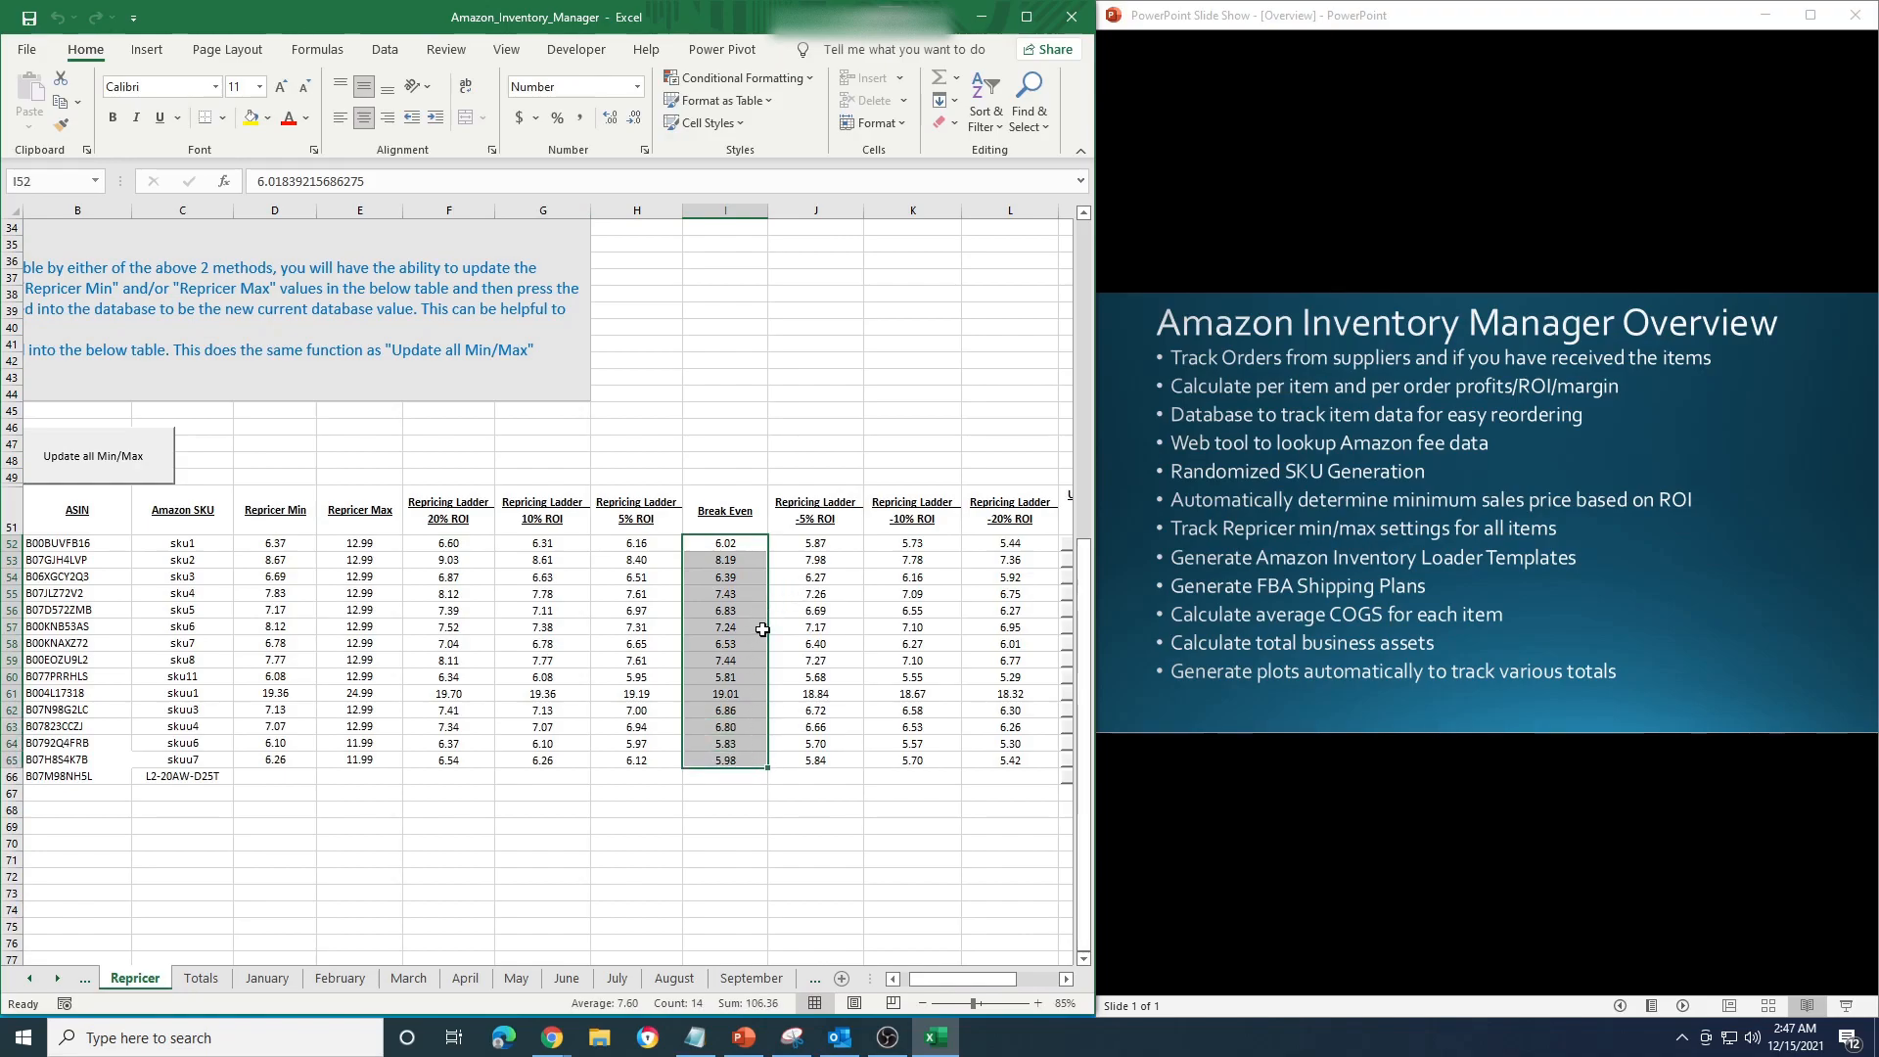
Examine the Repricer table's break-even and negative ROI ladder columns from -5% to -20%.
{"action": "left_click_drag", "start_coordinate": [803, 548], "coordinate": [1047, 764]}
{"action": "left_click_drag", "start_coordinate": [698, 551], "coordinate": [989, 780]}
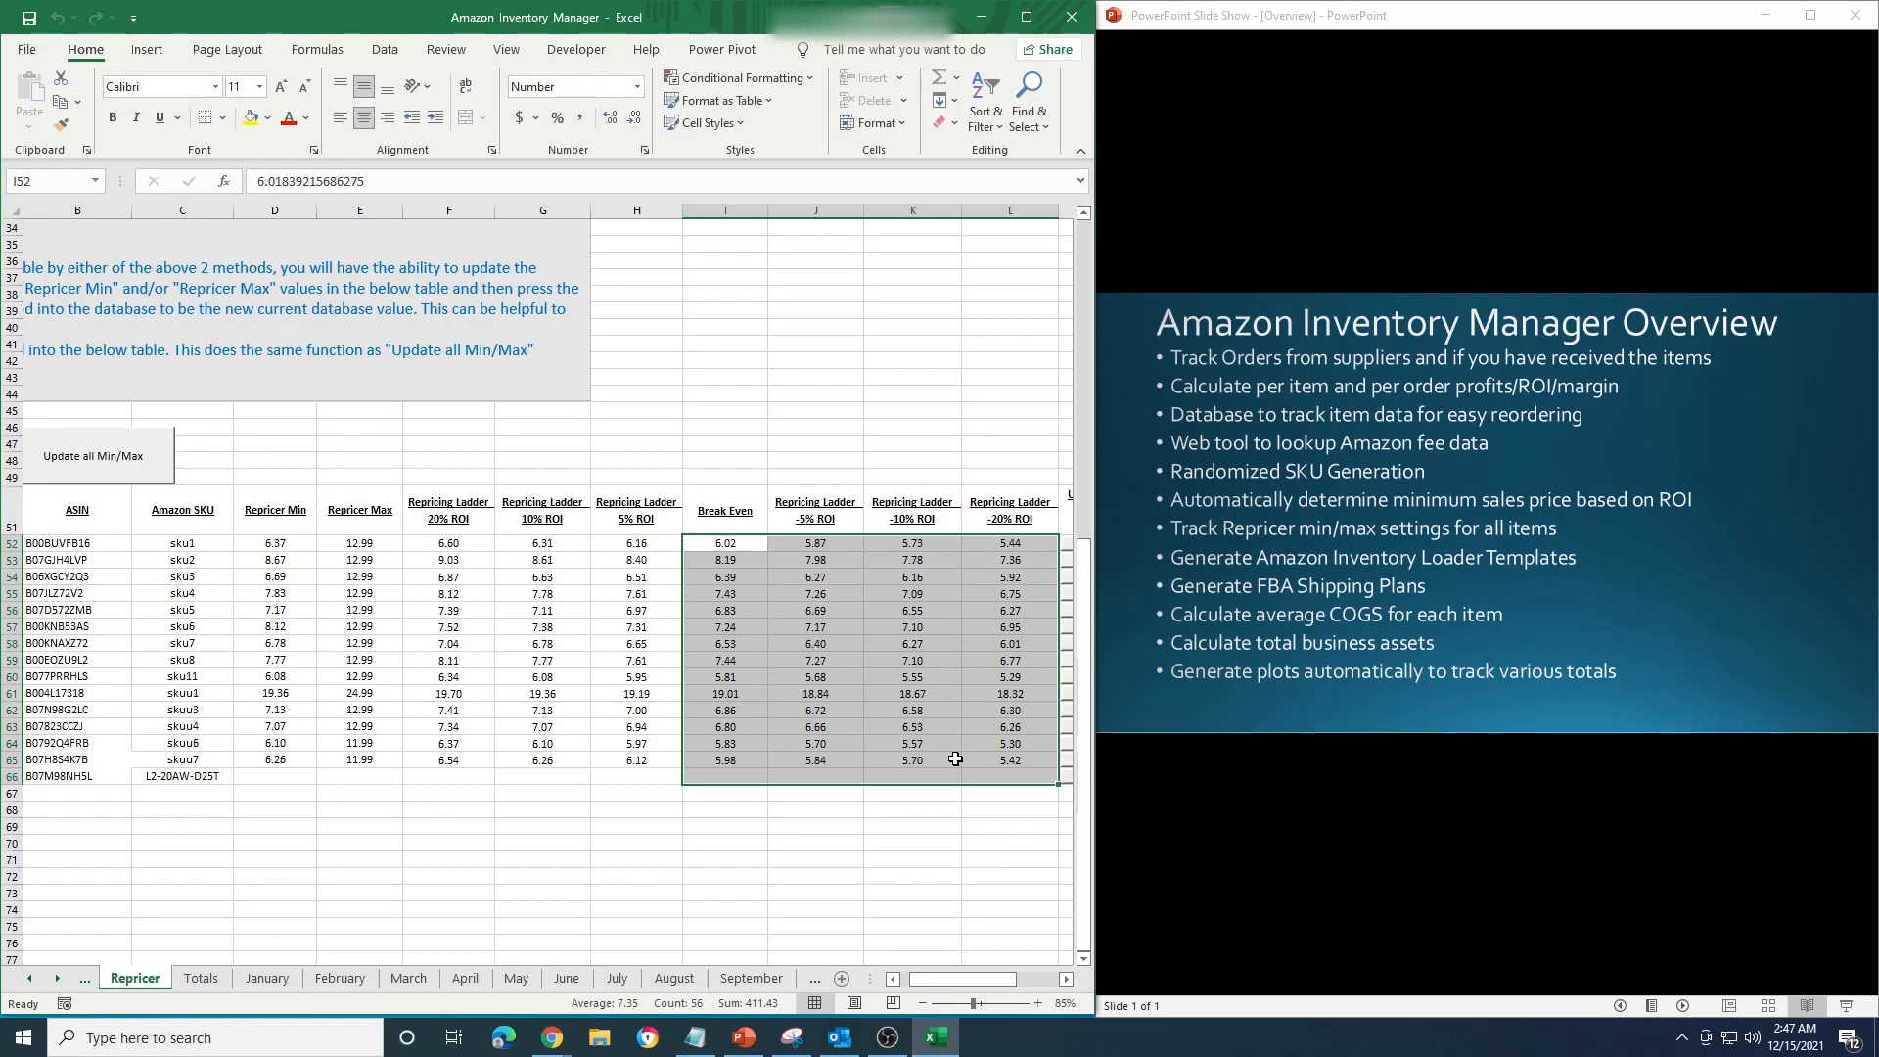
{"action": "left_click", "coordinate": [736, 545]}
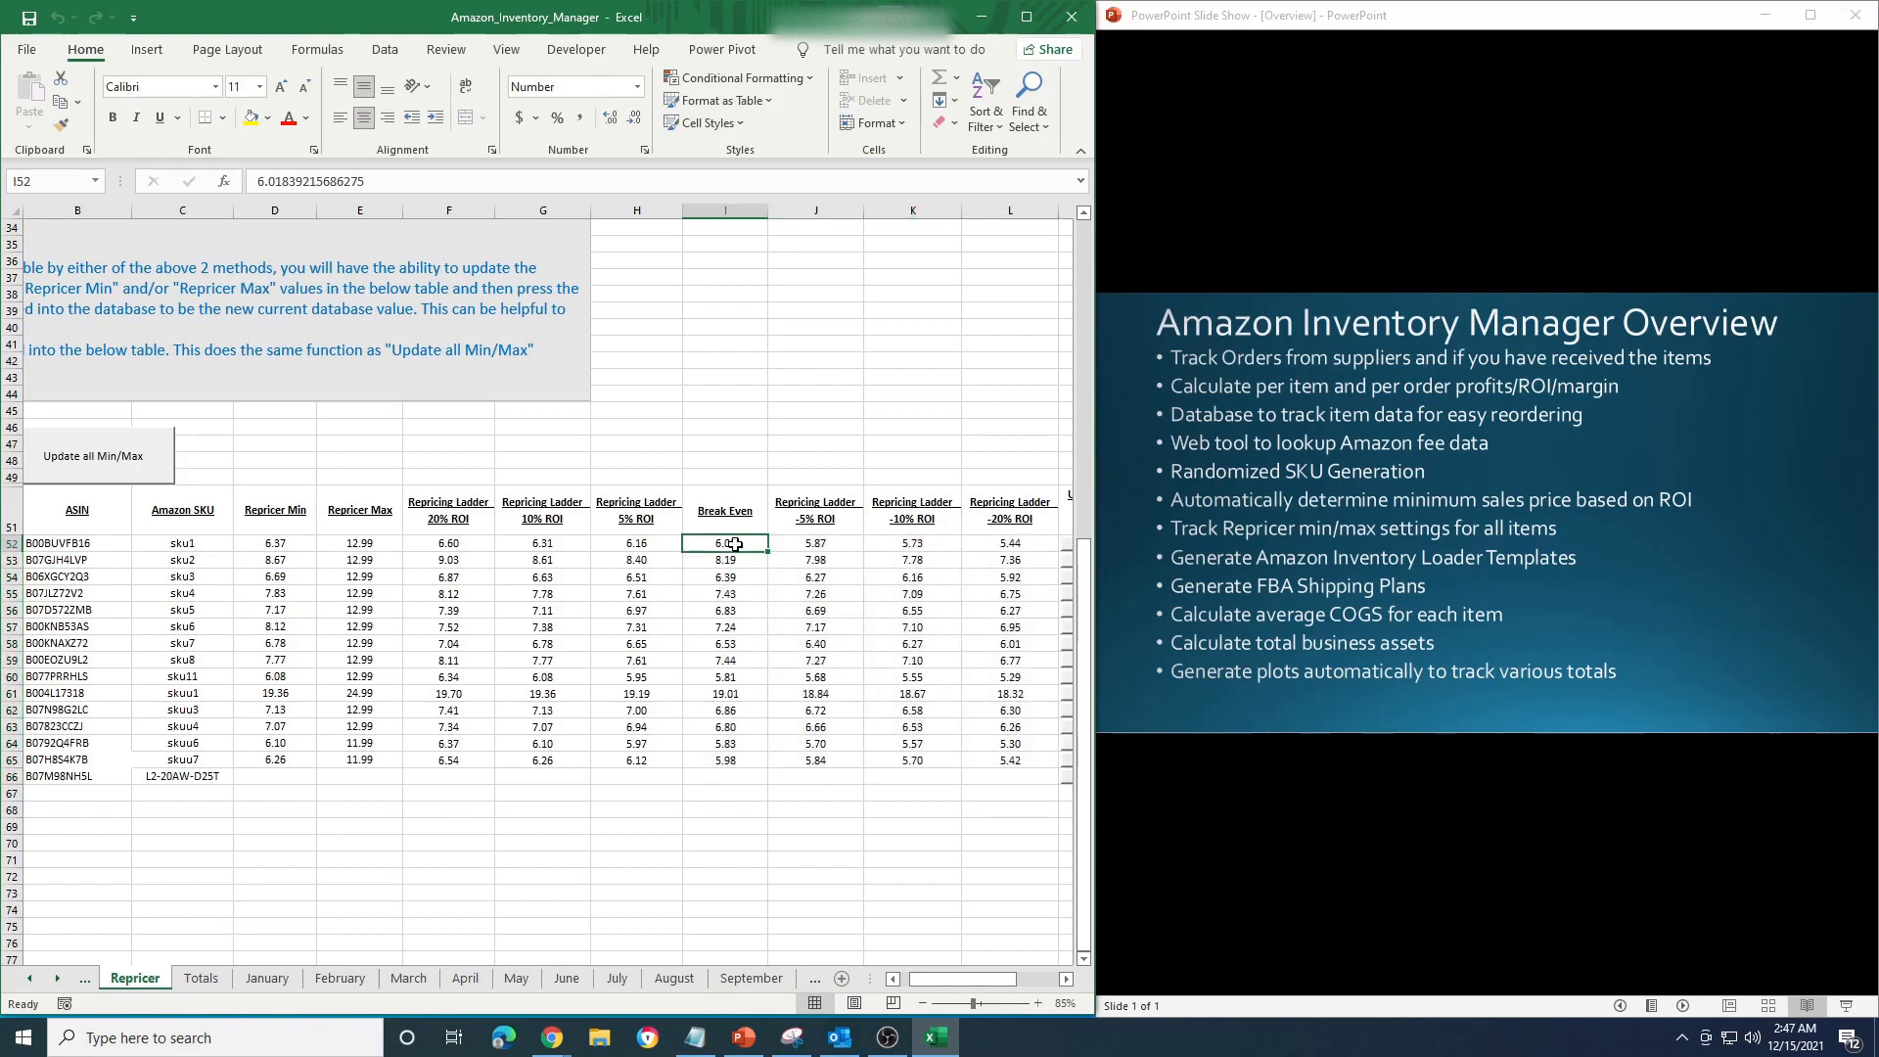
Clear the Repricer table and repopulate it with all database items.
{"action": "left_click_drag", "start_coordinate": [941, 979], "coordinate": [932, 984]}
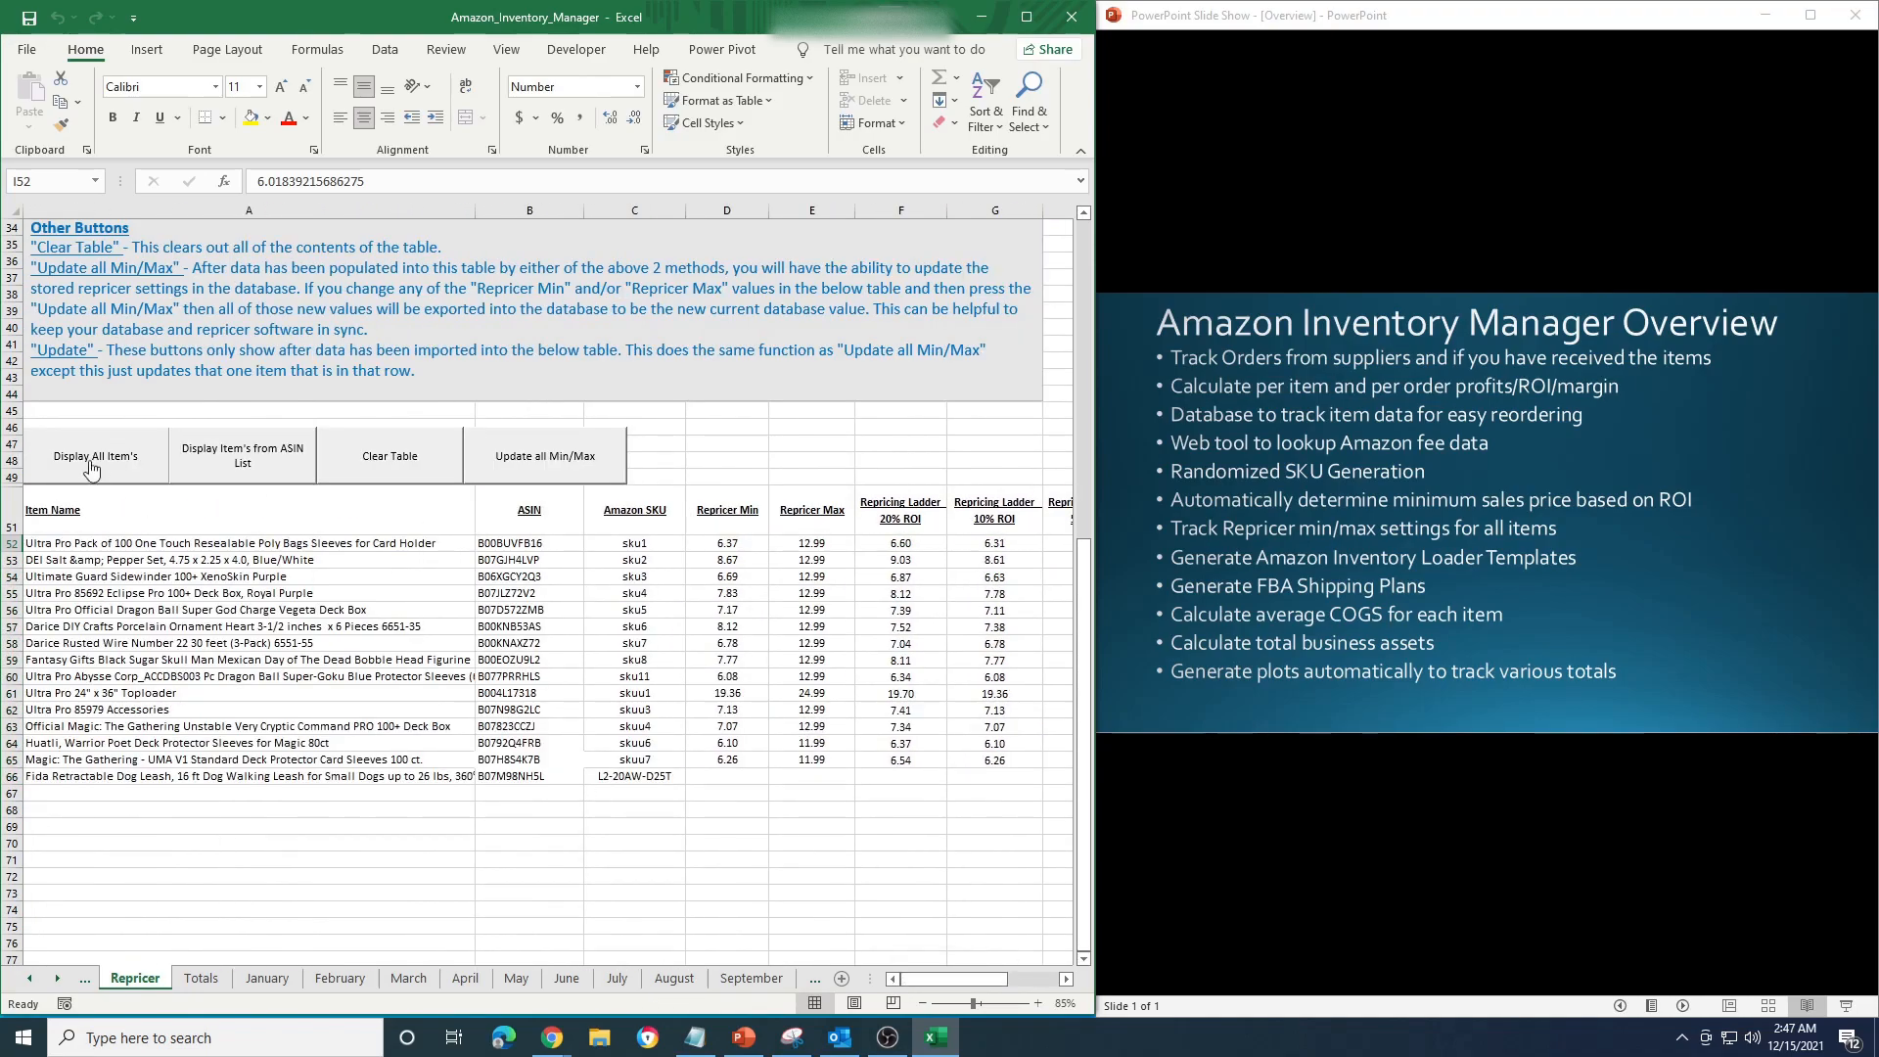
{"action": "left_click", "coordinate": [379, 464]}
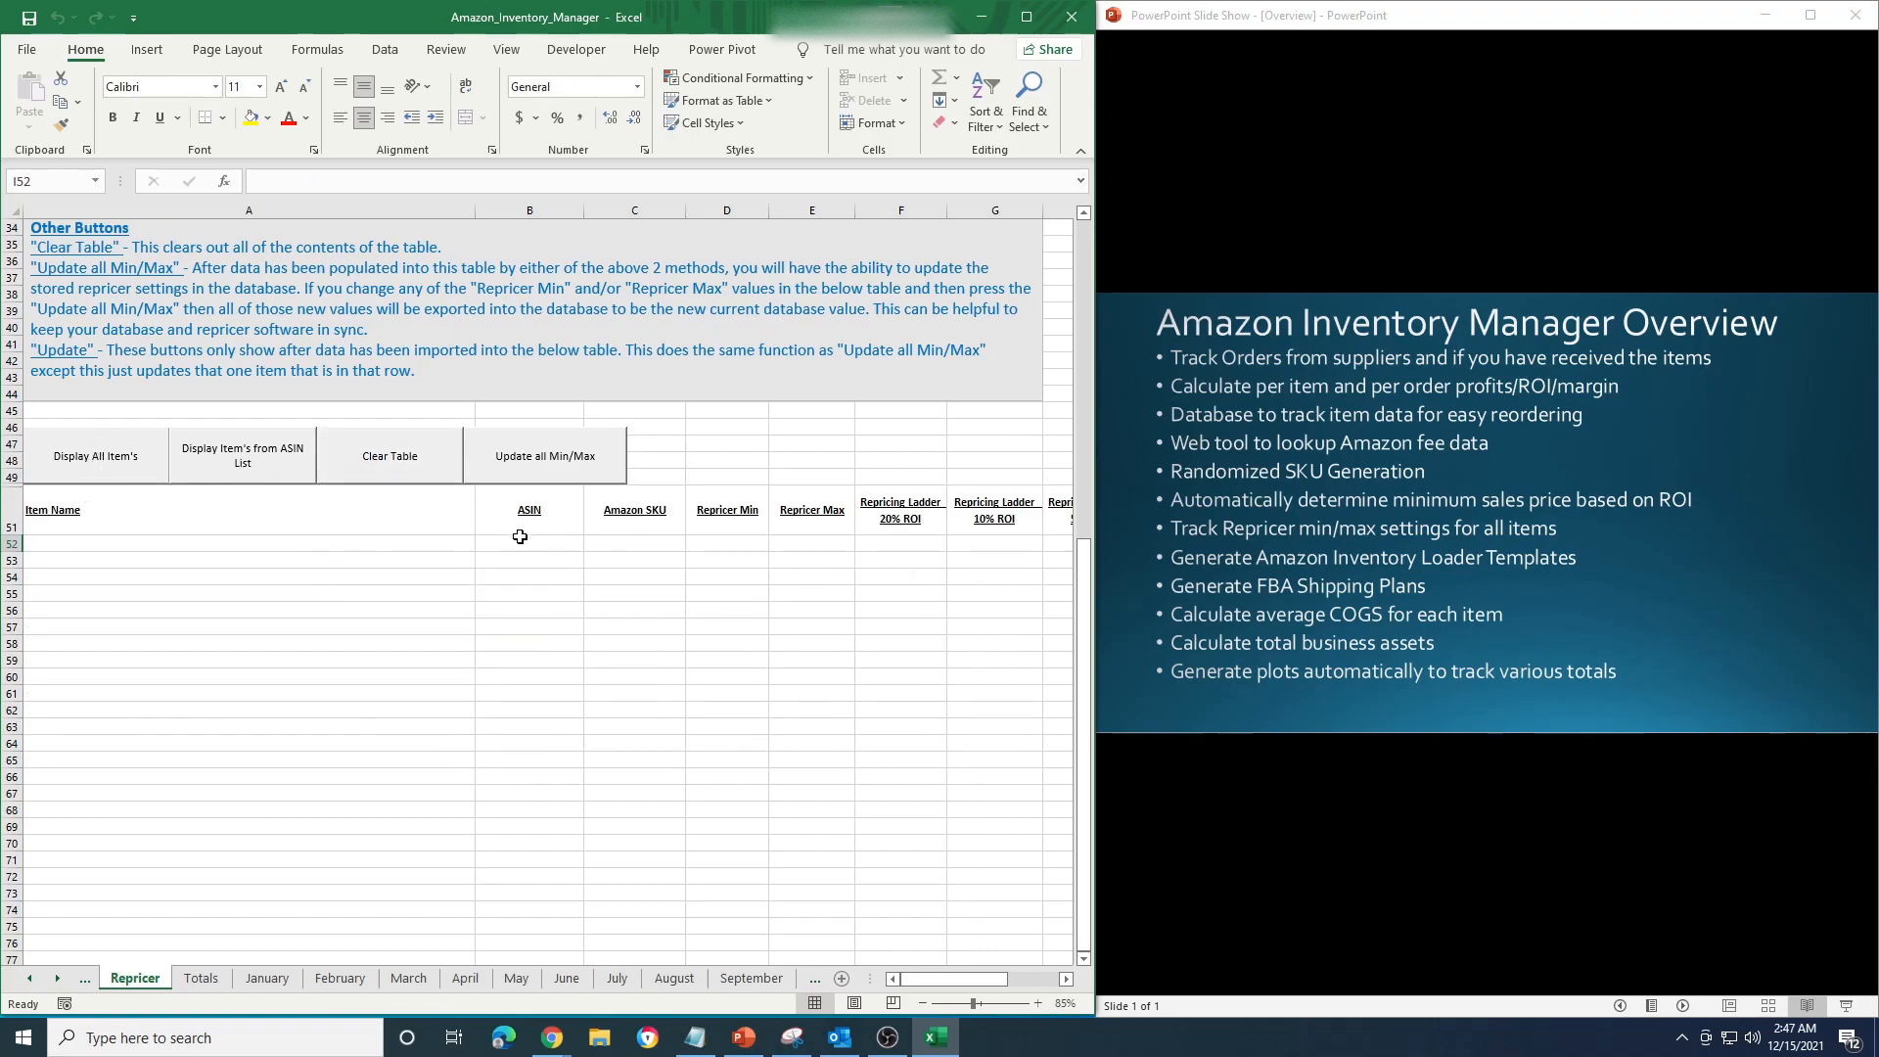
{"action": "left_click_drag", "start_coordinate": [524, 546], "coordinate": [537, 647]}
{"action": "left_click", "coordinate": [728, 693]}
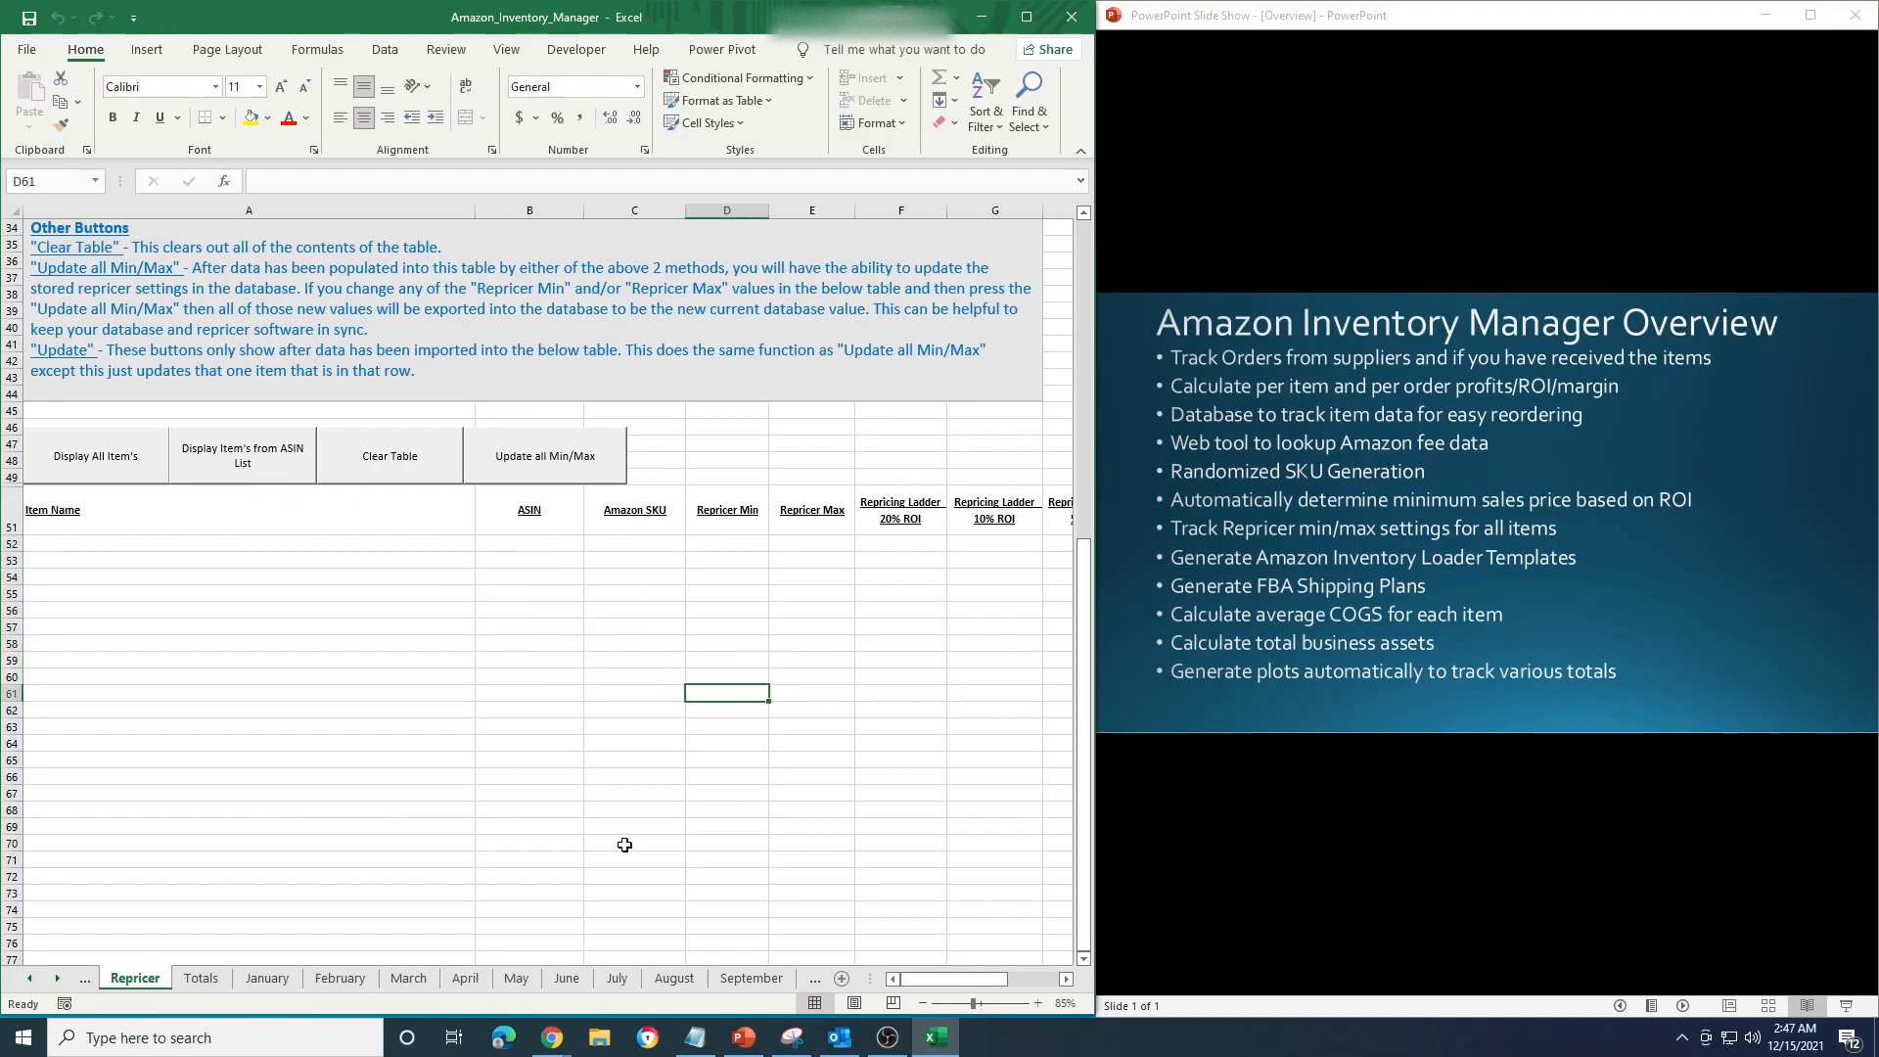
{"action": "left_click", "coordinate": [96, 464]}
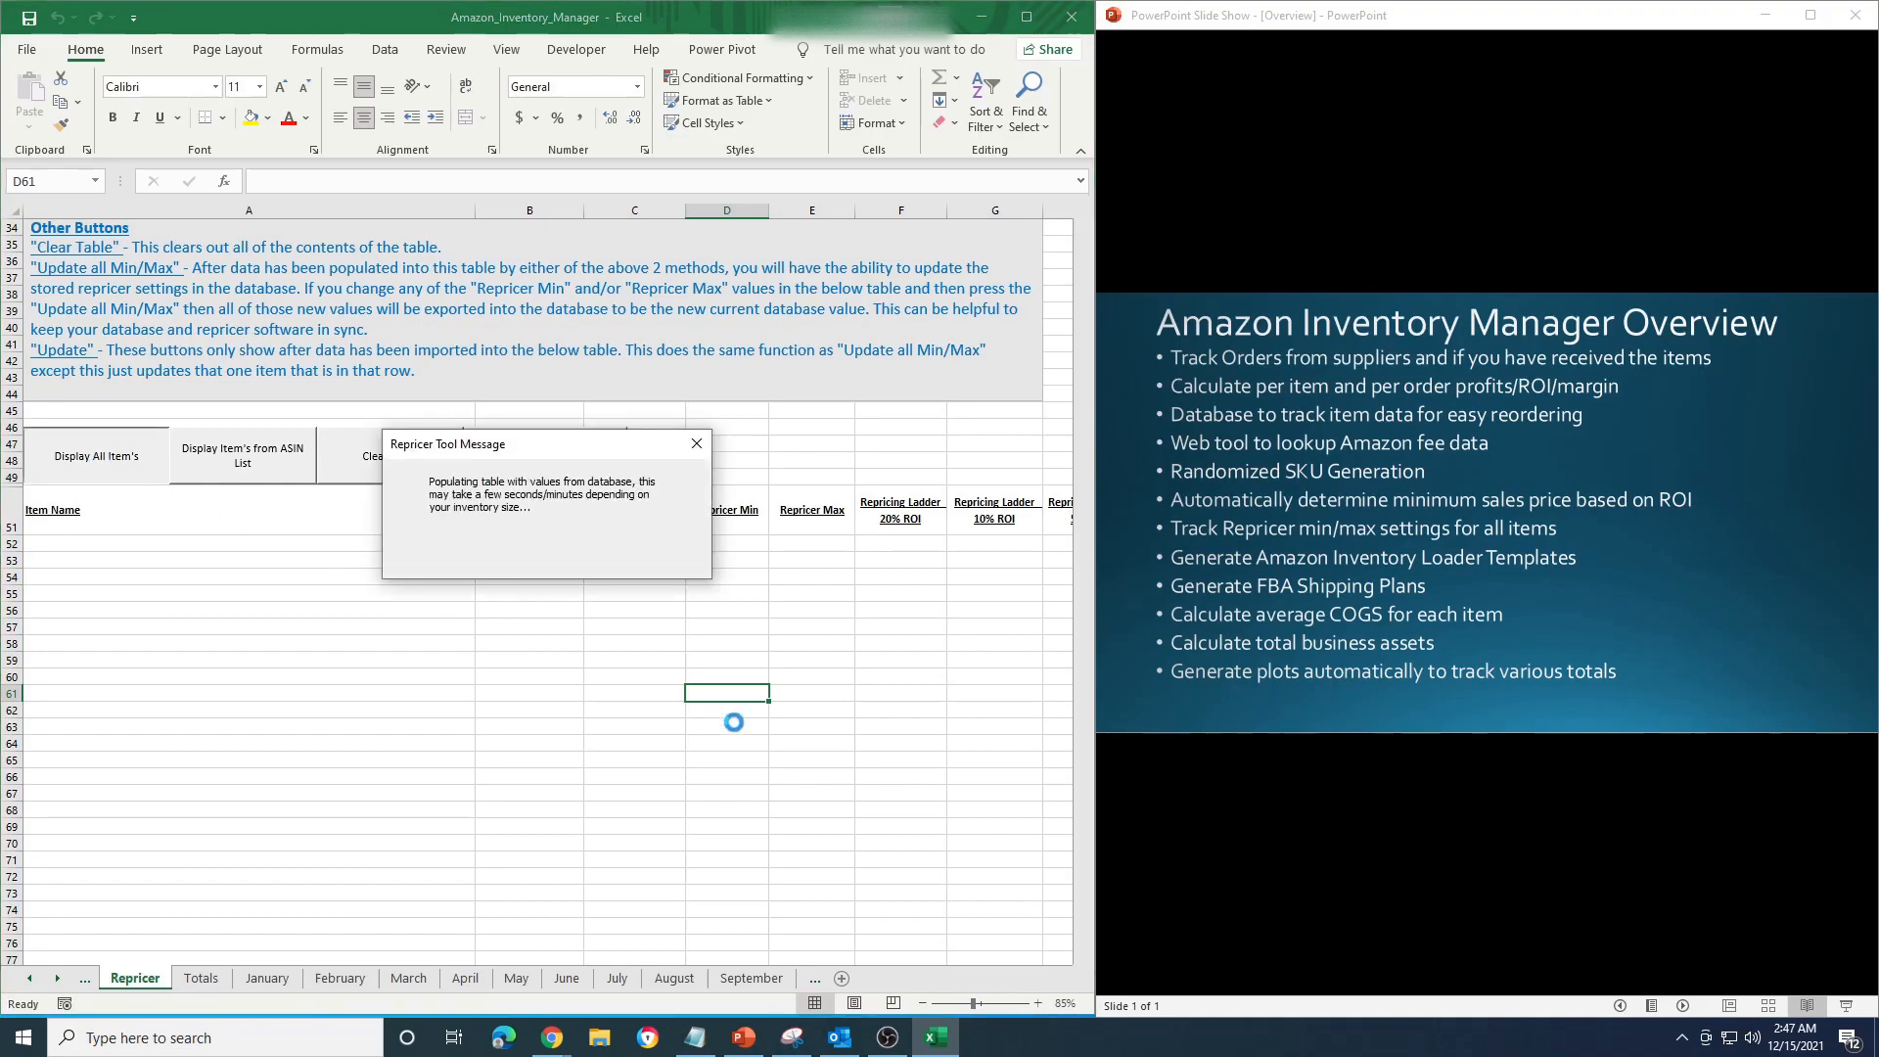
{"action": "left_click_drag", "start_coordinate": [901, 973], "coordinate": [942, 984]}
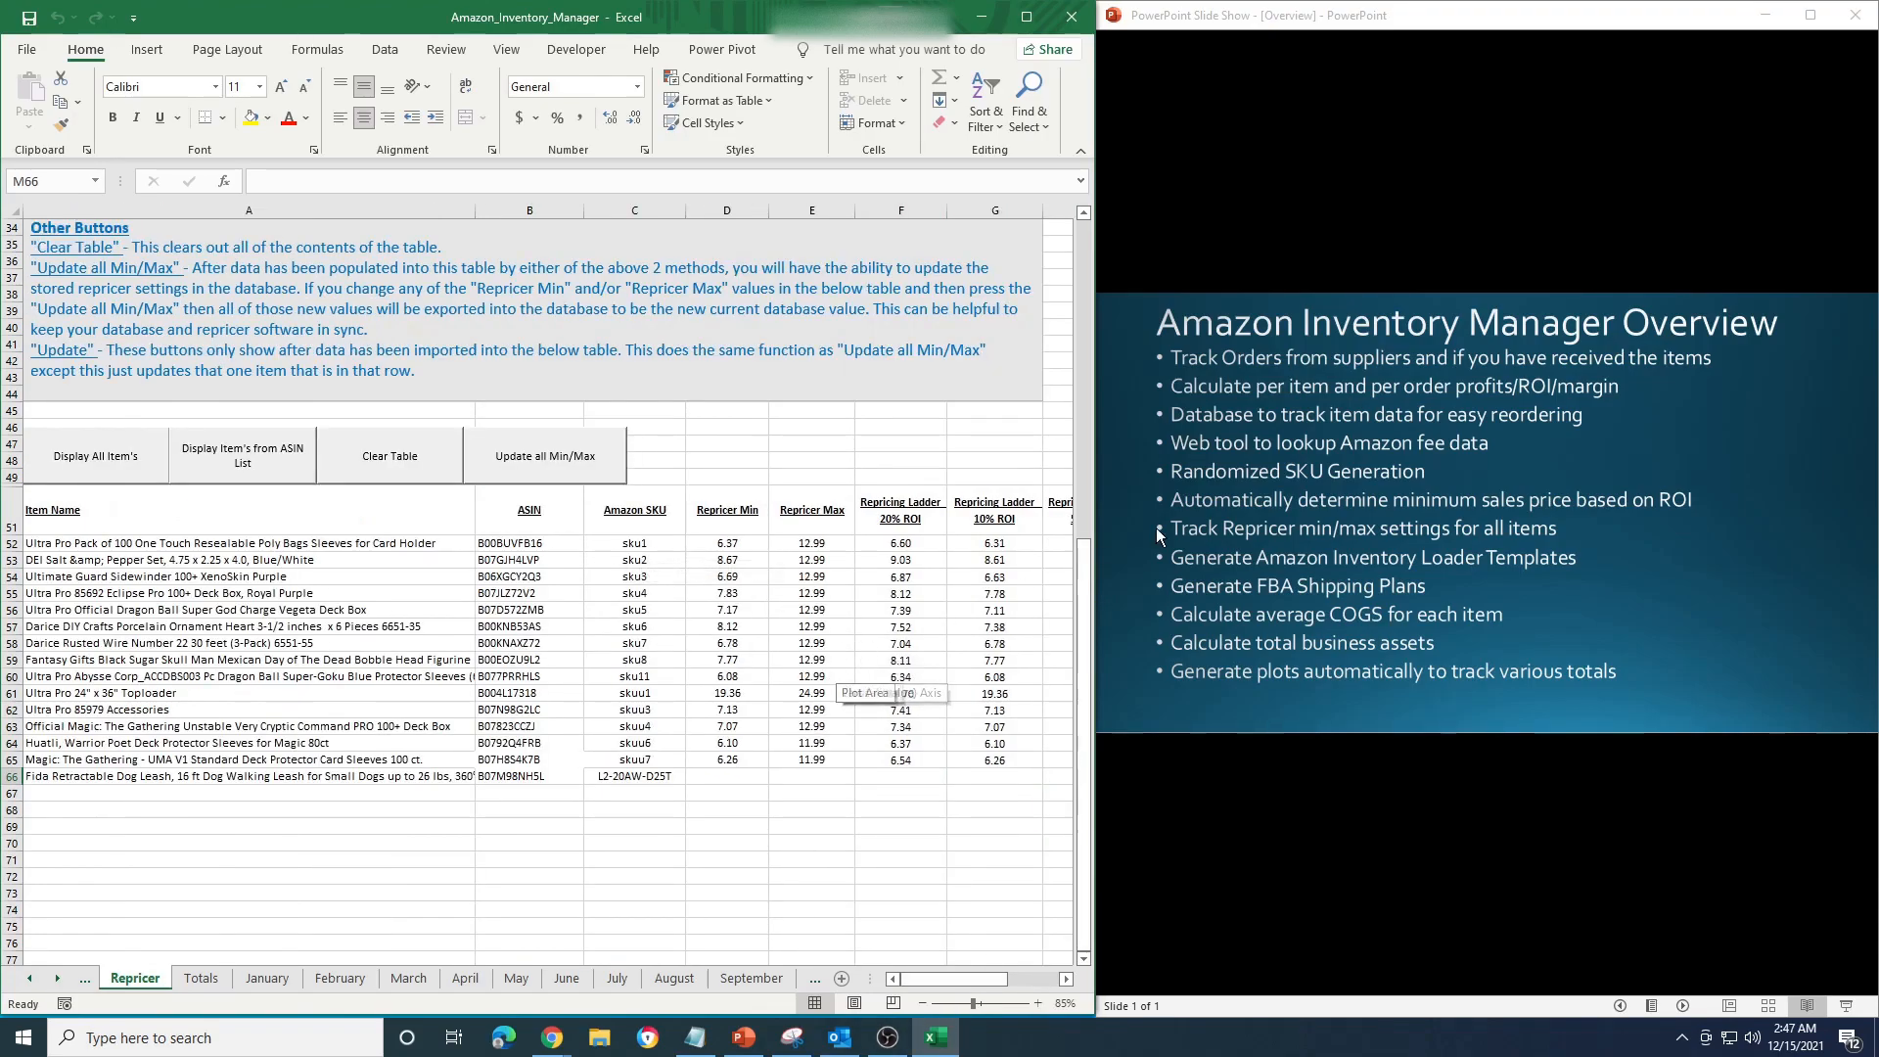
Generate an Amazon inventory loader template for the five ASINs in B175:B179 of the January sheet.
{"action": "left_click", "coordinate": [284, 984]}
{"action": "scroll", "coordinate": [455, 734], "scroll_direction": "up", "scroll_amount": 6}
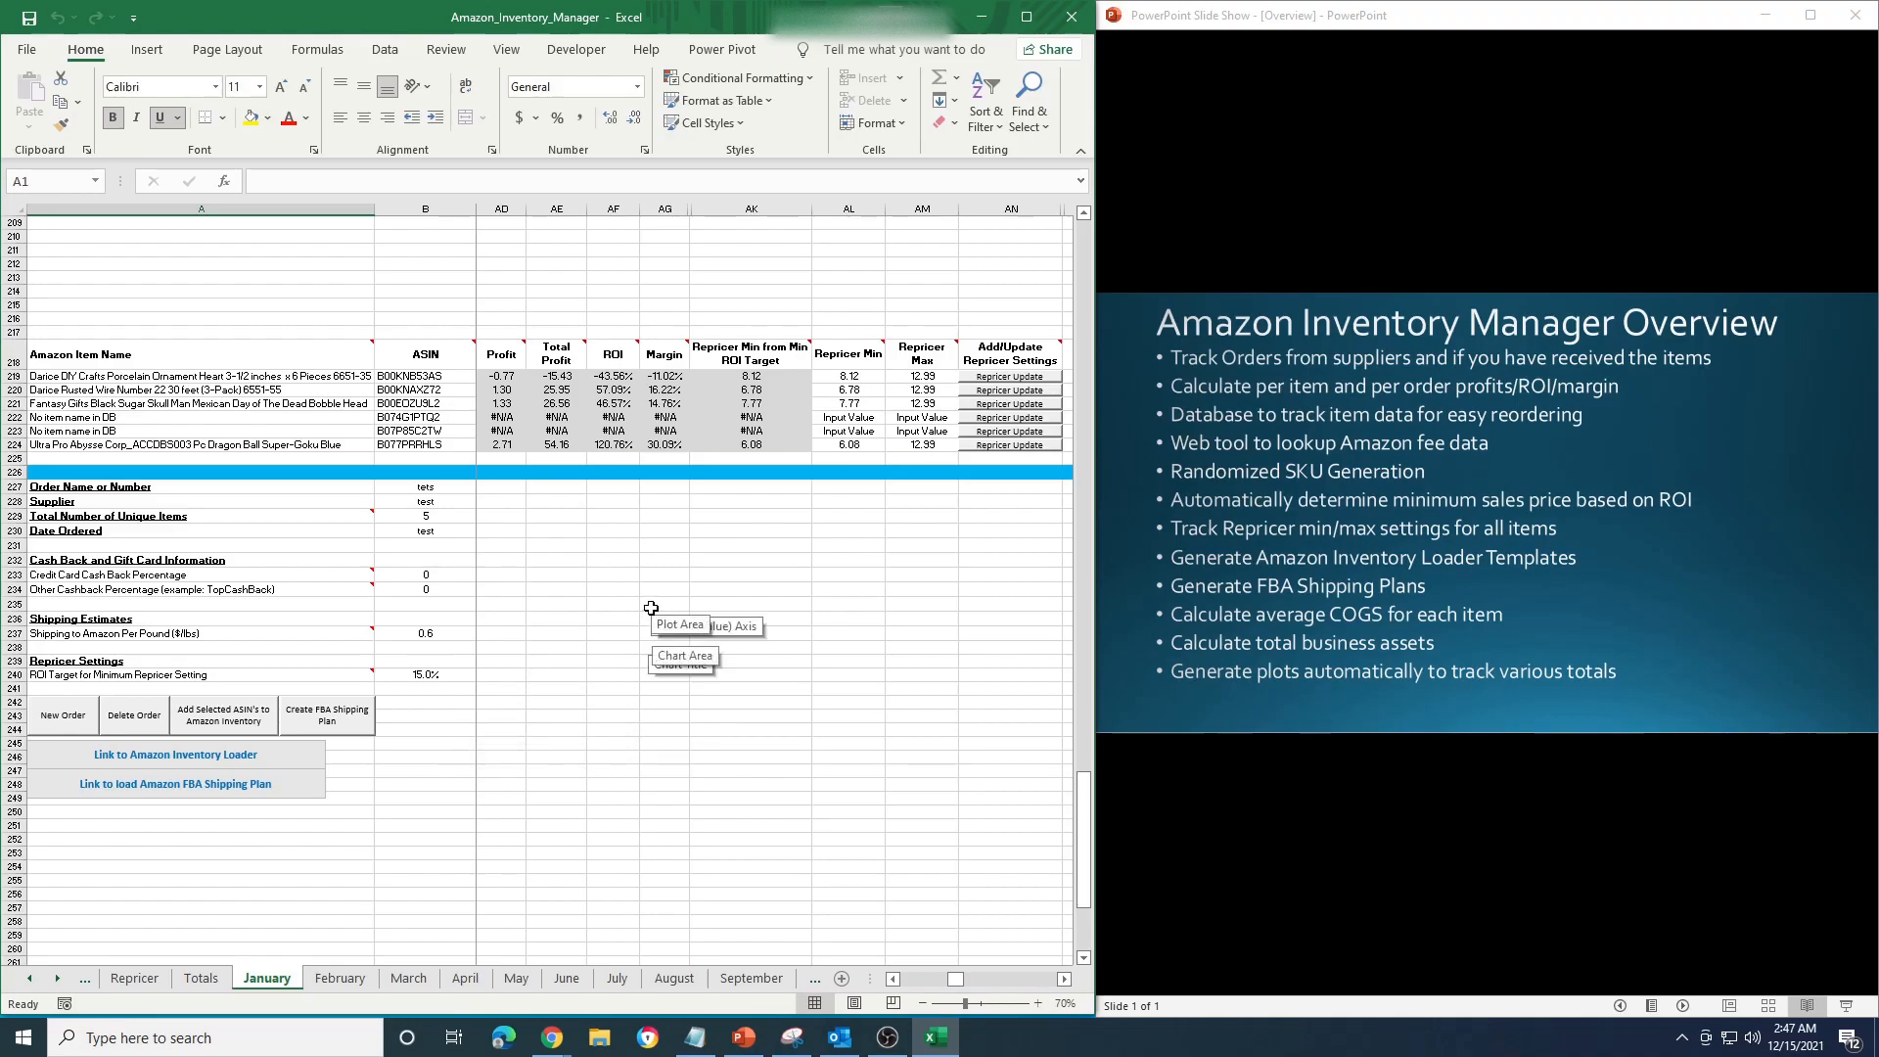
{"action": "scroll", "coordinate": [651, 608], "scroll_direction": "up", "scroll_amount": 5}
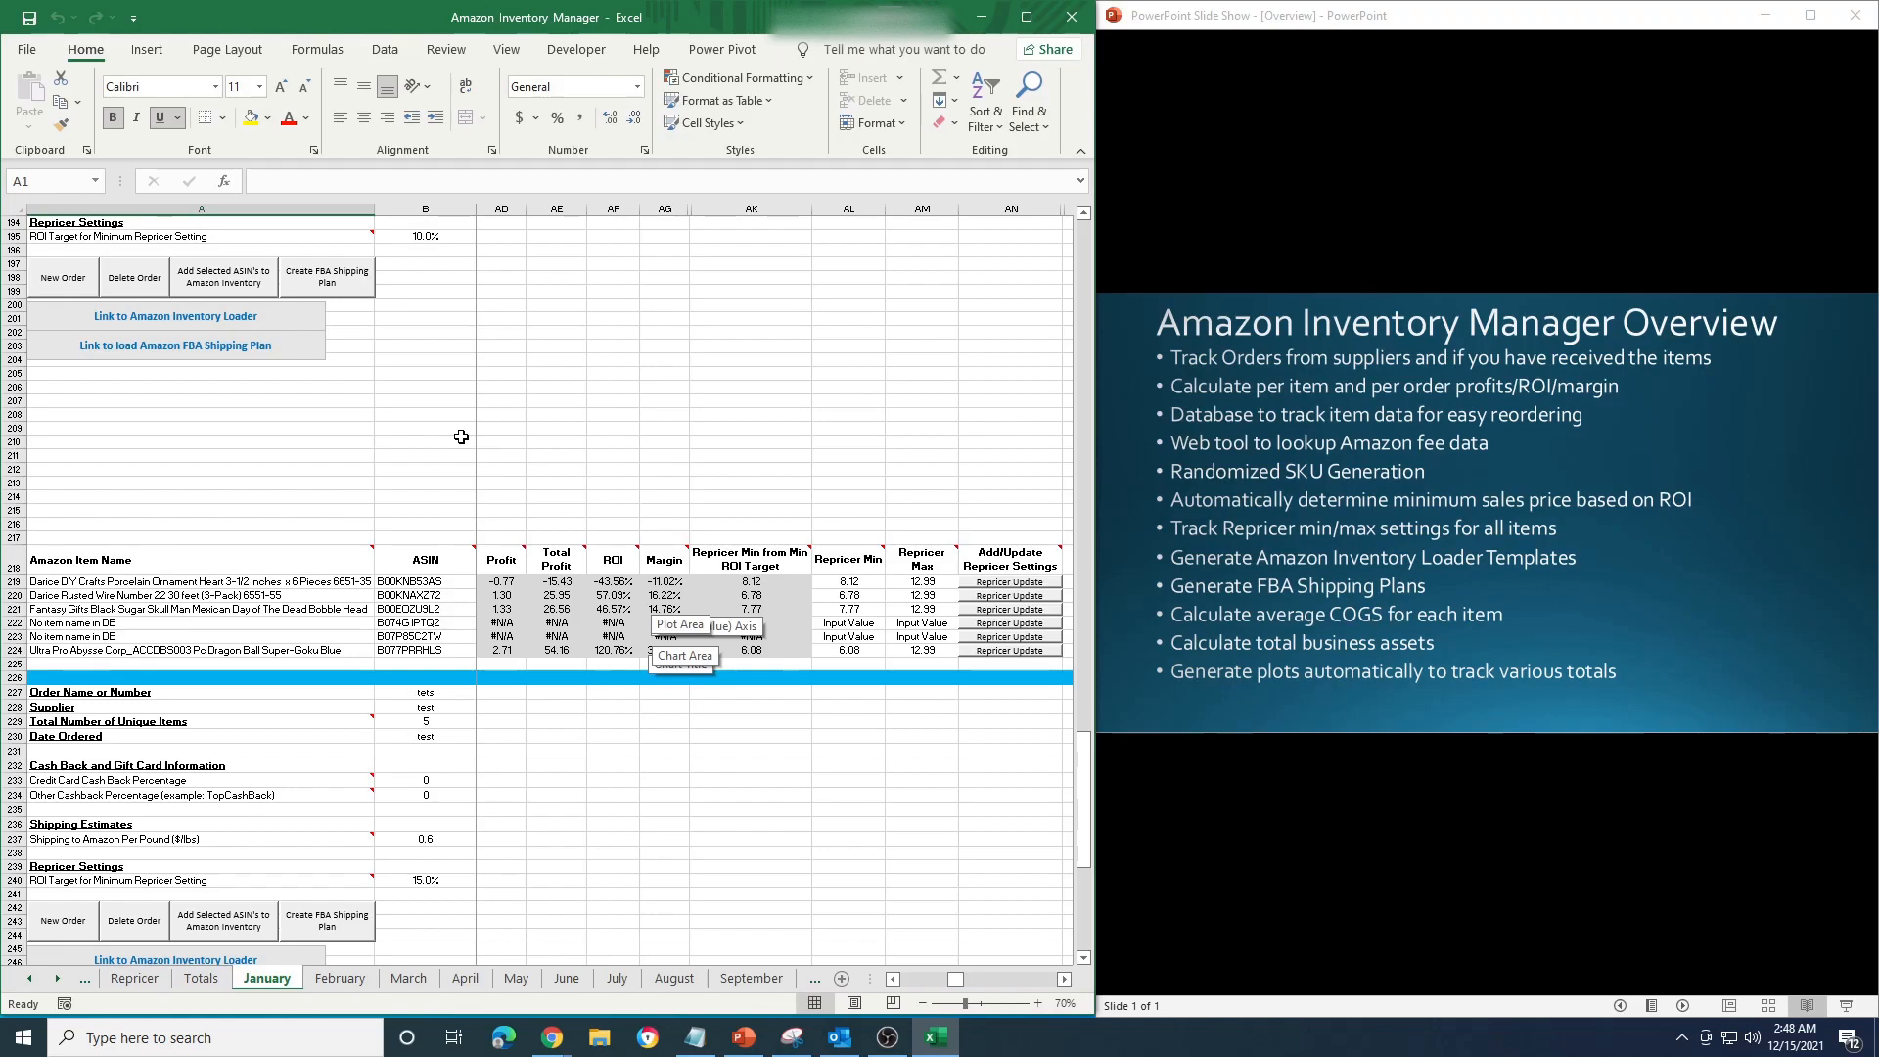
{"action": "scroll", "coordinate": [491, 416], "scroll_direction": "up", "scroll_amount": 13}
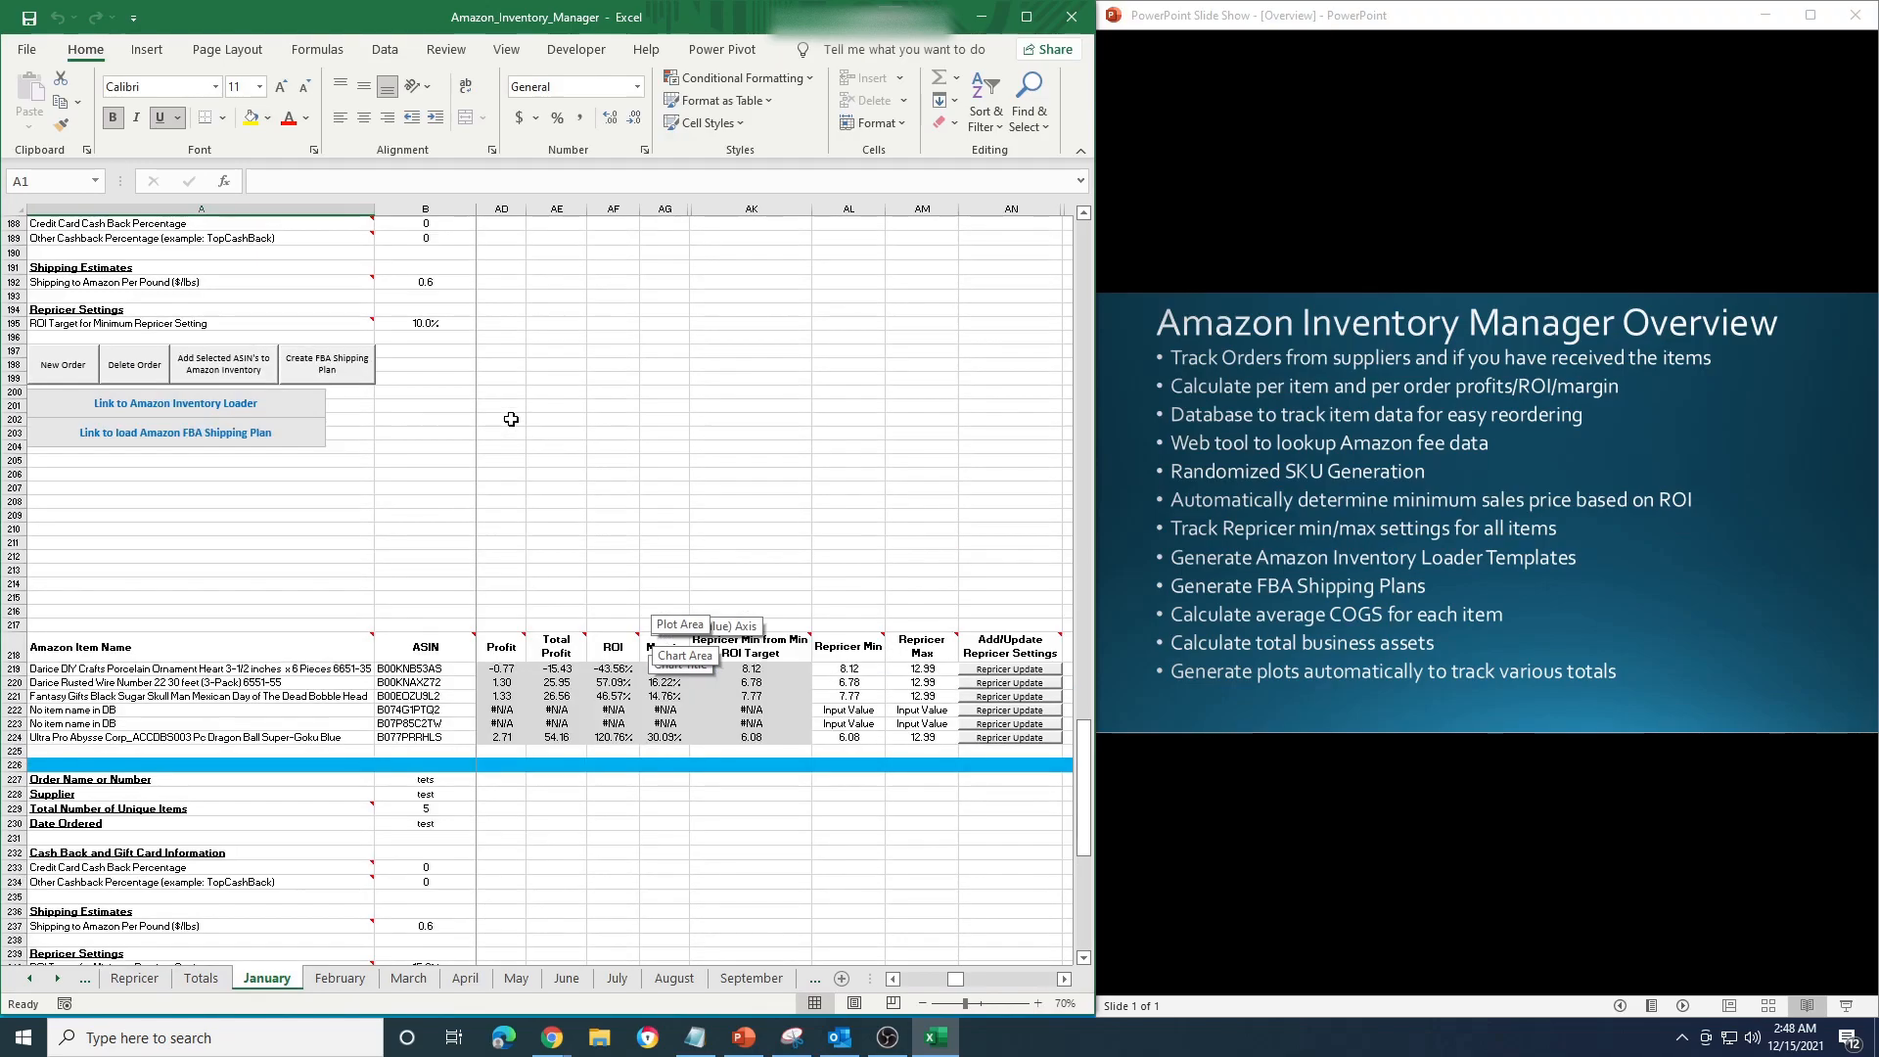
{"action": "scroll", "coordinate": [421, 516], "scroll_direction": "up", "scroll_amount": 3}
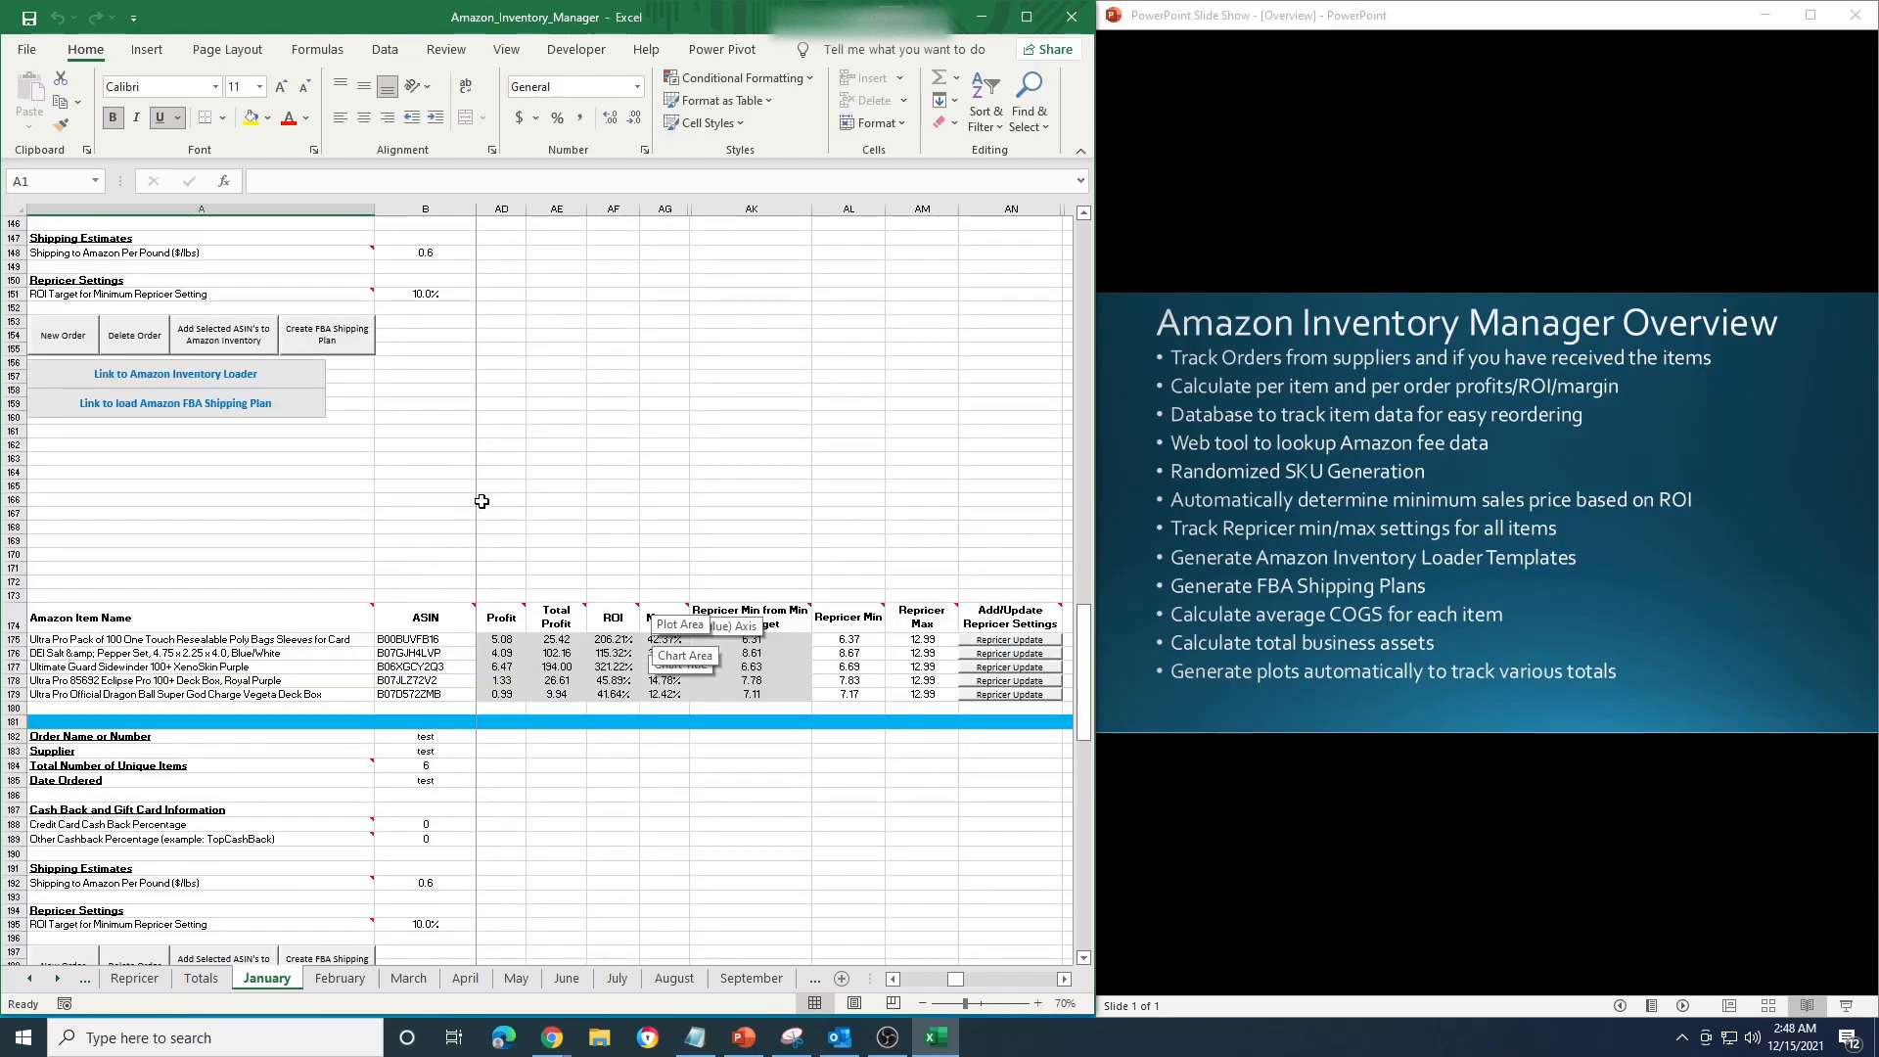
{"action": "left_click_drag", "start_coordinate": [416, 639], "coordinate": [419, 694]}
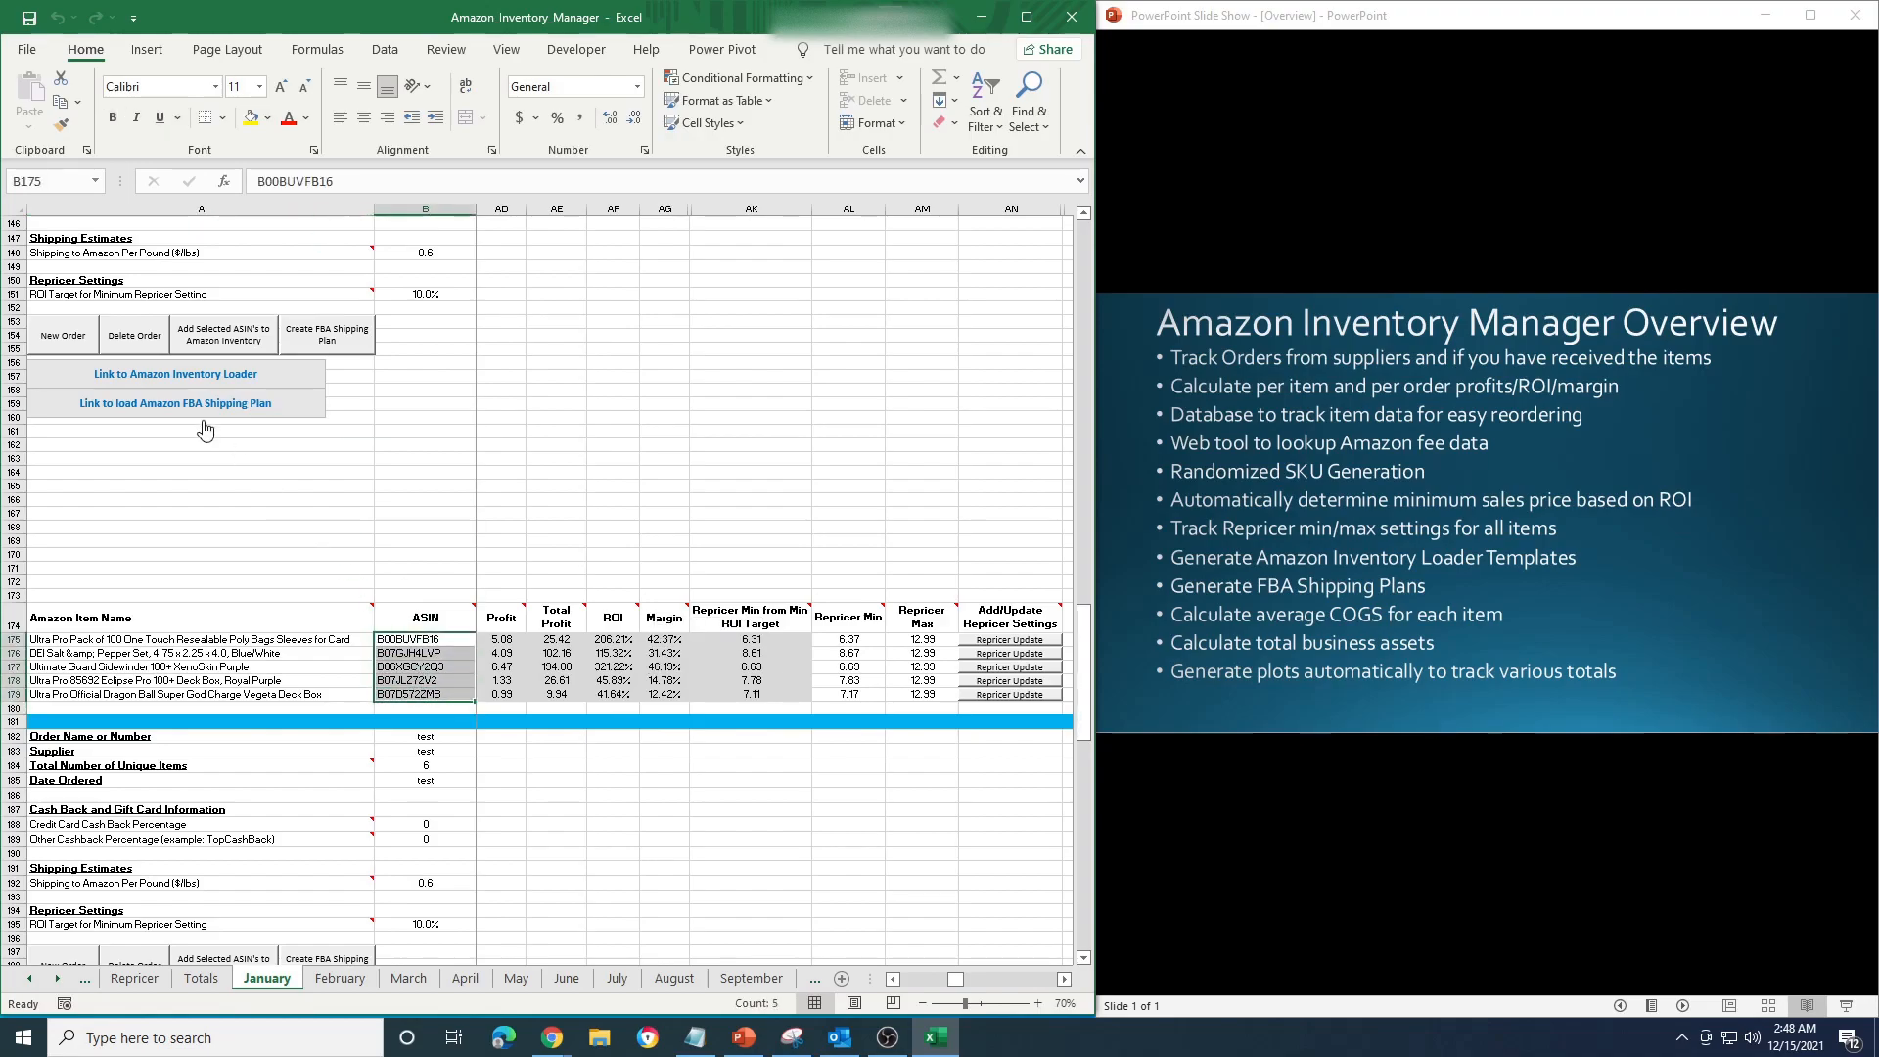
{"action": "left_click", "coordinate": [225, 338]}
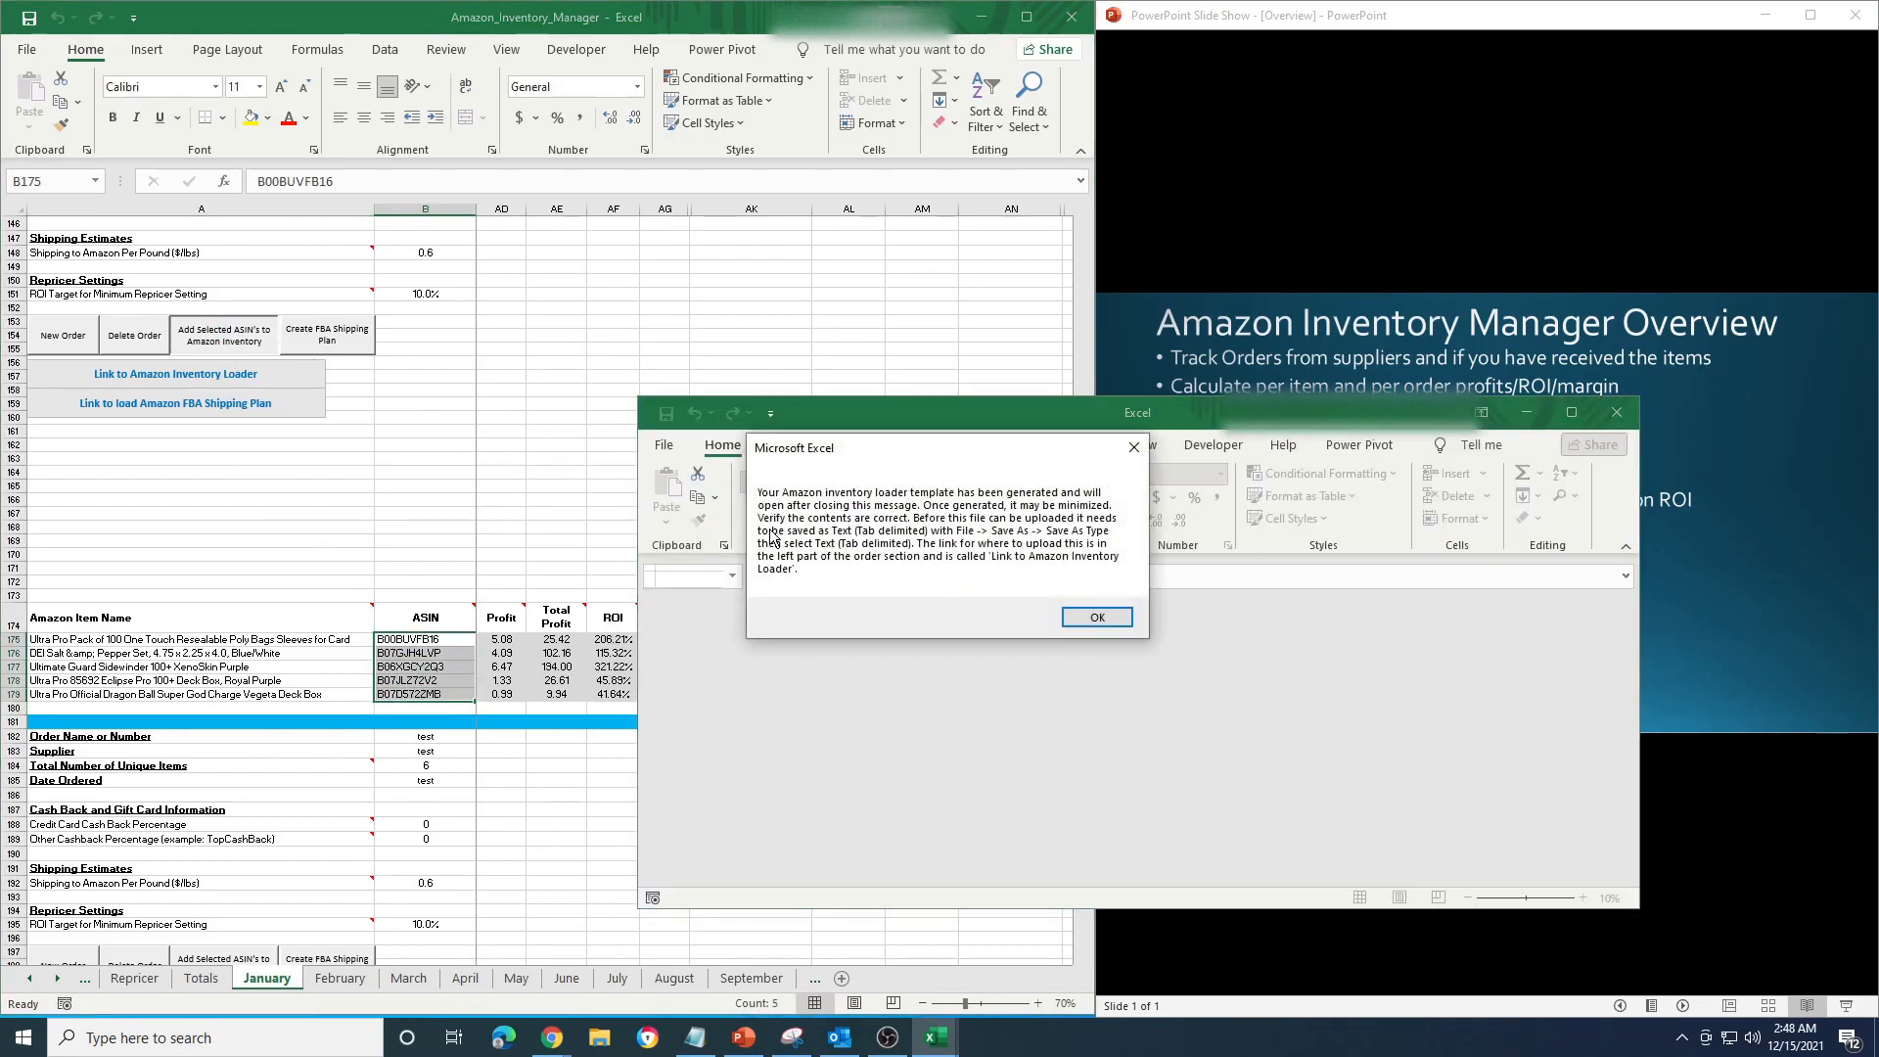
{"action": "left_click", "coordinate": [1124, 636]}
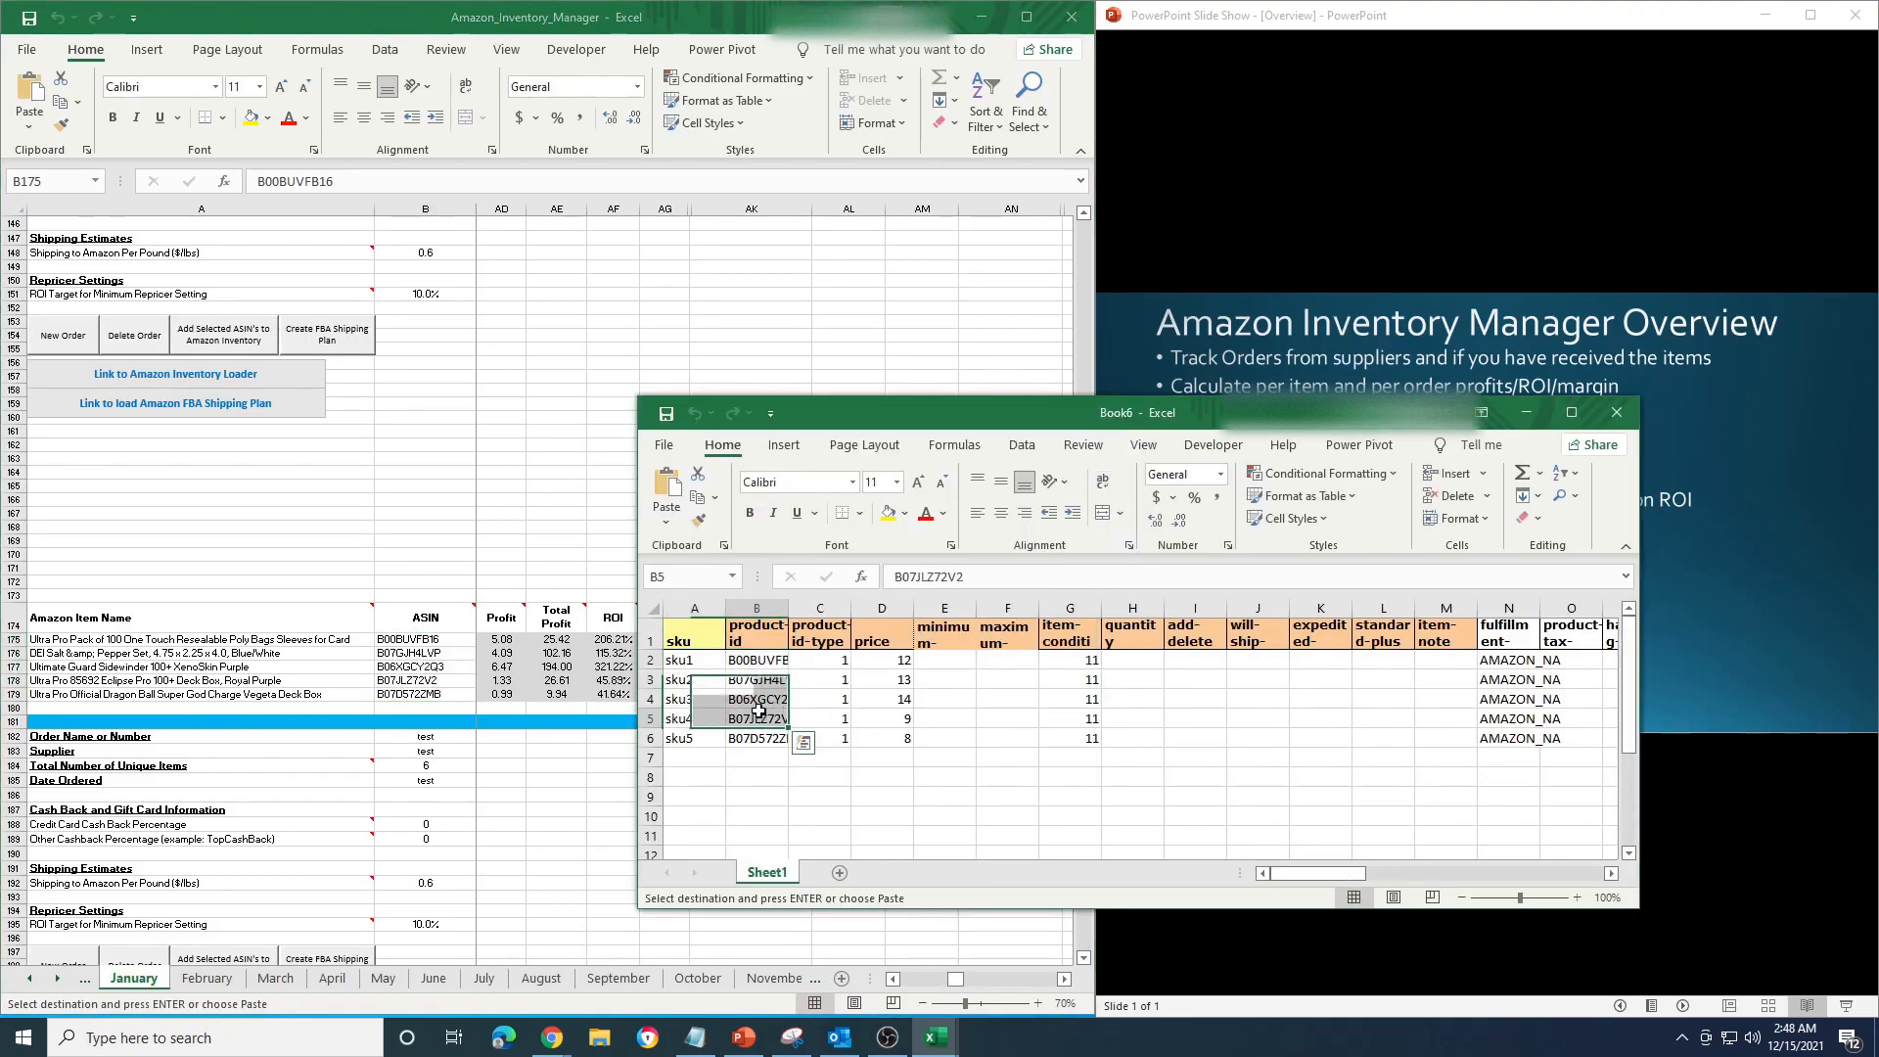
Review the item-condition, price and remaining columns of the loader template and close it without saving.
{"action": "left_click", "coordinate": [1074, 664]}
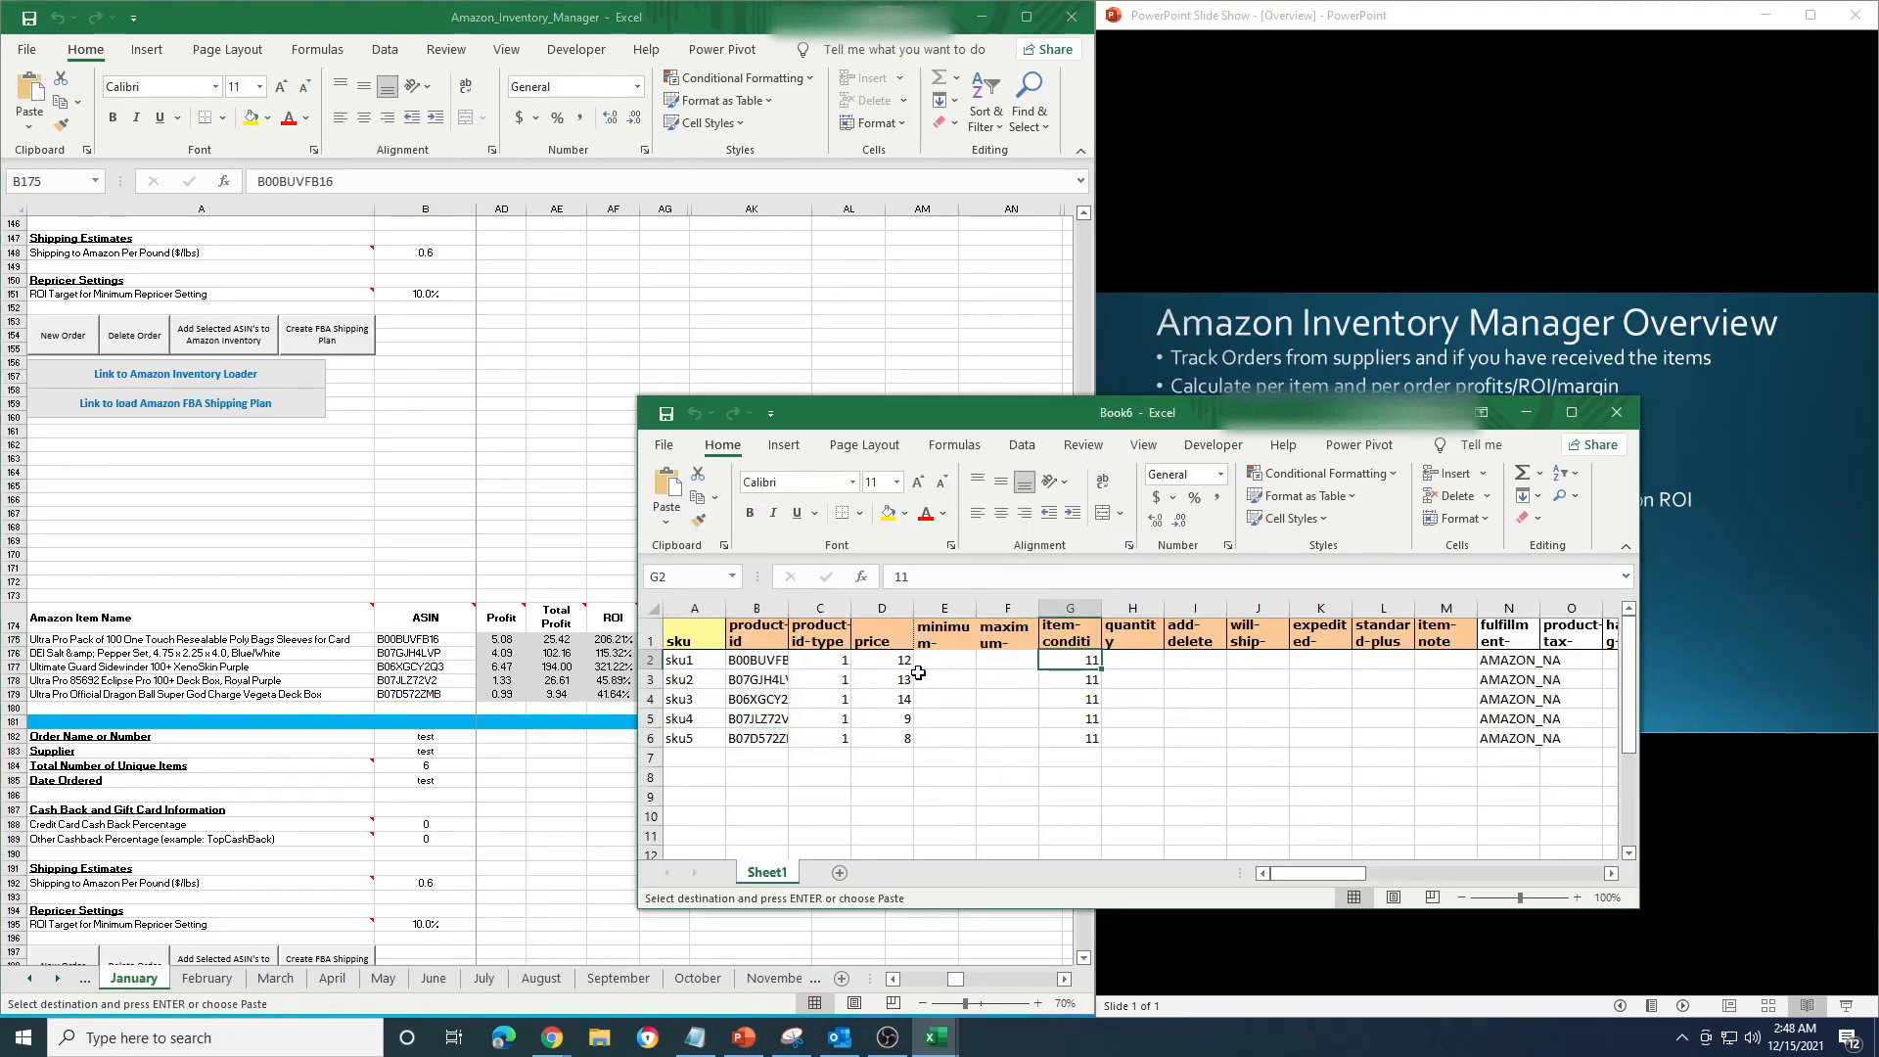
{"action": "left_click", "coordinate": [920, 675]}
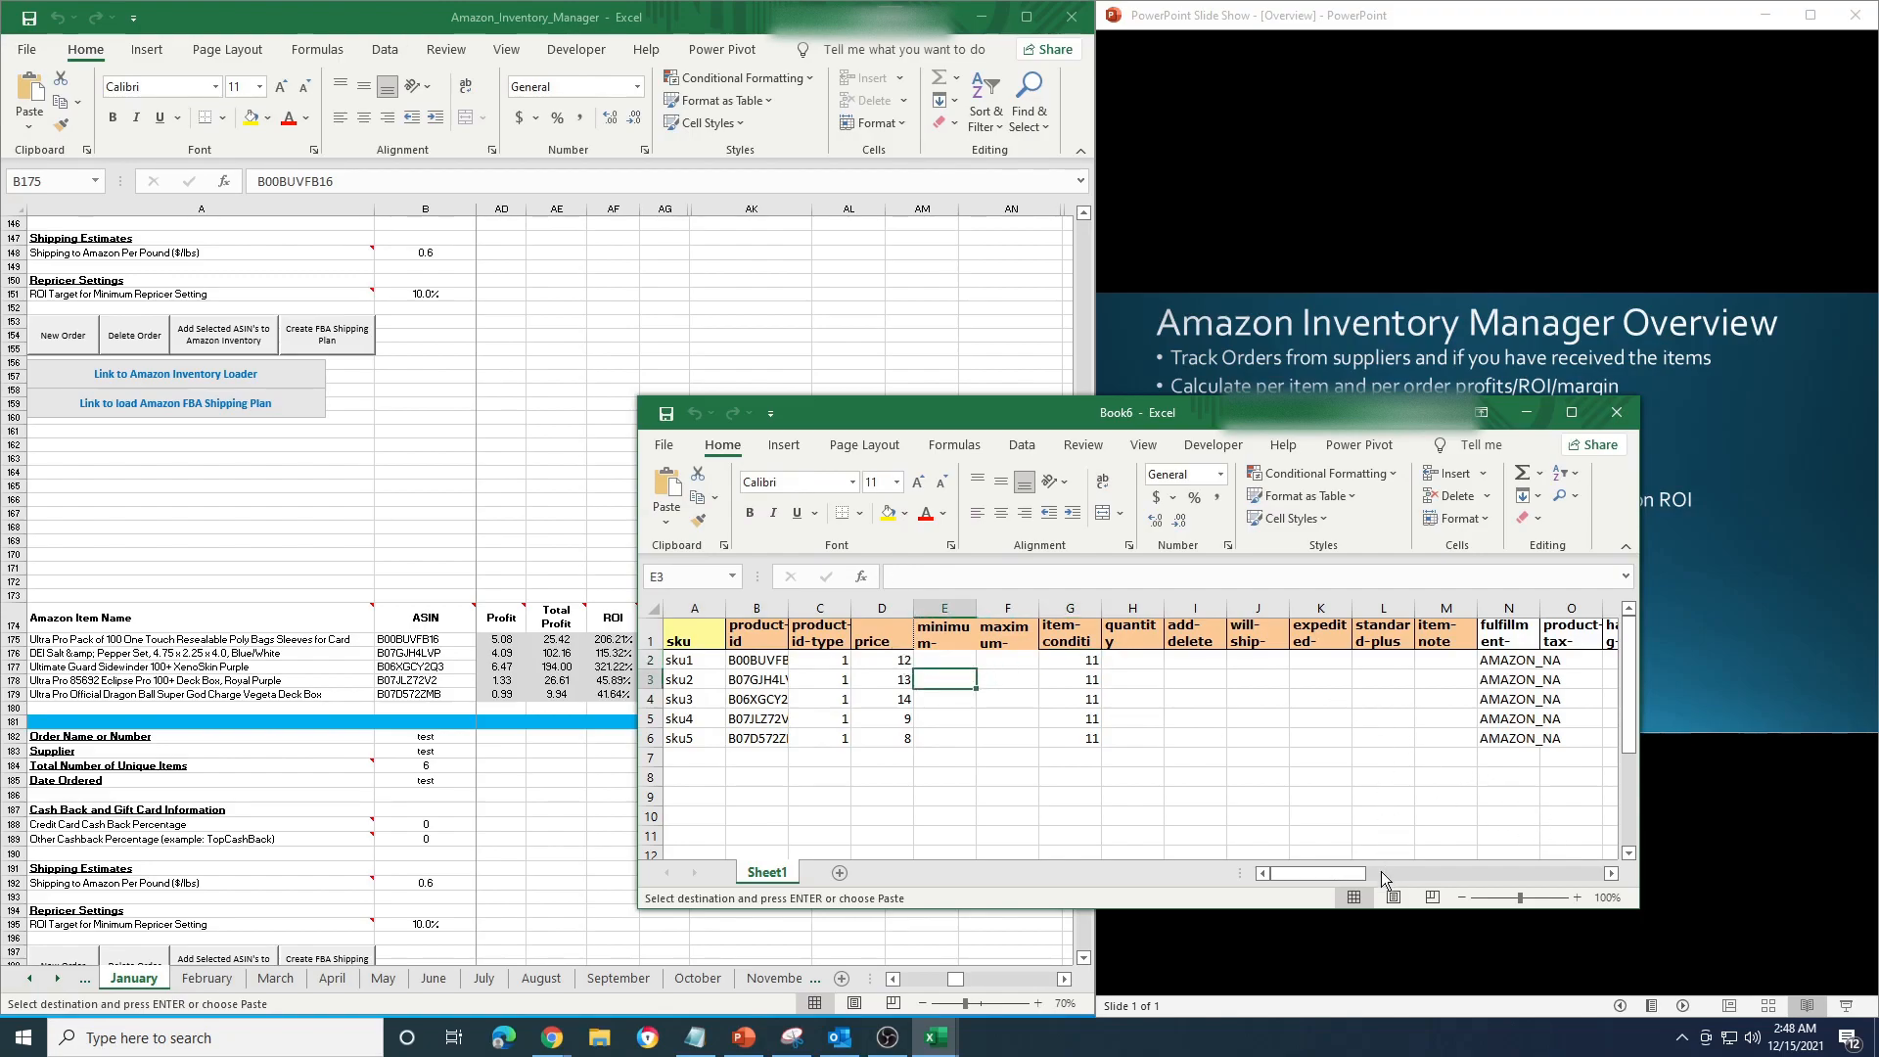
{"action": "left_click_drag", "start_coordinate": [1351, 872], "coordinate": [1119, 872]}
{"action": "left_click", "coordinate": [1606, 421]}
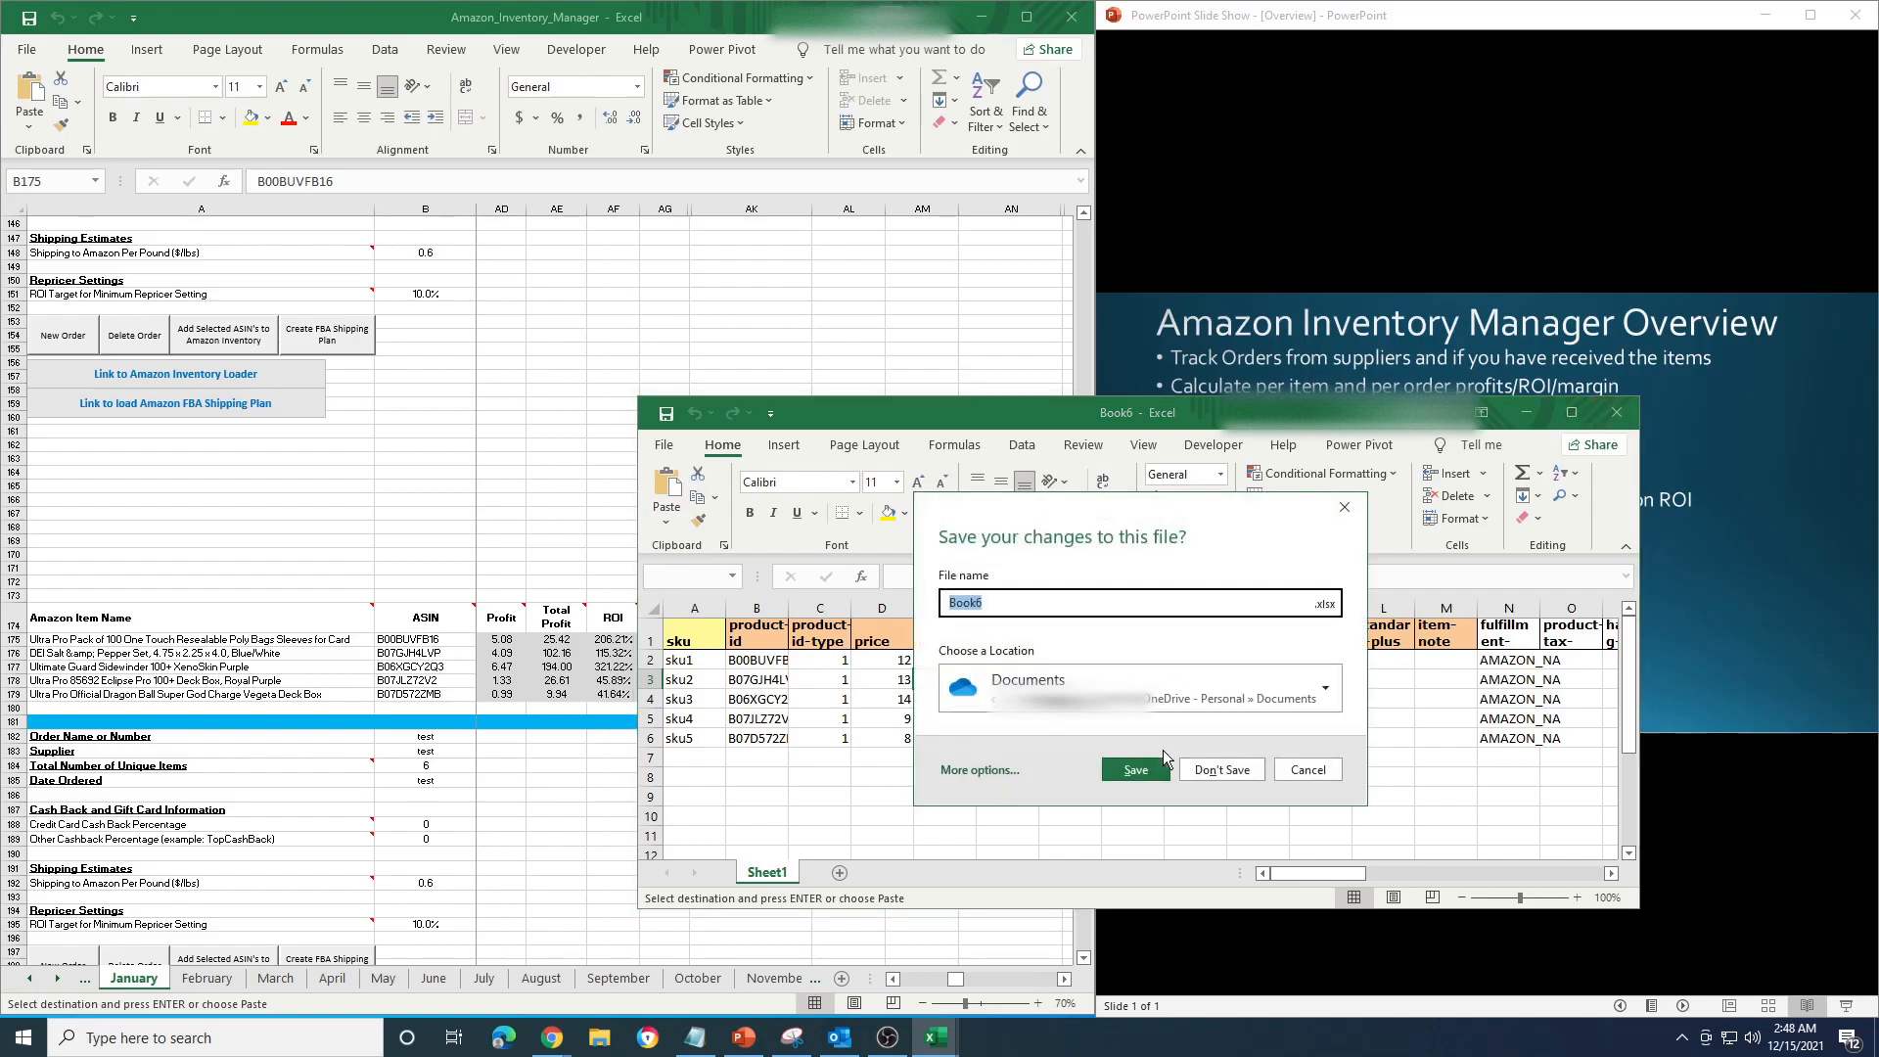
{"action": "left_click", "coordinate": [1218, 771]}
{"action": "left_click", "coordinate": [656, 442]}
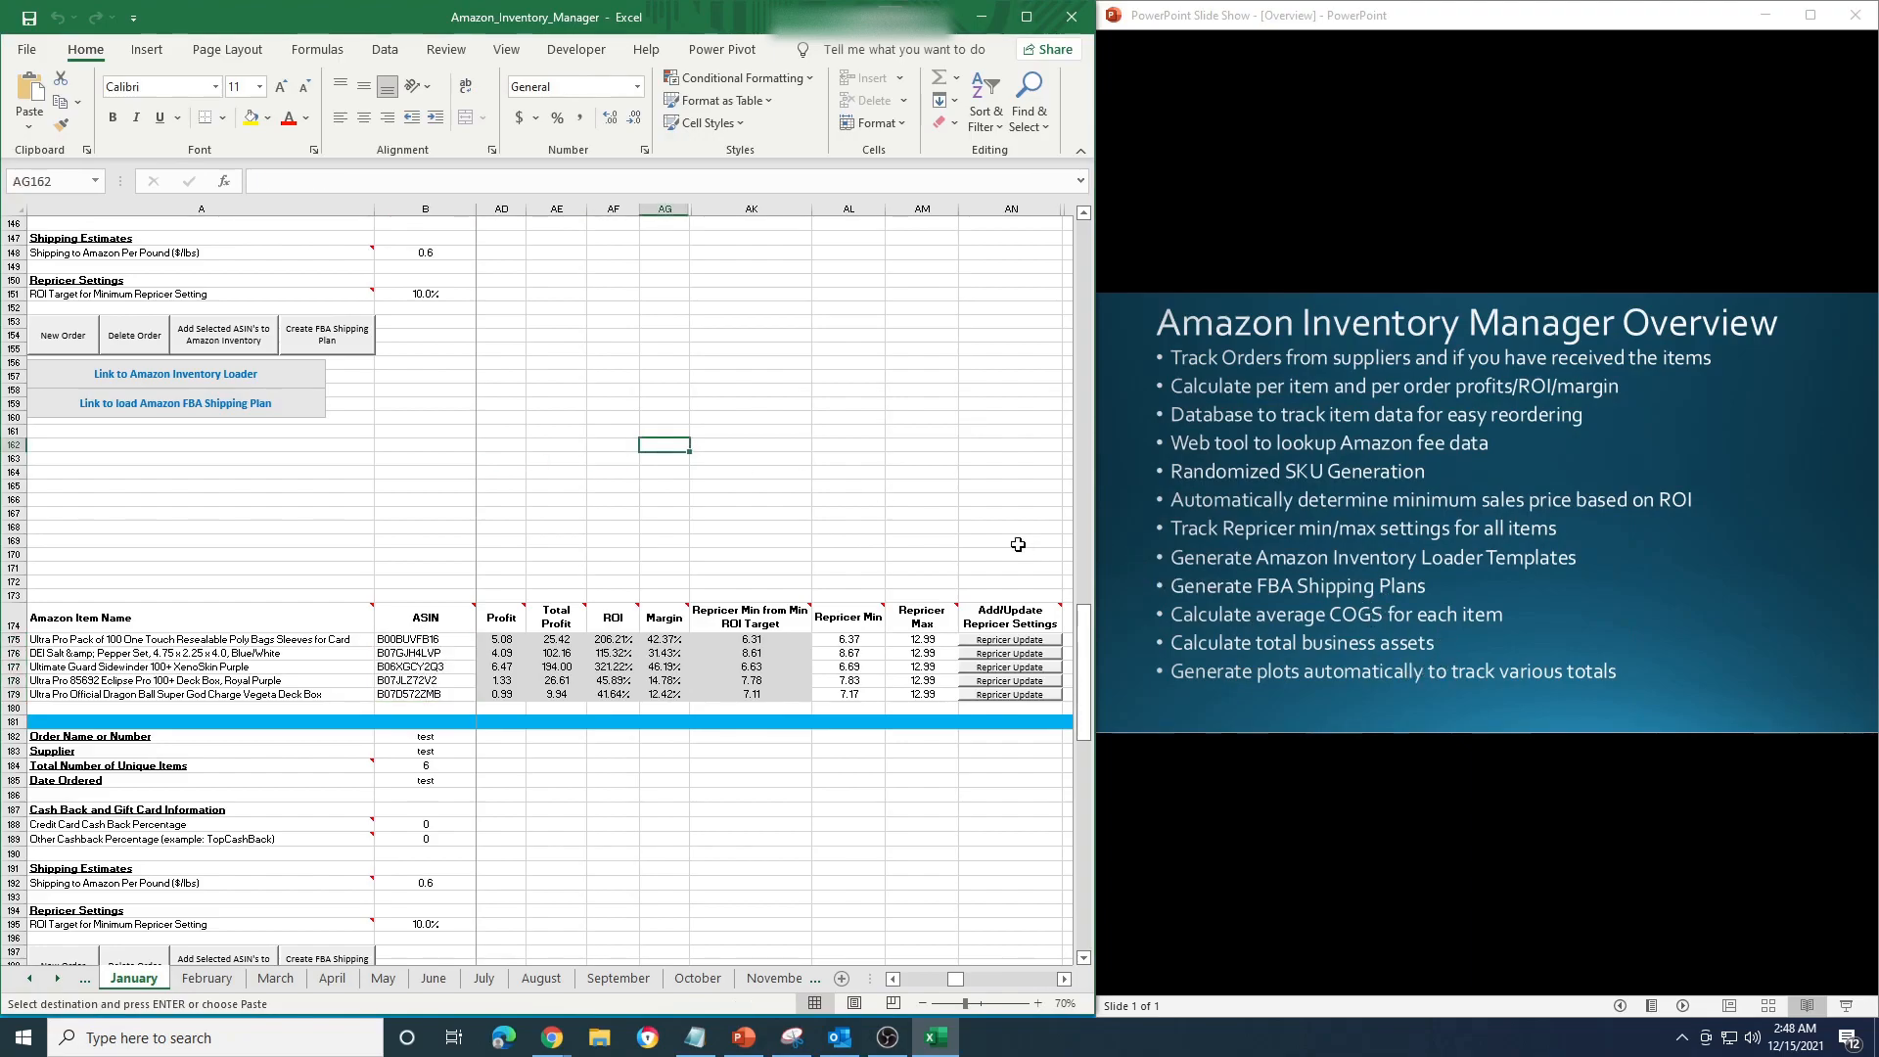
{"action": "left_click", "coordinate": [555, 496]}
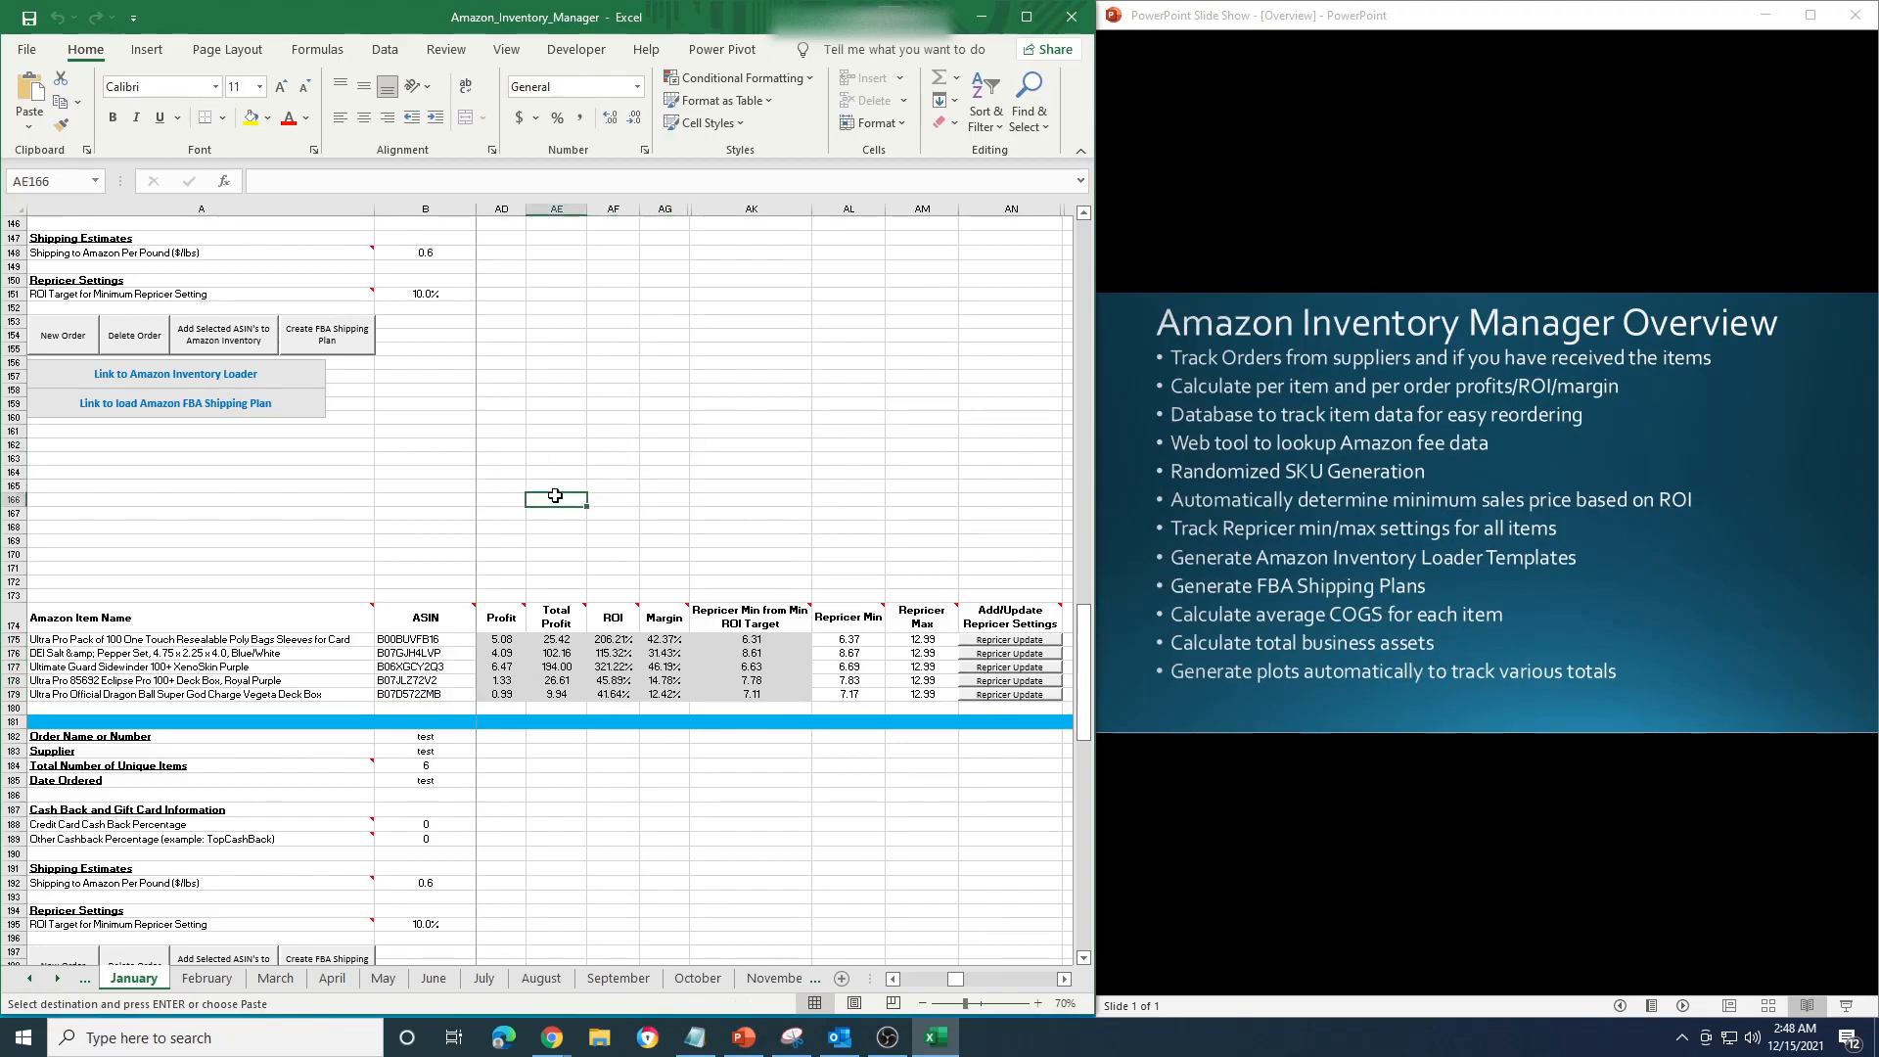
Review the January order's Ship to Amz quantities and create a Standard FBA shipping plan for its five ASINs.
{"action": "left_click_drag", "start_coordinate": [423, 637], "coordinate": [422, 694]}
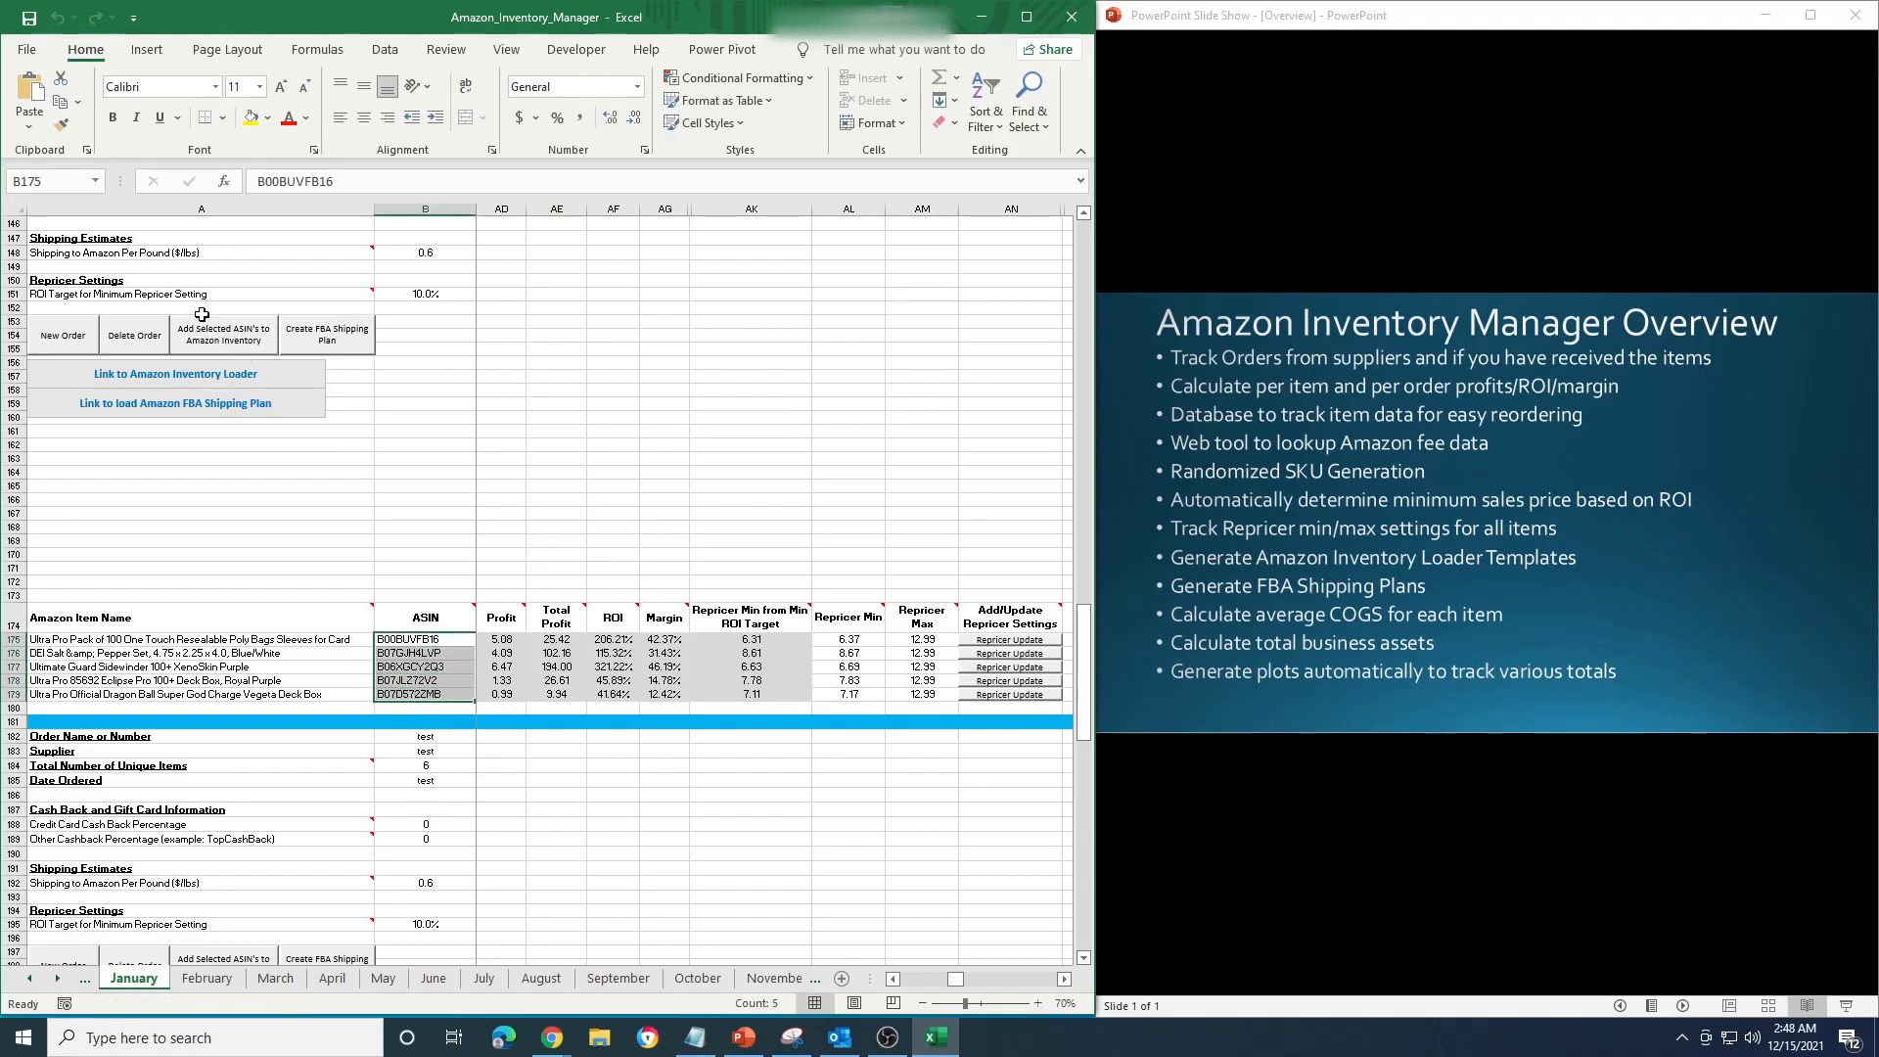
{"action": "left_click_drag", "start_coordinate": [956, 979], "coordinate": [907, 979]}
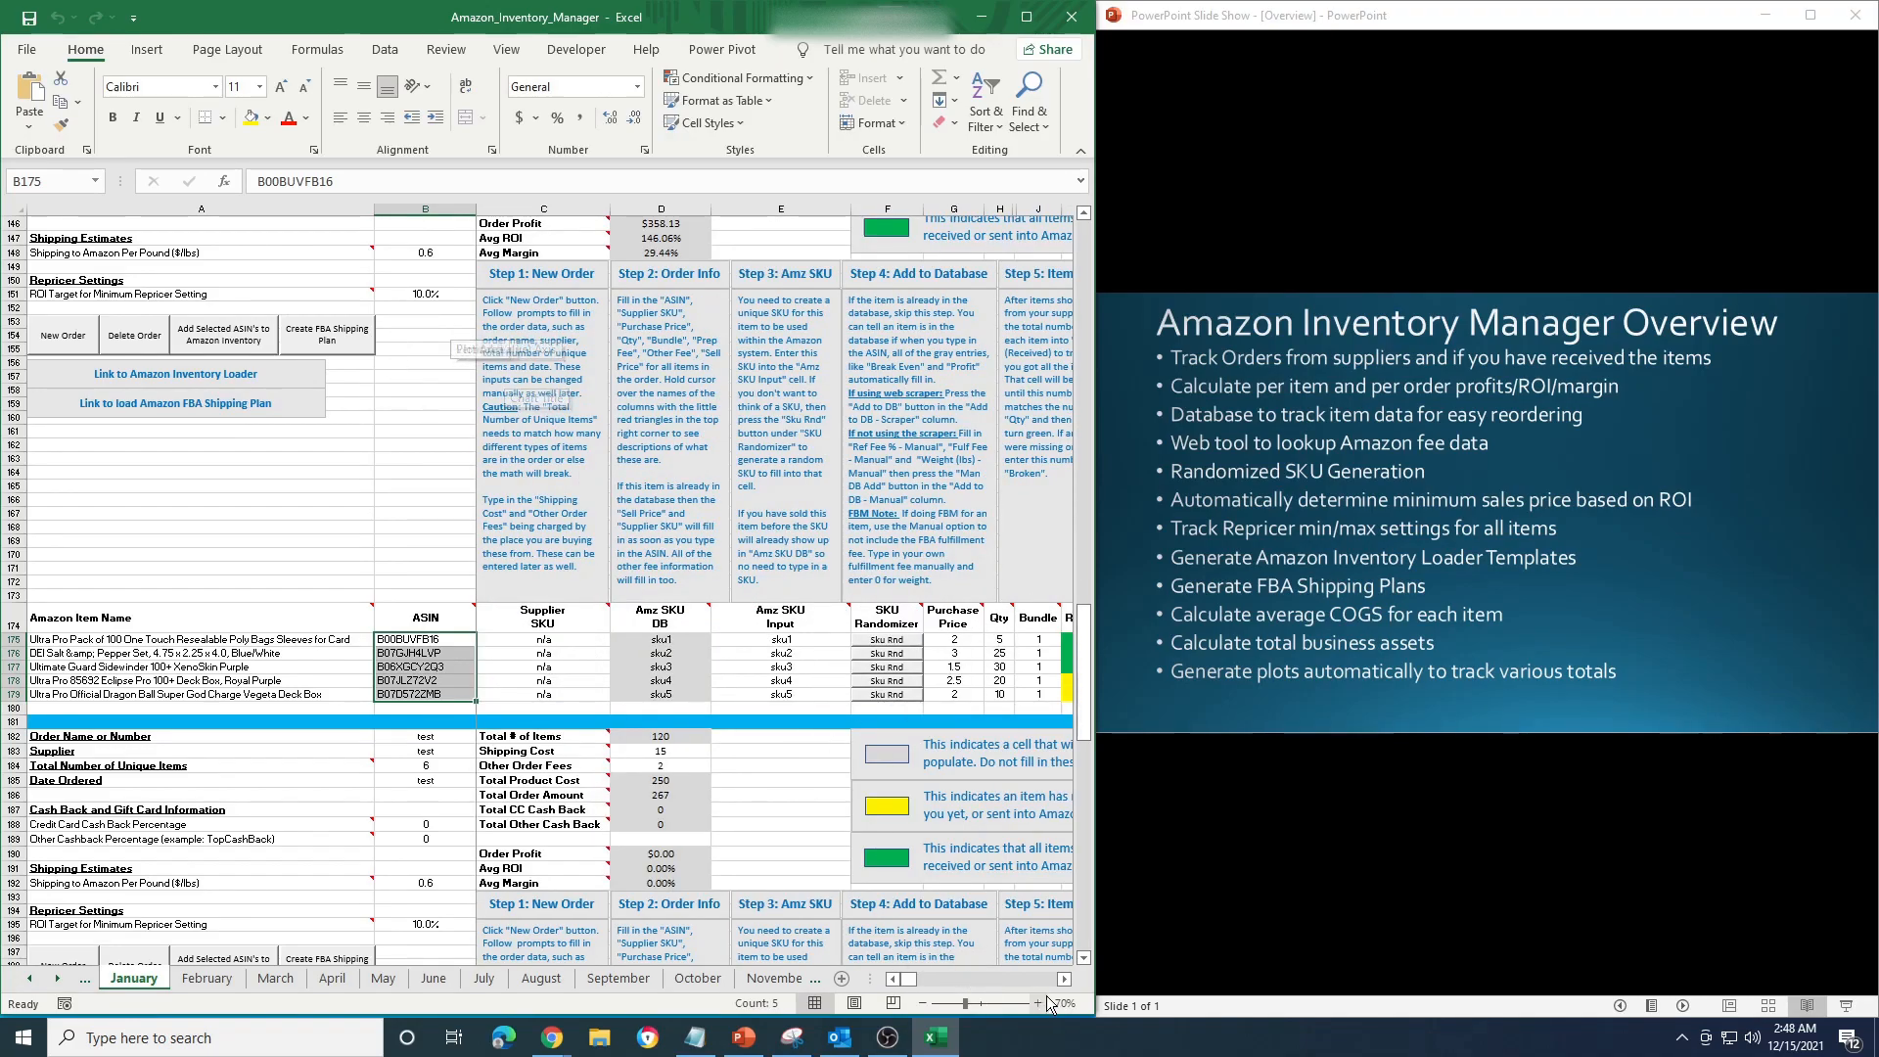
{"action": "scroll", "coordinate": [983, 704], "scroll_direction": "right", "scroll_amount": 3}
{"action": "left_click_drag", "start_coordinate": [932, 638], "coordinate": [932, 681]}
{"action": "left_click_drag", "start_coordinate": [415, 641], "coordinate": [415, 694]}
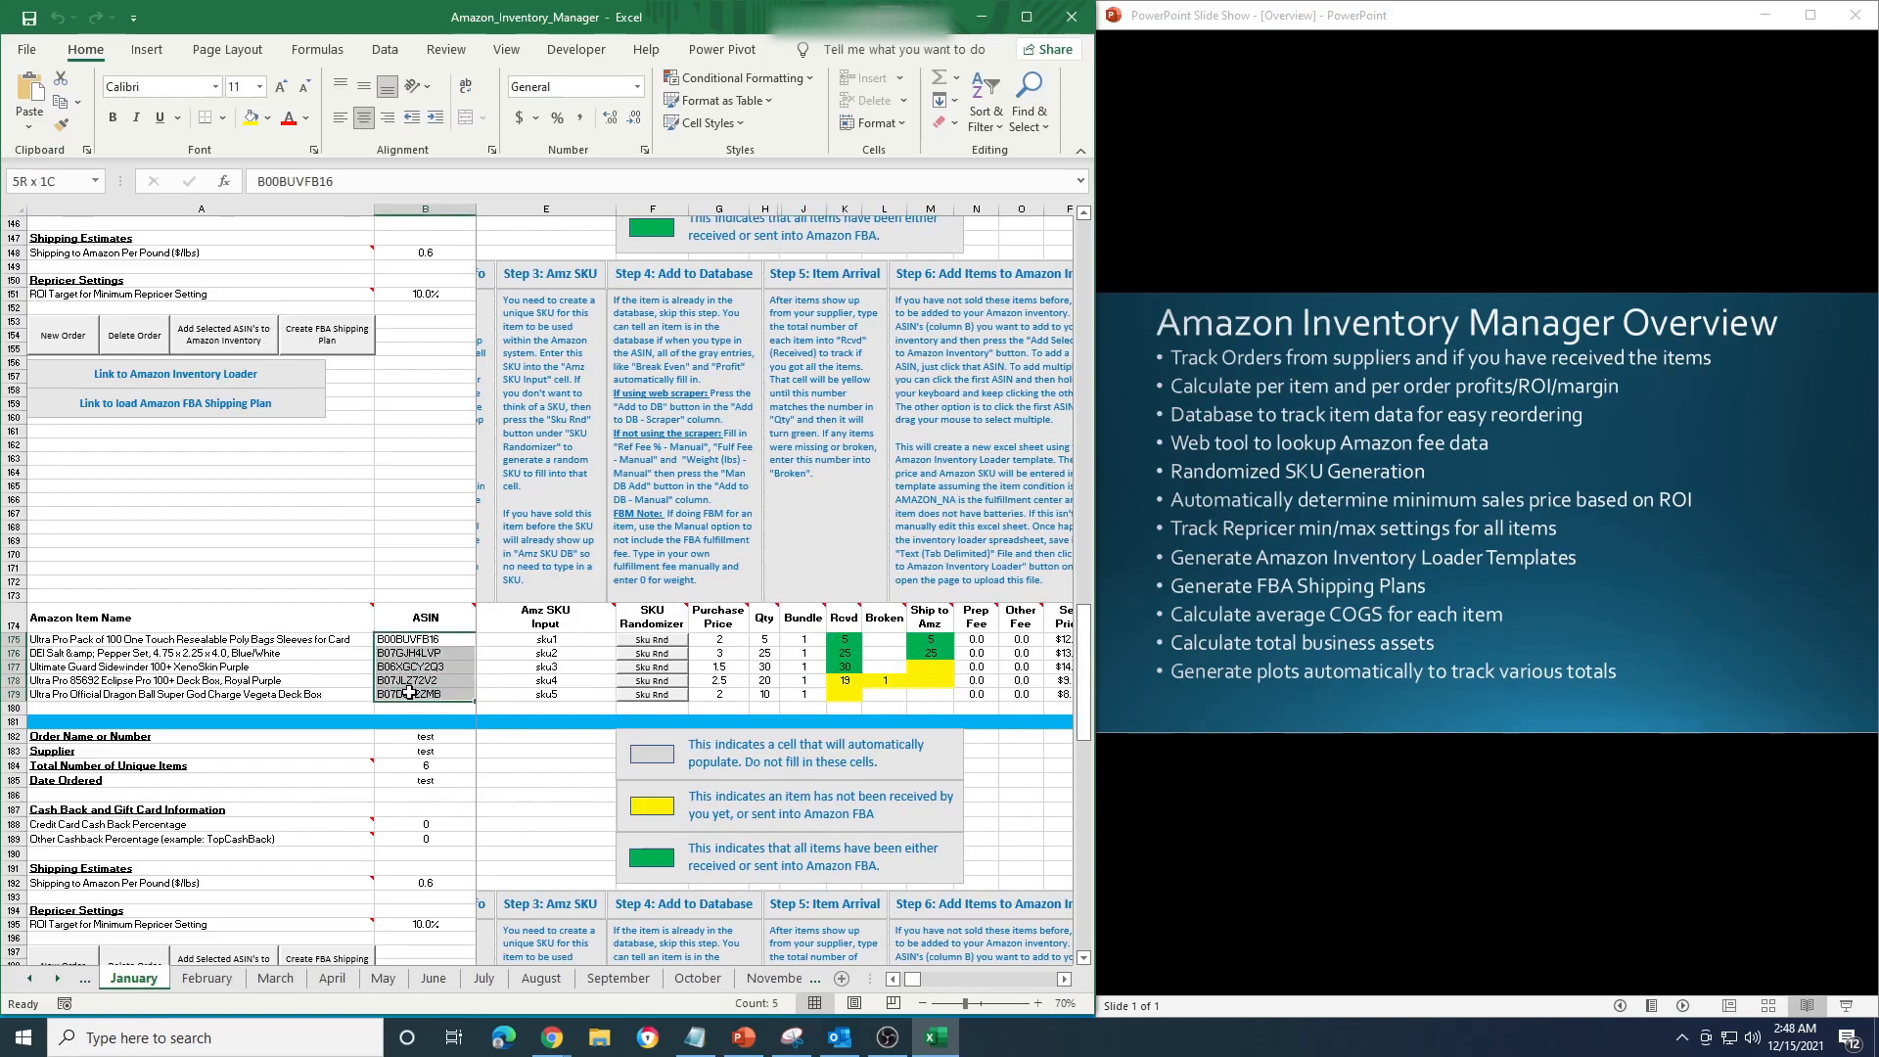
{"action": "left_click", "coordinate": [327, 335]}
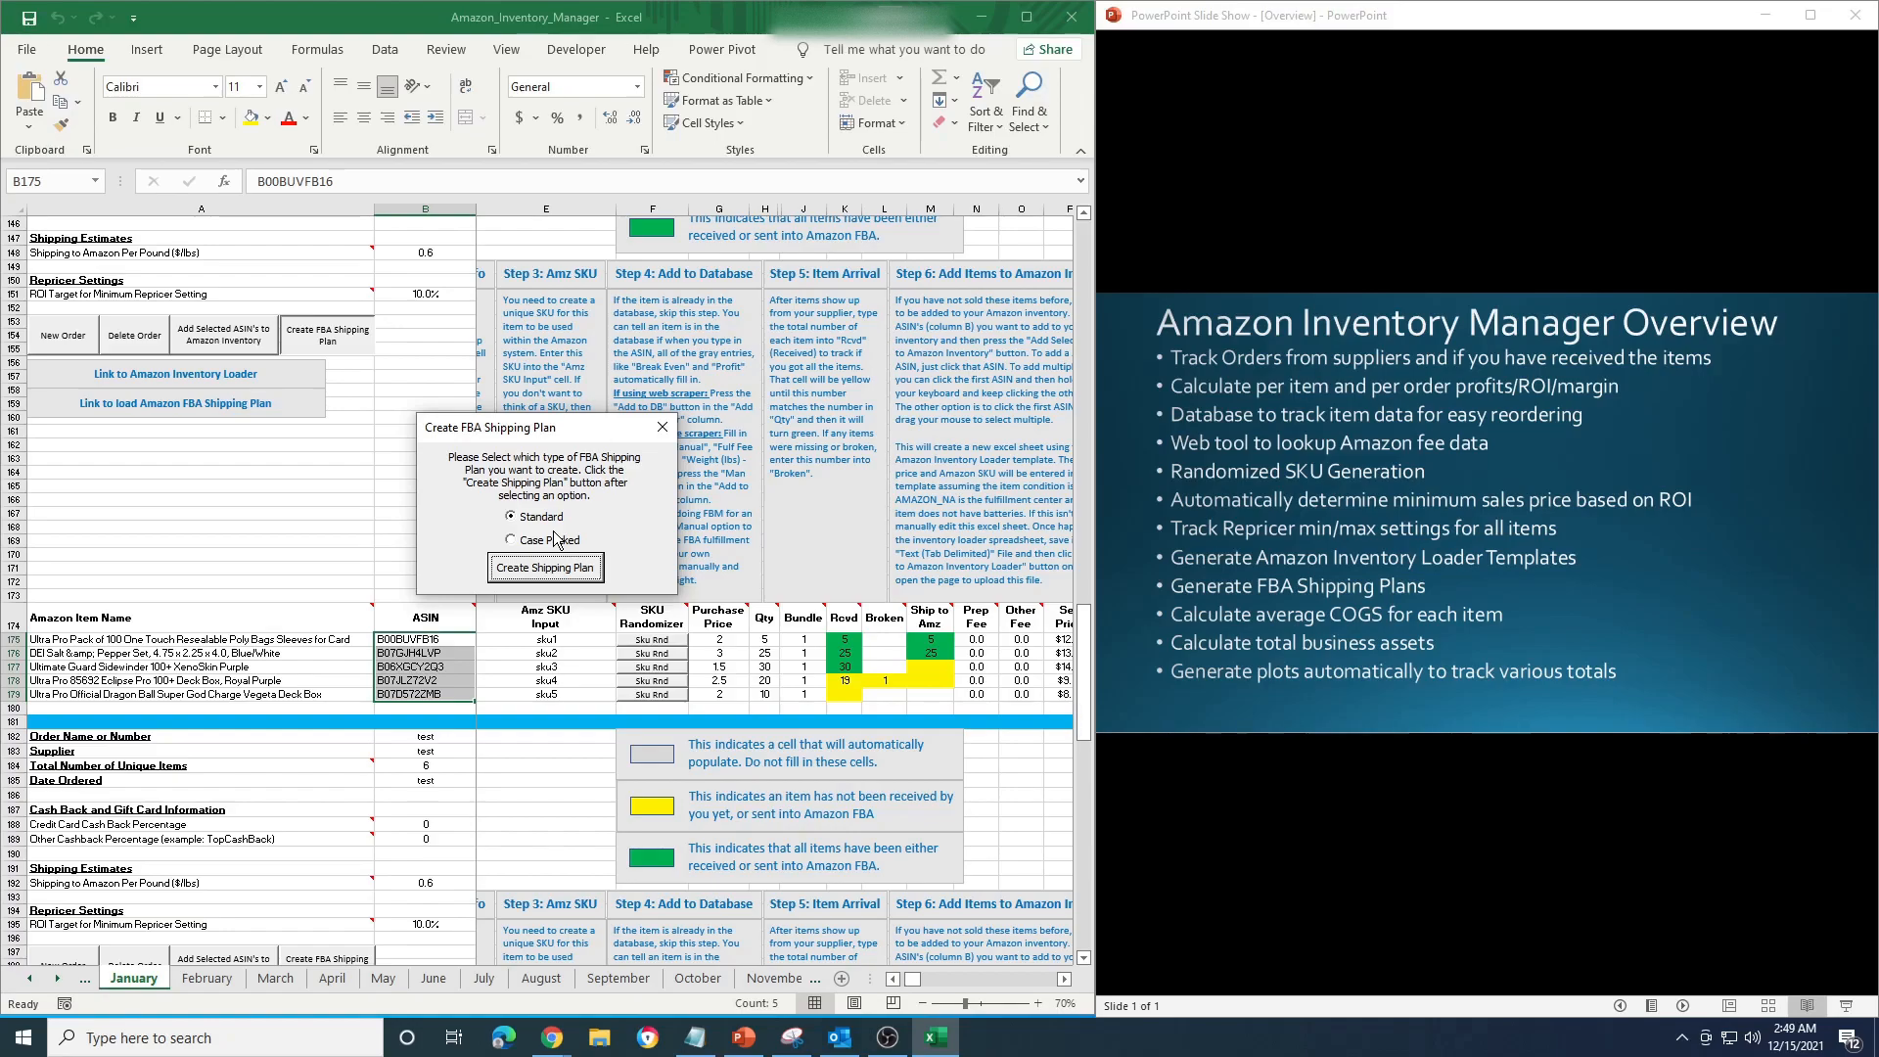
{"action": "left_click", "coordinate": [549, 567]}
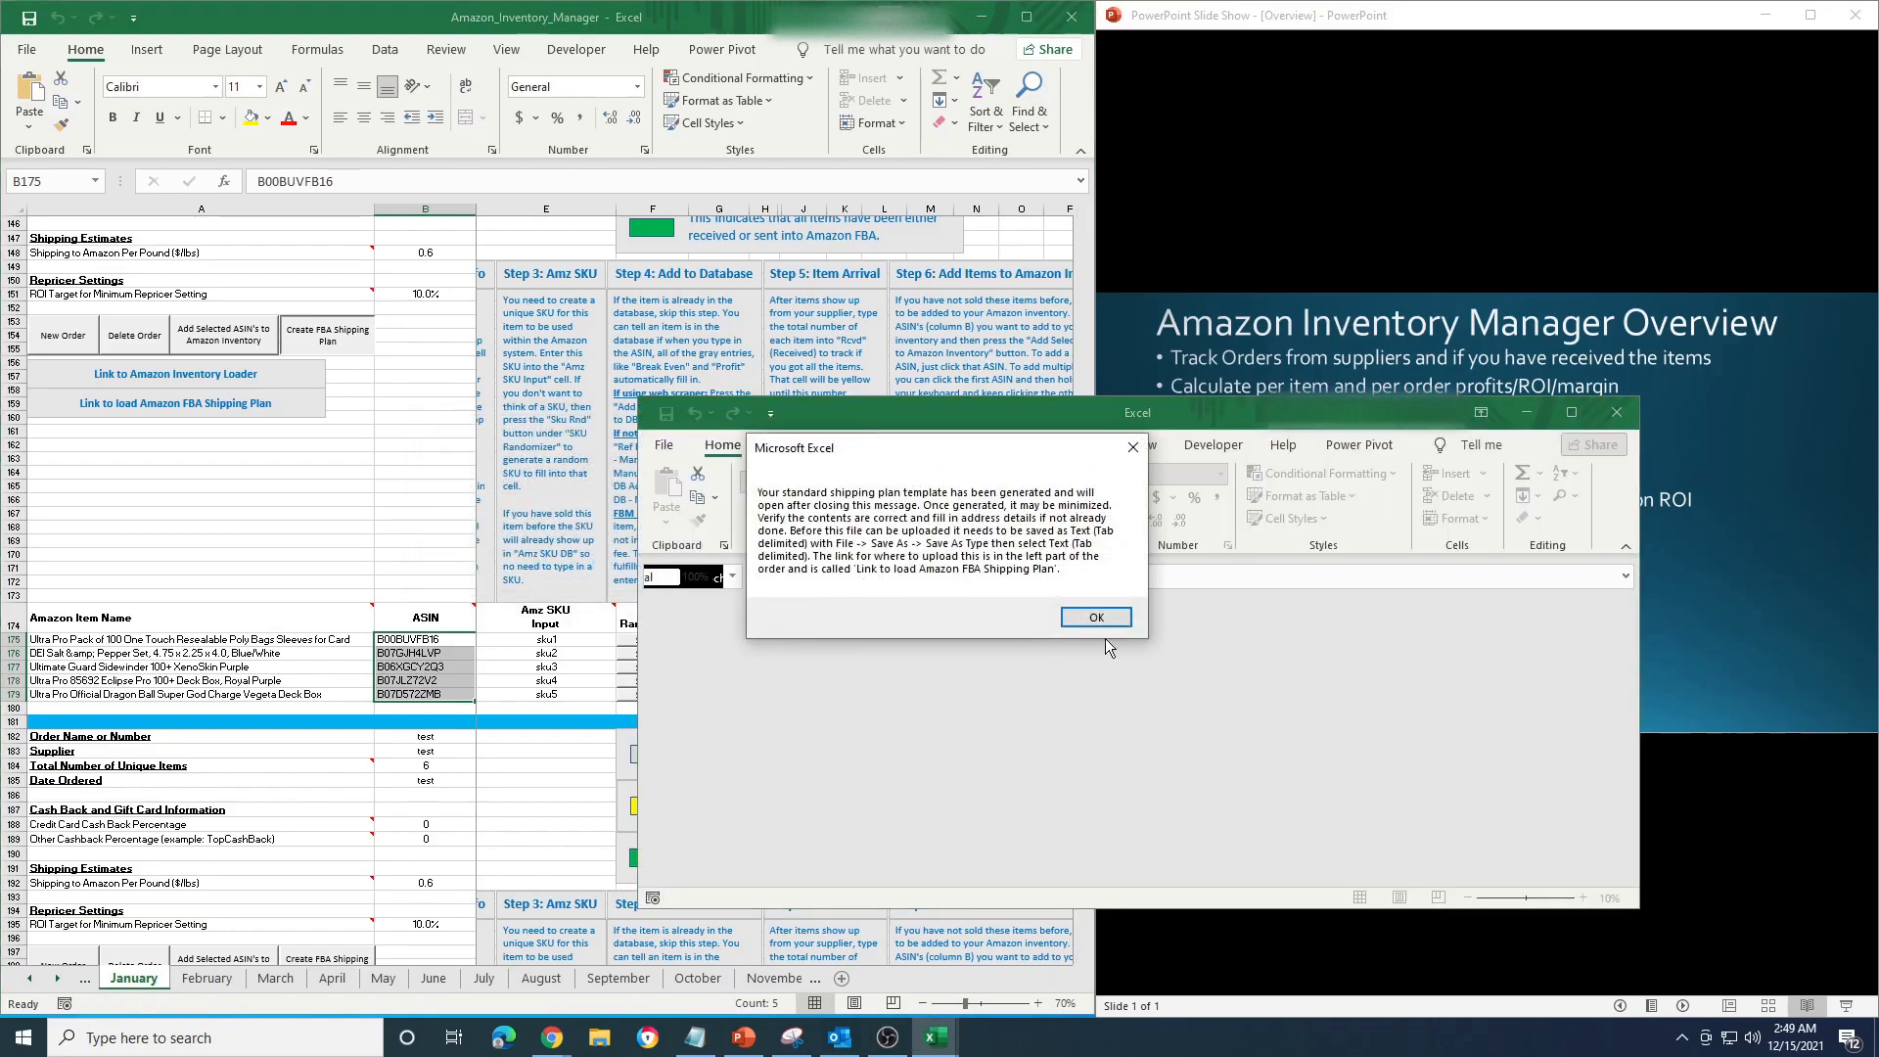
{"action": "left_click", "coordinate": [1094, 621]}
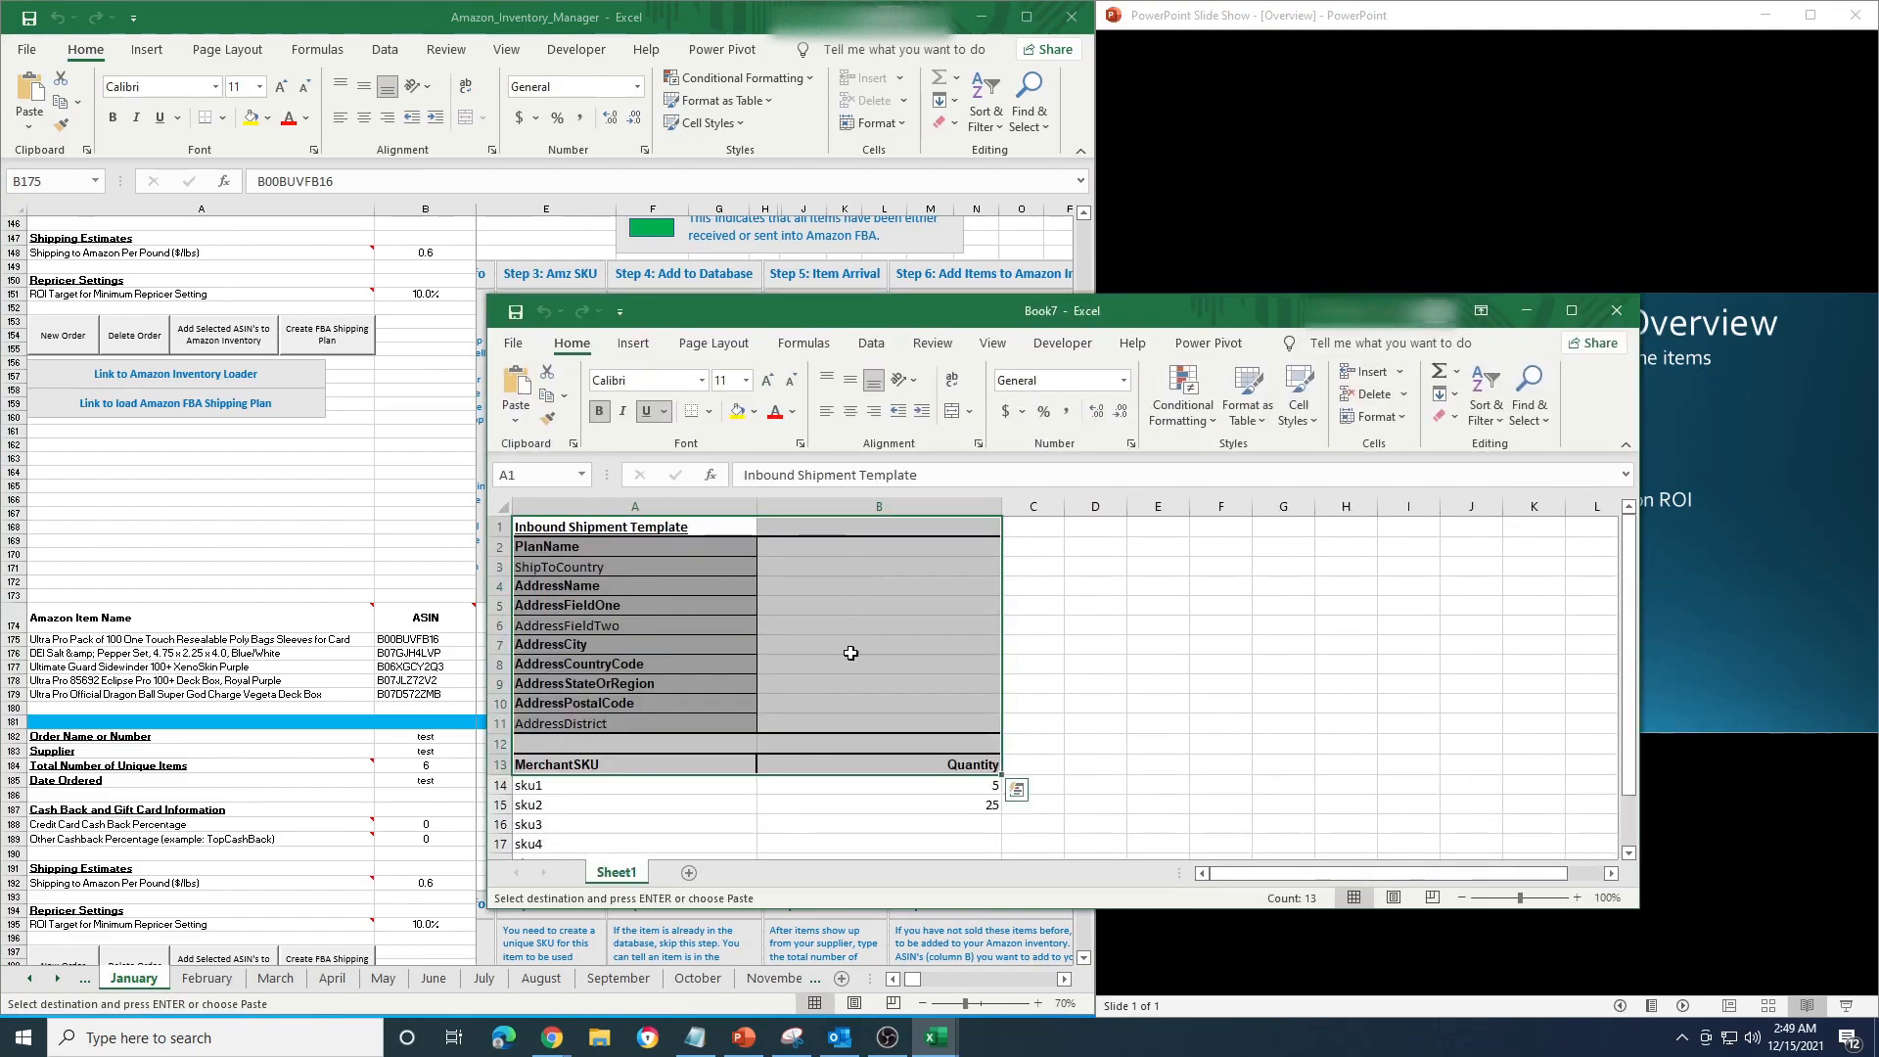
Review the MerchantSKU and Quantity rows of the inbound shipment template and close it without saving.
{"action": "left_click_drag", "start_coordinate": [592, 786], "coordinate": [873, 812]}
{"action": "scroll", "coordinate": [1095, 713], "scroll_direction": "down", "scroll_amount": 2}
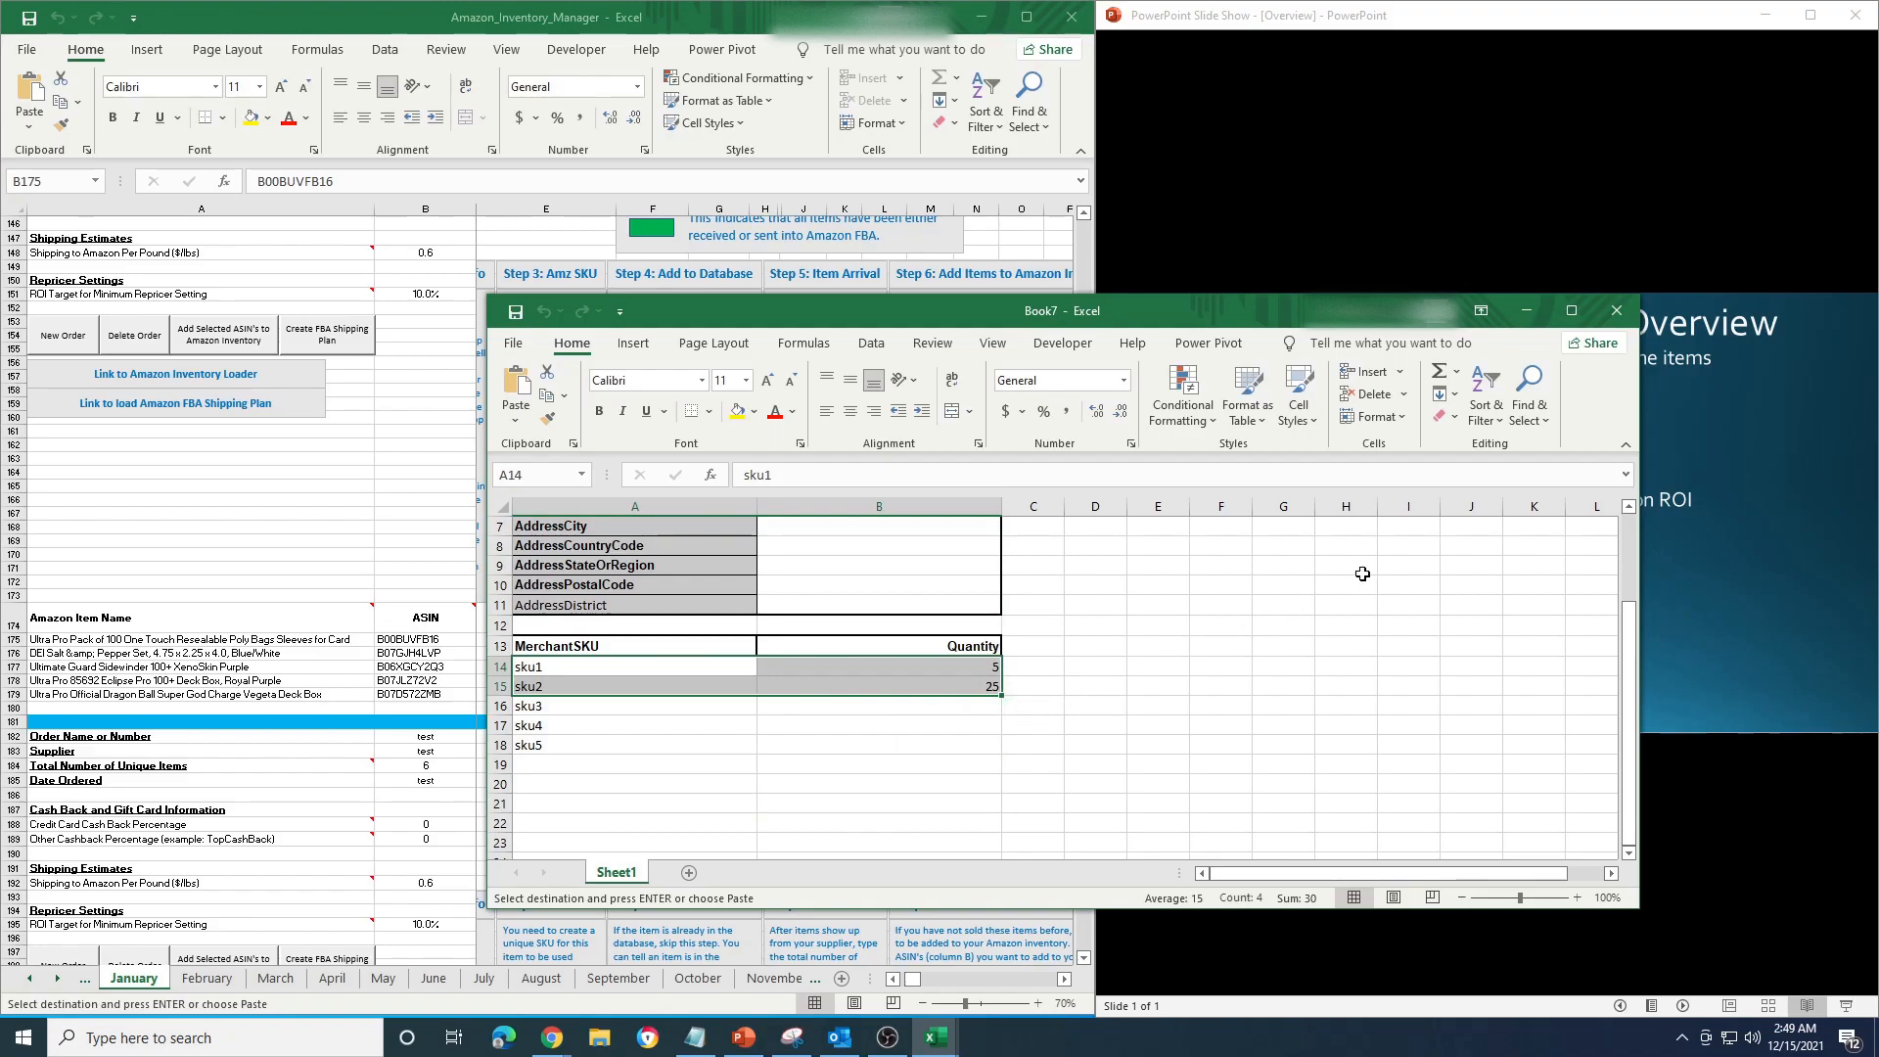
{"action": "left_click", "coordinate": [1616, 311]}
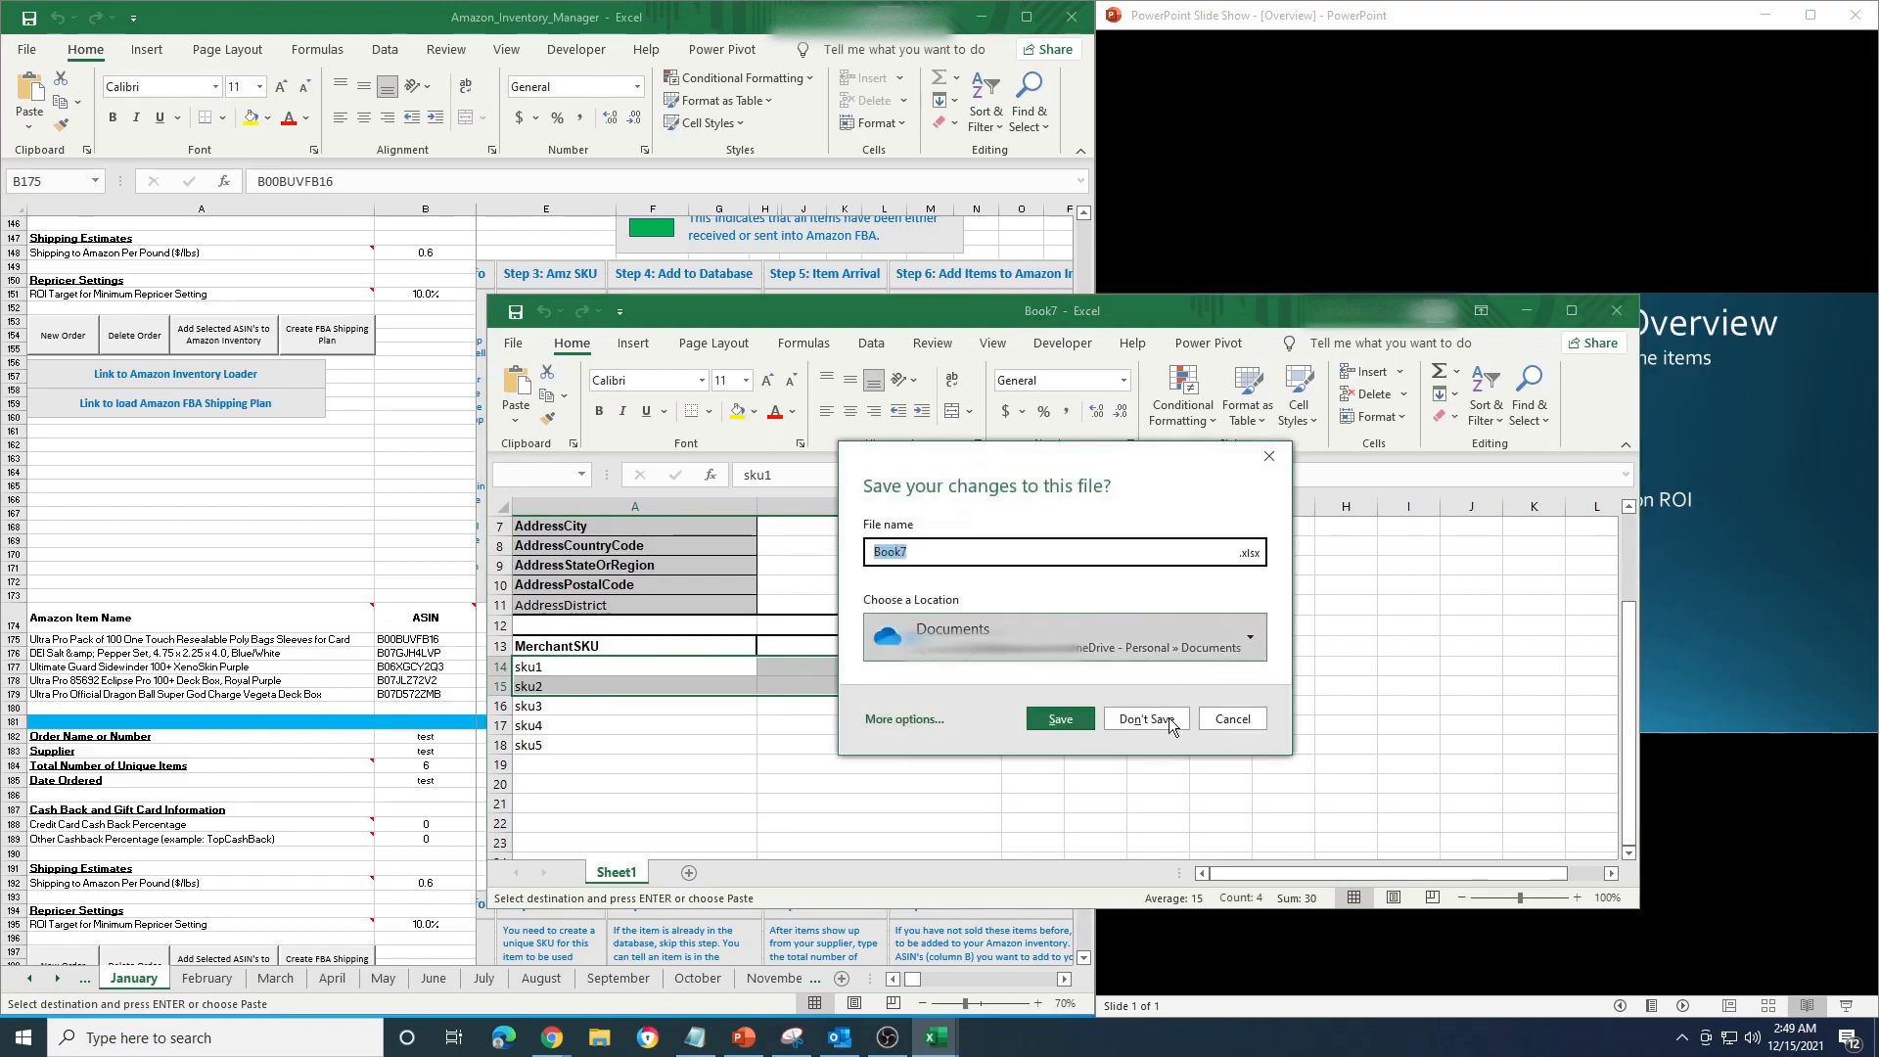
{"action": "left_click", "coordinate": [1155, 717]}
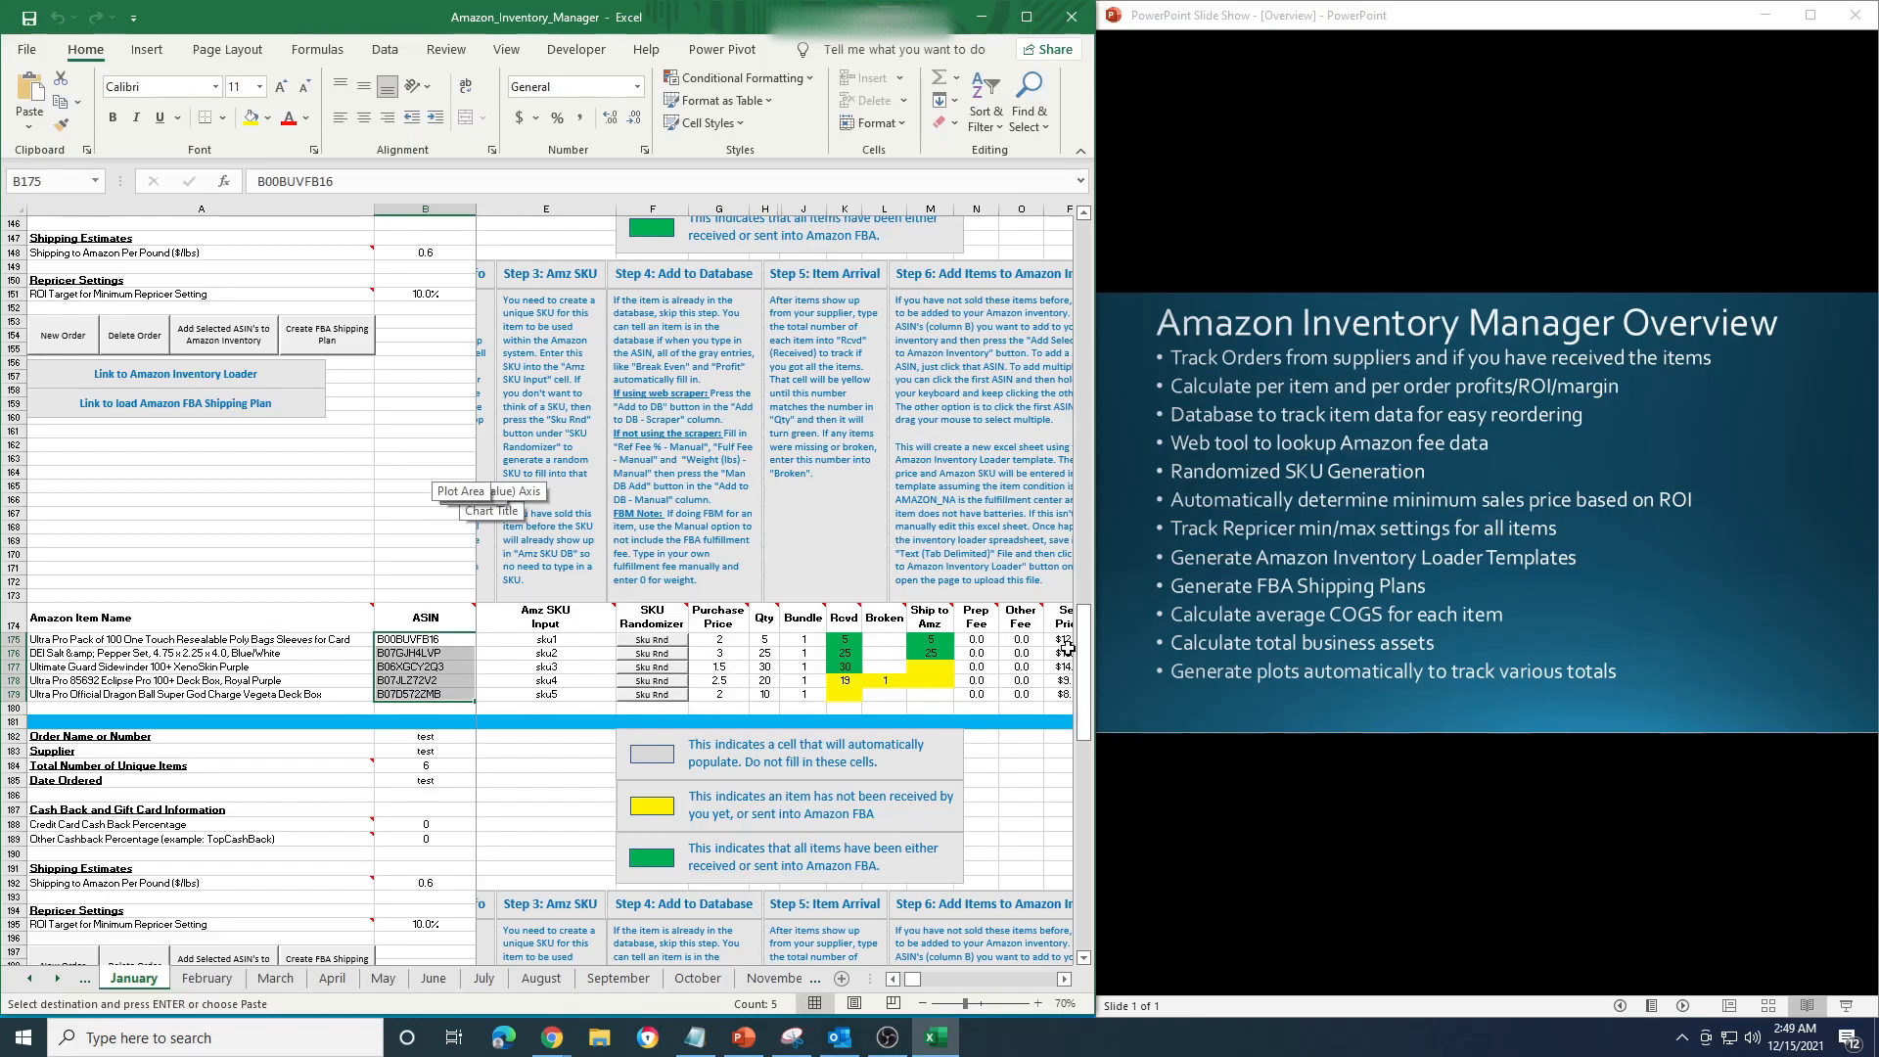
Run the COGS update on the January sheet to store the month's average purchase prices in the database.
{"action": "left_click_drag", "start_coordinate": [1087, 660], "coordinate": [1085, 279]}
{"action": "left_click", "coordinate": [1064, 979]}
{"action": "left_click", "coordinate": [1065, 979]}
{"action": "left_click", "coordinate": [881, 675]}
{"action": "left_click", "coordinate": [1083, 600]}
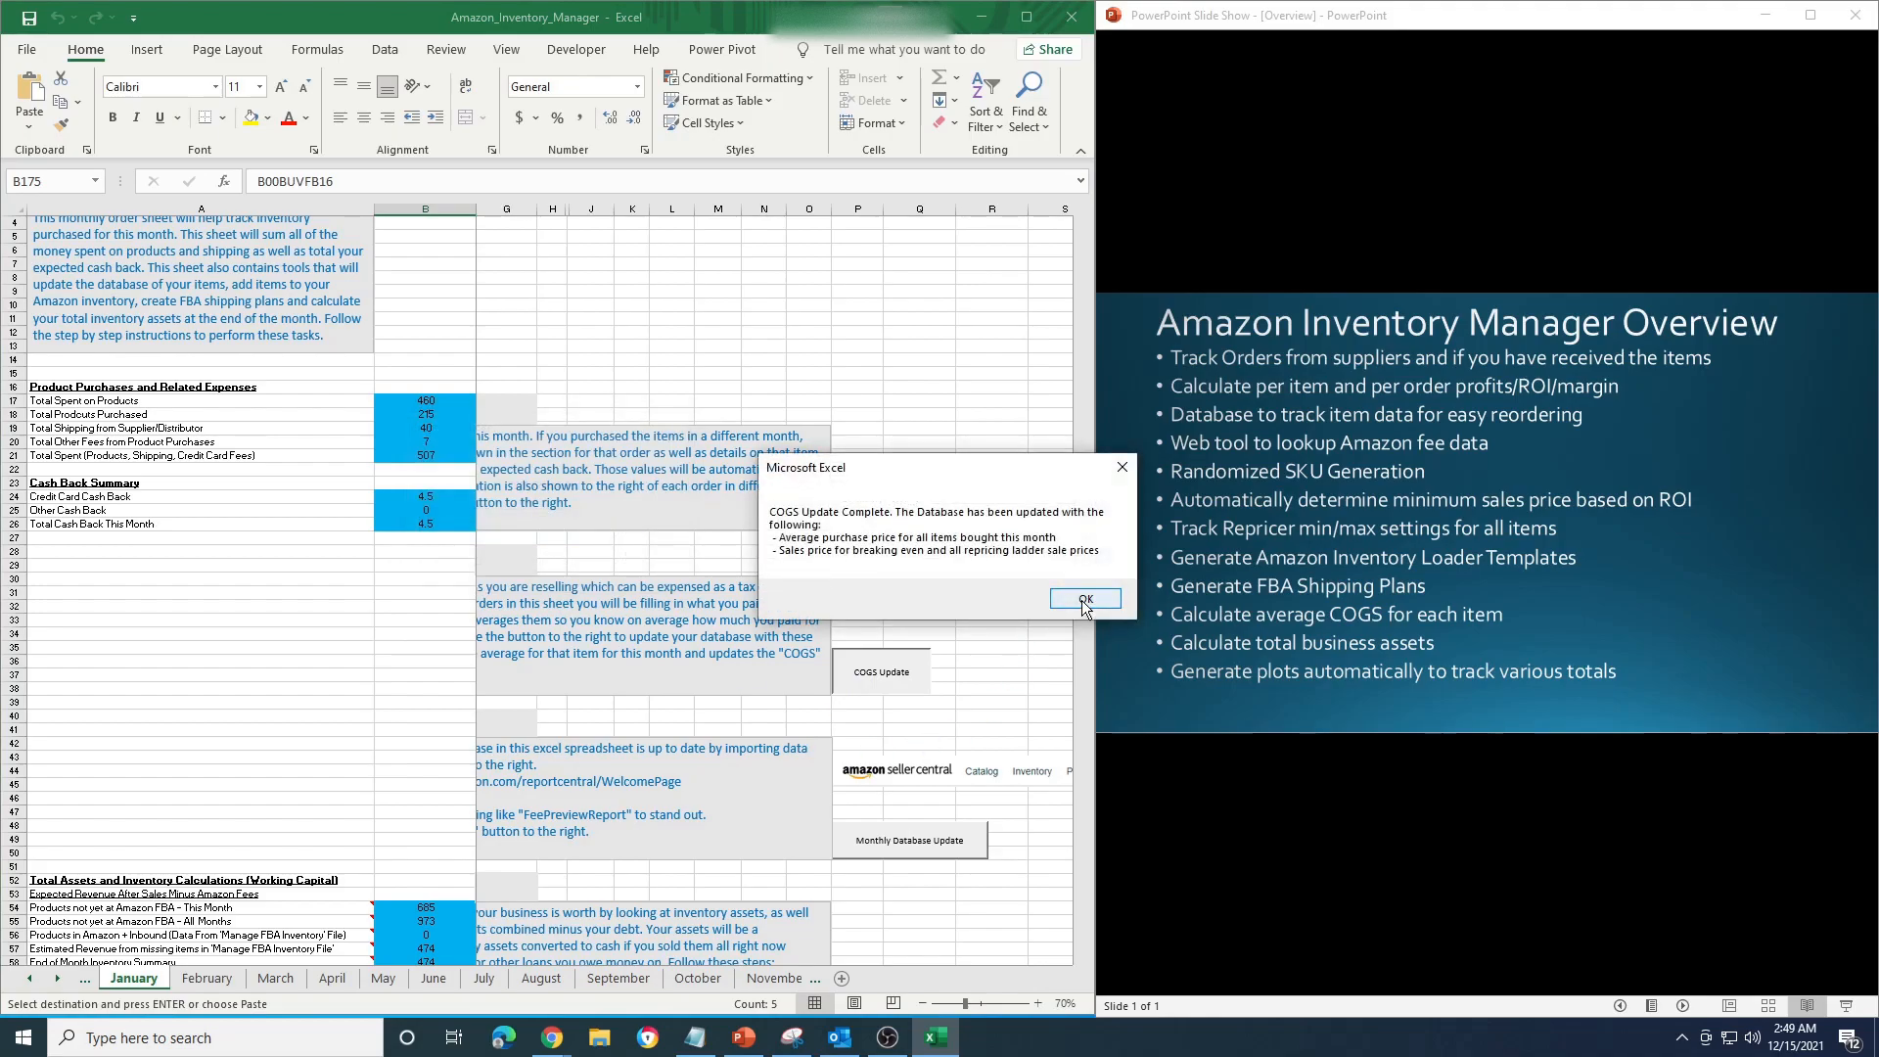
Open the COGS sheet and examine the January costs and total average cost of each ASIN.
{"action": "left_click_drag", "start_coordinate": [867, 975], "coordinate": [861, 975]}
{"action": "scroll", "coordinate": [745, 726], "scroll_direction": "down", "scroll_amount": 20}
{"action": "scroll", "coordinate": [745, 725], "scroll_direction": "down", "scroll_amount": 20}
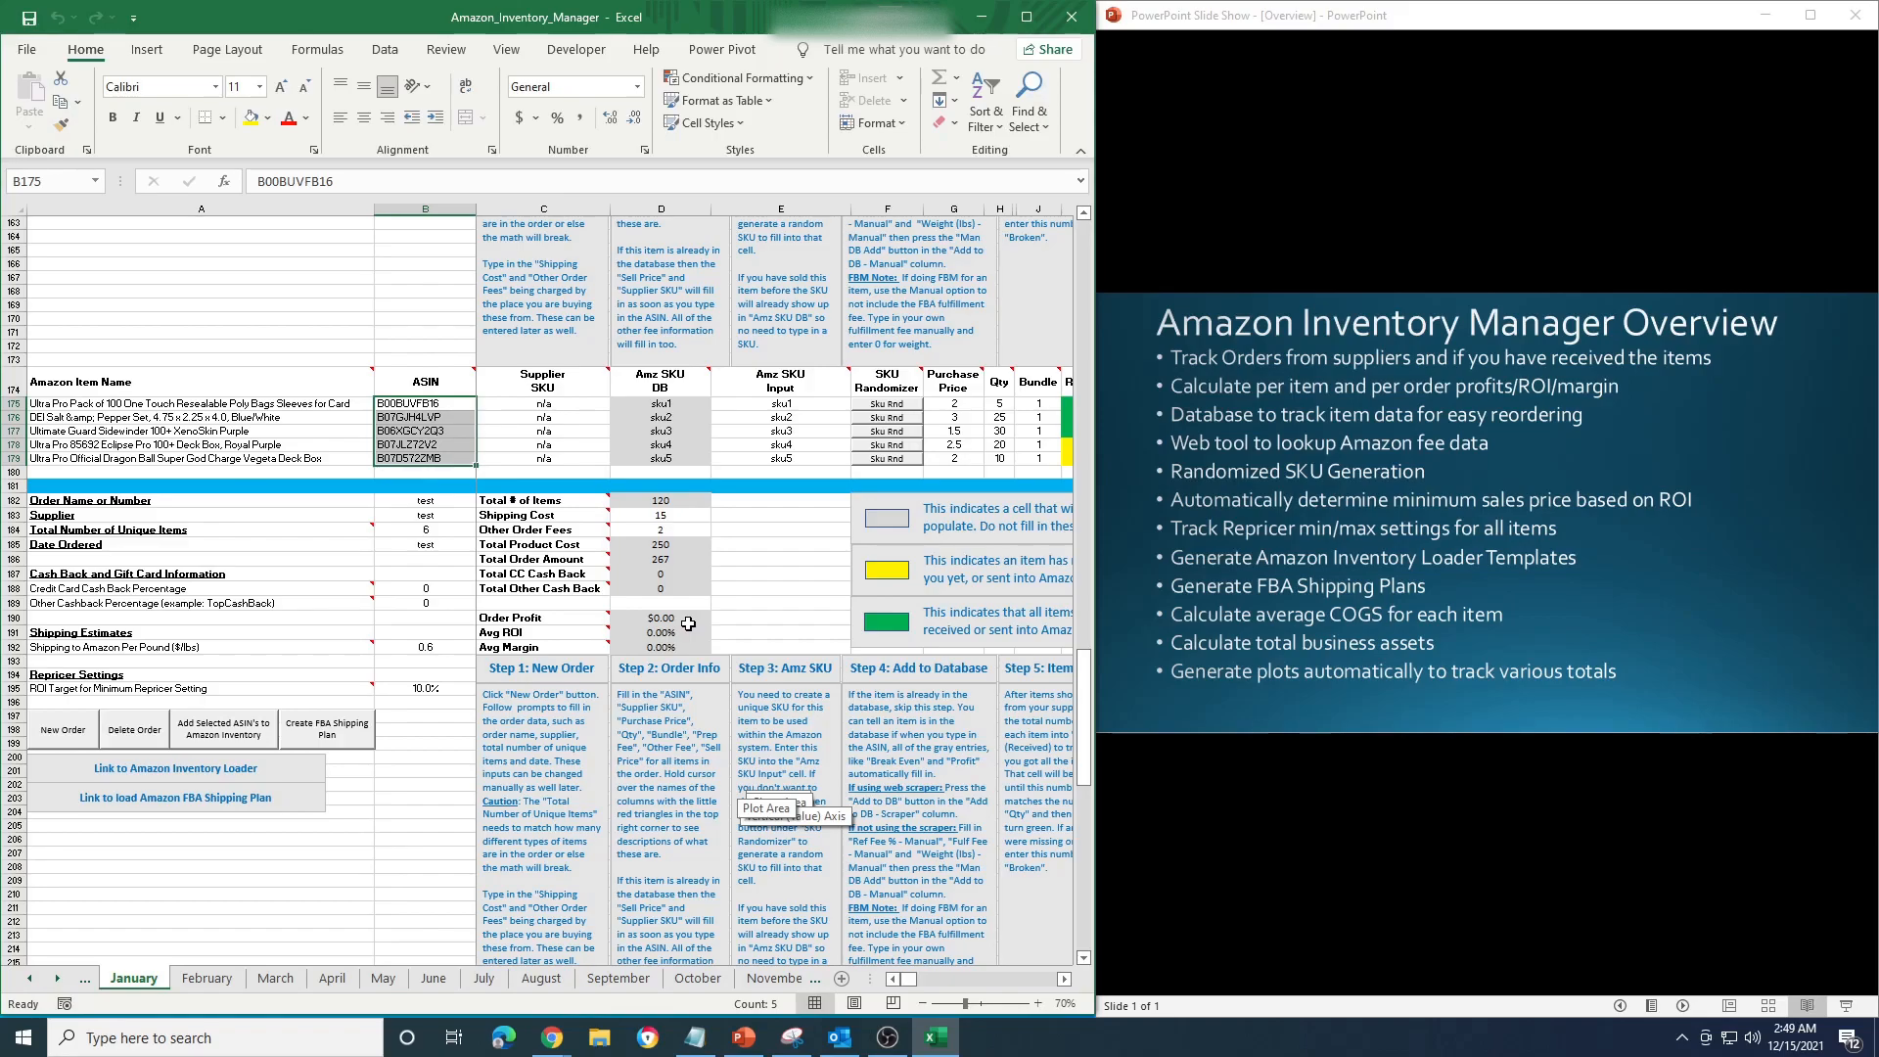
{"action": "left_click", "coordinate": [815, 981]}
{"action": "left_click", "coordinate": [788, 984]}
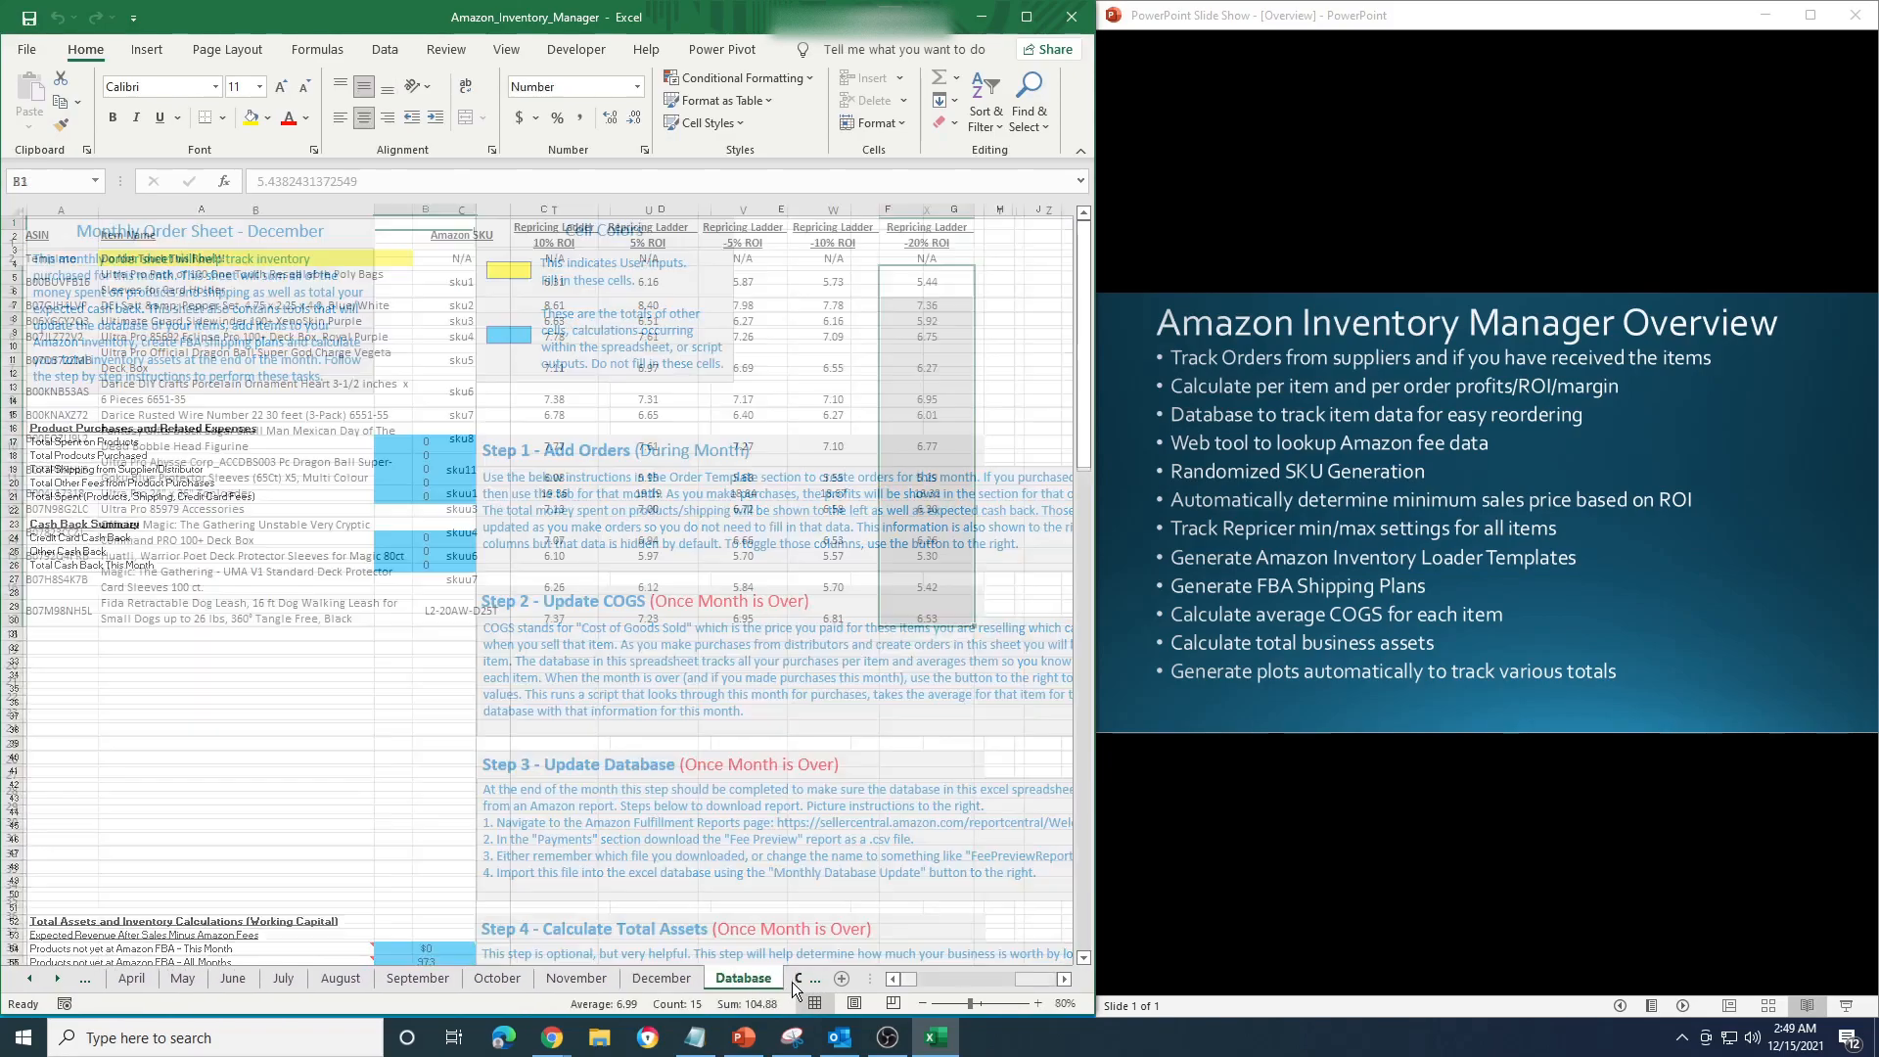
{"action": "left_click", "coordinate": [794, 982]}
{"action": "left_click_drag", "start_coordinate": [270, 283], "coordinate": [277, 370]}
{"action": "left_click_drag", "start_coordinate": [102, 274], "coordinate": [108, 370]}
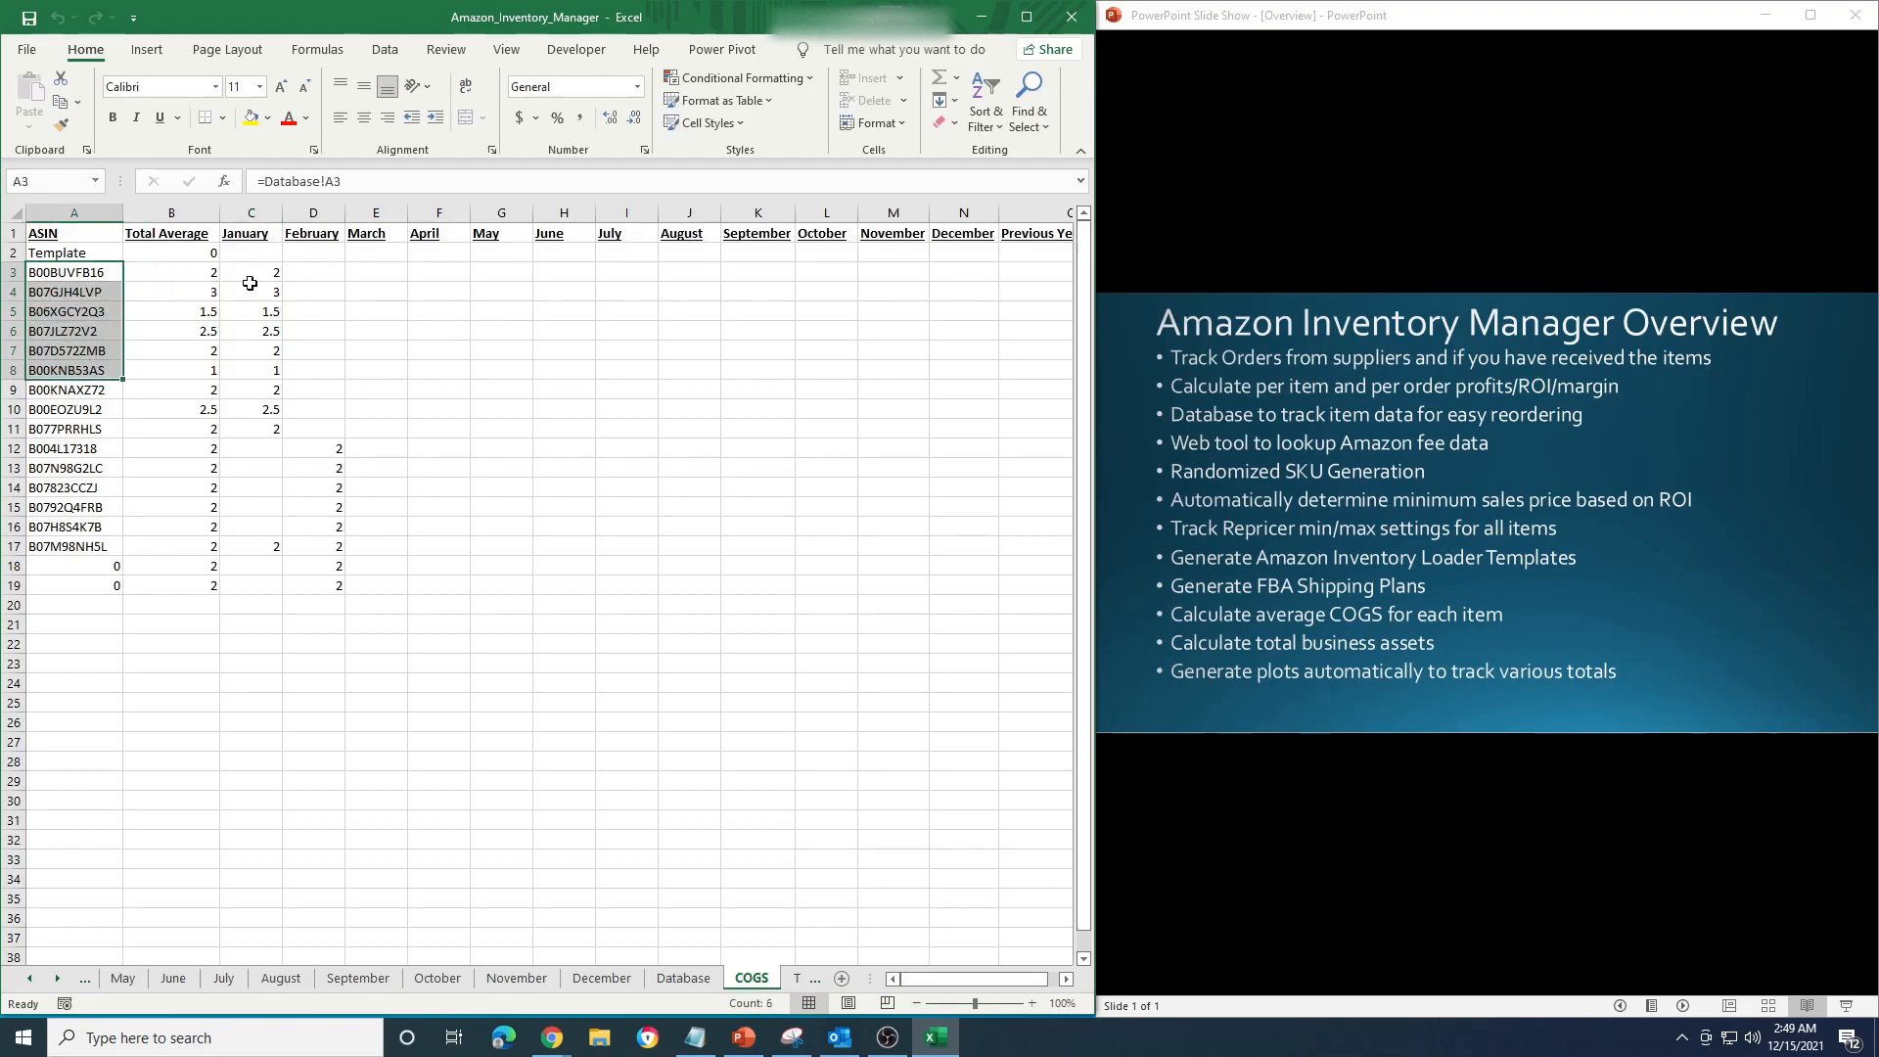
{"action": "left_click_drag", "start_coordinate": [199, 270], "coordinate": [198, 392]}
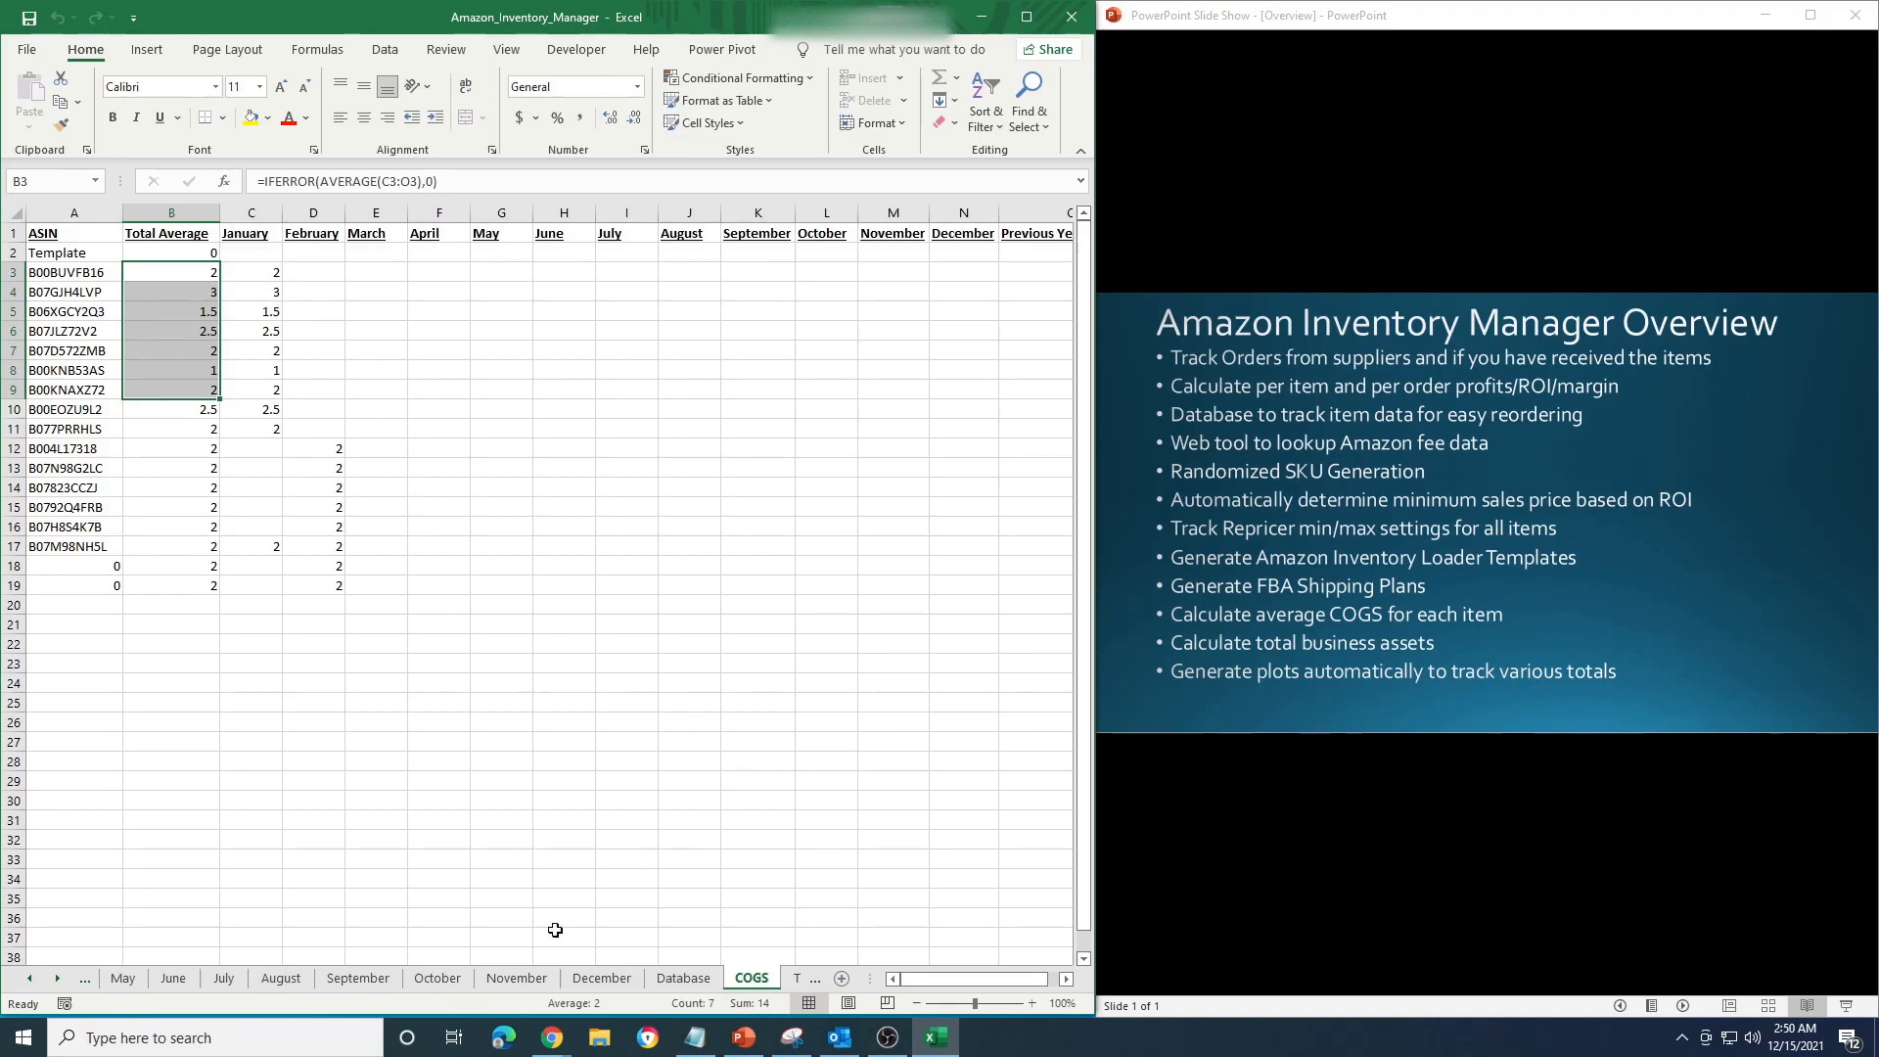
Return to the January sheet and examine the cash asset entries in the Total Assets and Inventory Calculations section.
{"action": "left_click", "coordinate": [32, 979]}
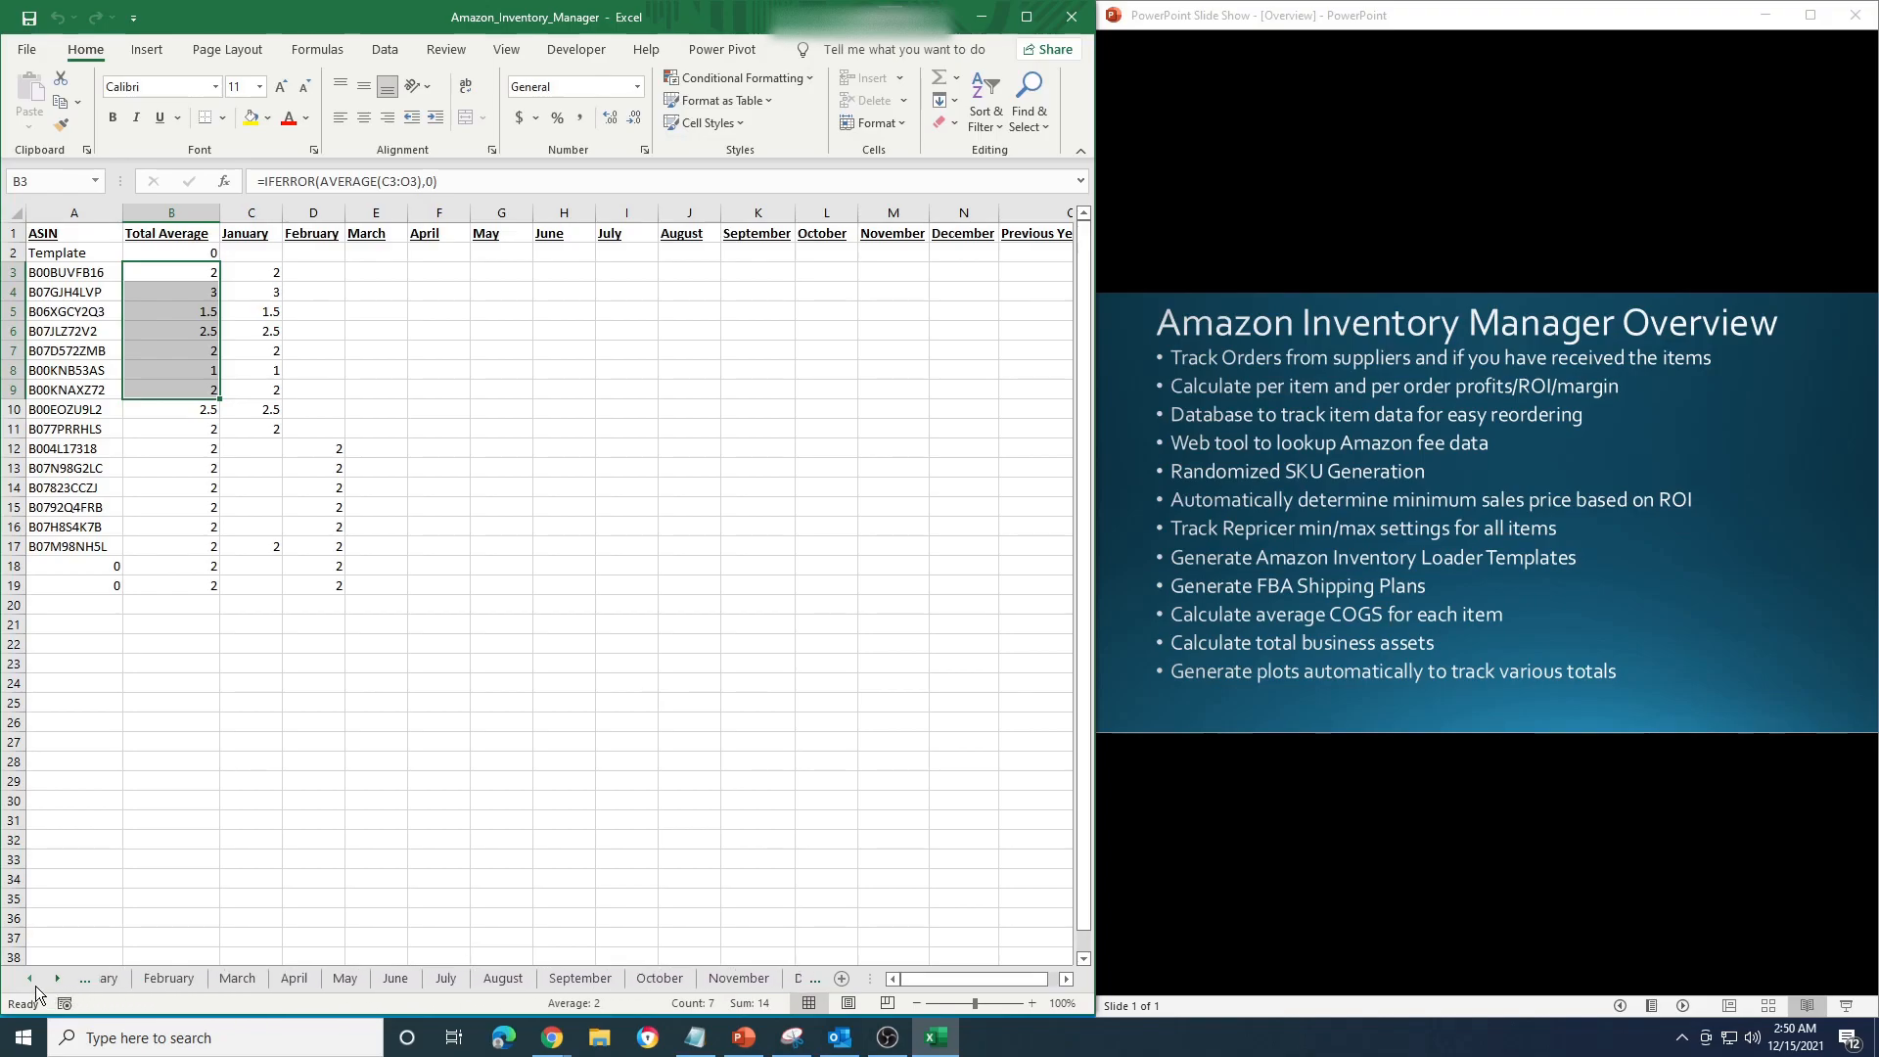
{"action": "left_click", "coordinate": [254, 979]}
{"action": "scroll", "coordinate": [433, 579], "scroll_direction": "up", "scroll_amount": 20}
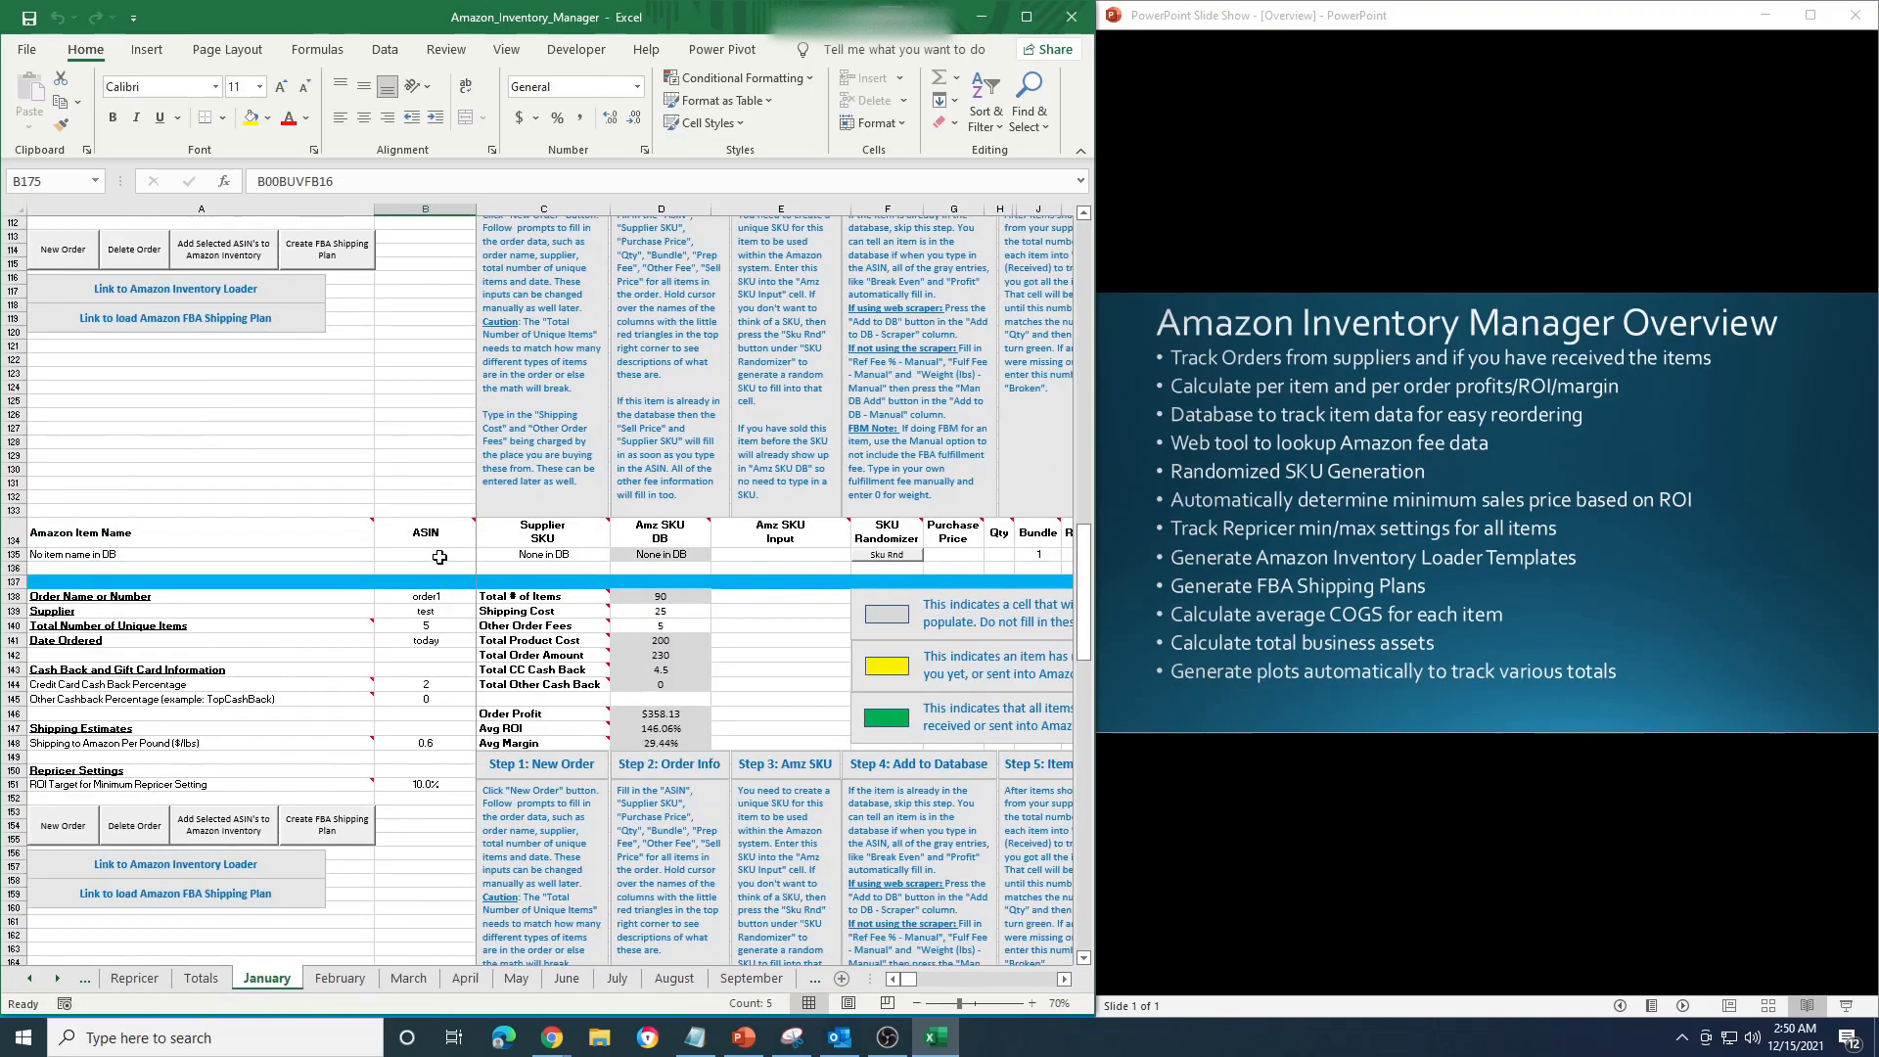
{"action": "scroll", "coordinate": [434, 578], "scroll_direction": "up", "scroll_amount": 20}
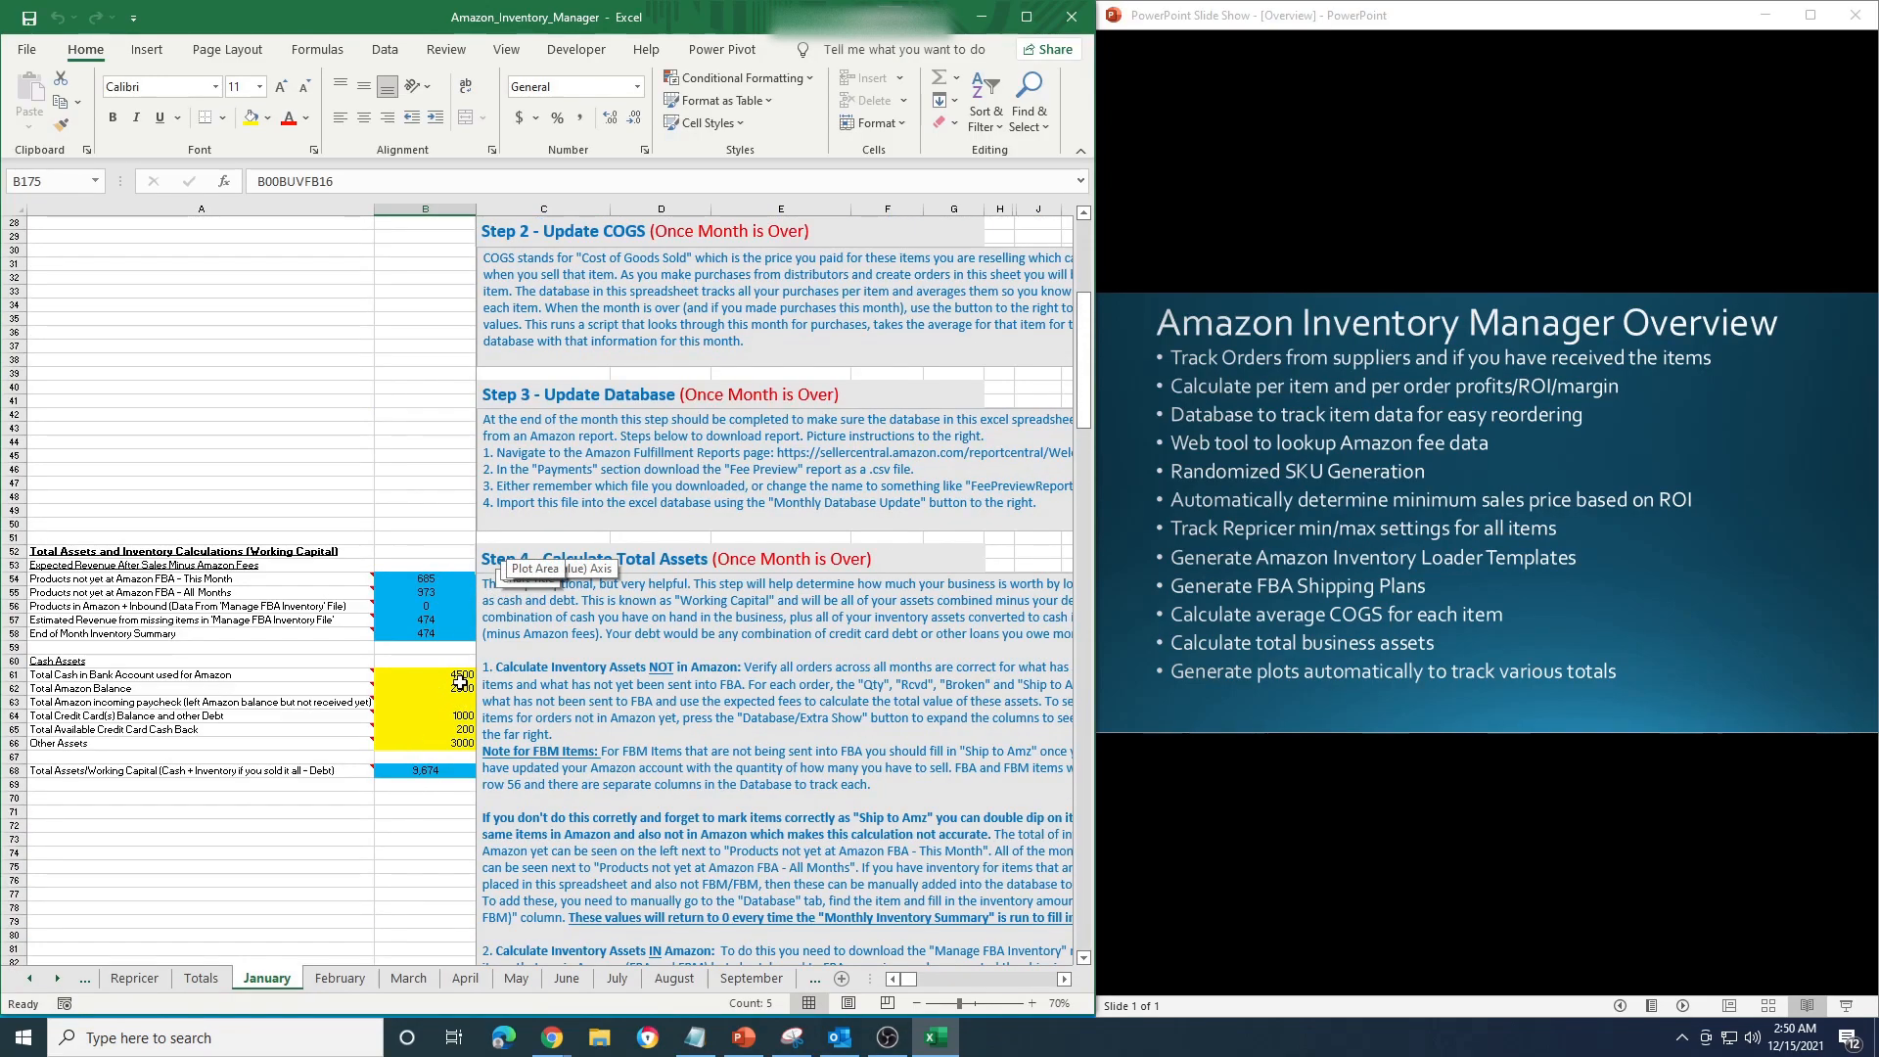
{"action": "left_click_drag", "start_coordinate": [460, 676], "coordinate": [448, 734]}
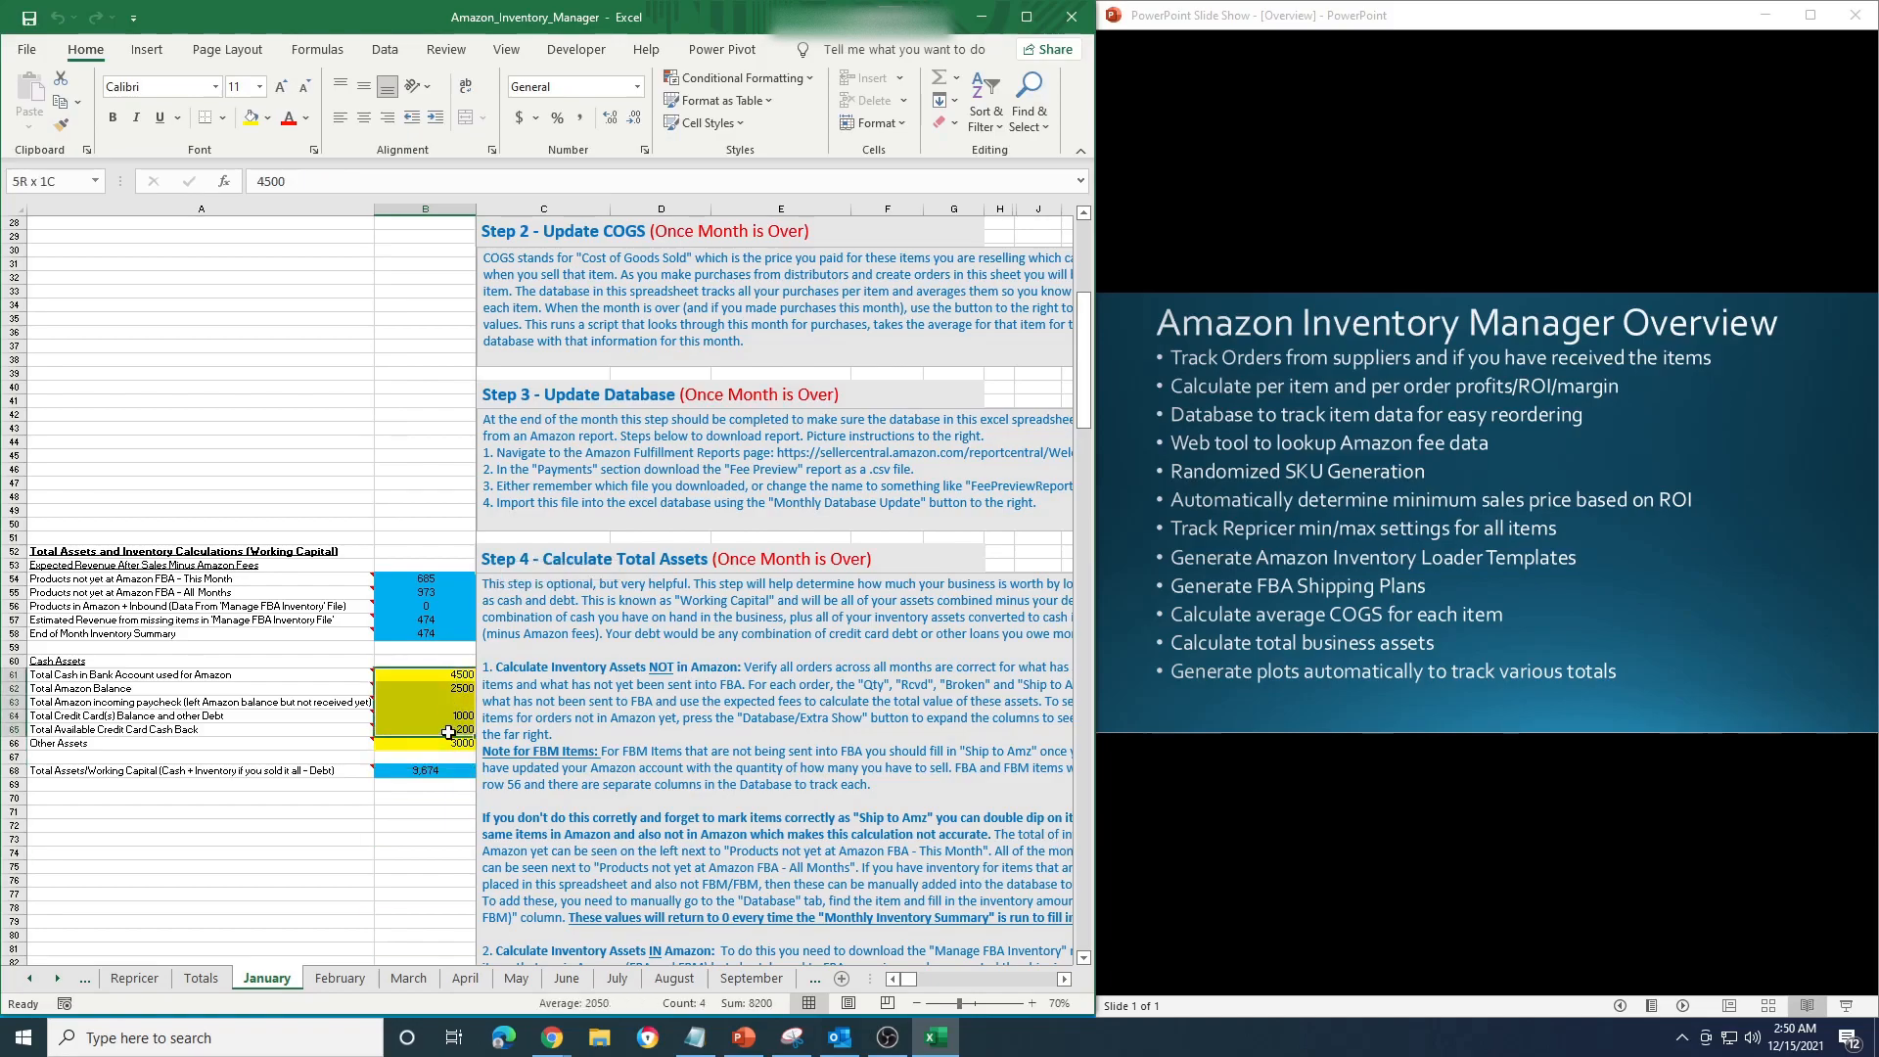
{"action": "left_click", "coordinate": [424, 470]}
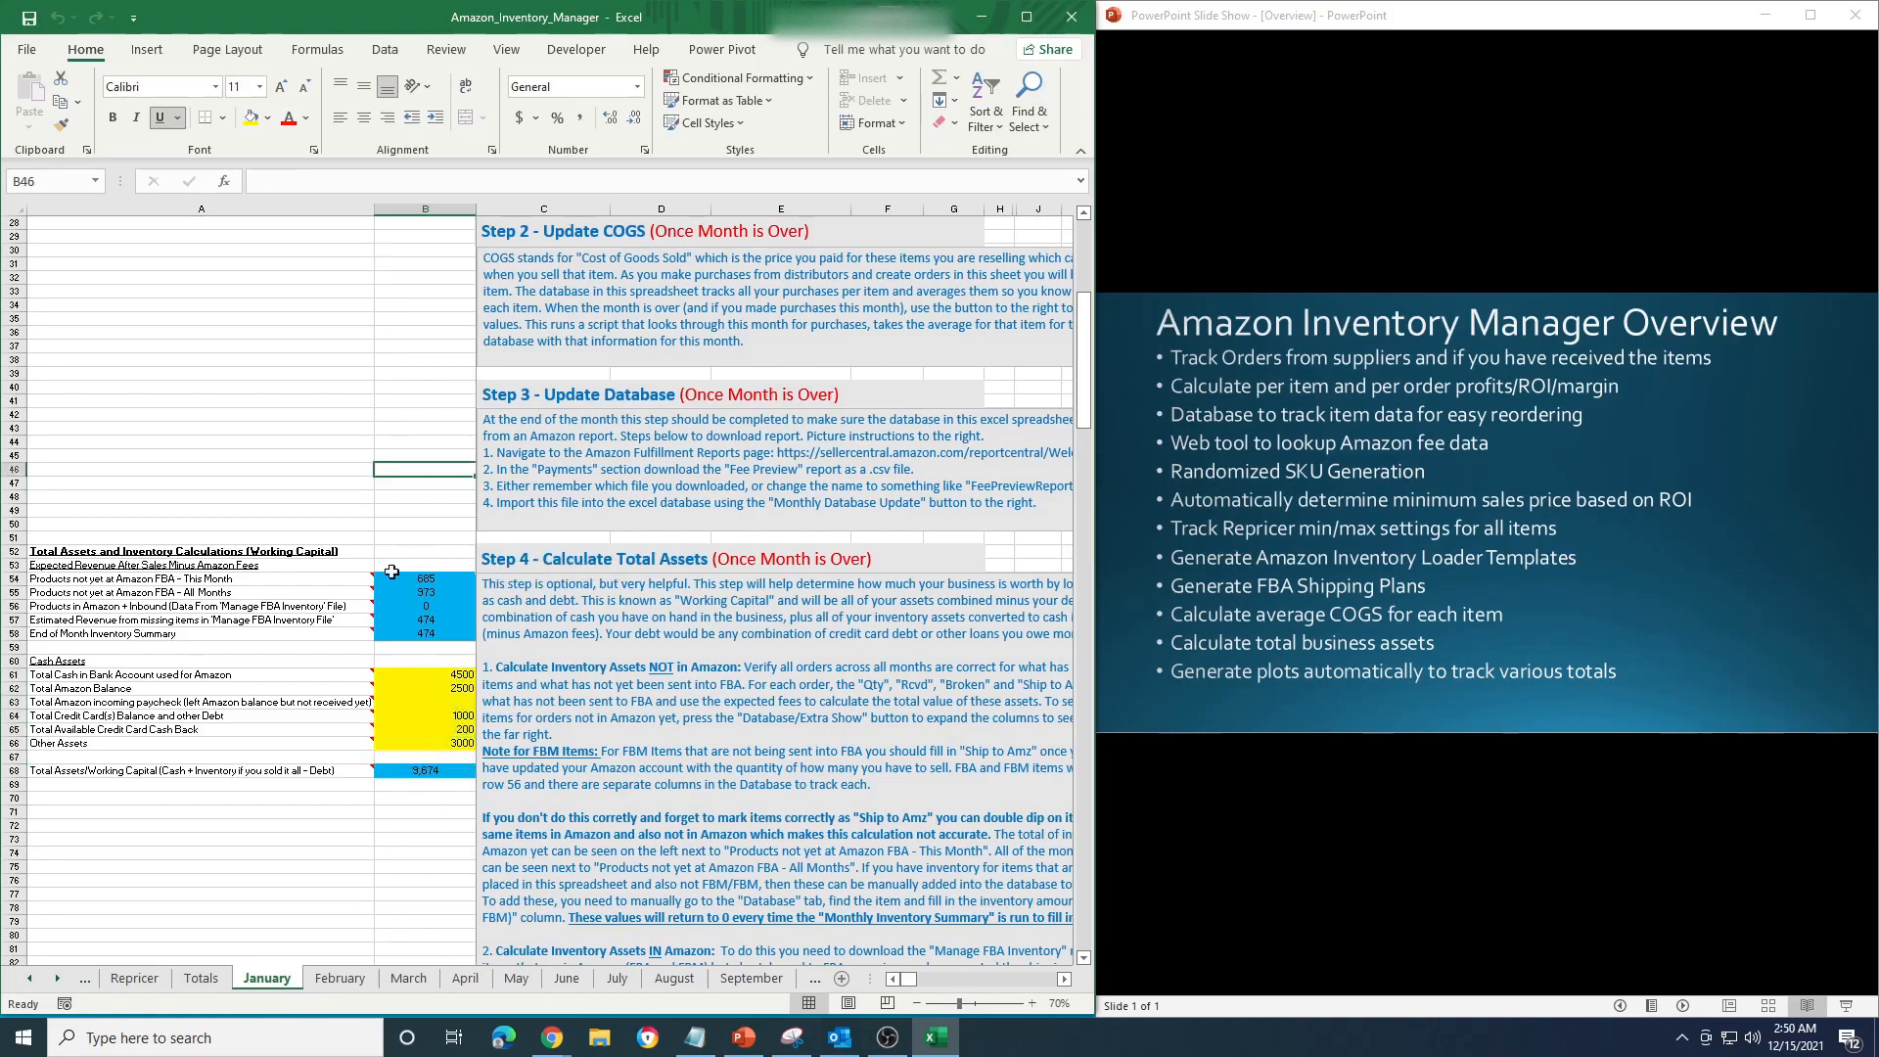
{"action": "left_click", "coordinate": [438, 689]}
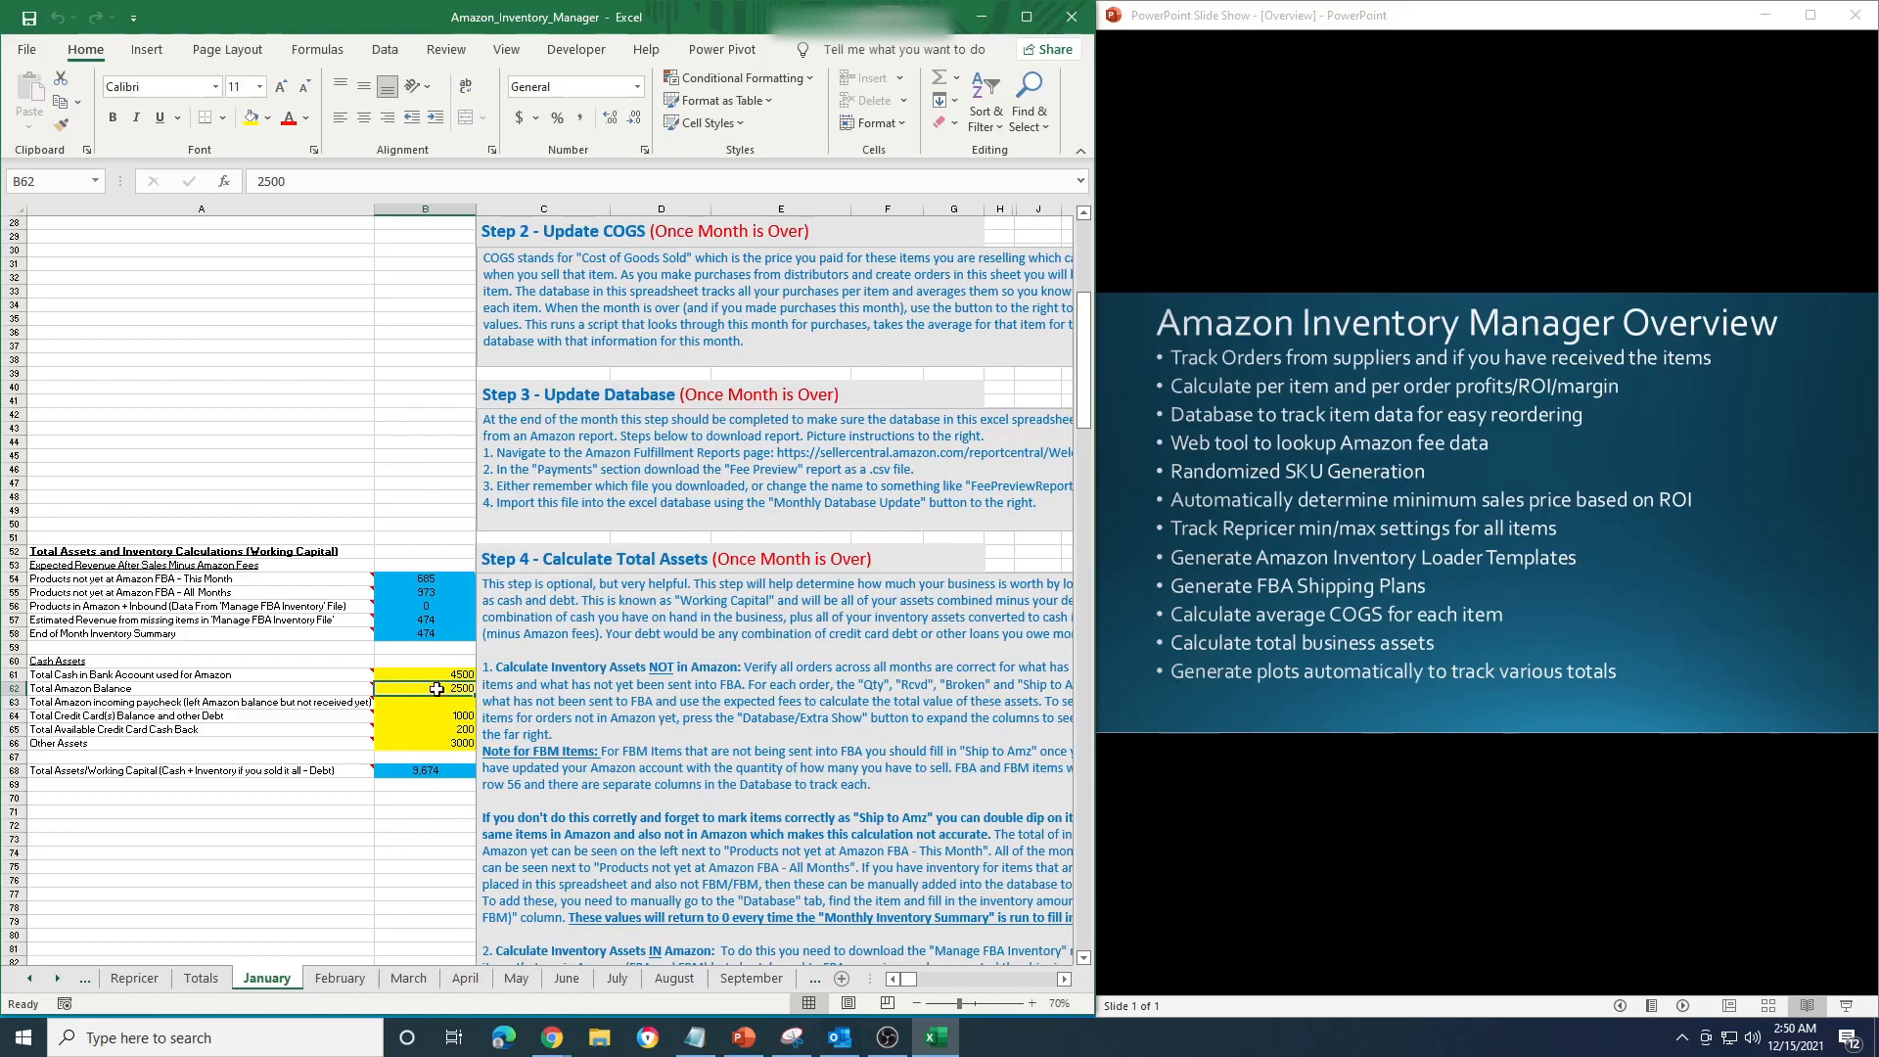
{"action": "left_click_drag", "start_coordinate": [437, 674], "coordinate": [437, 743]}
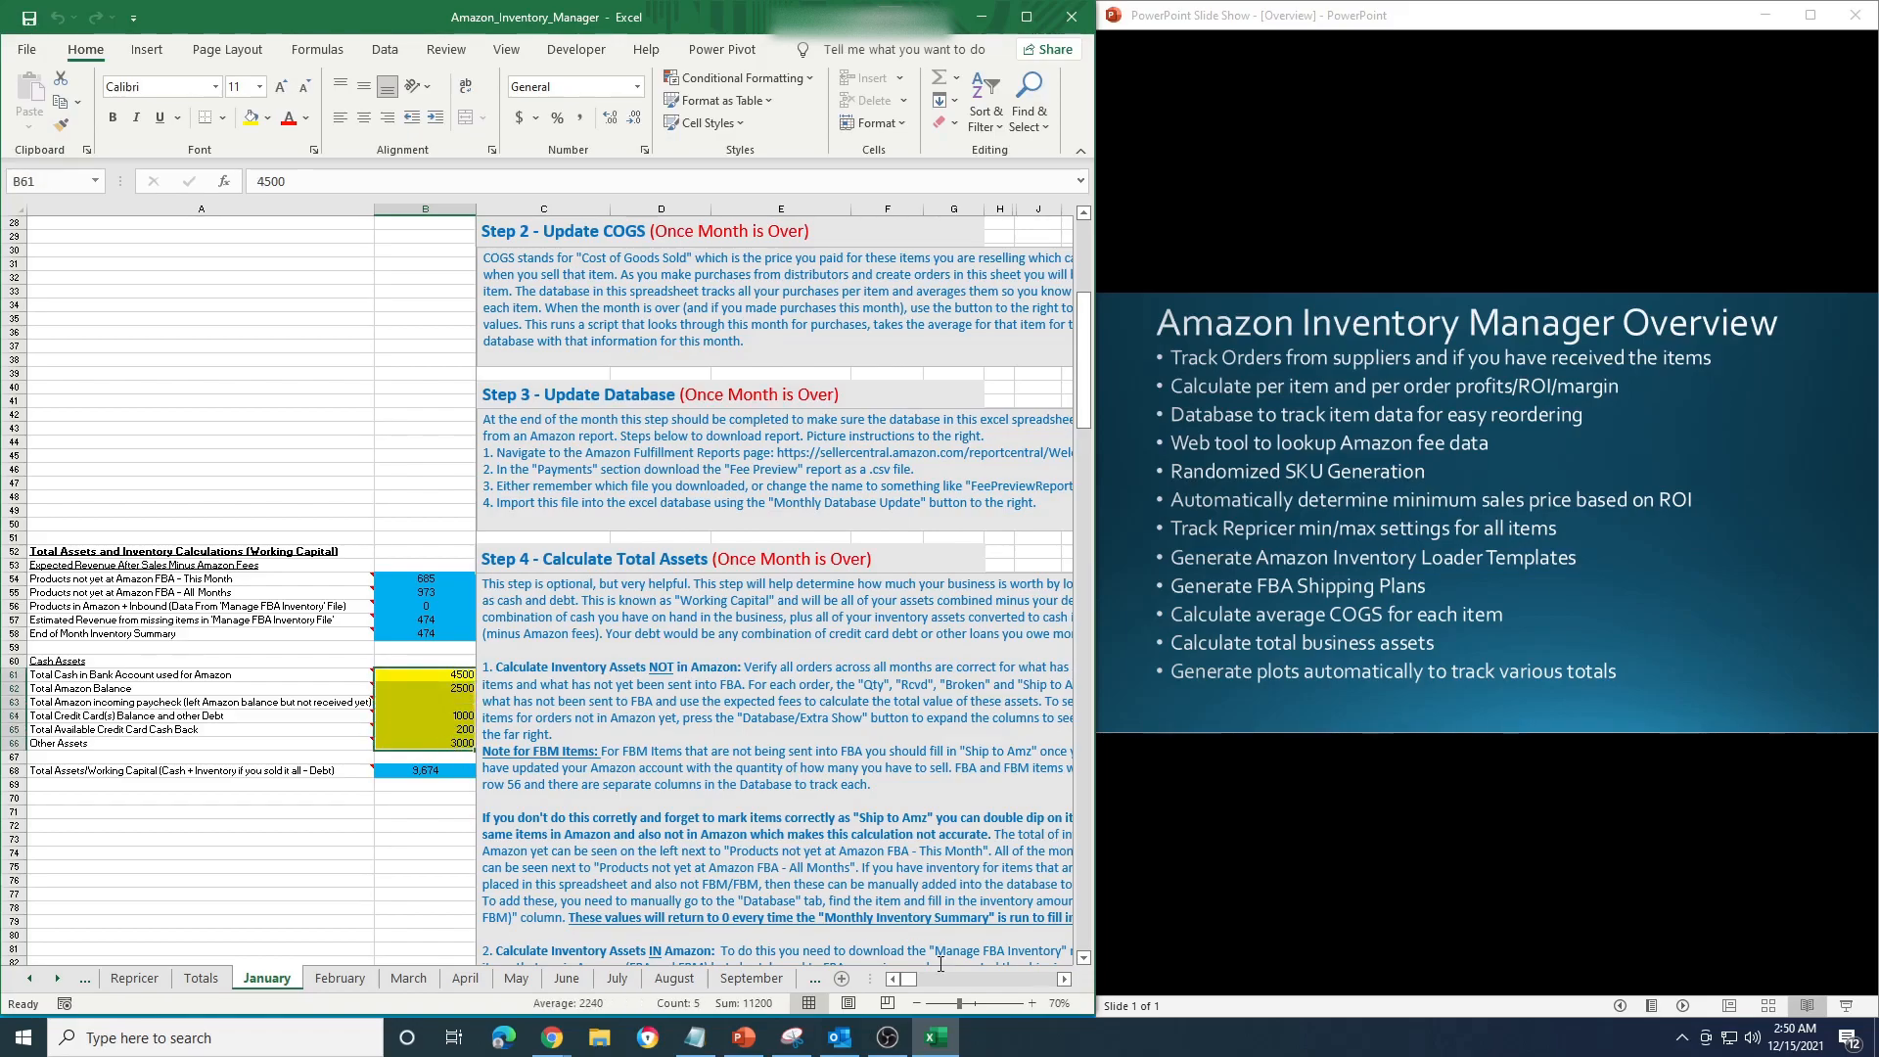
Review the January monthly update tools and order sections, and inspect the Total Assets/Working Capital formula.
{"action": "left_click", "coordinate": [1065, 979]}
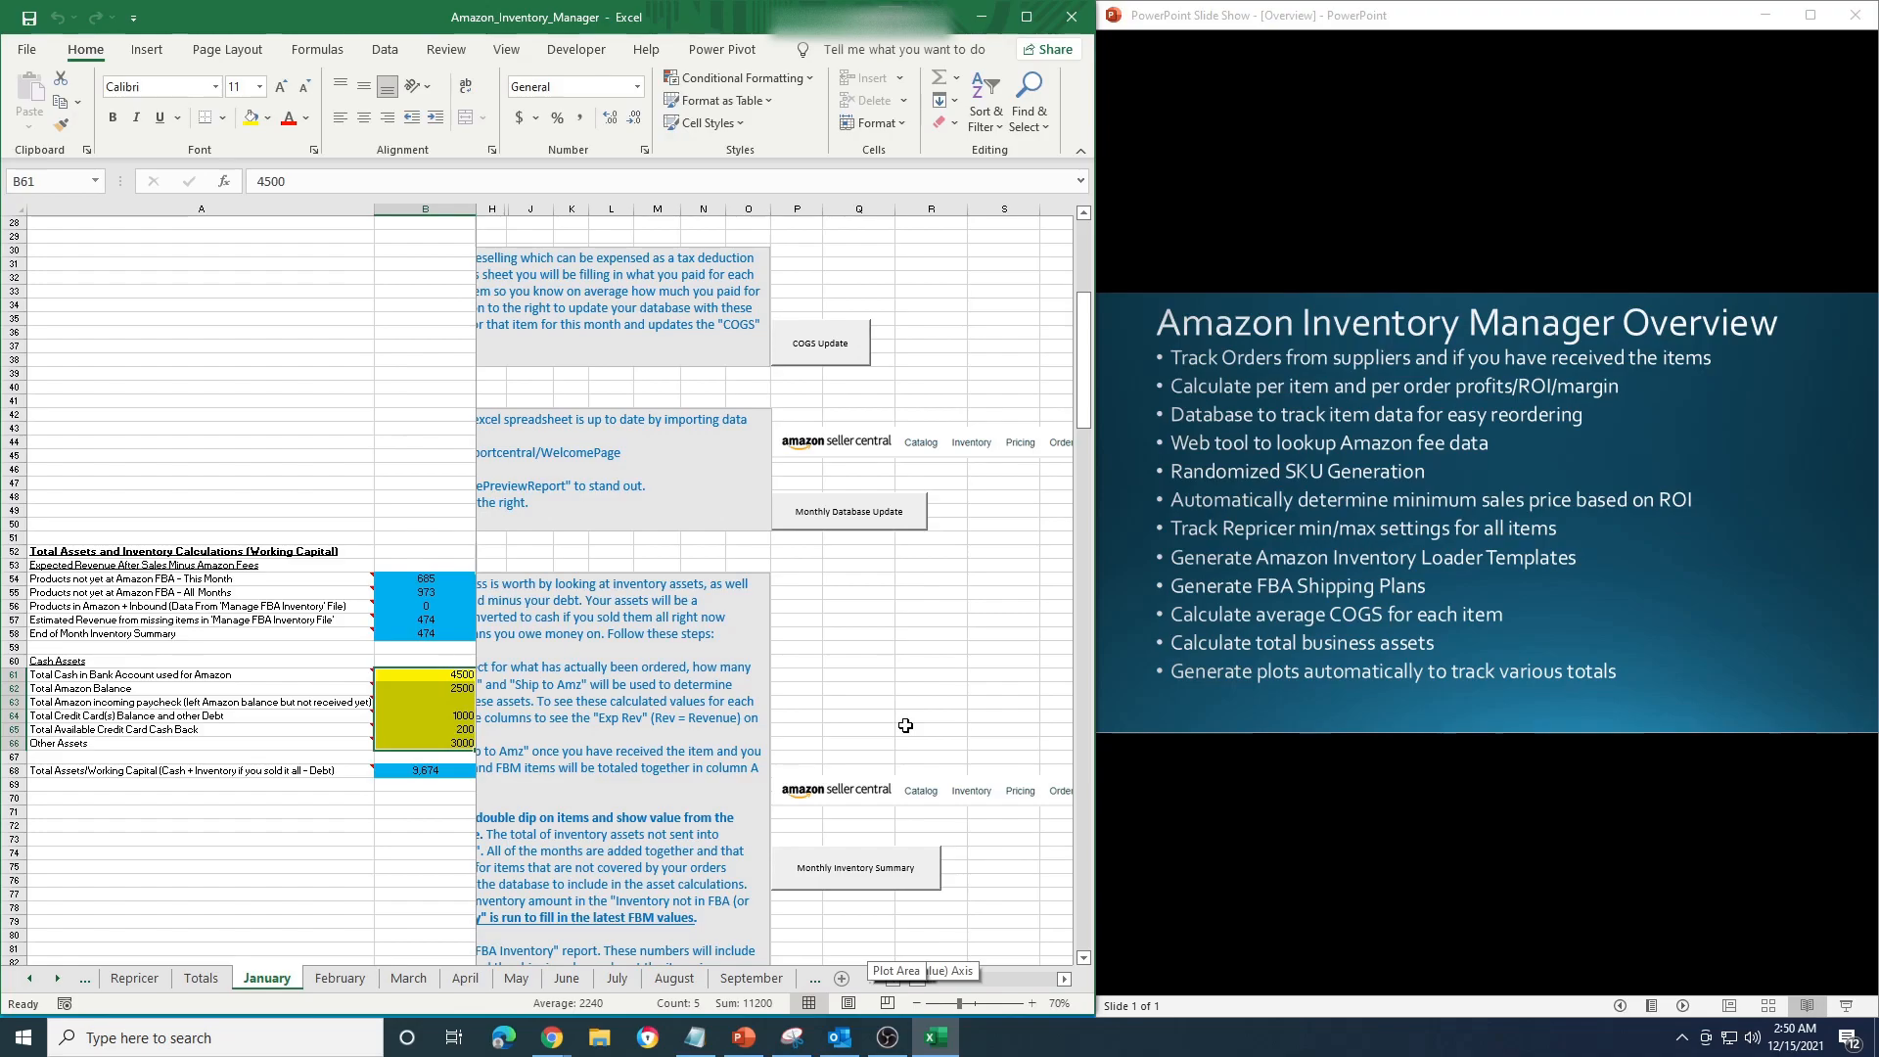
{"action": "scroll", "coordinate": [907, 719], "scroll_direction": "down", "scroll_amount": 20}
{"action": "scroll", "coordinate": [922, 724], "scroll_direction": "down", "scroll_amount": 8}
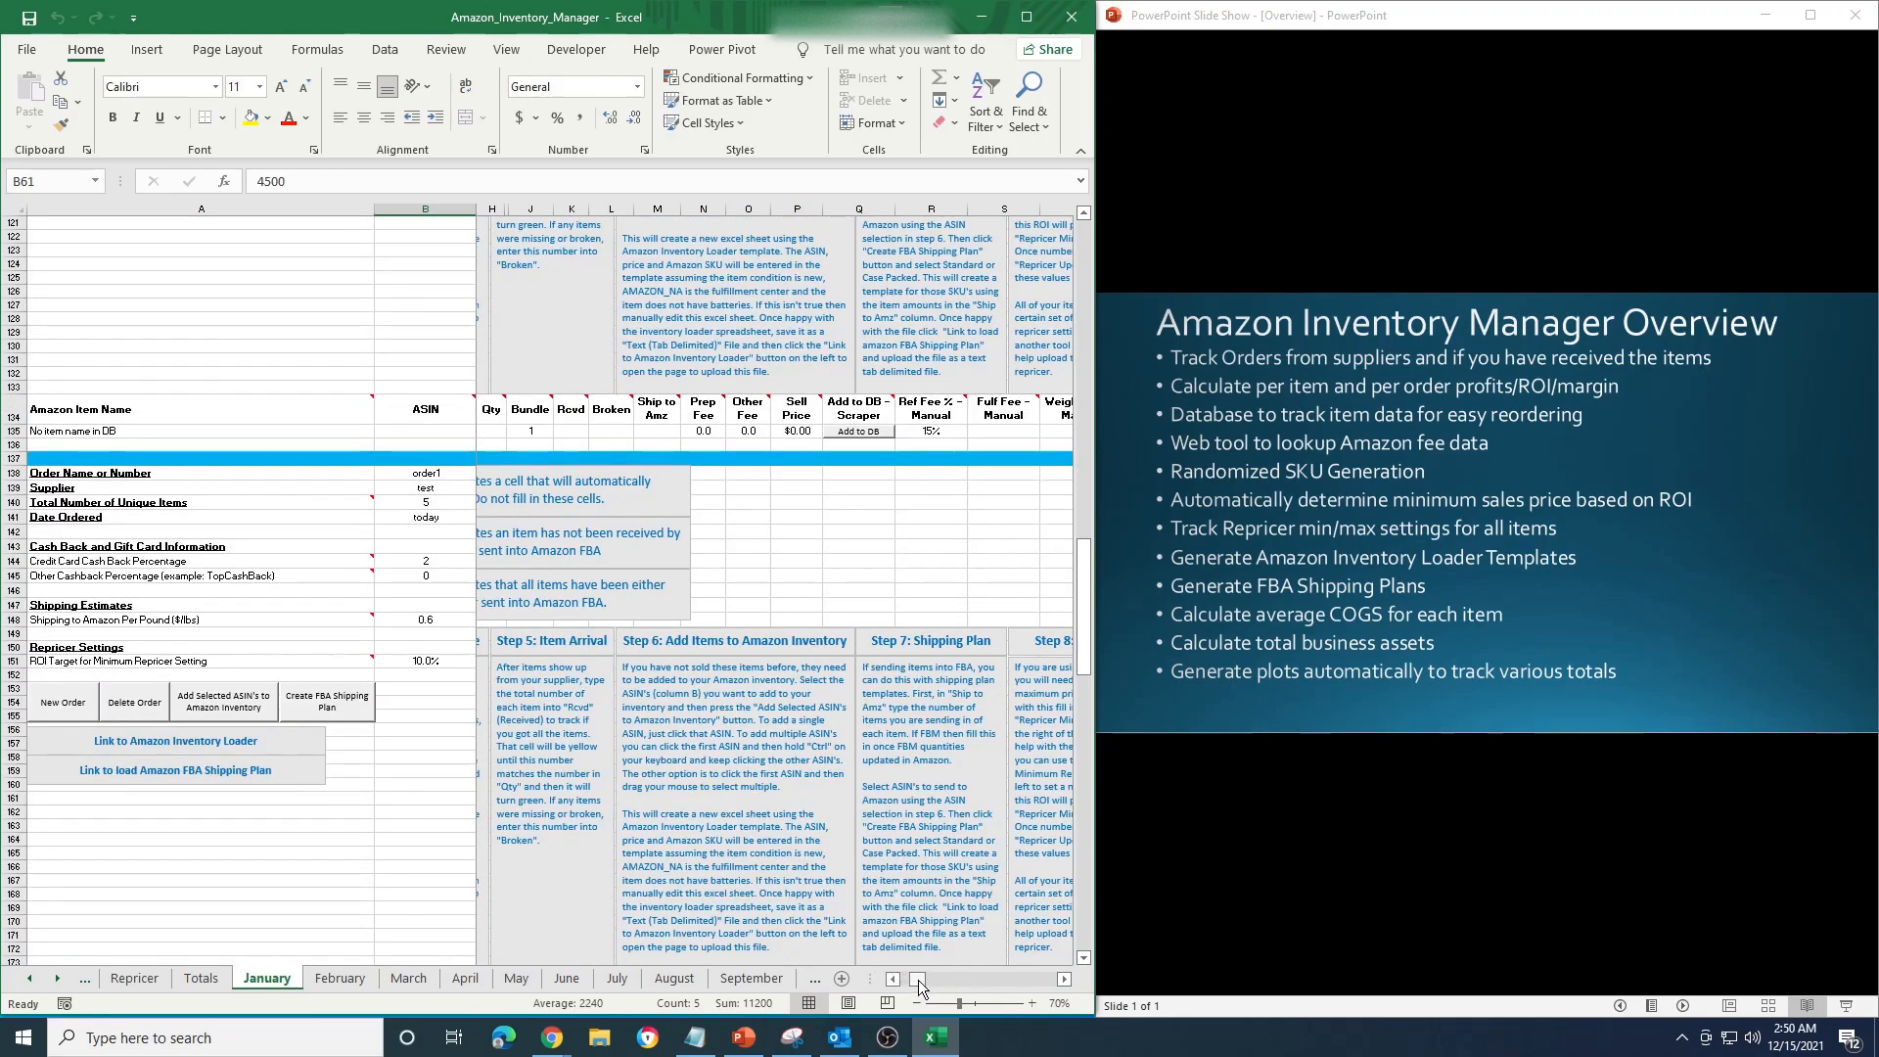
{"action": "left_click_drag", "start_coordinate": [919, 979], "coordinate": [891, 983]}
{"action": "scroll", "coordinate": [829, 823], "scroll_direction": "down", "scroll_amount": 14}
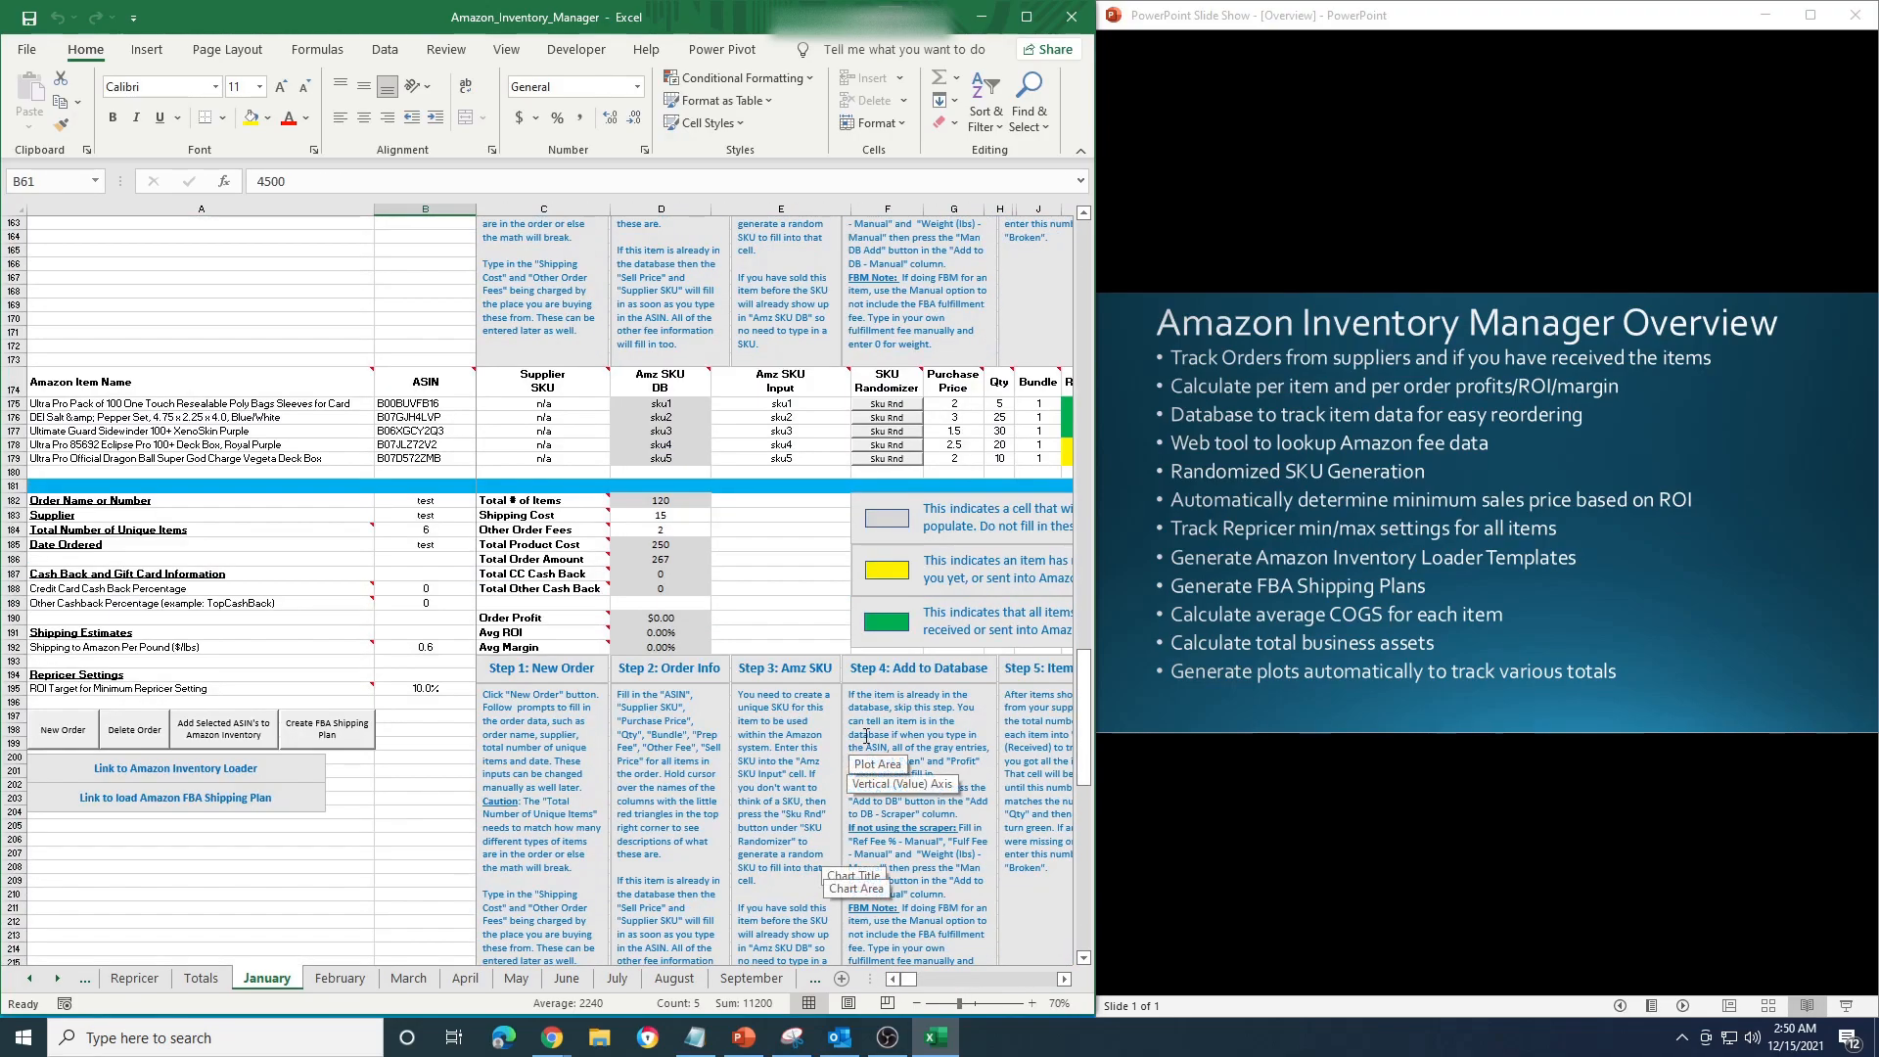
{"action": "left_click_drag", "start_coordinate": [1084, 732], "coordinate": [1109, 405]}
{"action": "left_click", "coordinate": [415, 566]}
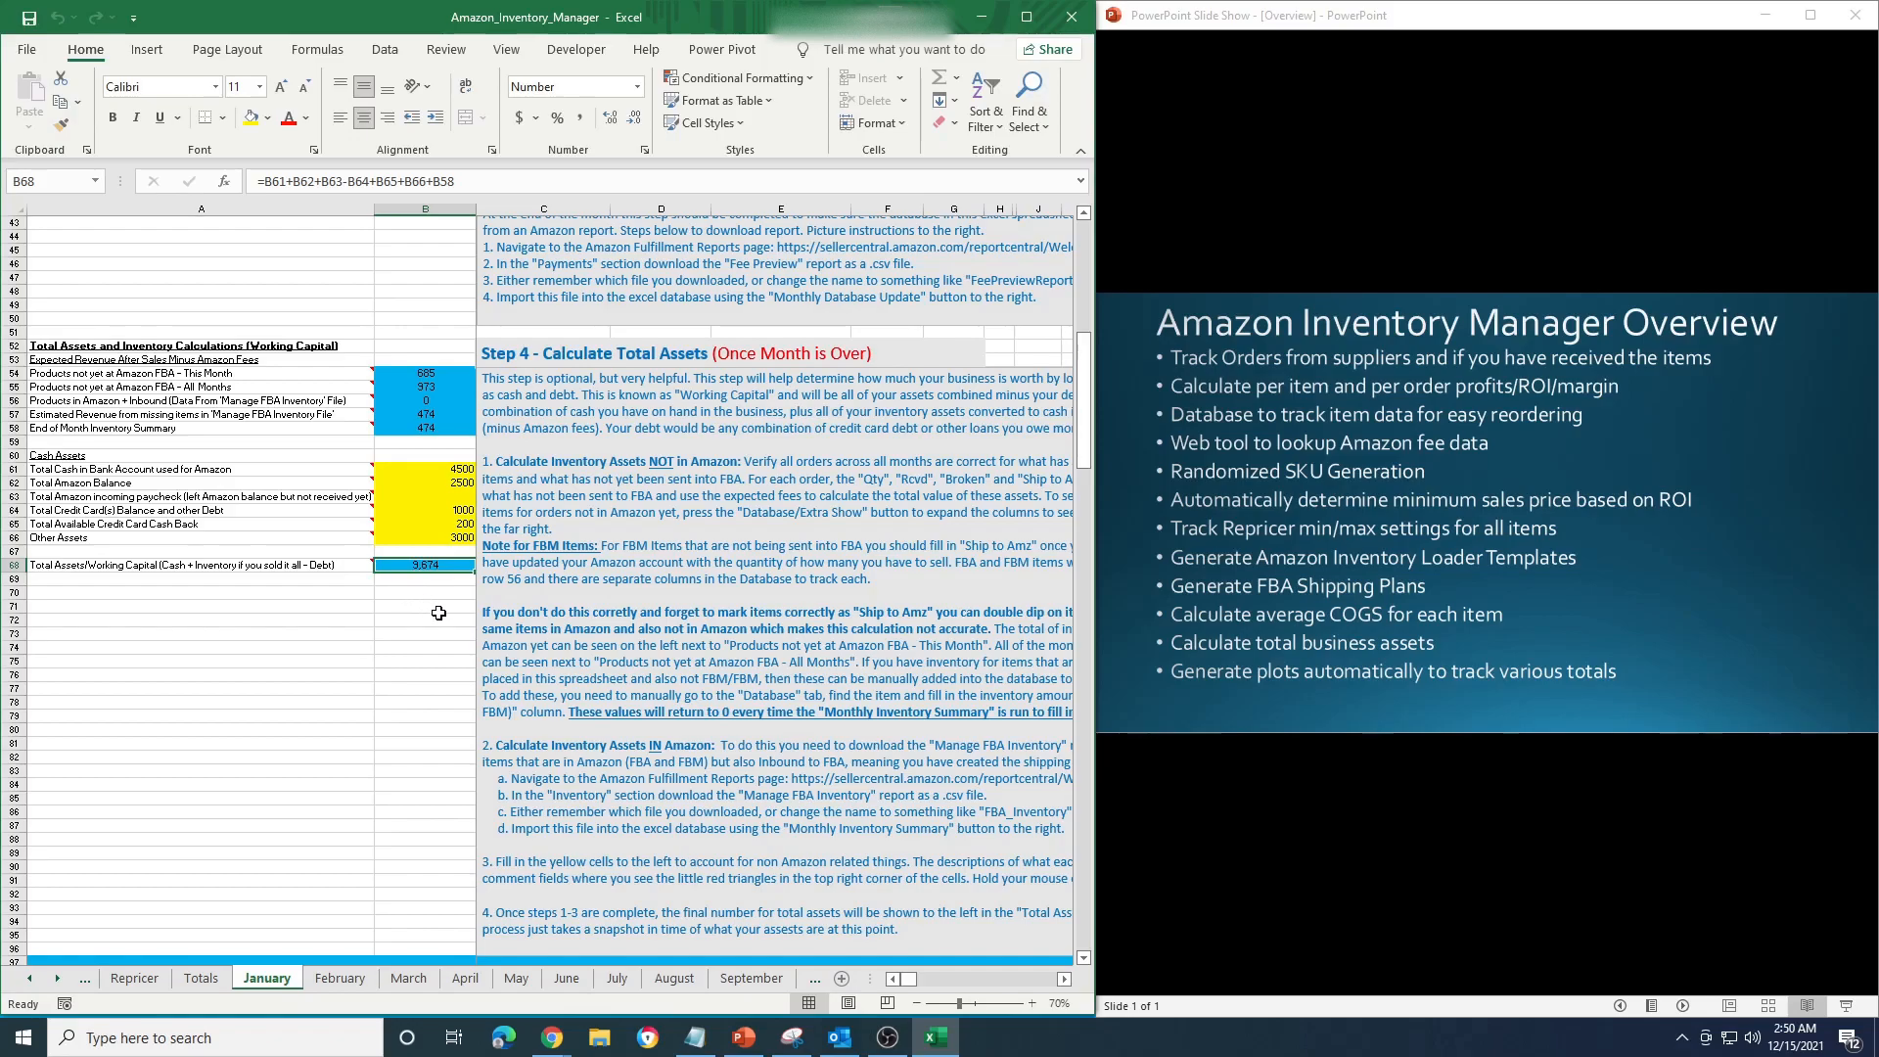
Open the Totals sheet and examine the monthly plots of product spending, working capital, Amazon balance and other assets.
{"action": "left_click", "coordinate": [212, 978]}
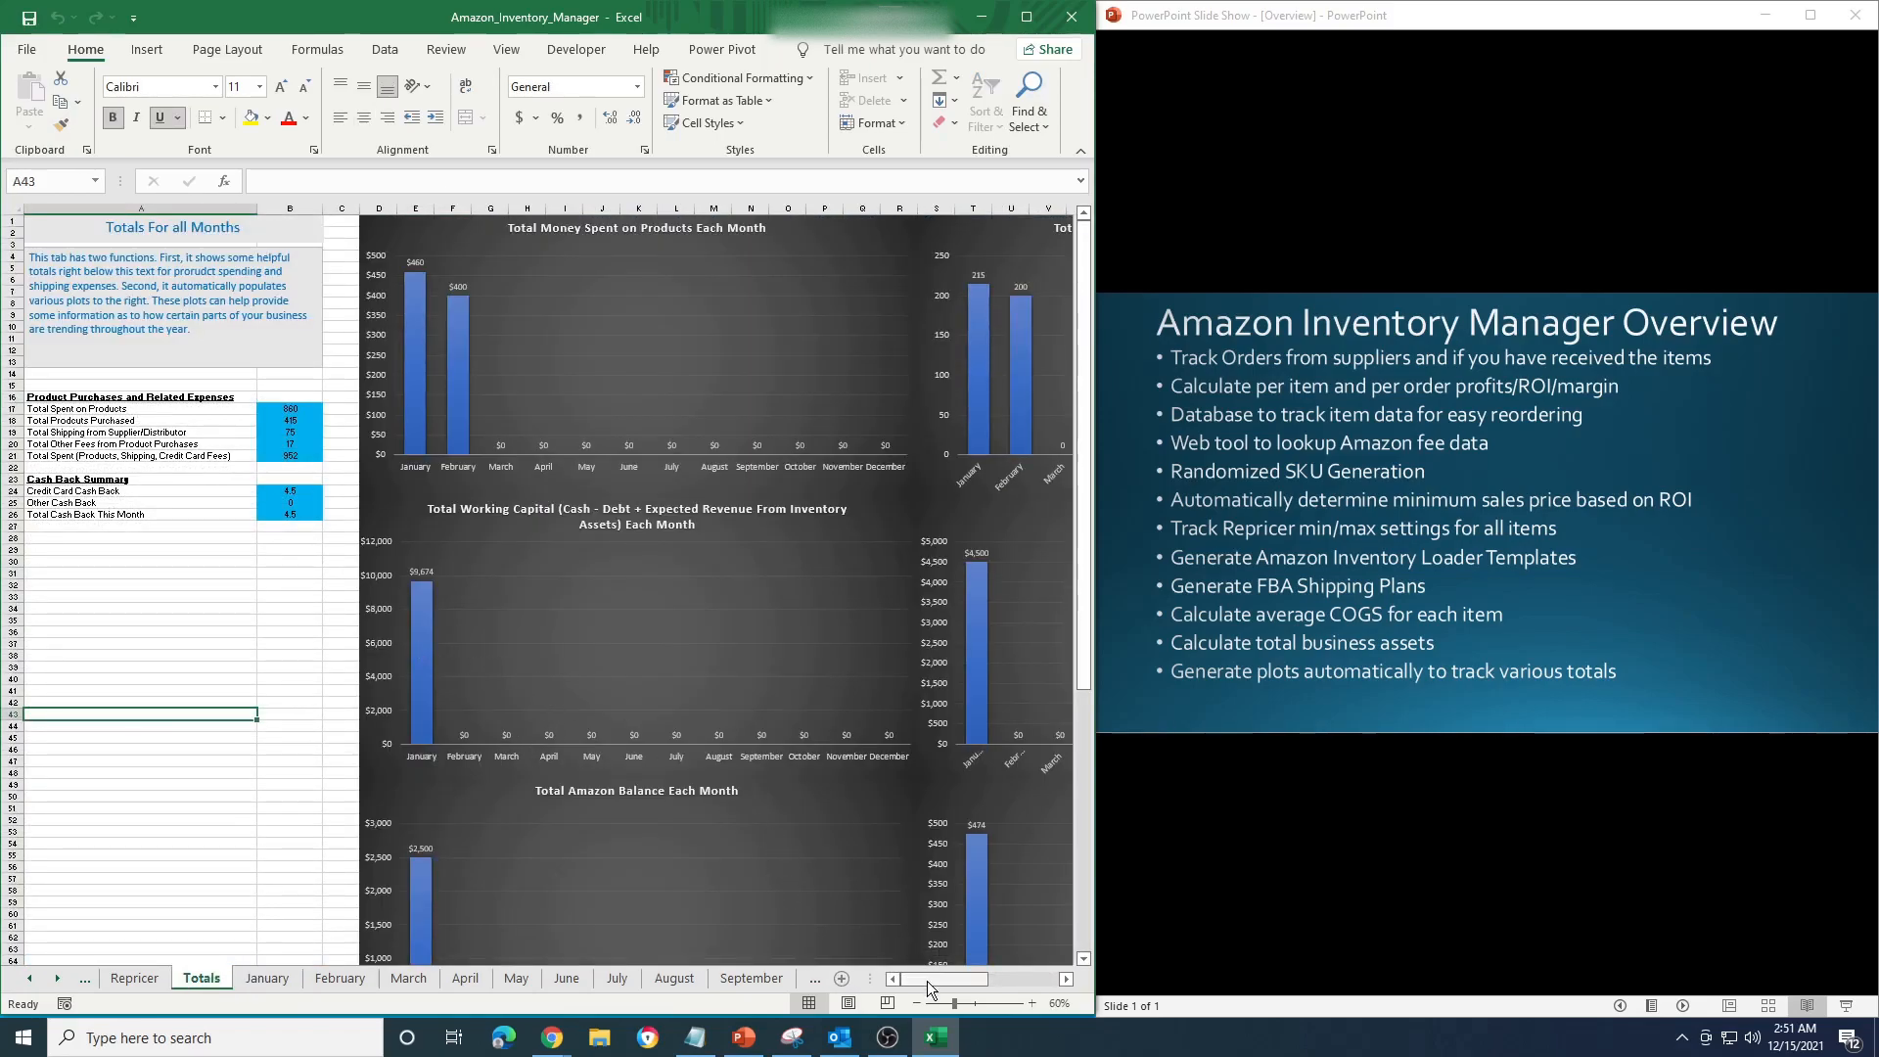
{"action": "mouse_move", "coordinate": [930, 980]}
{"action": "left_mouse_down"}
{"action": "mouse_move", "coordinate": [976, 978]}
{"action": "mouse_move", "coordinate": [920, 982]}
{"action": "left_mouse_up"}
{"action": "scroll", "coordinate": [766, 889], "scroll_direction": "down", "scroll_amount": 6}
{"action": "scroll", "coordinate": [801, 879], "scroll_direction": "down", "scroll_amount": 4}
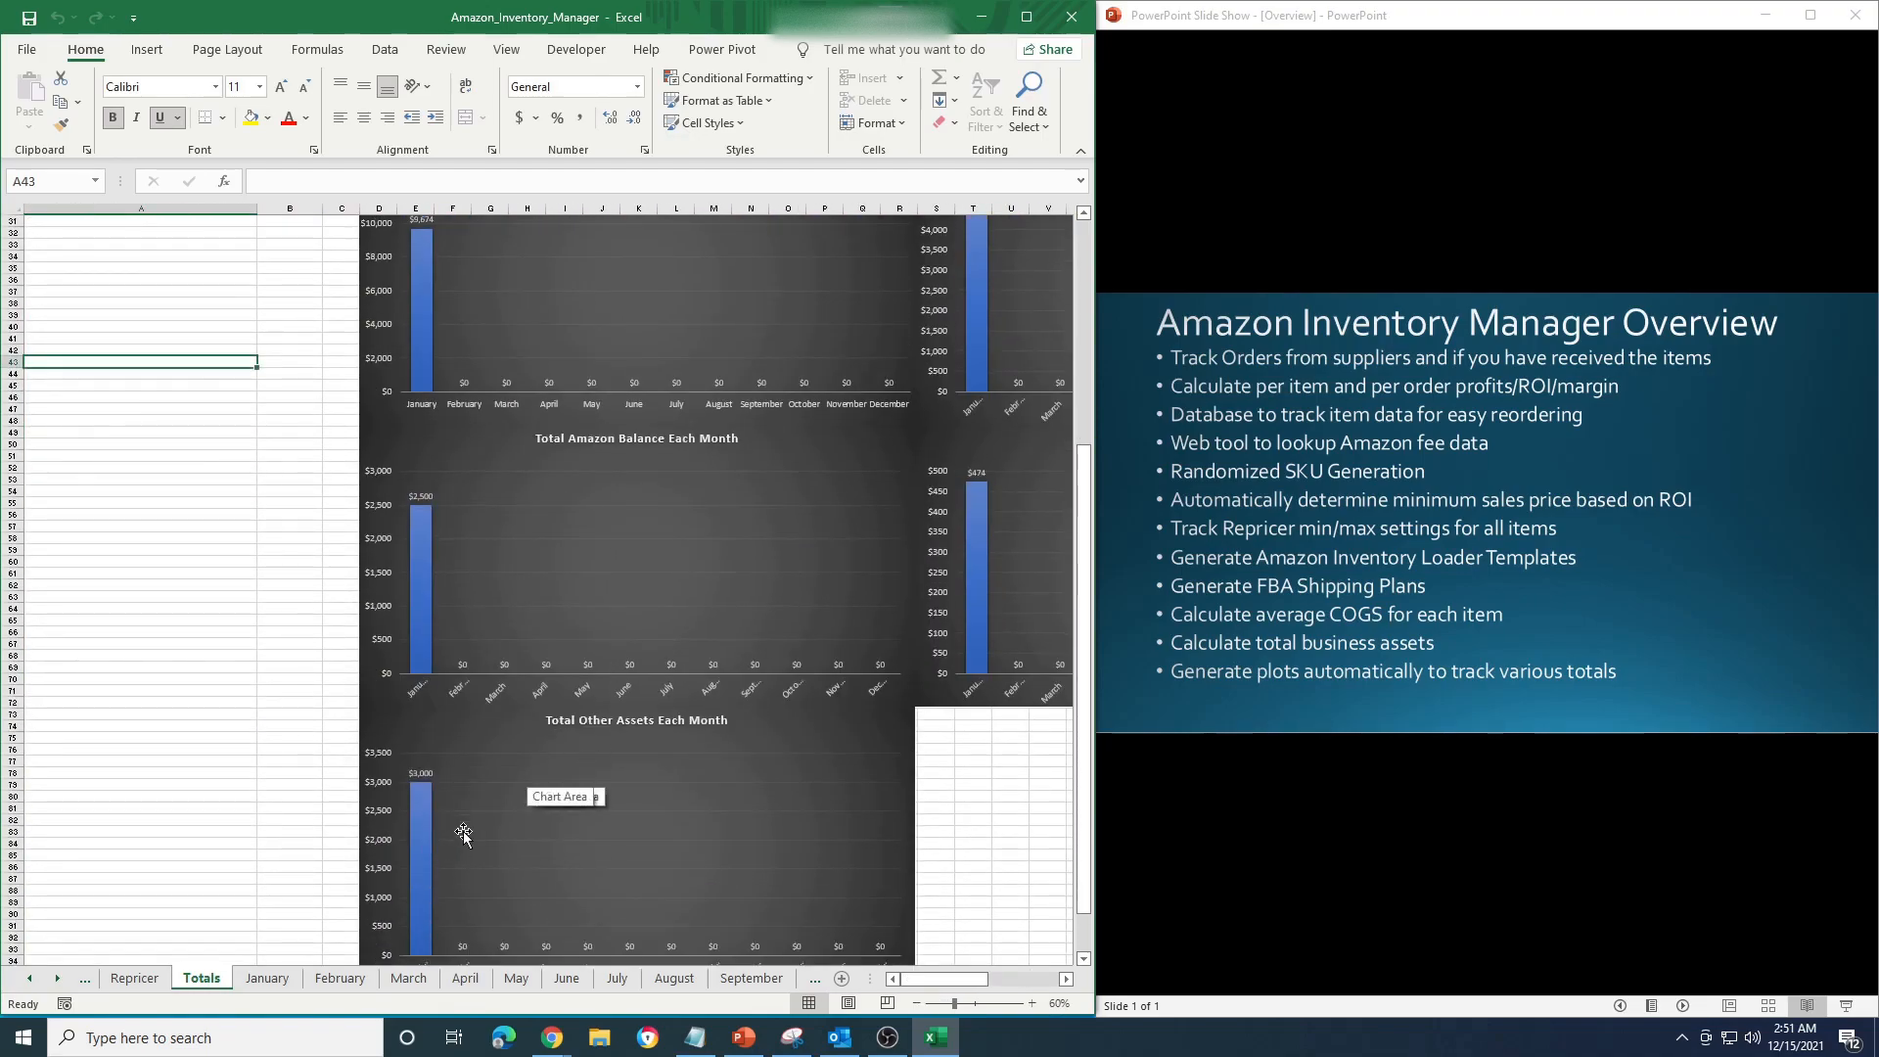
{"action": "scroll", "coordinate": [925, 869], "scroll_direction": "up", "scroll_amount": 3}
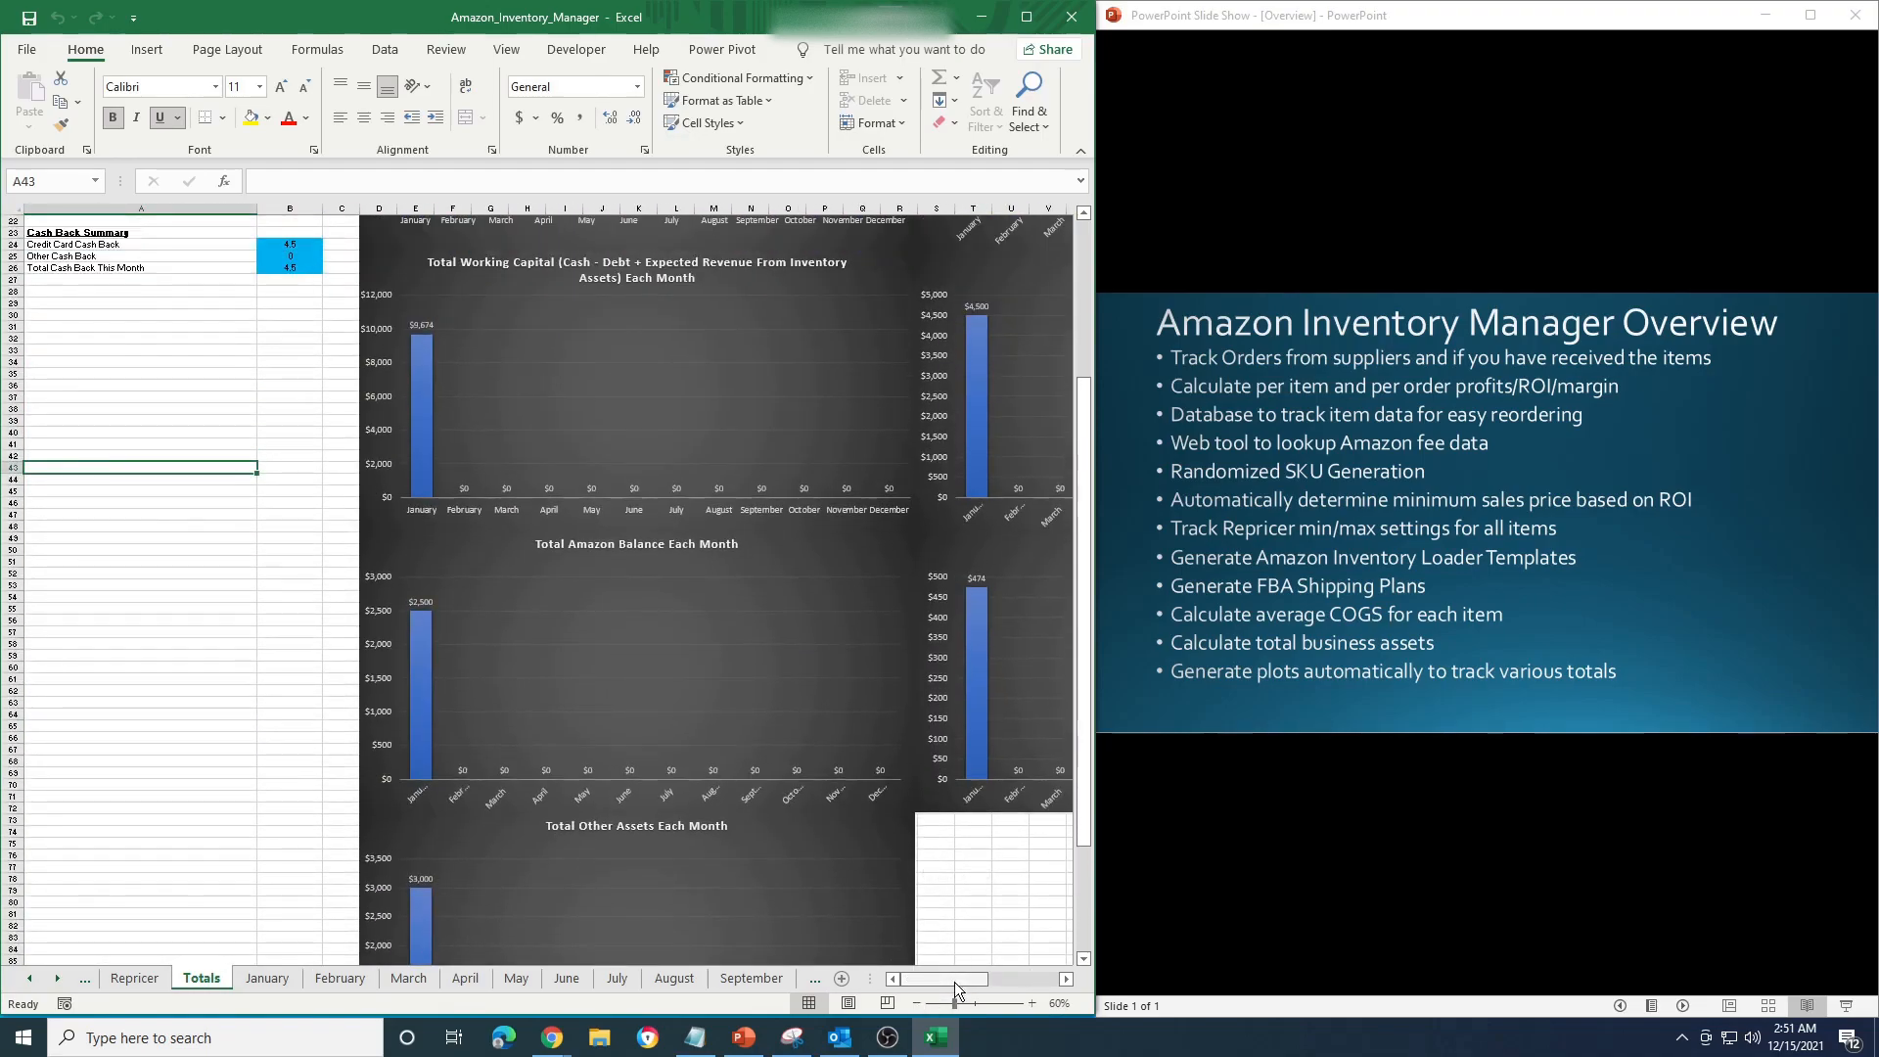